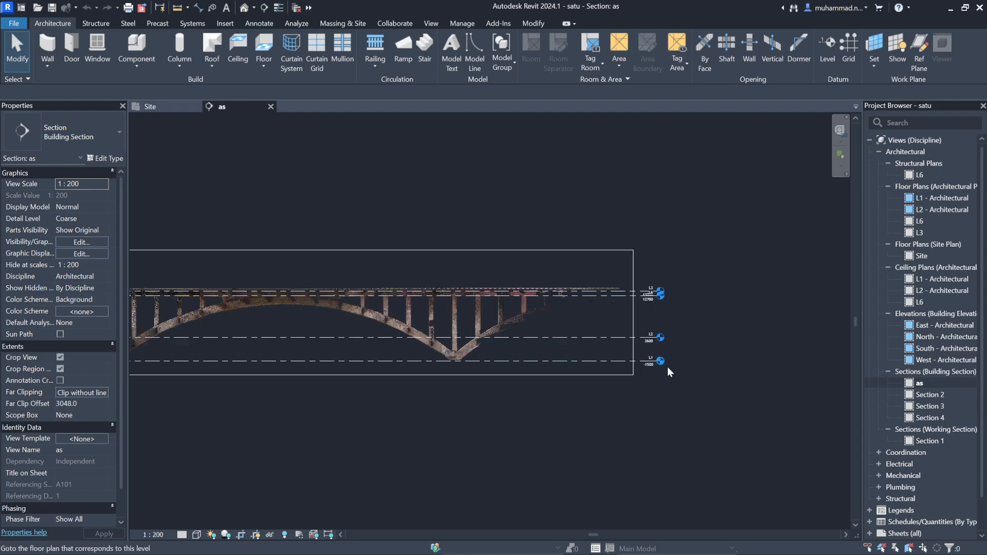
Step: Examine the bridge point cloud against levels L1, L2, L3 and L6 in the section view
scroll(671, 249, "up", 3)
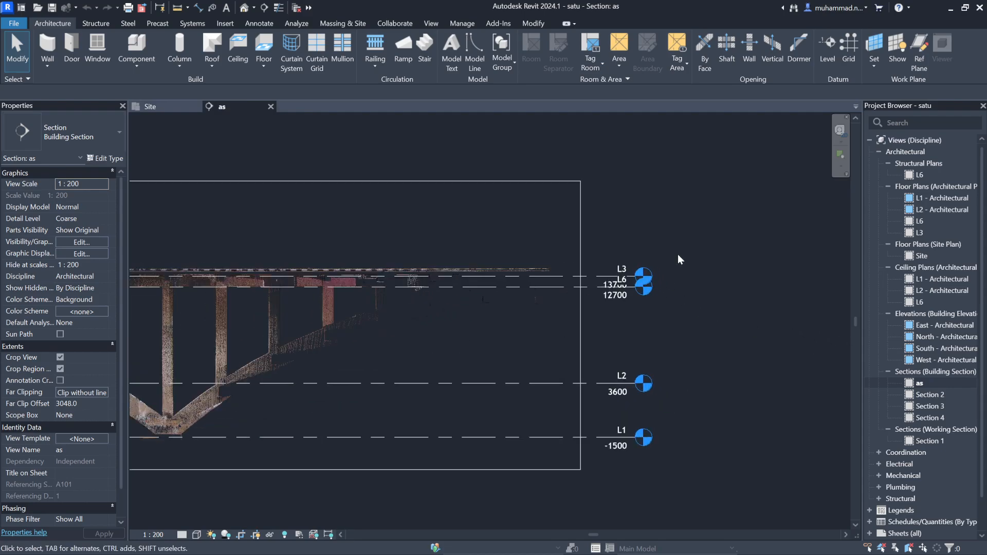
scroll(684, 401, "down", 4)
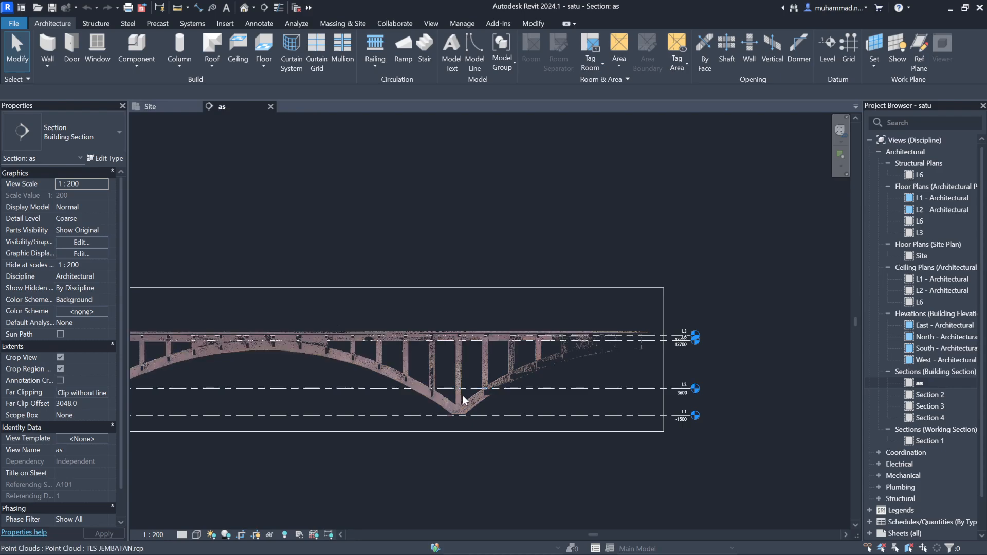
scroll(513, 432, "up", 2)
scroll(469, 476, "down", 2)
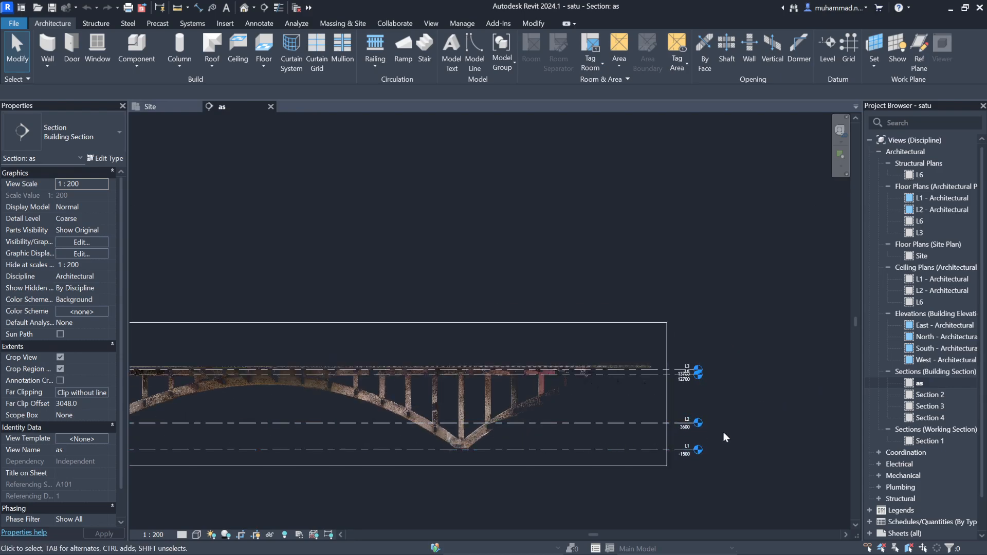
scroll(767, 421, "down", 3)
scroll(473, 415, "up", 4)
scroll(507, 434, "up", 3)
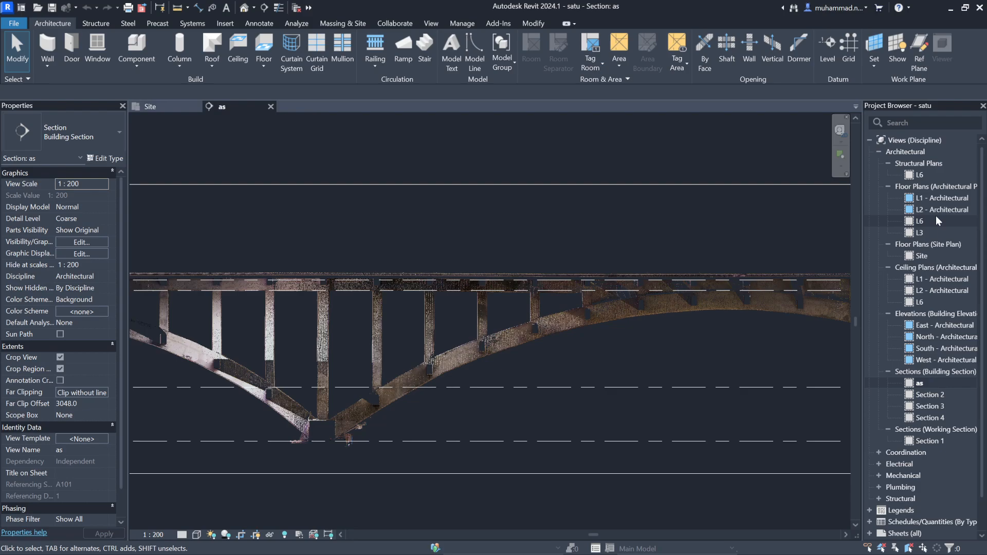
scroll(166, 437, "down", 3)
scroll(570, 397, "up", 4)
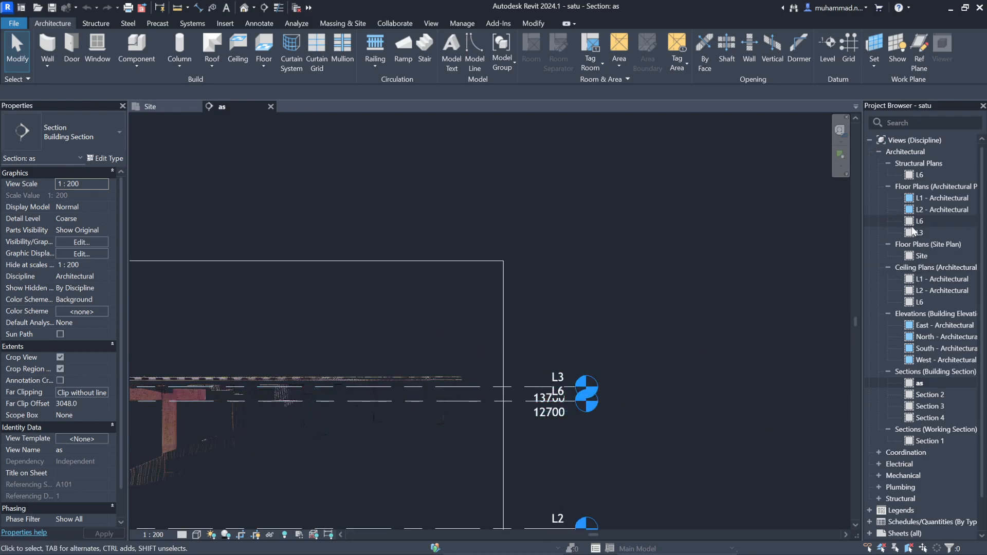
Step: Open the L3 and L6 architectural floor plans and close L3, leaving L6 active
double_click(926, 234)
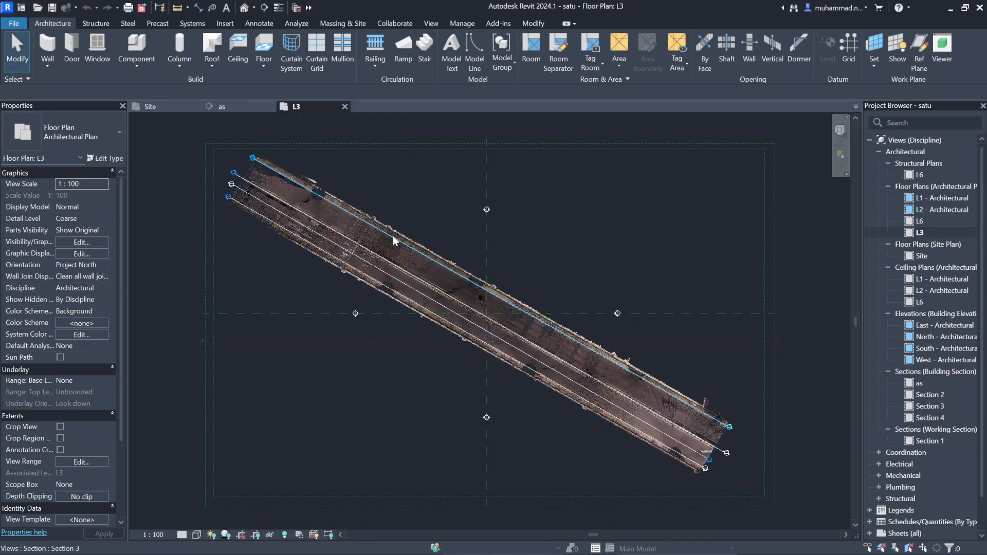
scroll(399, 234, "up", 3)
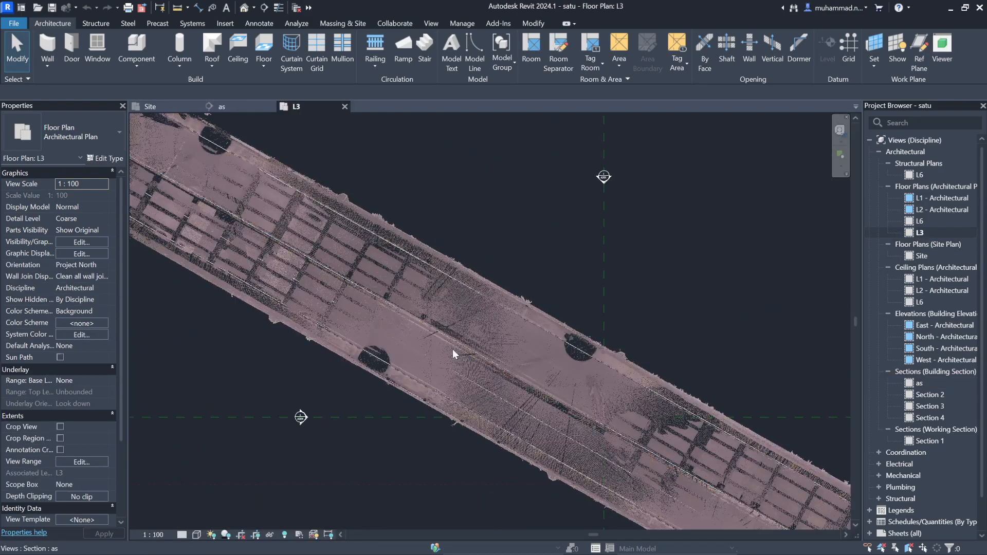
double_click(920, 223)
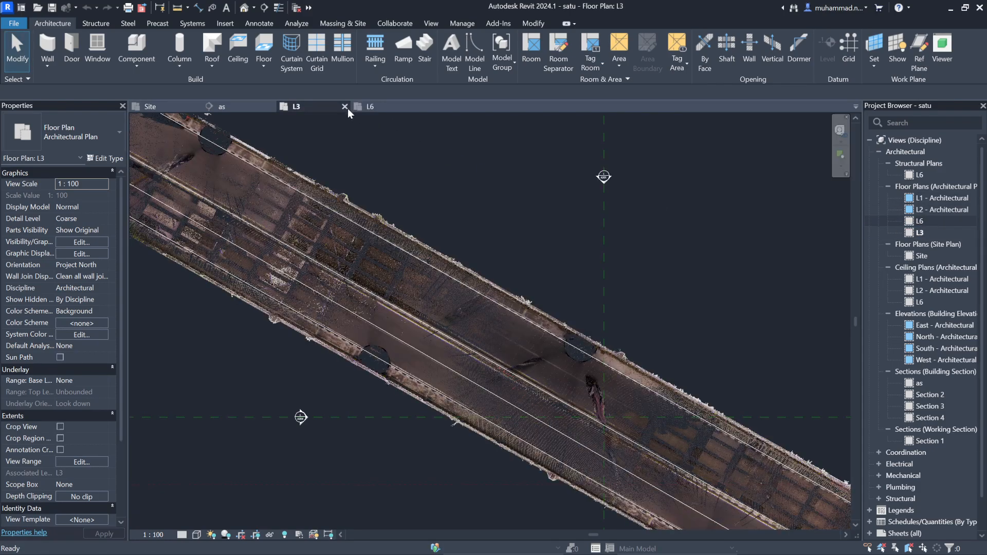
left_click(345, 108)
Step: Inspect the columns and crossbeams of the bridge point cloud in the L6 floor plan
scroll(479, 196, "down", 2)
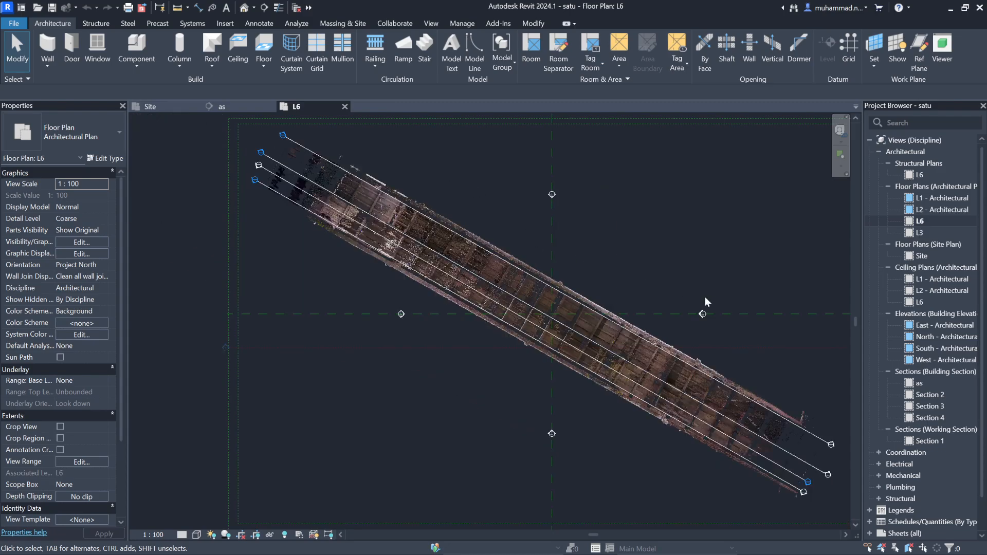
scroll(705, 297, "down", 2)
scroll(686, 369, "up", 1)
scroll(686, 369, "up", 5)
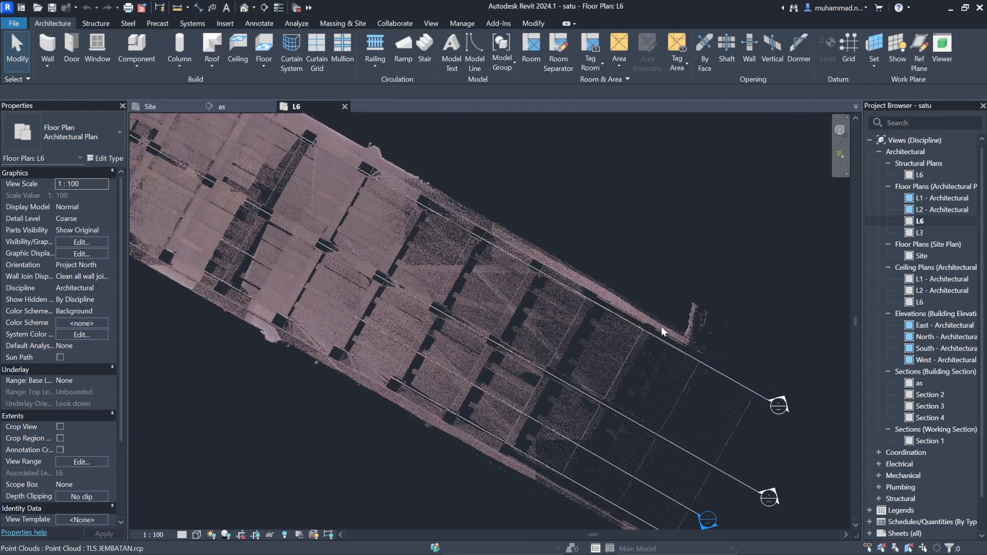
scroll(383, 360, "up", 5)
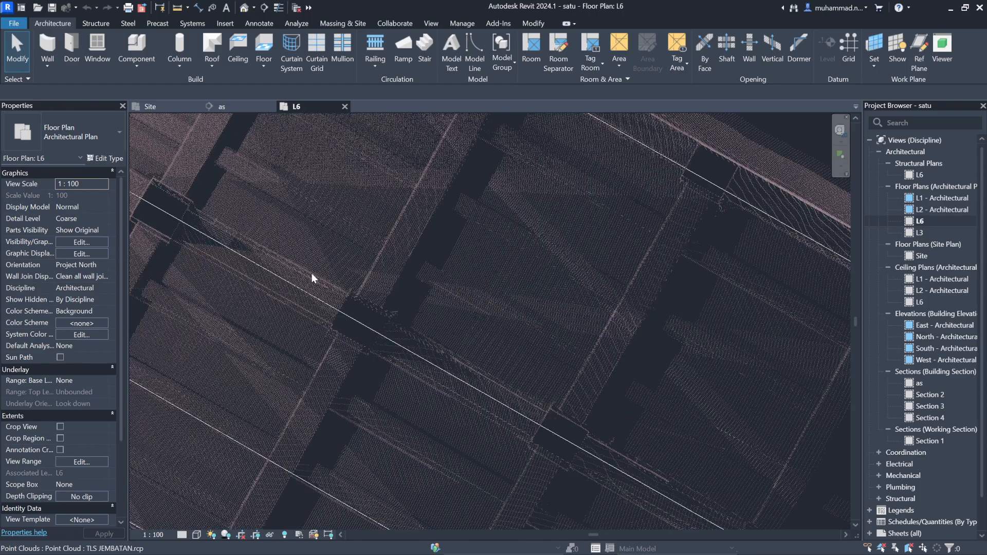
scroll(403, 174, "up", 3)
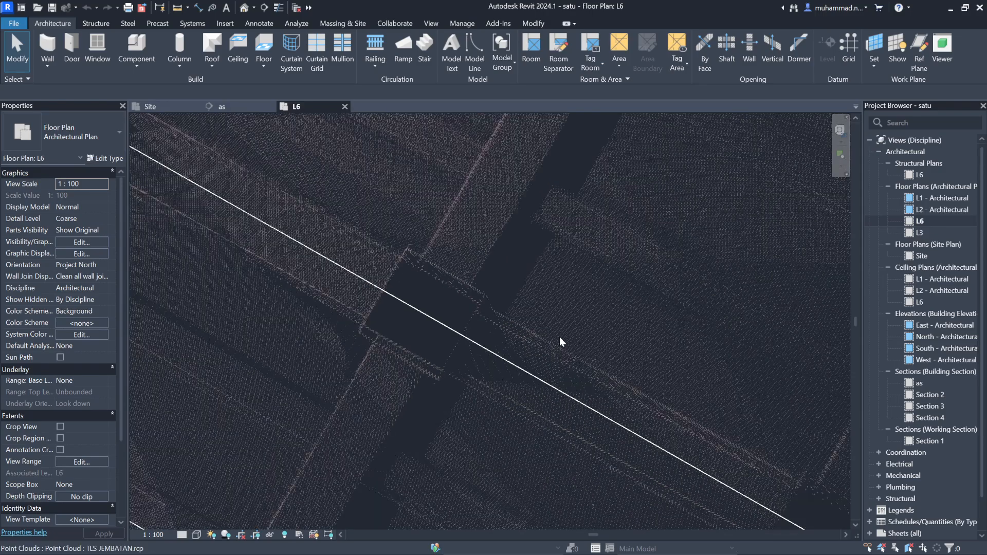
scroll(563, 337, "down", 5)
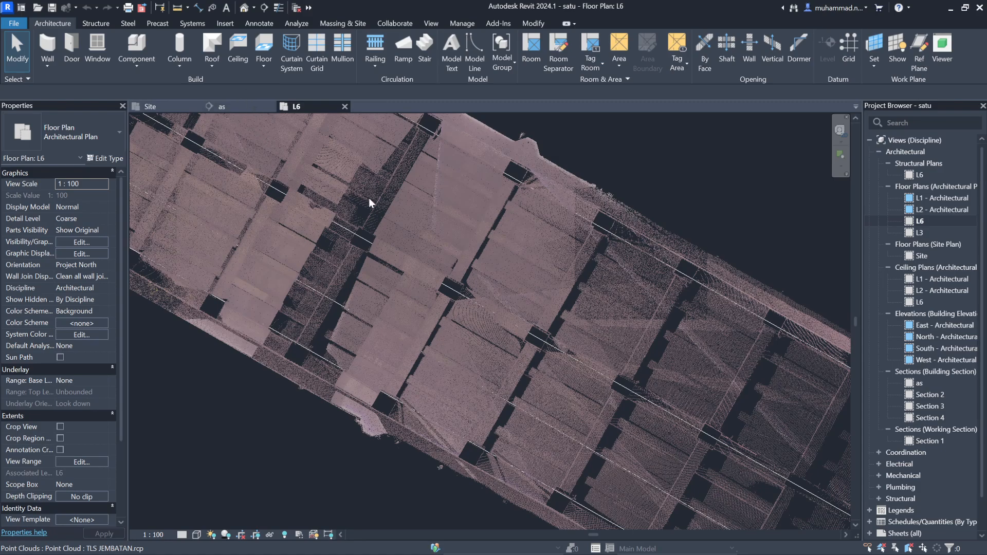
scroll(523, 331, "down", 8)
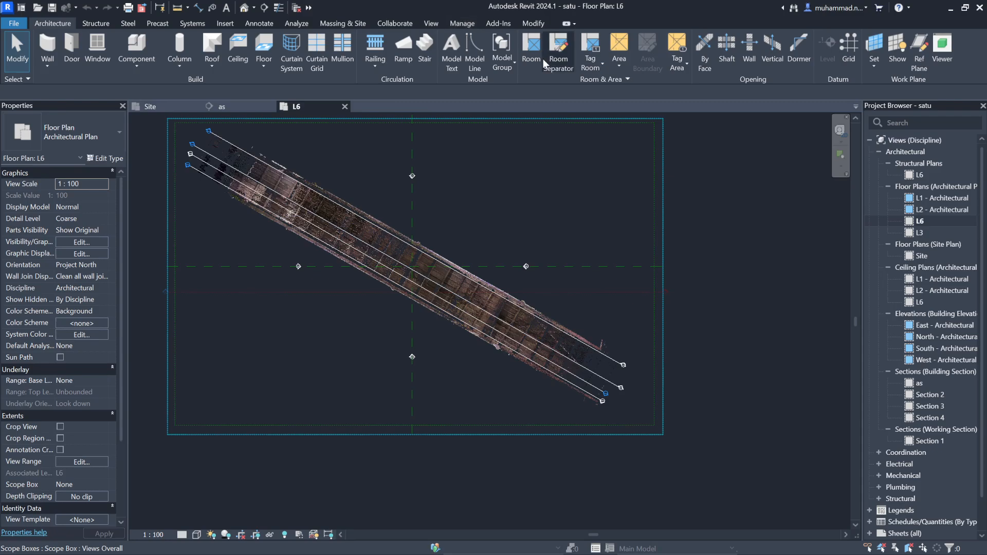
Step: Draw the first grid line across the bridge near its southeast end, from the northern to the southern deck edge, at about 119°
left_click(849, 49)
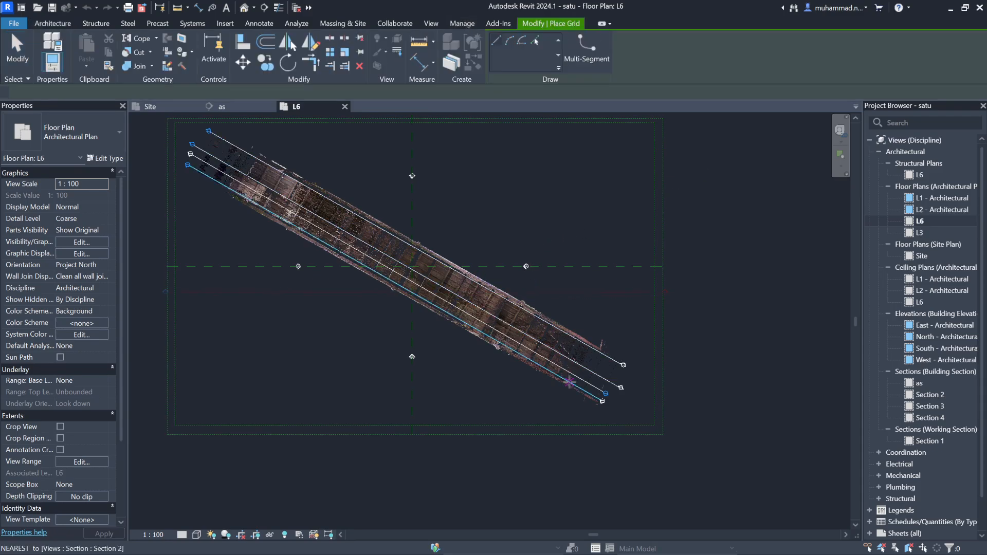
scroll(564, 374, "up", 5)
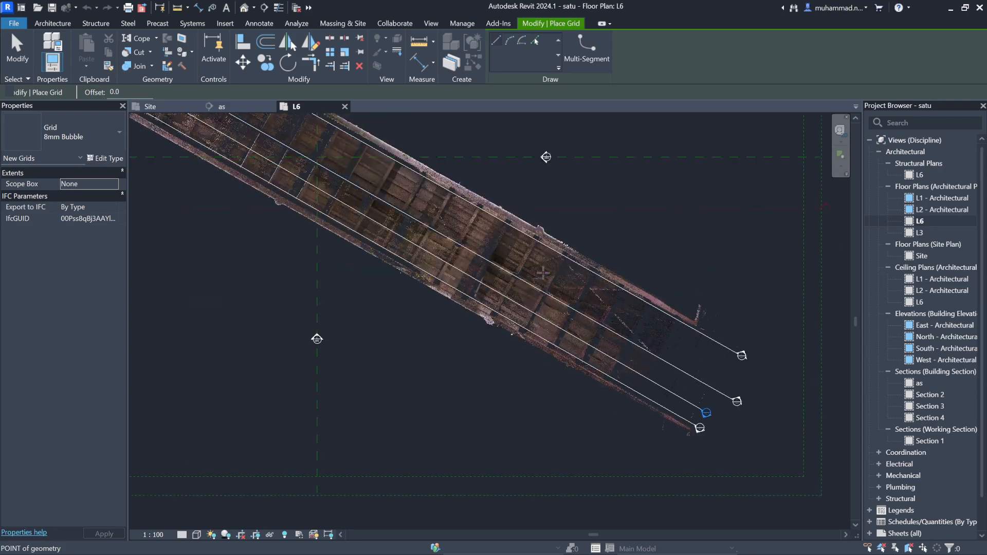
scroll(745, 304, "up", 5)
scroll(479, 291, "down", 6)
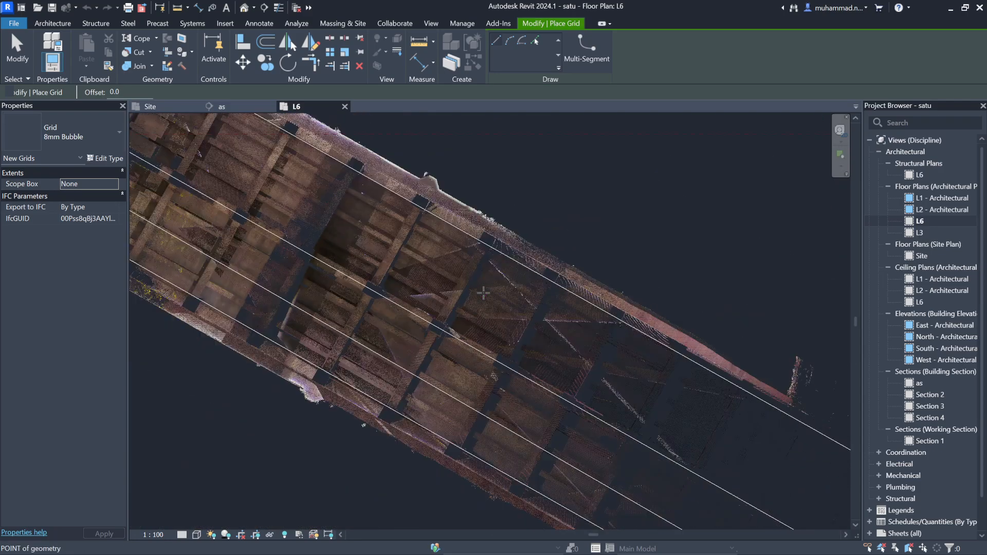
scroll(513, 278, "up", 4)
scroll(487, 250, "up", 5)
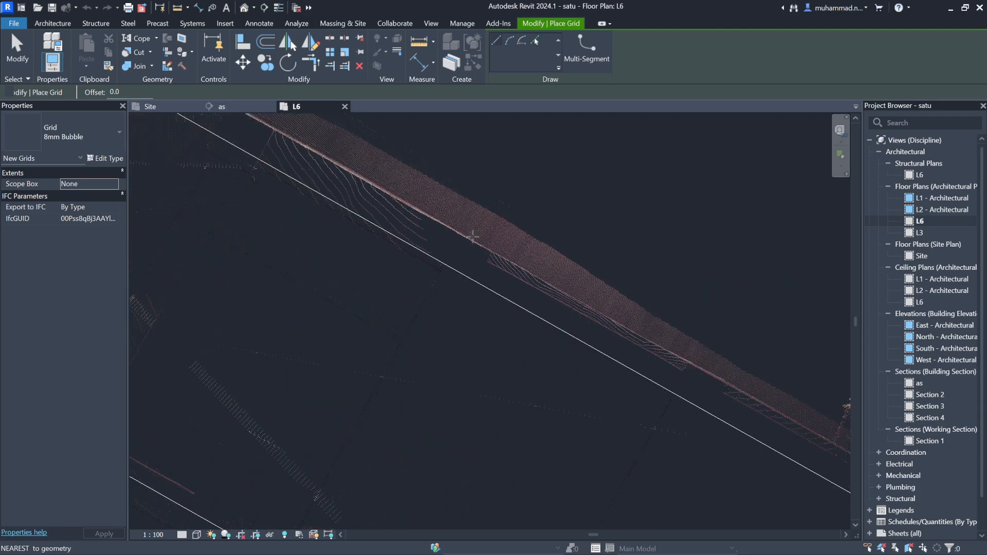
scroll(416, 210, "up", 2)
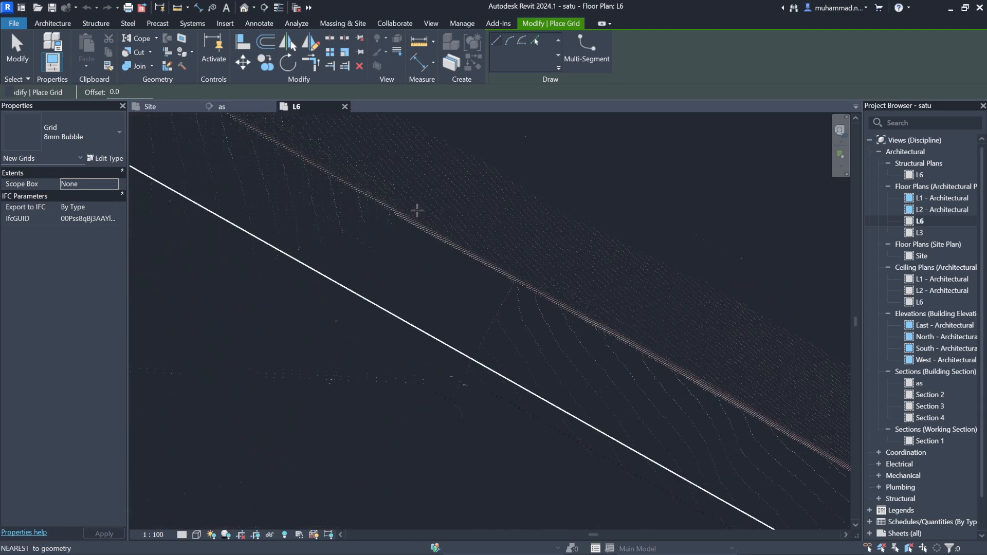
left_click(513, 286)
scroll(580, 273, "down", 5)
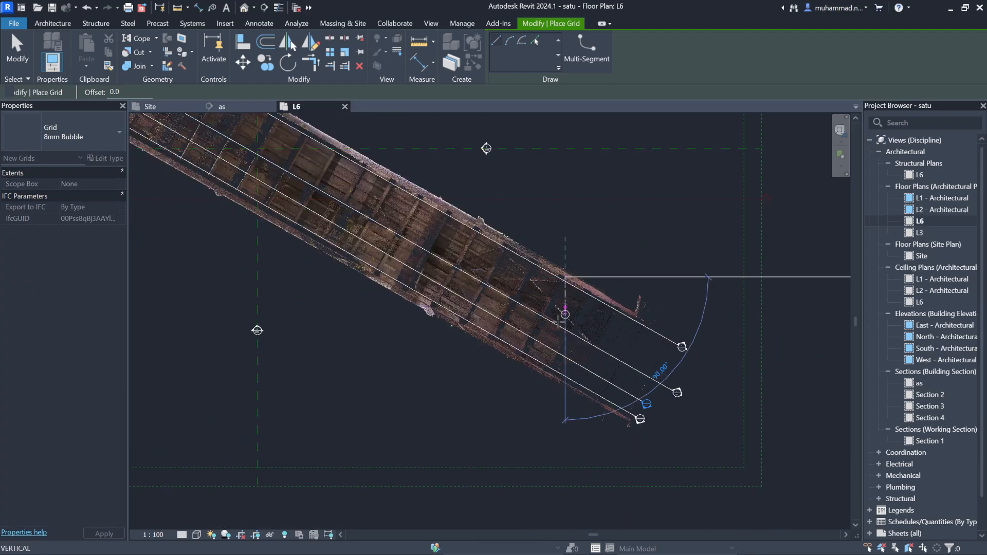
scroll(521, 371, "up", 6)
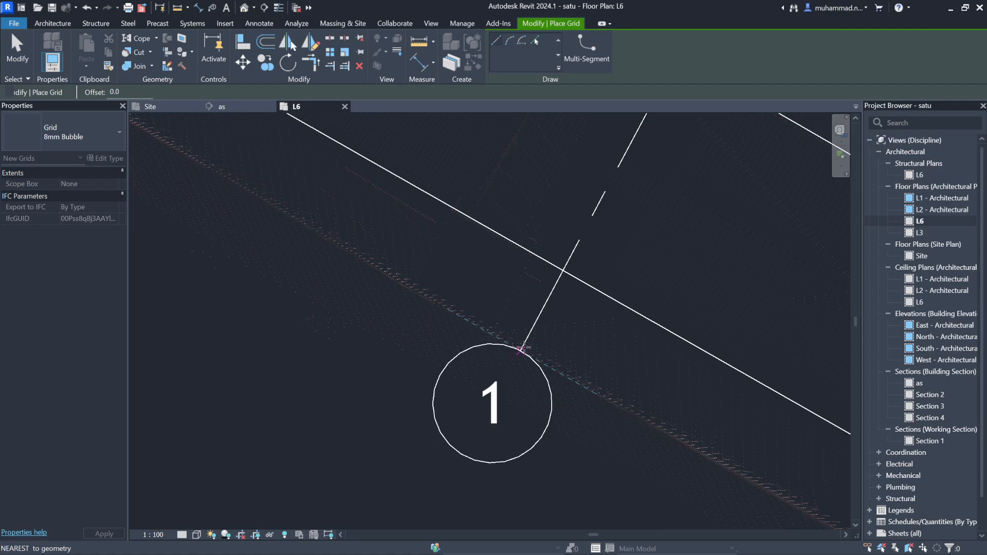
middle_click_drag(499, 337, 471, 306)
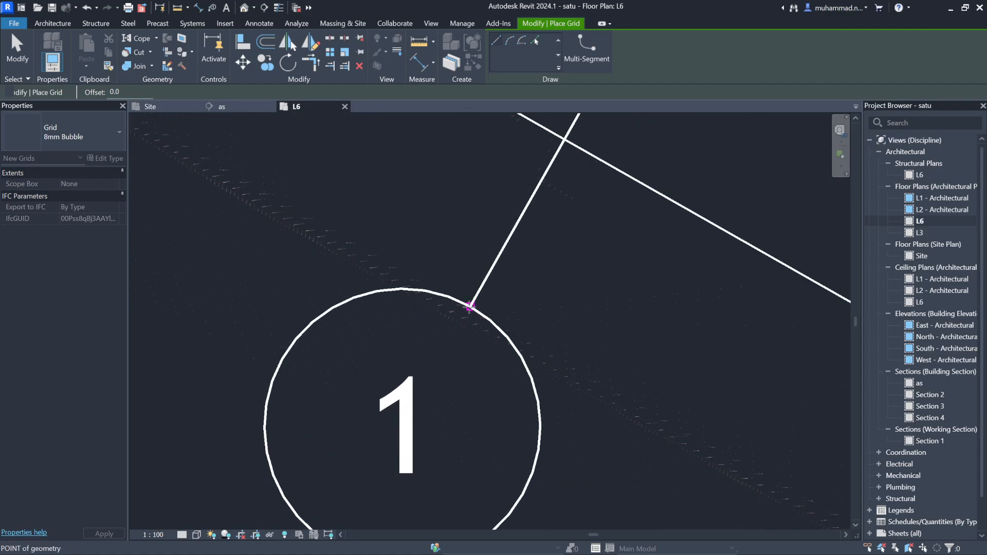
left_click(470, 306)
Step: Draw a second grid line across the bridge from edge to edge, one crossbeam bay northwest of grid 1, at about 119°
scroll(477, 390, "down", 6)
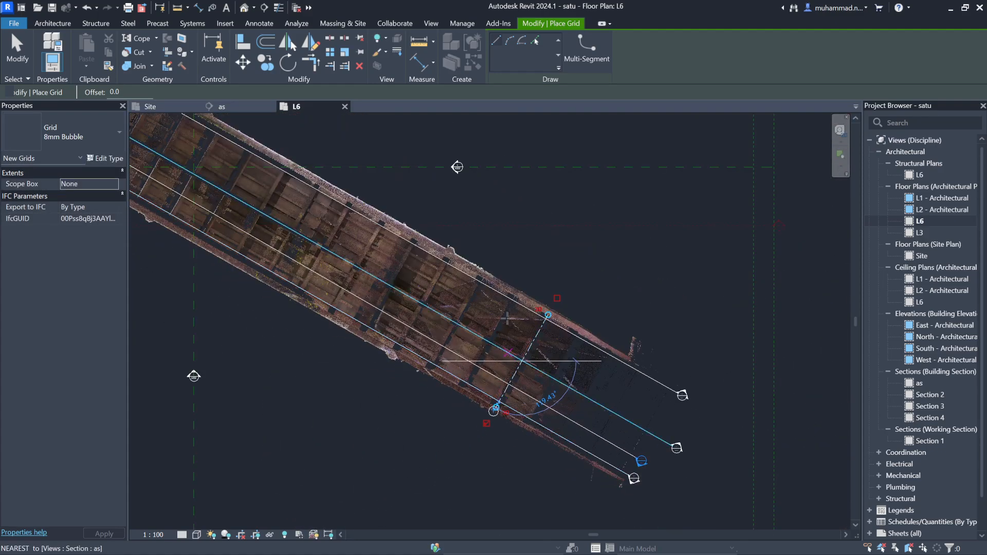
scroll(511, 275, "up", 3)
scroll(510, 275, "up", 5)
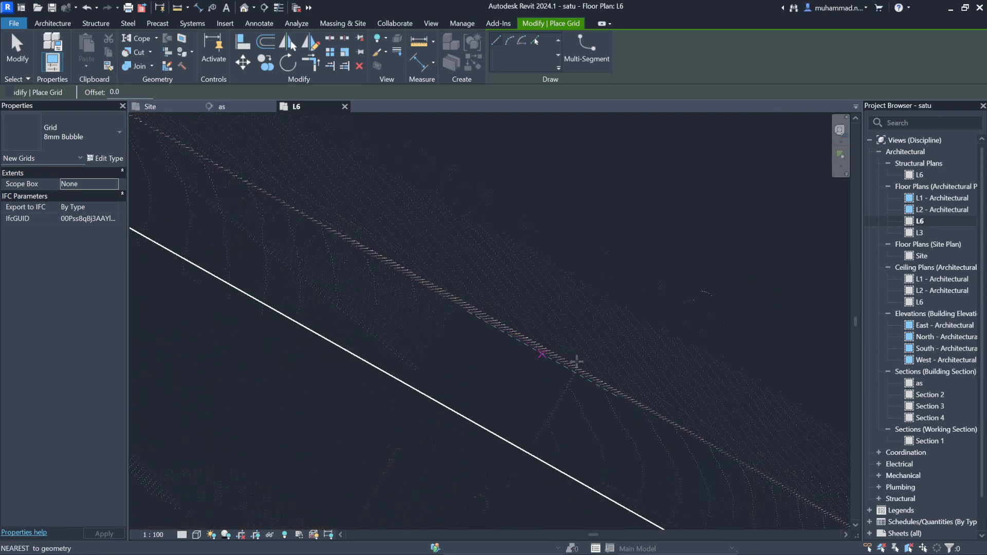
scroll(578, 371, "down", 5)
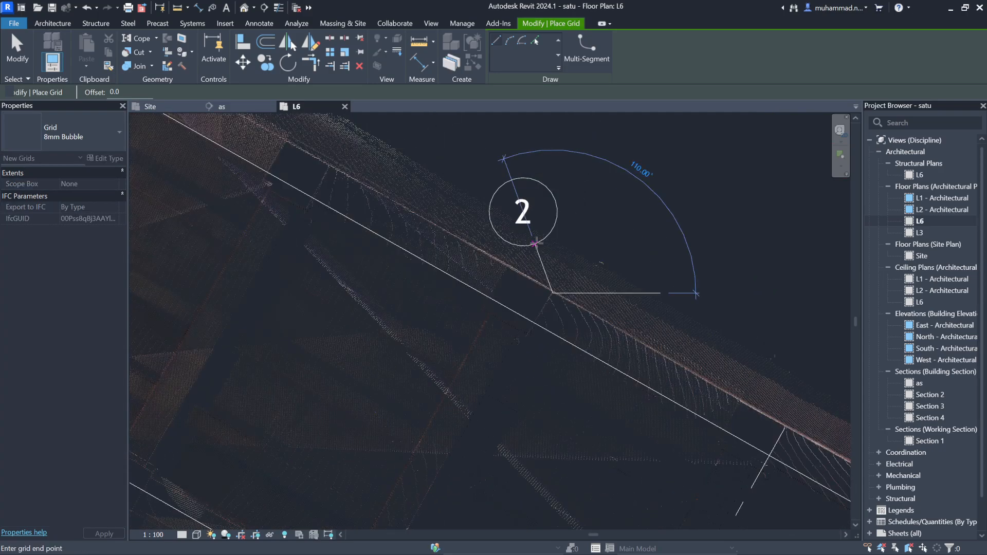
scroll(491, 337, "up", 8)
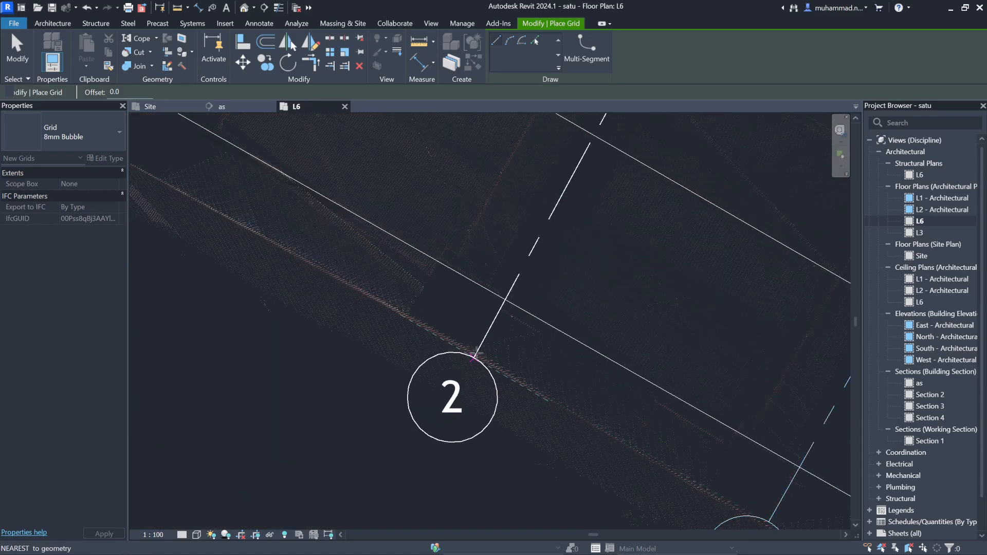
scroll(459, 350, "up", 4)
scroll(504, 343, "down", 3)
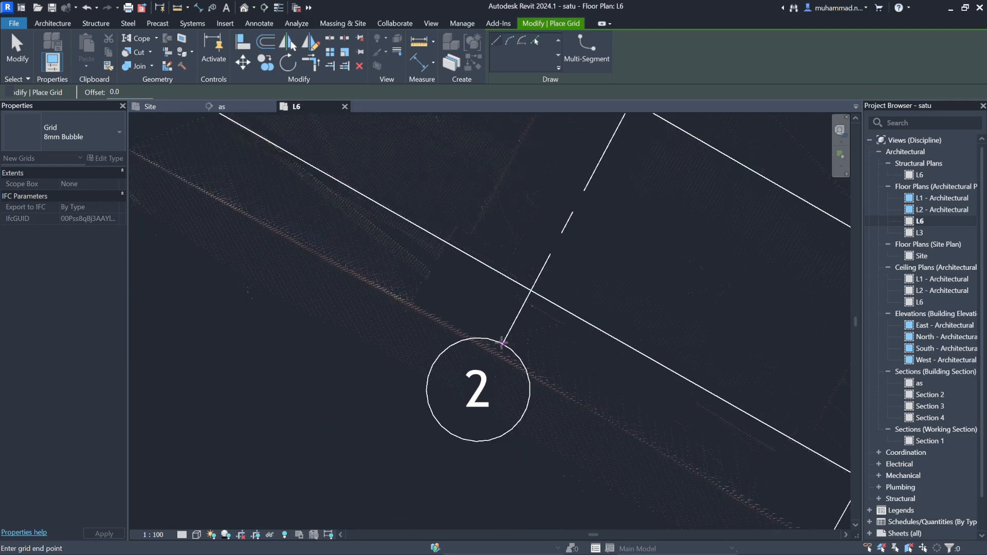
scroll(502, 342, "down", 3)
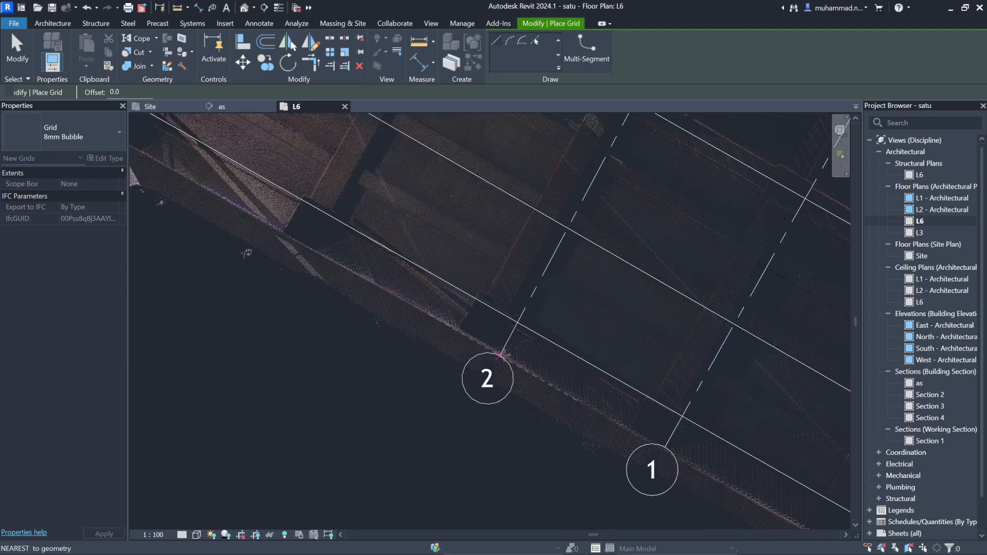
scroll(502, 354, "up", 4)
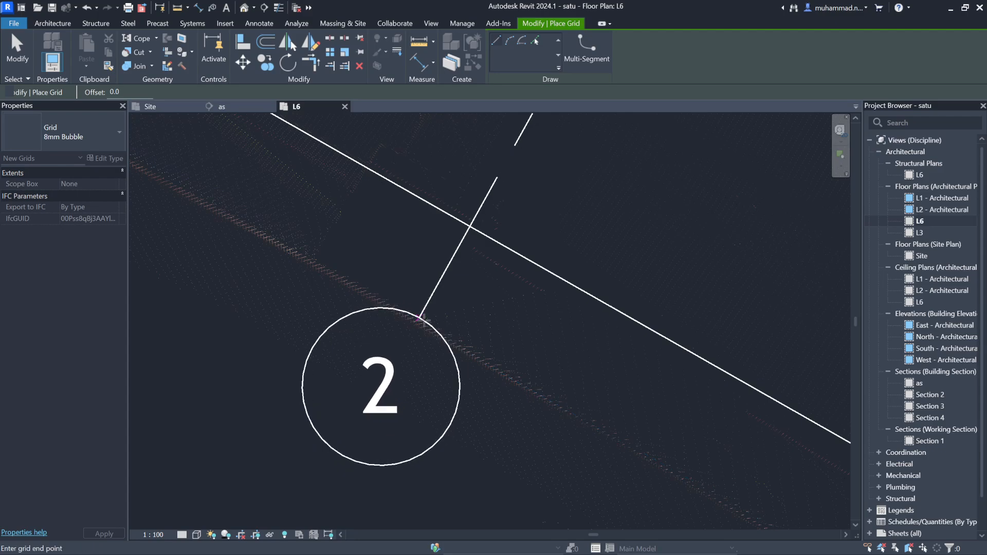
left_click(415, 324)
Step: Draw a third grid line across the bridge from the northern to the southern deck edge, along a column face northwest of grid 2, at about 119°
scroll(450, 388, "down", 5)
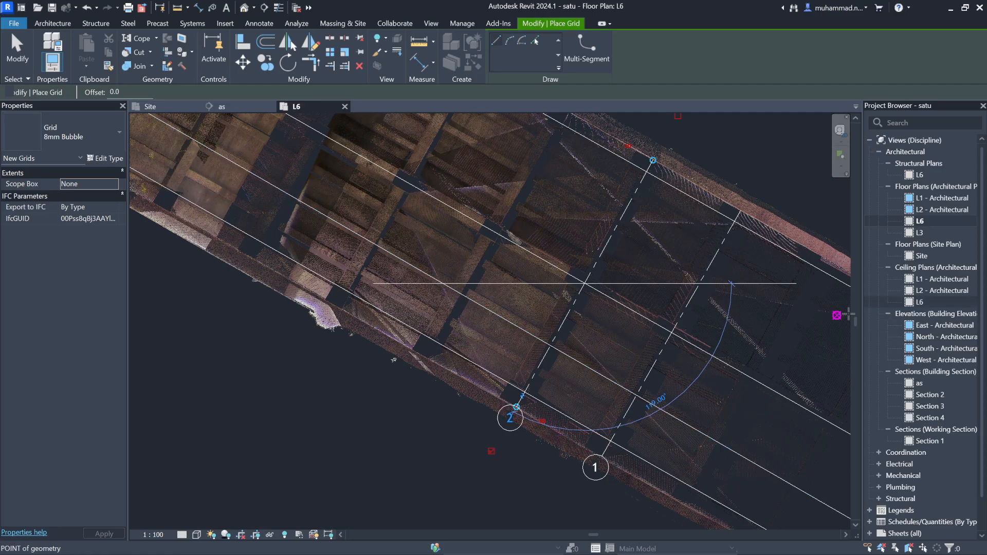
scroll(504, 242, "down", 5)
scroll(473, 327, "up", 6)
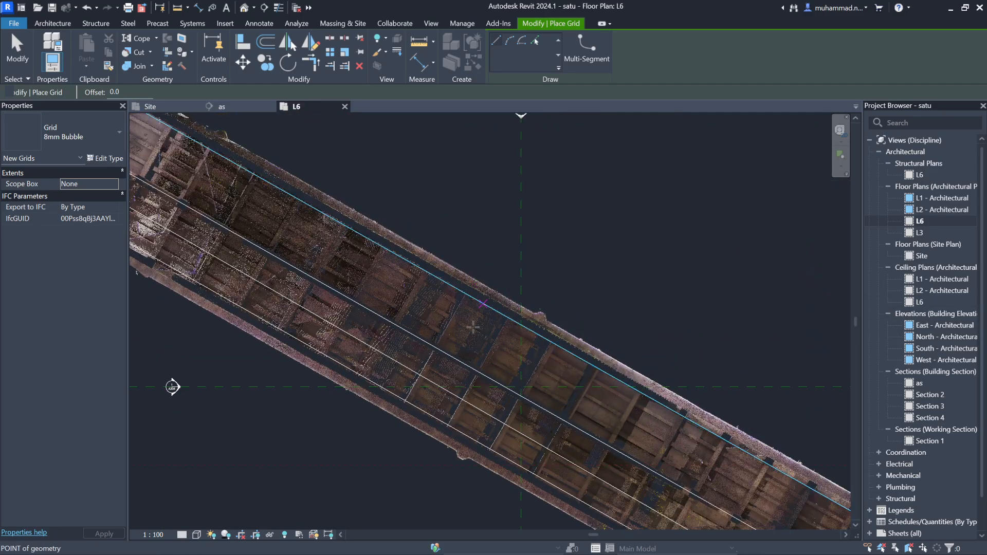
scroll(515, 324, "up", 4)
scroll(344, 226, "down", 3)
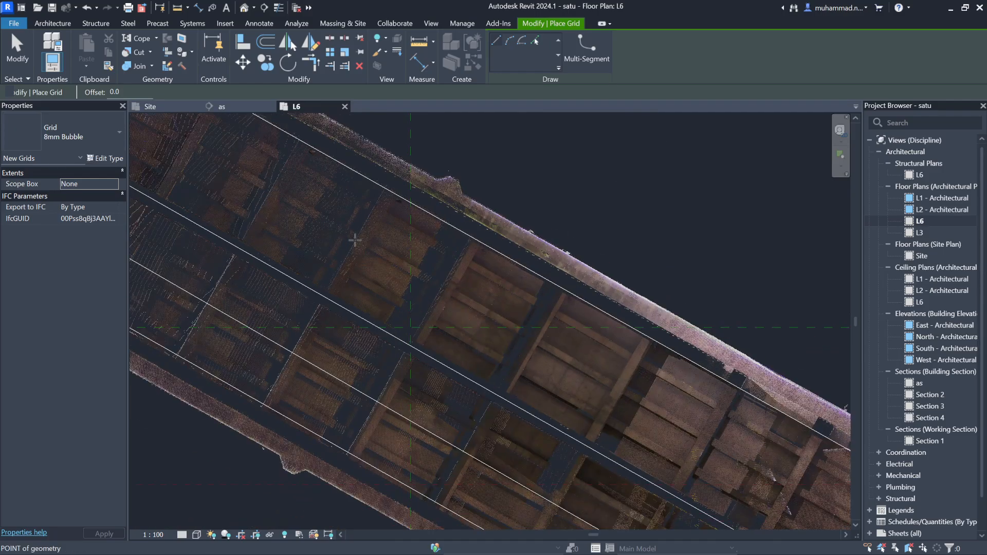
scroll(587, 264, "down", 3)
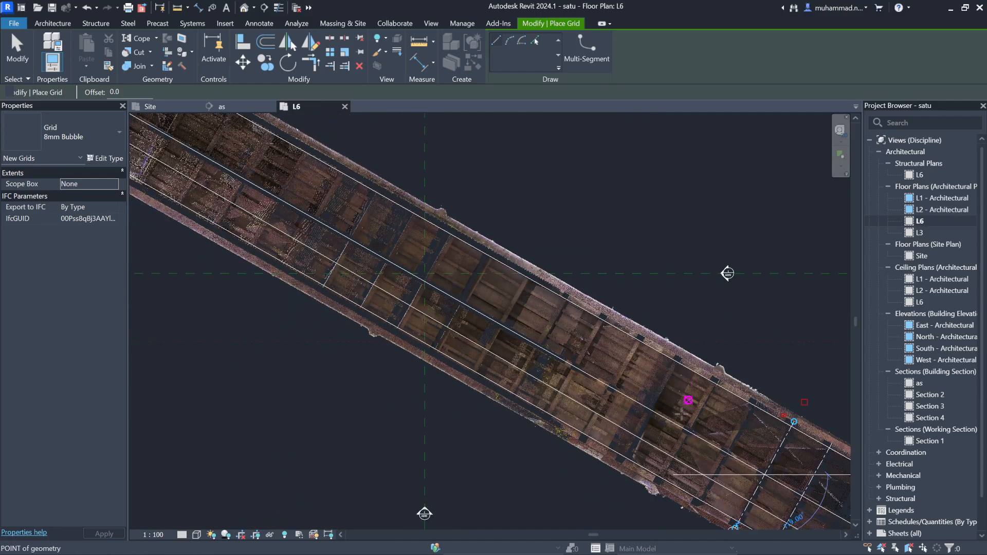
scroll(681, 413, "up", 5)
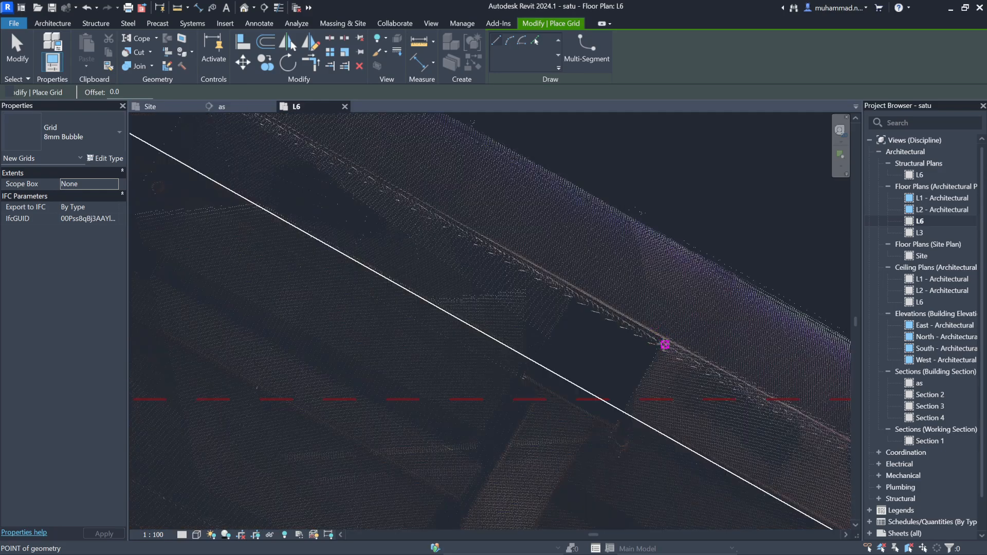
left_click(665, 345)
scroll(570, 194, "down", 3)
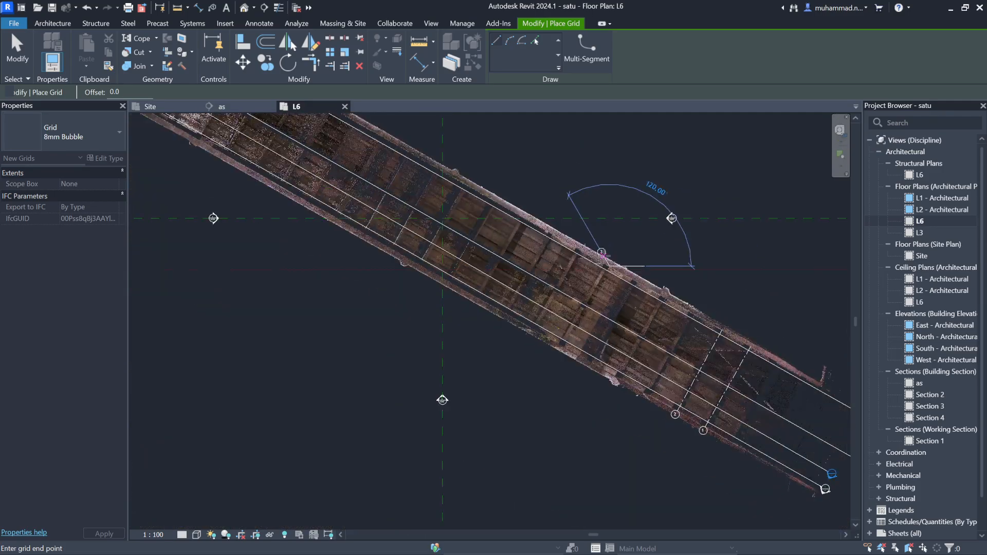
scroll(602, 254, "up", 5)
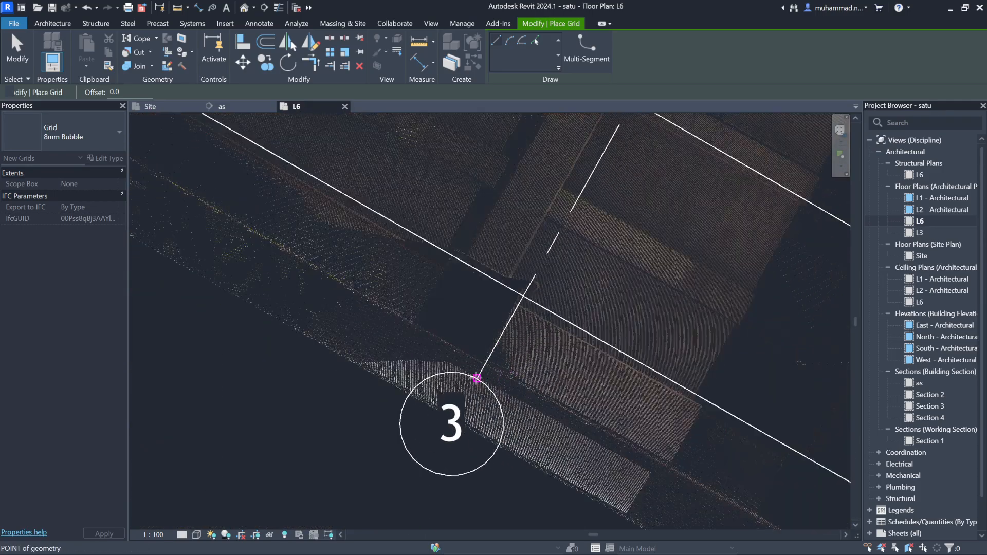
left_click(483, 362)
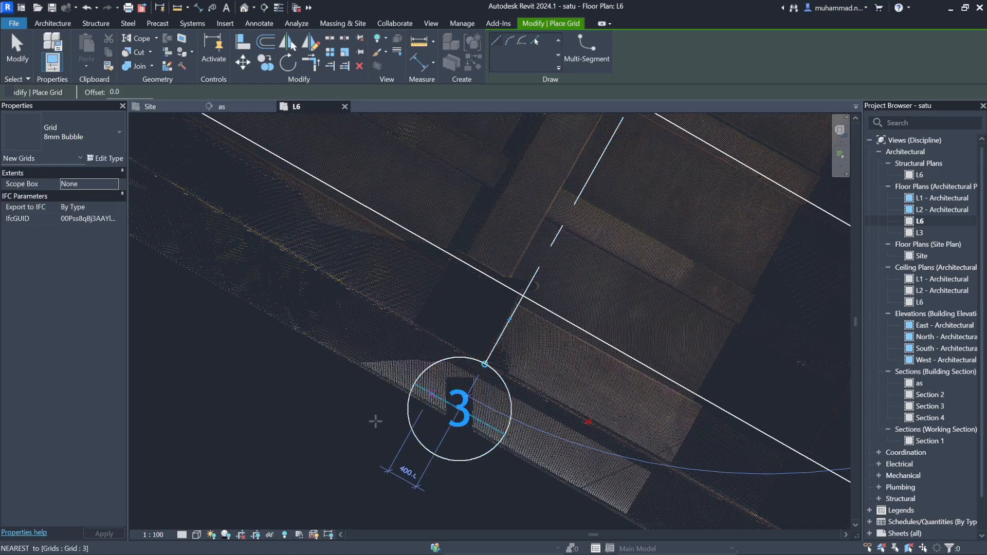
scroll(232, 452, "down", 4)
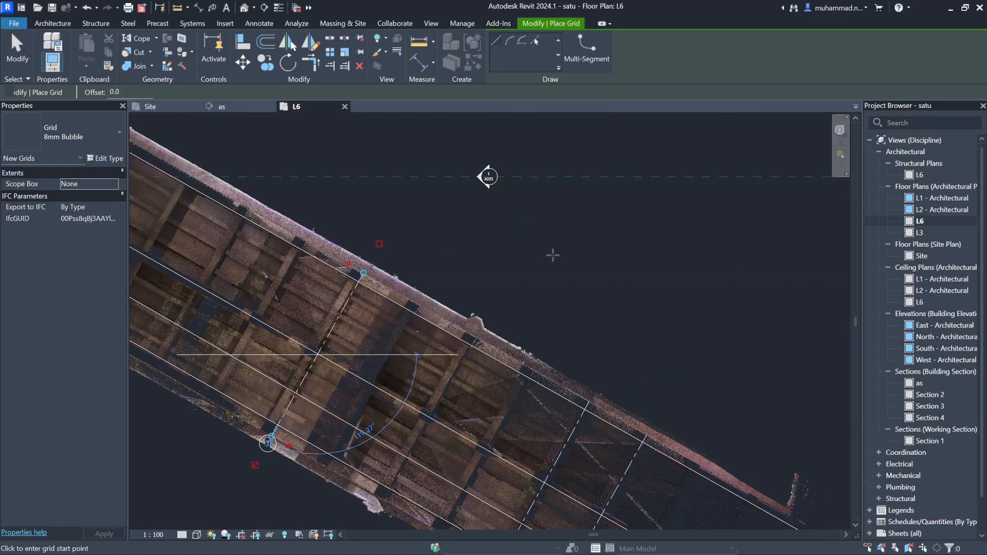
Step: Select grid 3 and inspect how its northern end lines up with the column corner at the deck edge
key("Escape")
left_click(360, 293)
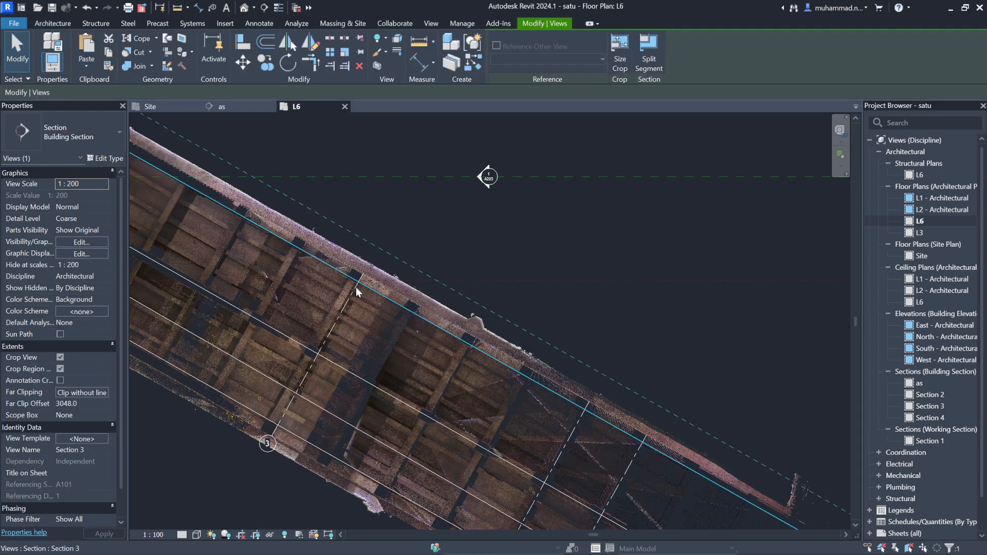
left_click(351, 289)
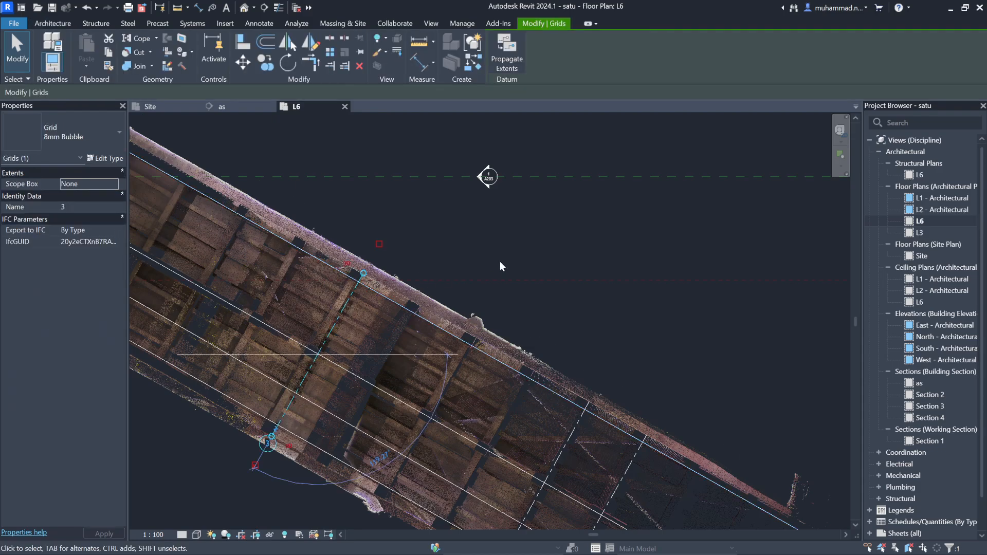
scroll(355, 278, "up", 4)
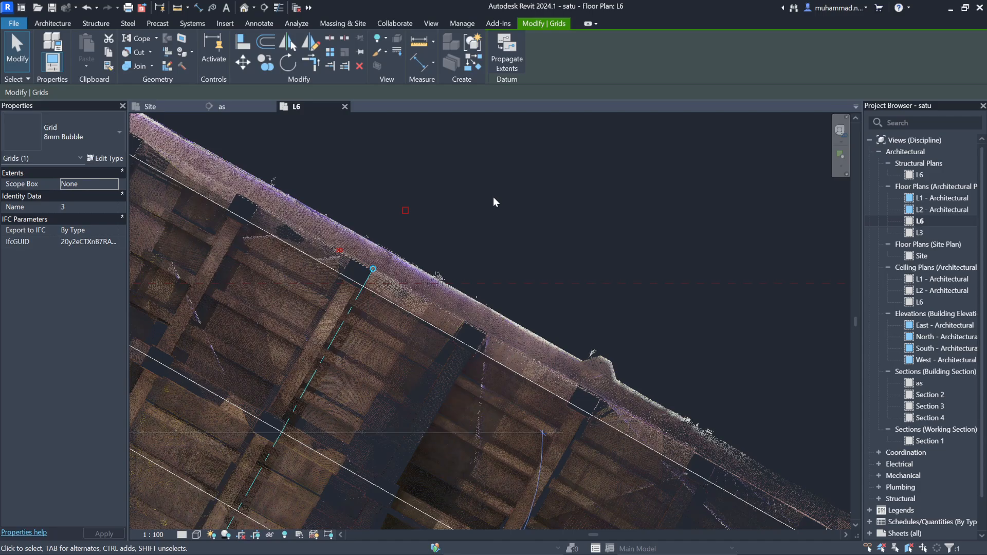
scroll(372, 272, "up", 3)
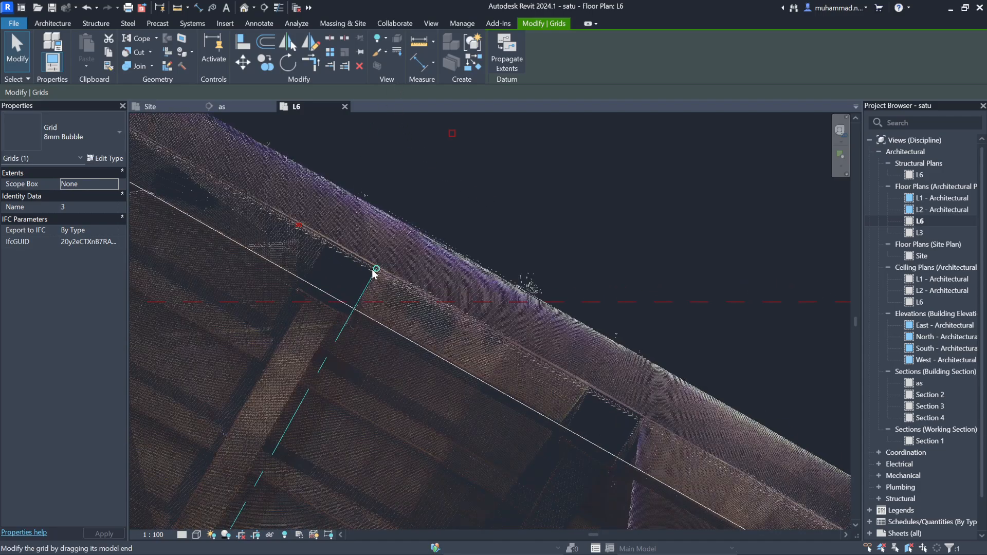
left_click(653, 162)
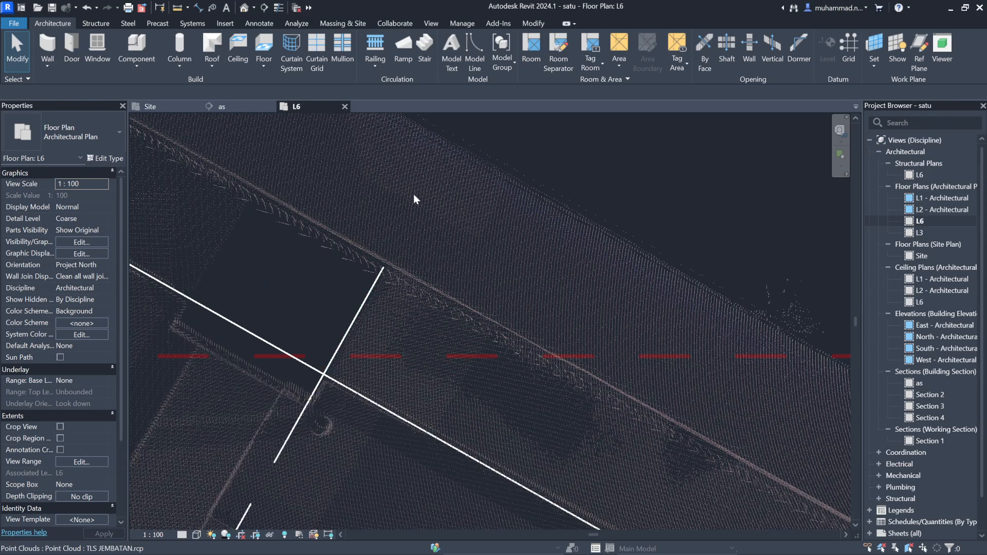
left_click(381, 271)
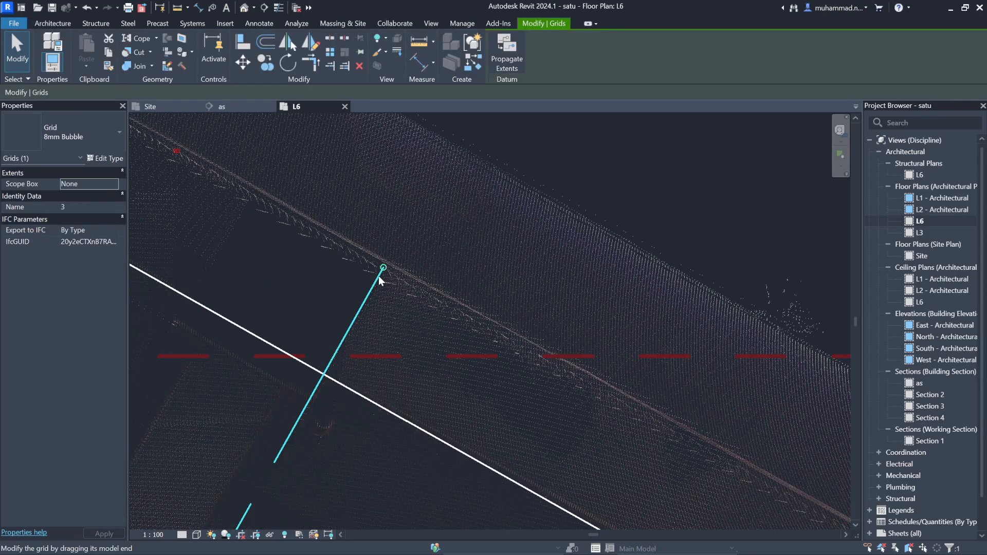
scroll(483, 214, "down", 5)
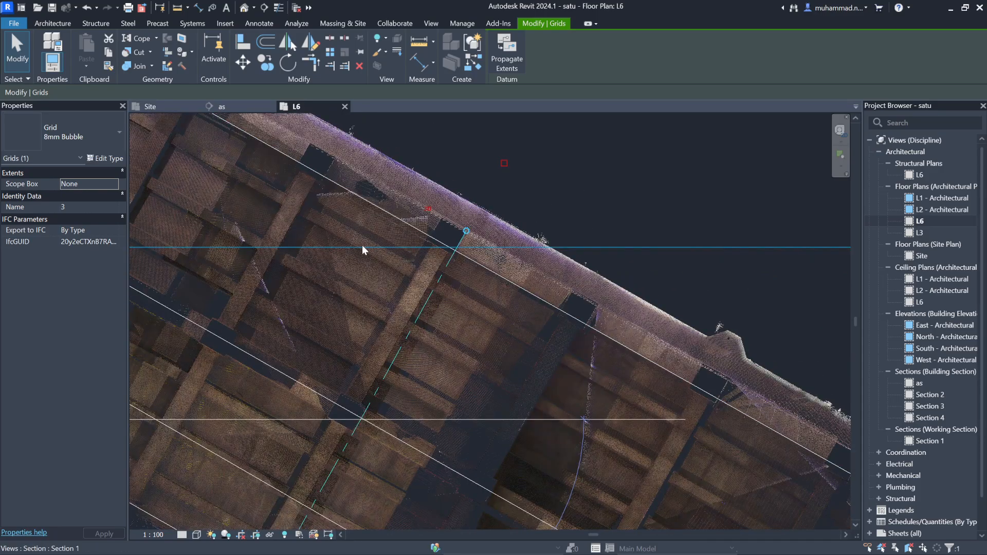
scroll(362, 244, "down", 3)
scroll(490, 233, "down", 2)
left_click(661, 273)
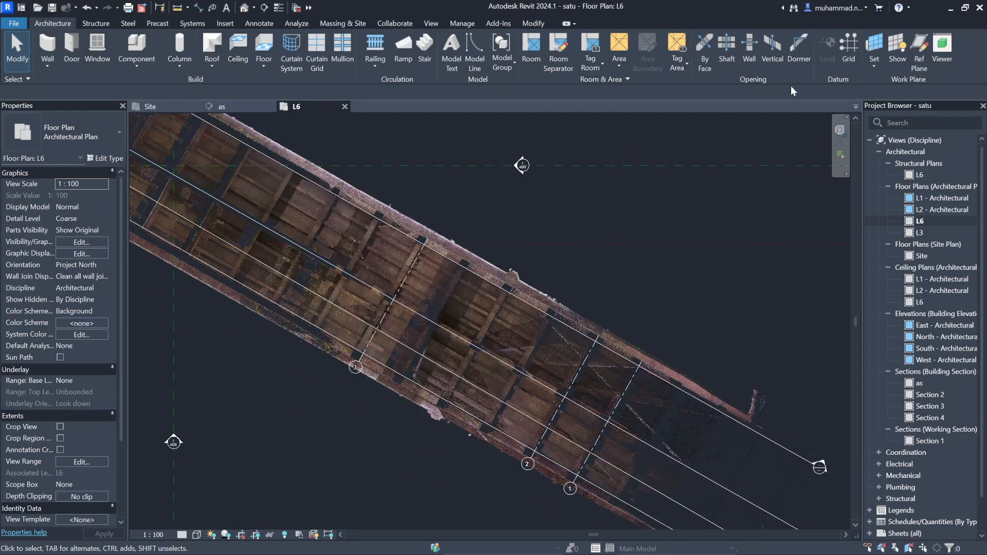
Step: Draw a longitudinal grid line beside the bridge's central beam, from its intersection with grid 1 to the crossbeam northwest of grid 3, at about 29.7°
left_click(849, 49)
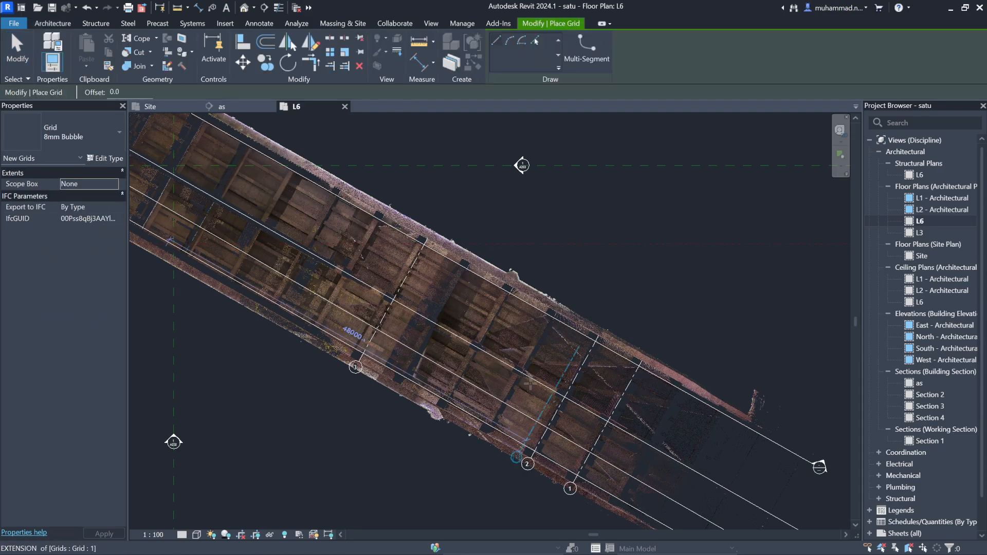
scroll(441, 386, "down", 2)
scroll(441, 386, "up", 3)
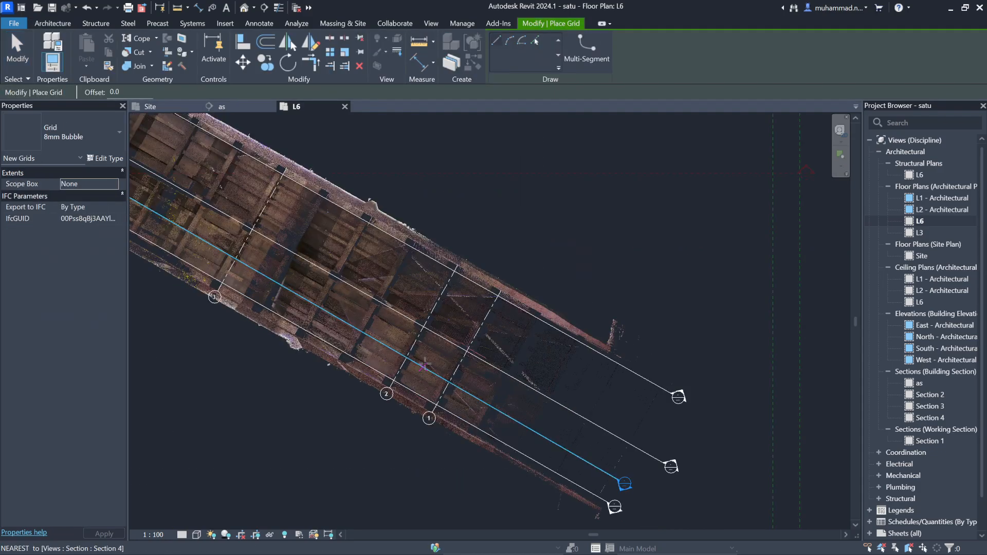
scroll(424, 366, "up", 3)
scroll(630, 412, "up", 3)
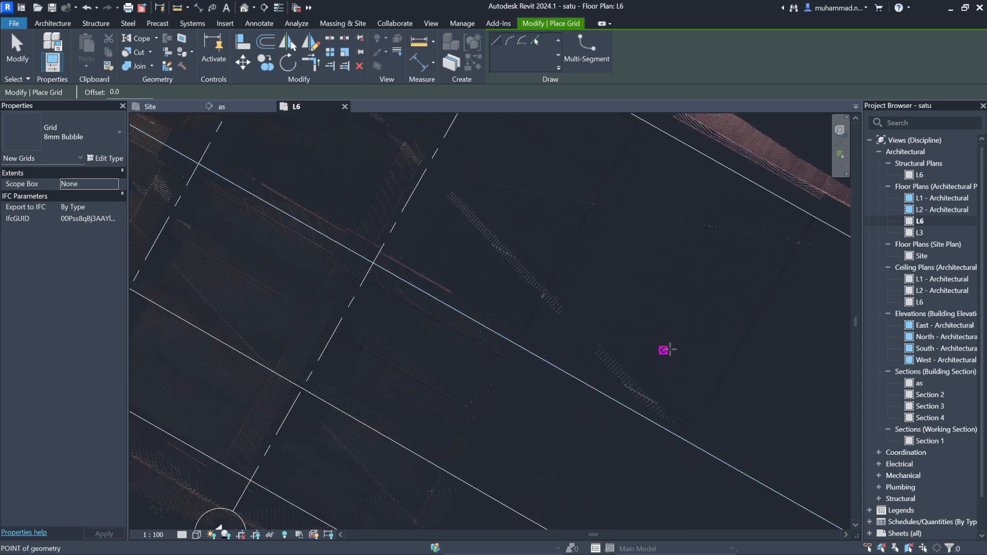
scroll(345, 232, "up", 3)
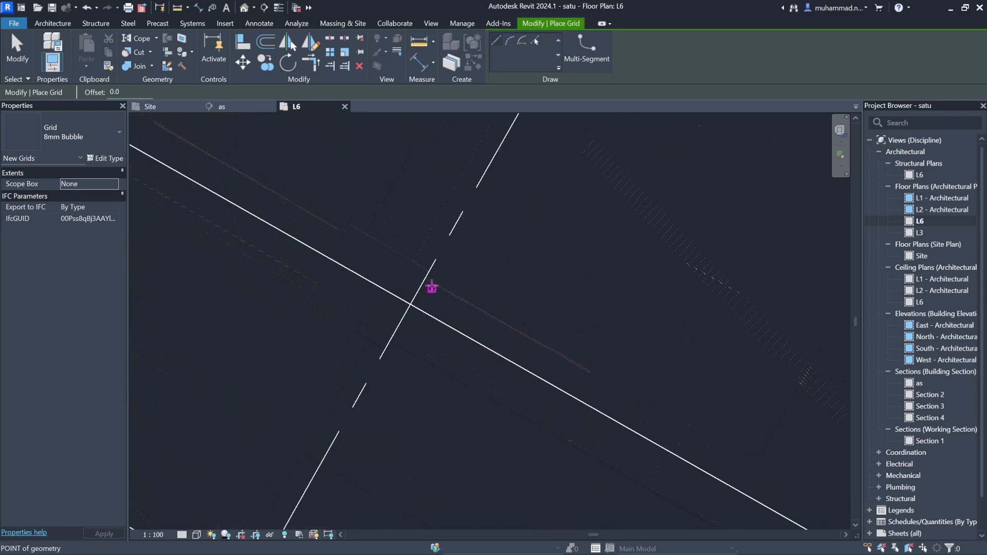
scroll(350, 239, "up", 3)
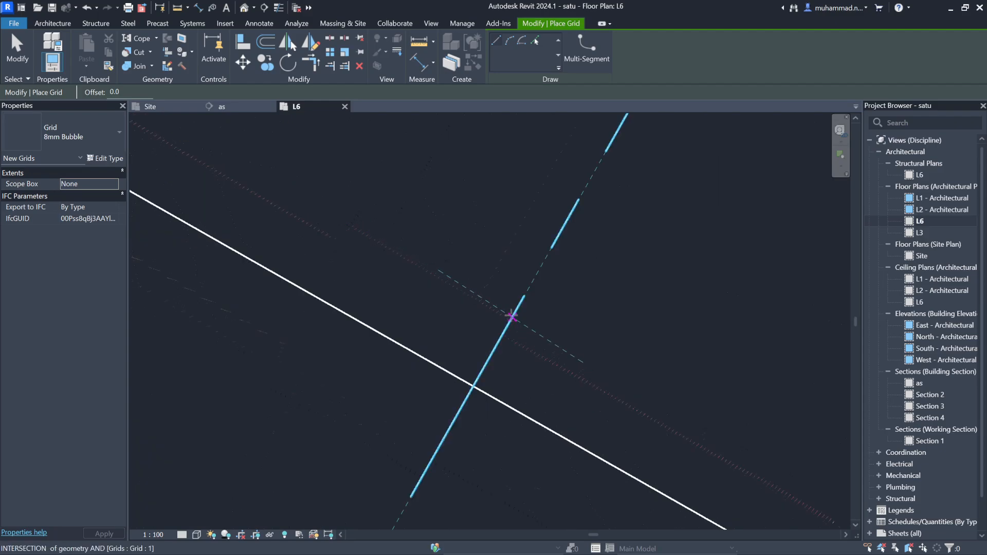
left_click(507, 320)
scroll(617, 364, "down", 5)
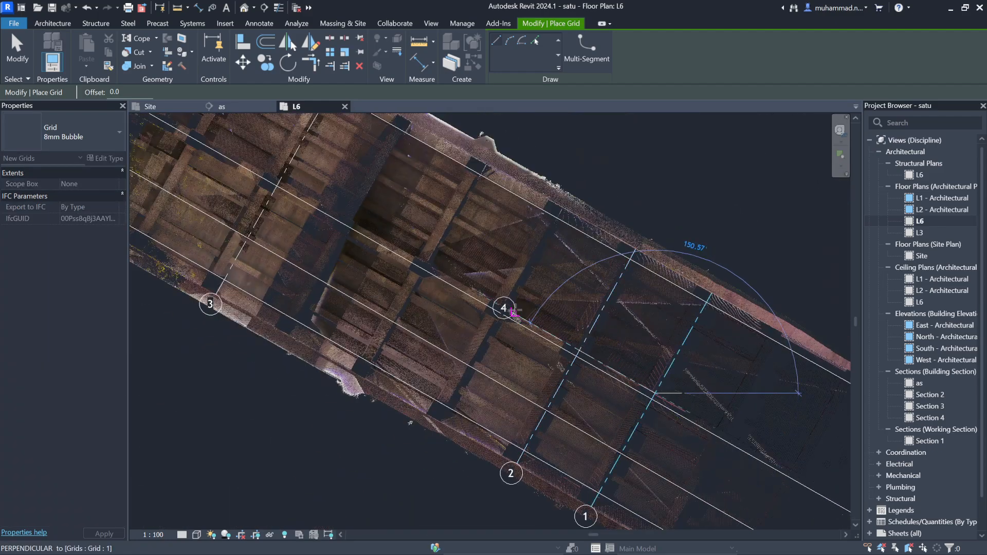
scroll(588, 356, "up", 5)
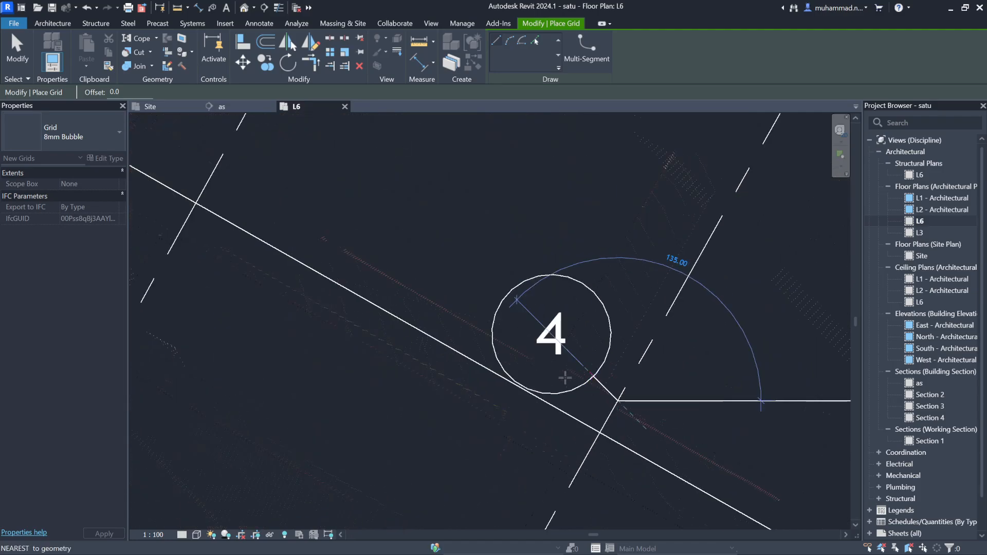
scroll(537, 354, "down", 5)
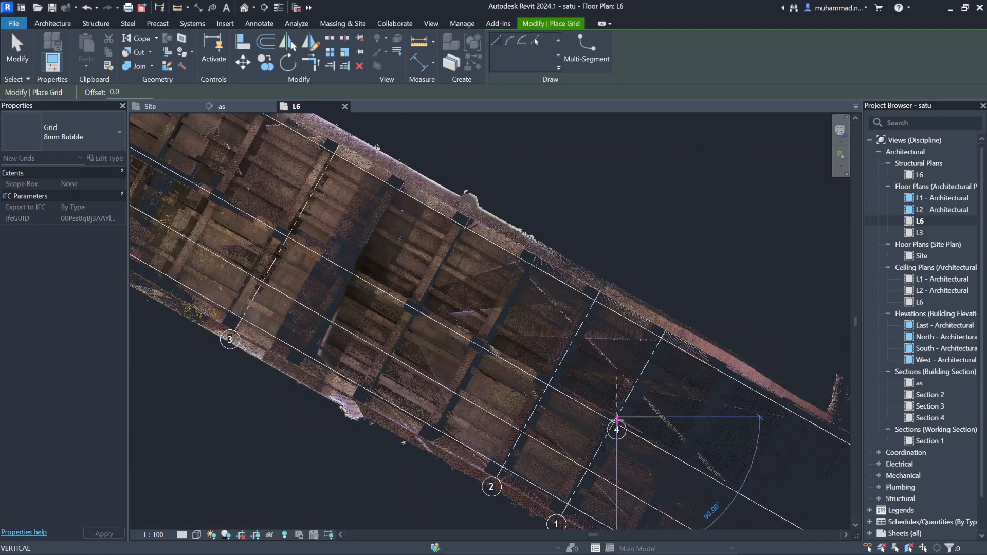
scroll(612, 419, "up", 5)
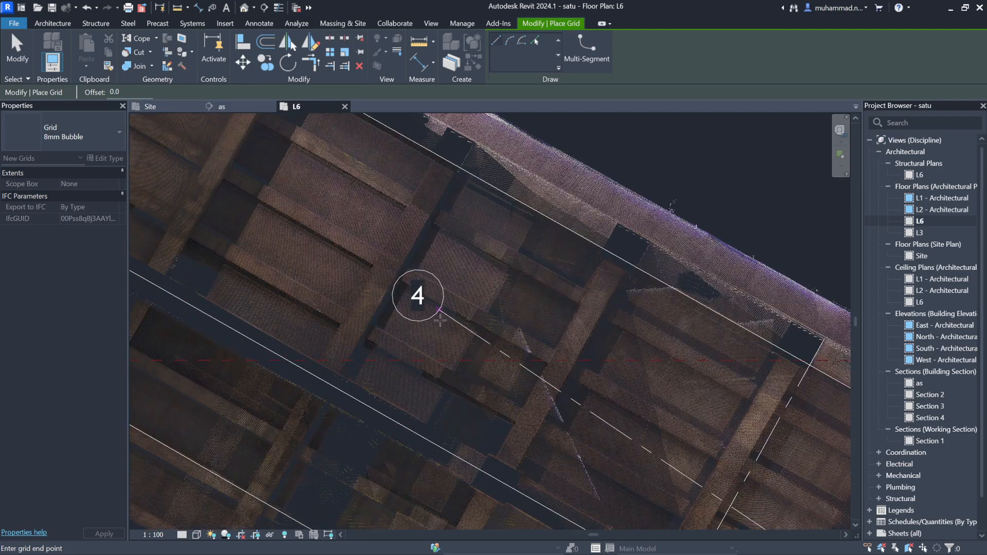
scroll(486, 437, "up", 5)
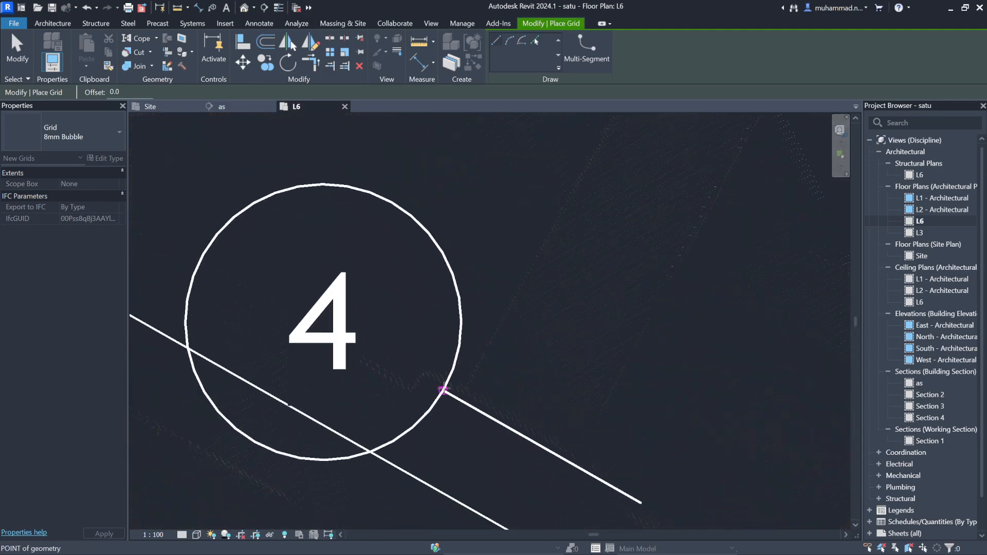
left_click(428, 376)
scroll(481, 223, "down", 5)
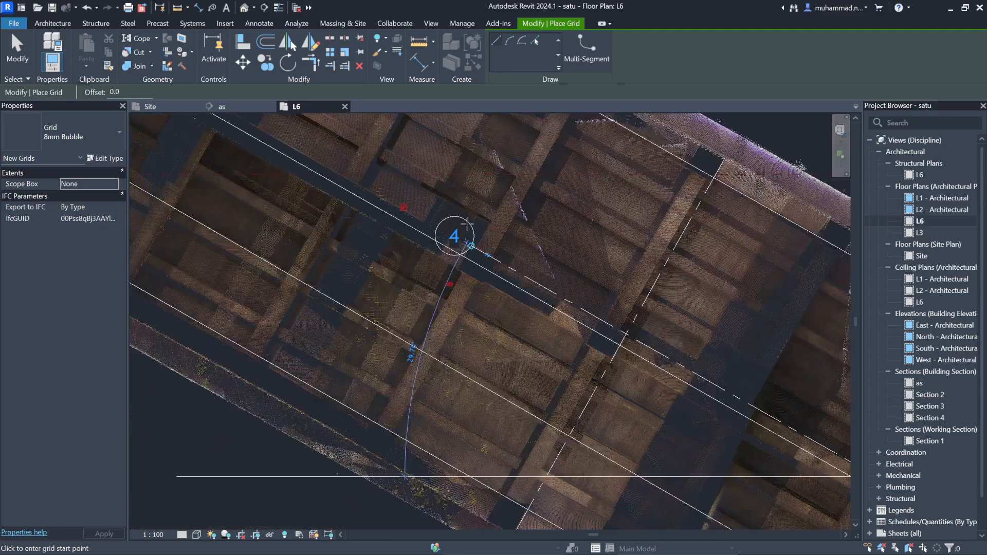
scroll(467, 223, "down", 3)
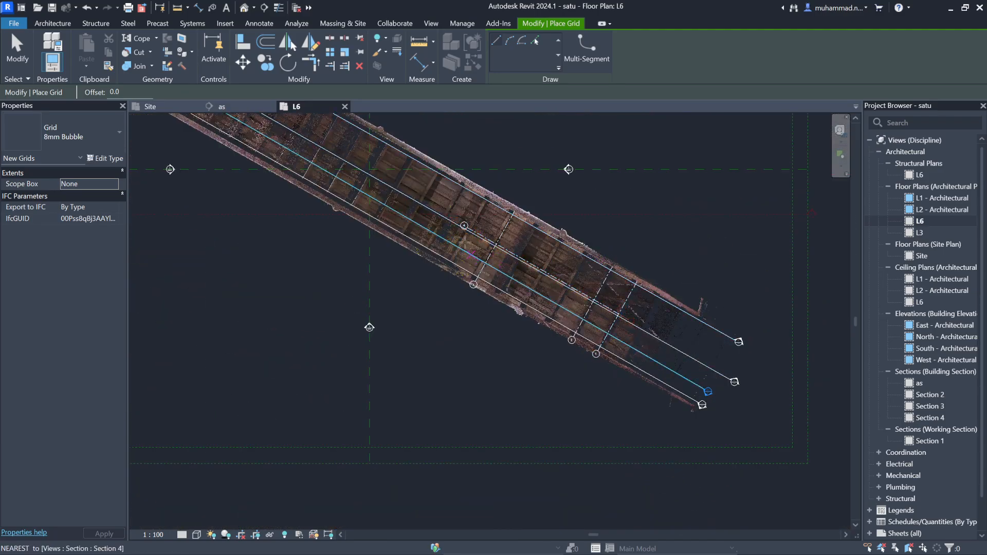
key("Escape")
key("Escape")
Step: Extend grid 4 at both ends along the bridge to the section heads and show its bubble at the southeast end
scroll(468, 236, "up", 5)
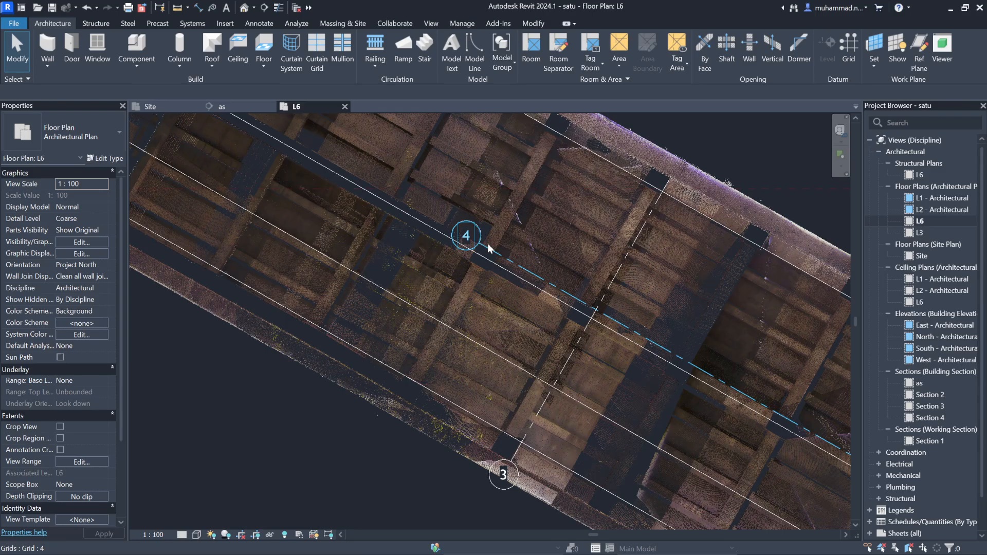
left_click(489, 249)
scroll(550, 300, "down", 5)
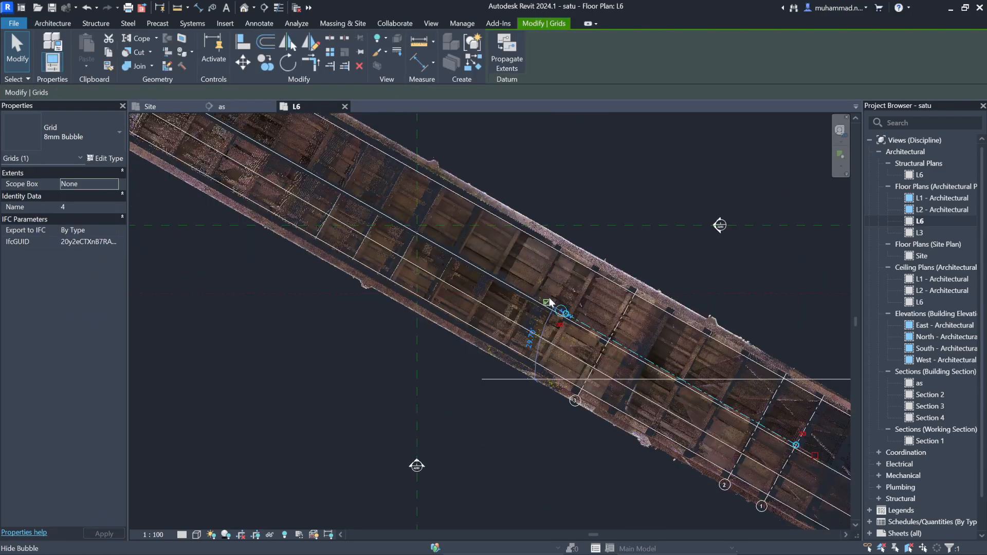
scroll(555, 334, "down", 5)
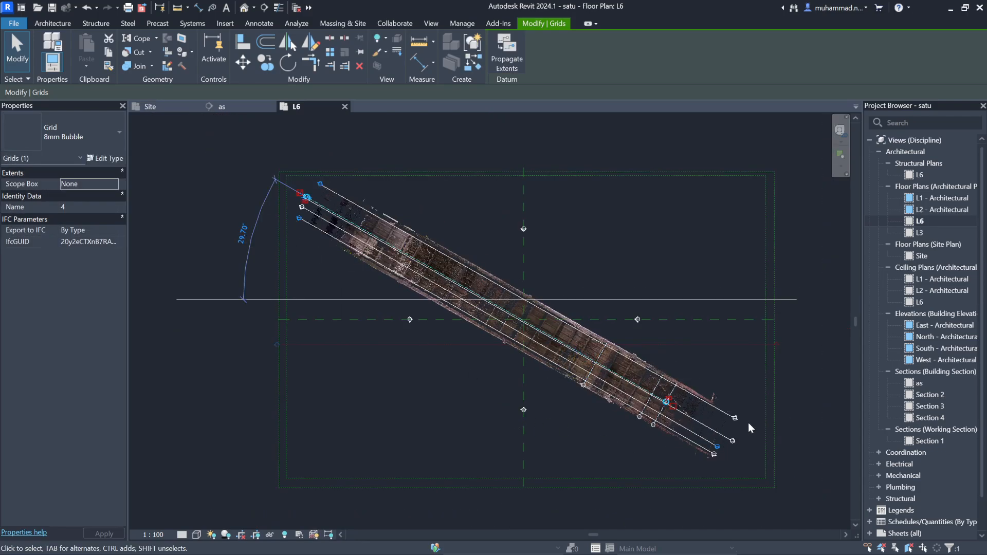
scroll(636, 394, "up", 8)
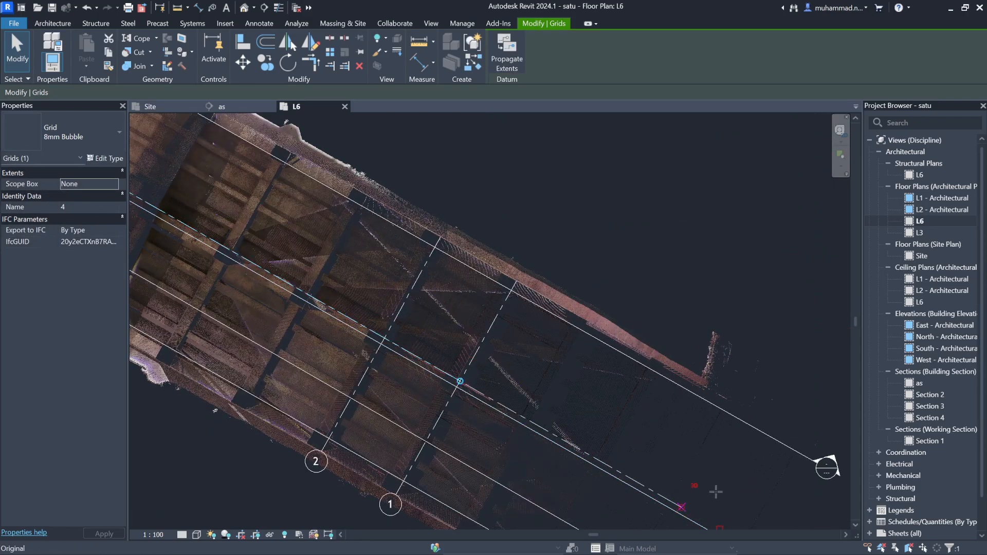
scroll(488, 227, "down", 3)
scroll(591, 338, "up", 2)
scroll(591, 338, "up", 1)
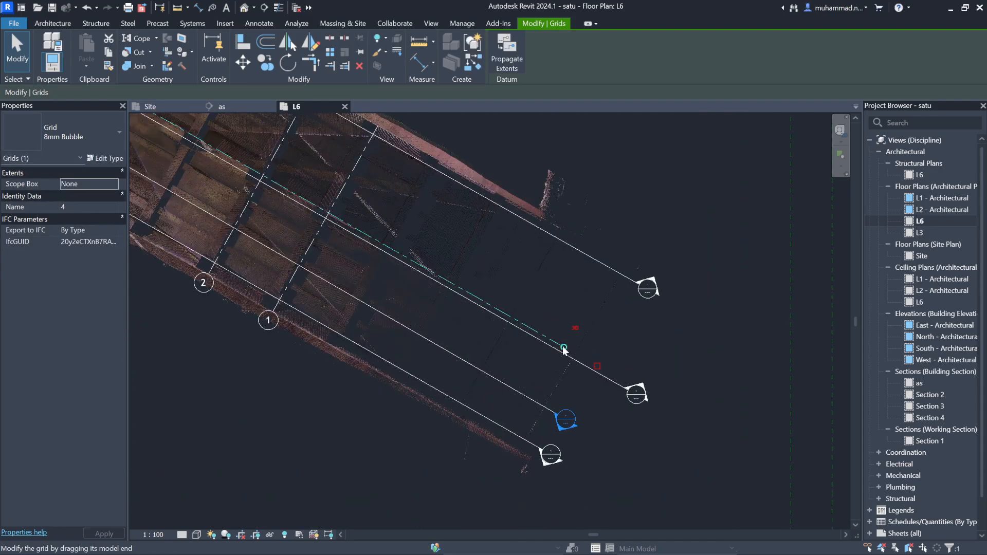
left_click(739, 390)
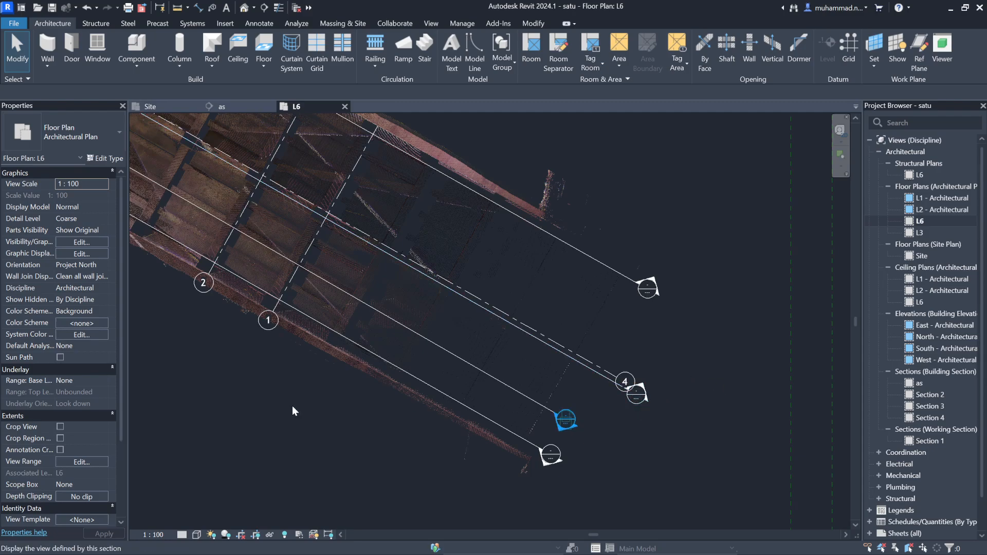
scroll(317, 224, "down", 4)
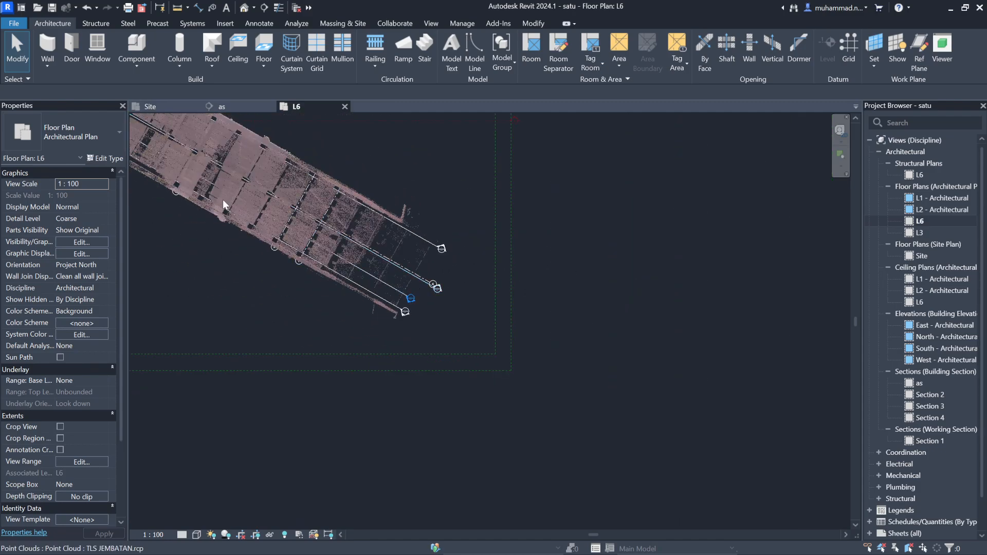
scroll(668, 303, "down", 2)
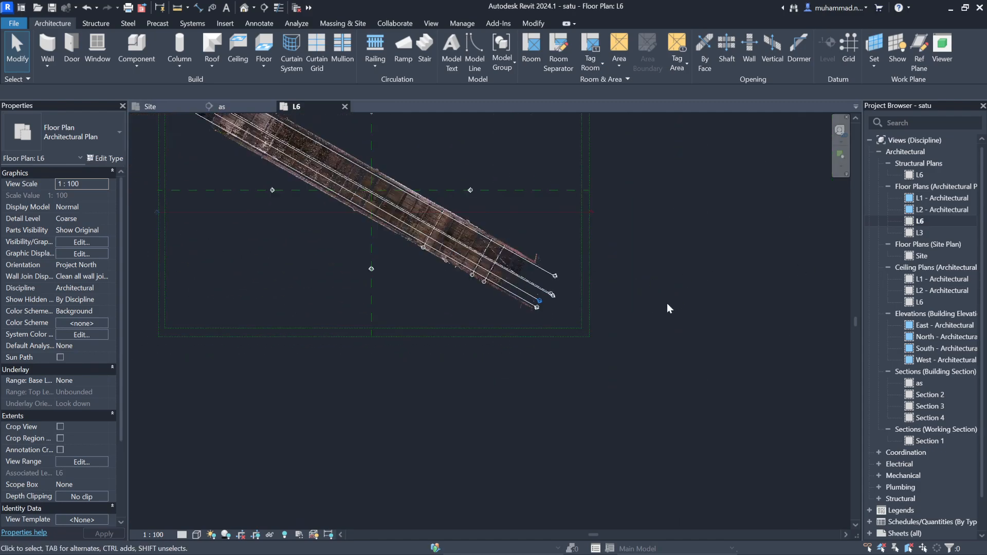
scroll(503, 219, "up", 2)
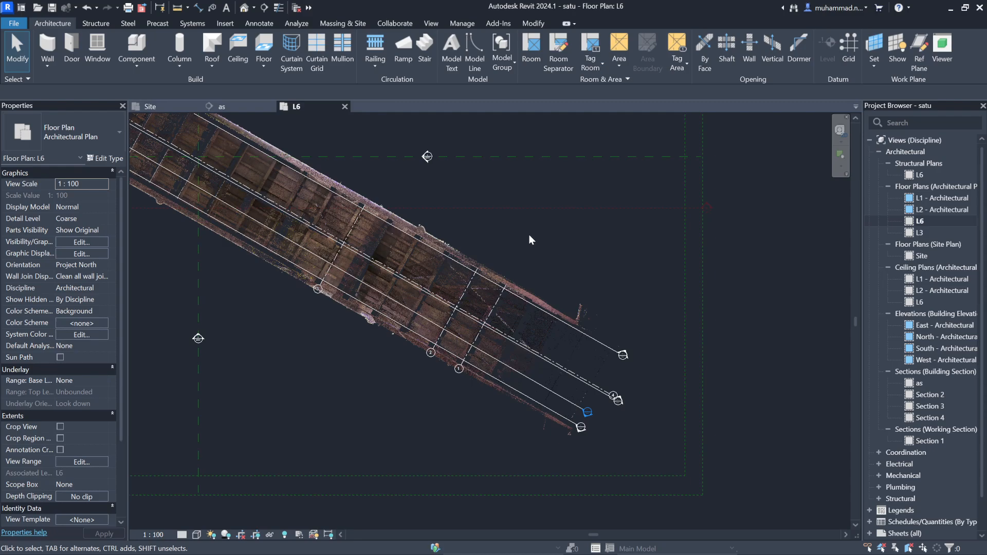
left_click(12, 23)
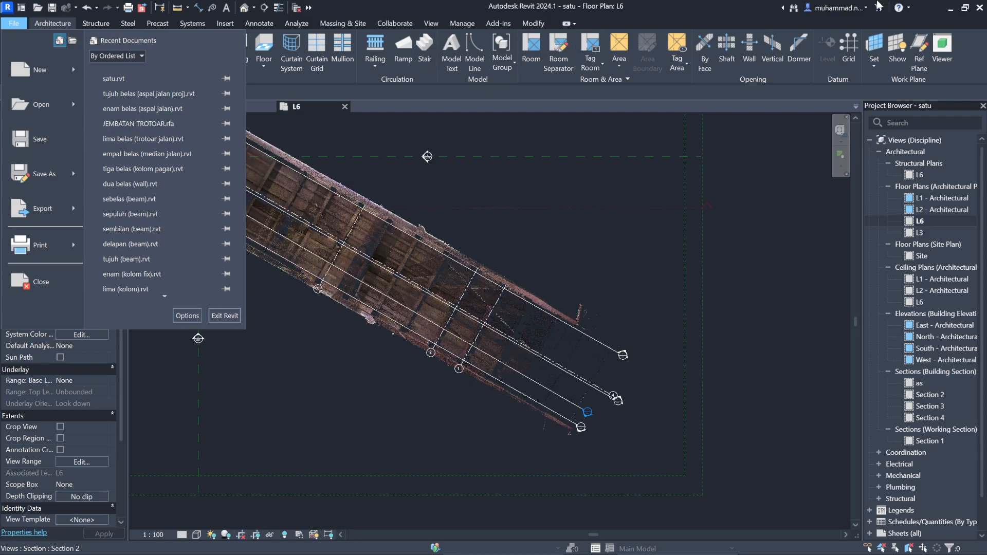
scroll(184, 249, "down", 1)
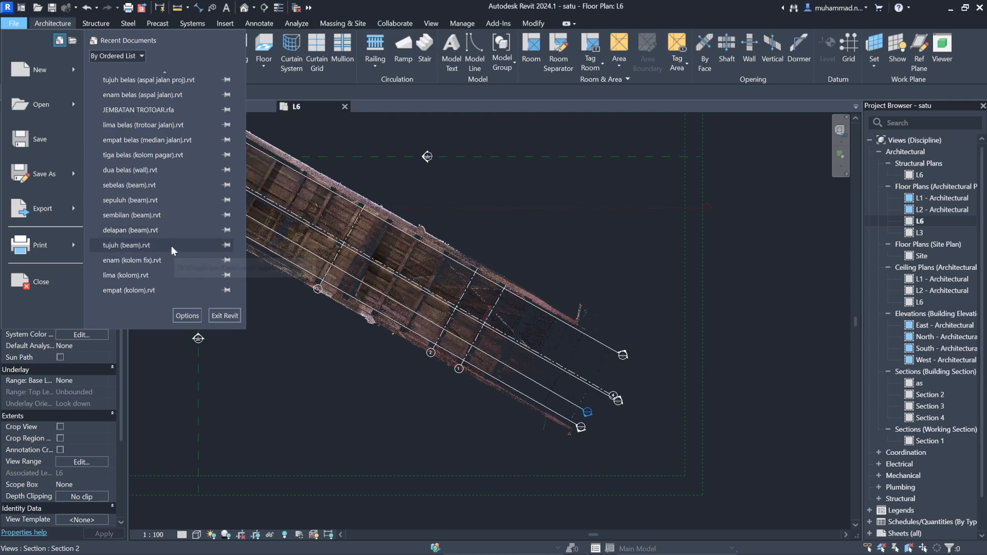
scroll(185, 256, "up", 1)
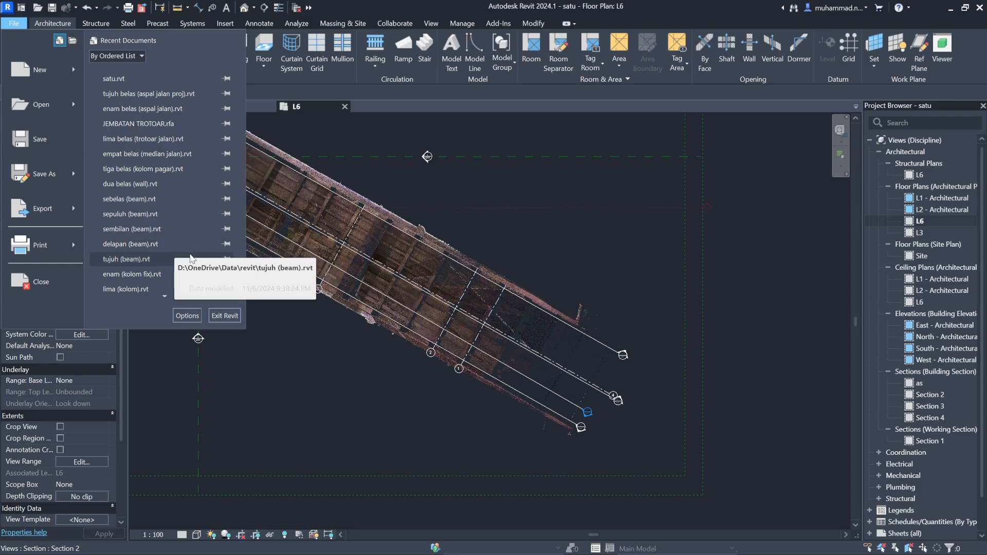
Step: Inspect how transverse grids 2 and 3 line up with the bridge's columns and crossbeams in the L6 plan
left_click(564, 213)
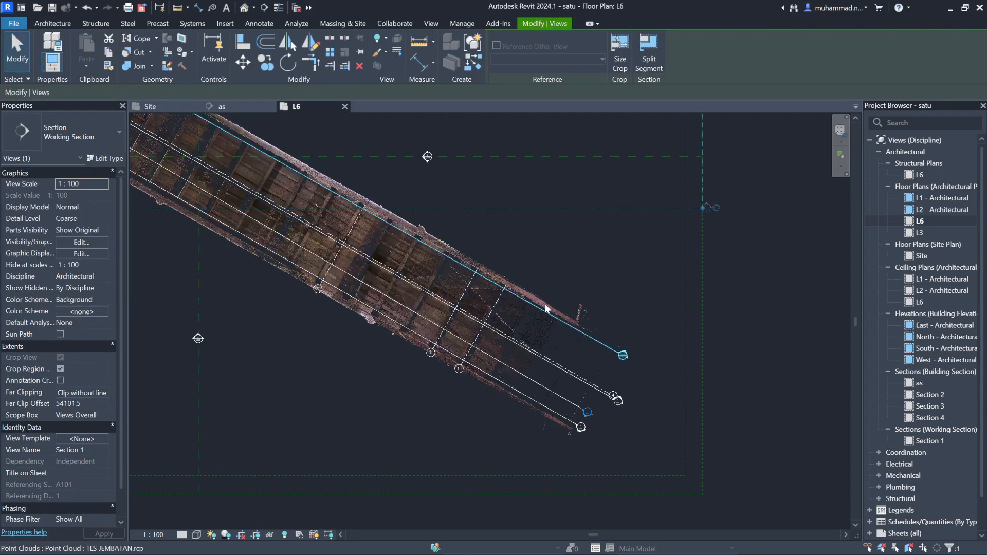
left_click(759, 281)
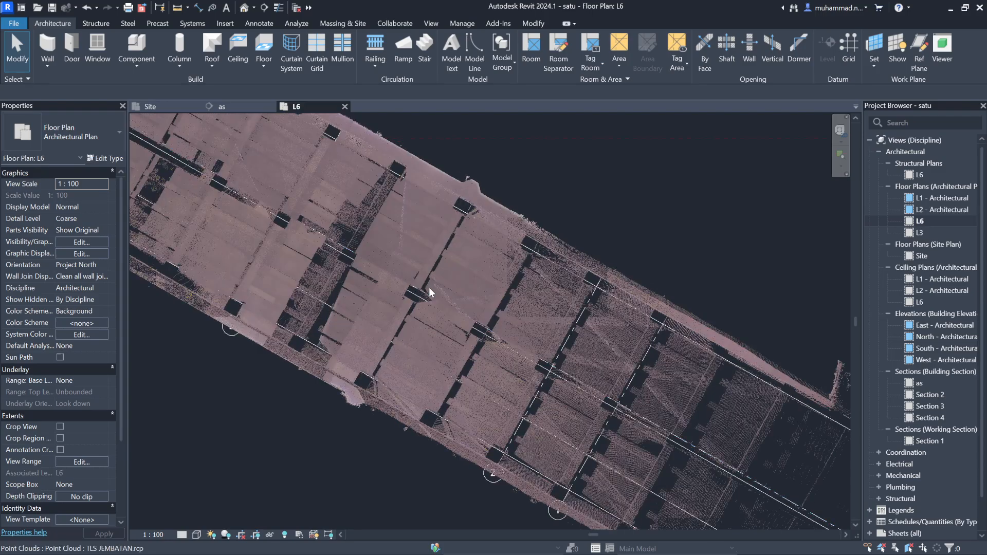
scroll(429, 288, "up", 1)
left_click(566, 347)
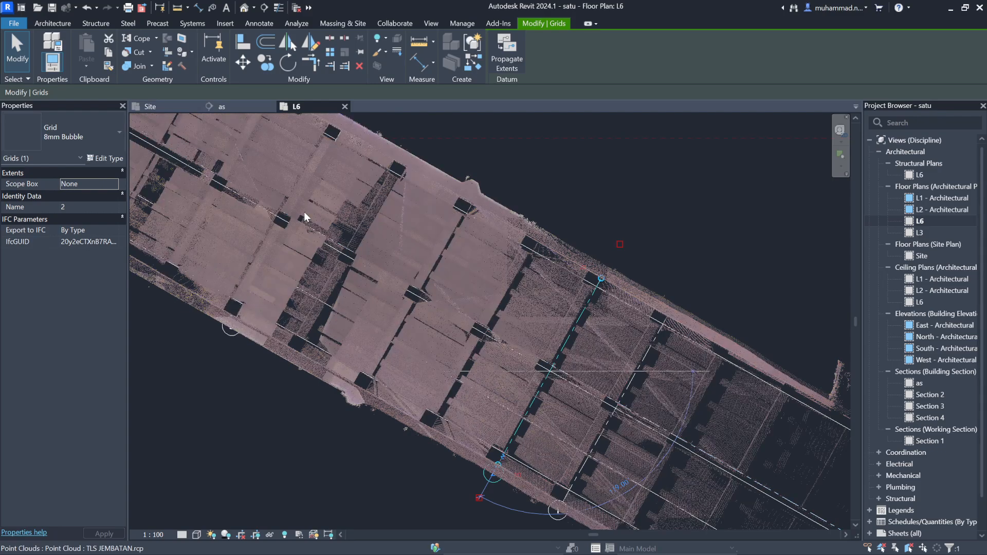
left_click(301, 202)
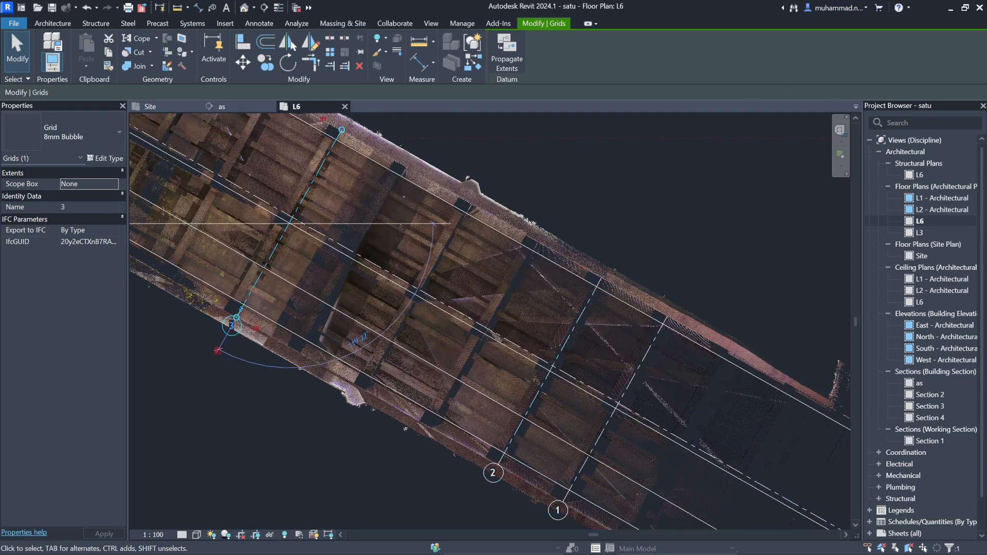
Step: Close the satu project without saving, and open the dua (grid) project from the Revit folder in File Explorer
left_click(980, 7)
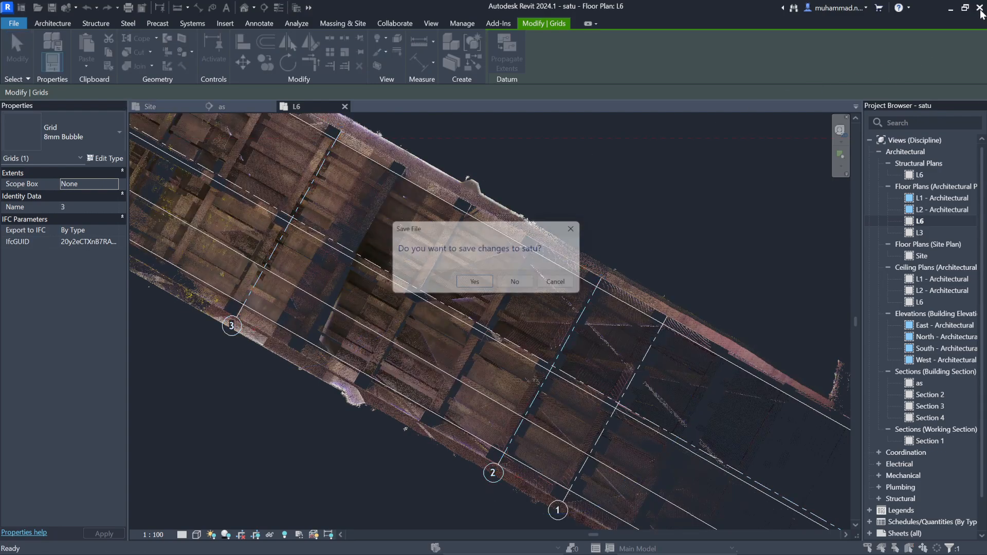
left_click(520, 285)
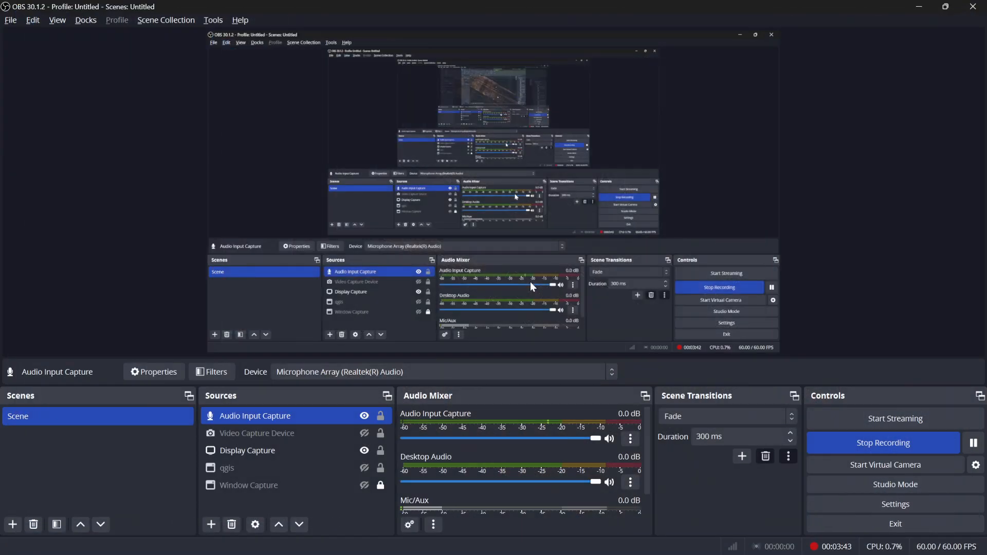
key("alt+Tab")
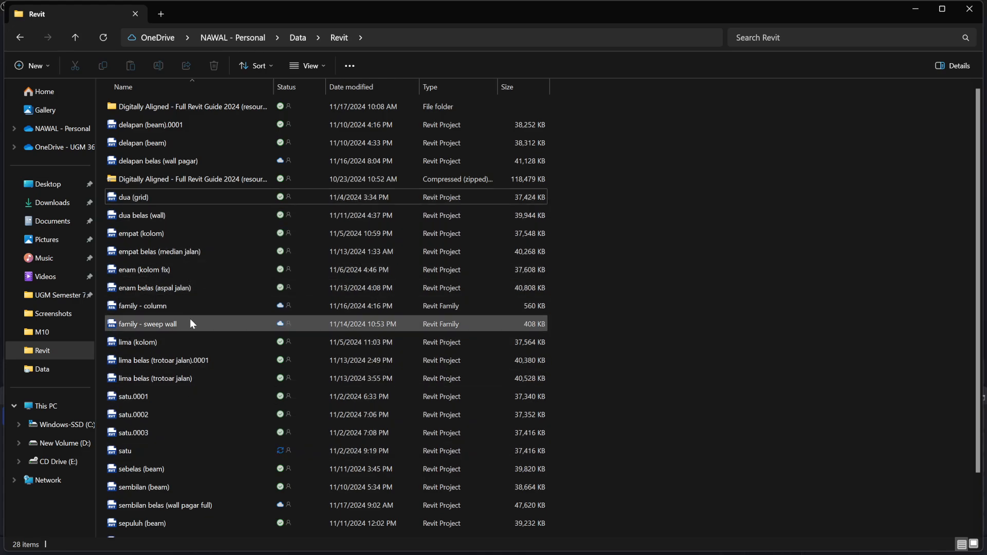
scroll(208, 348, "down", 2)
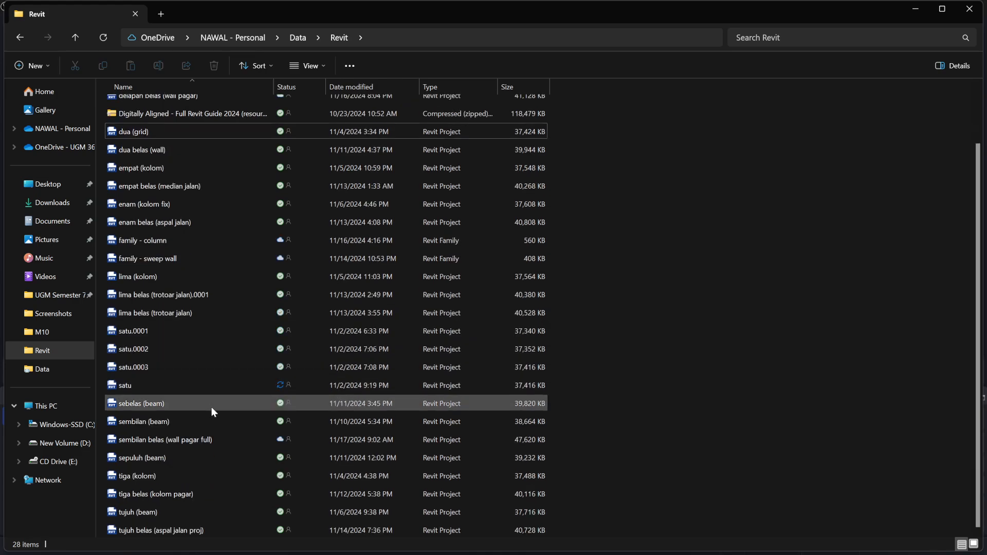
scroll(201, 474, "up", 2)
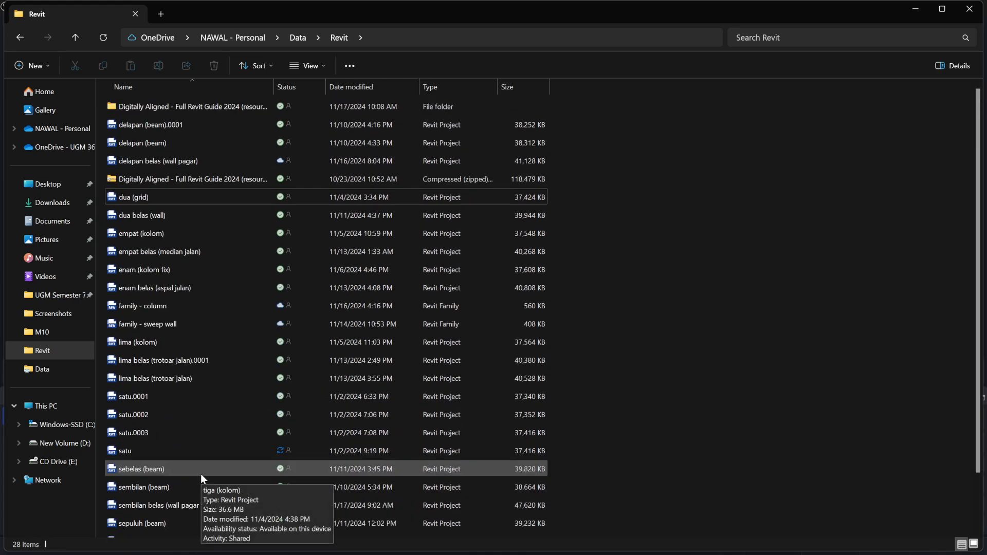
left_click(187, 192)
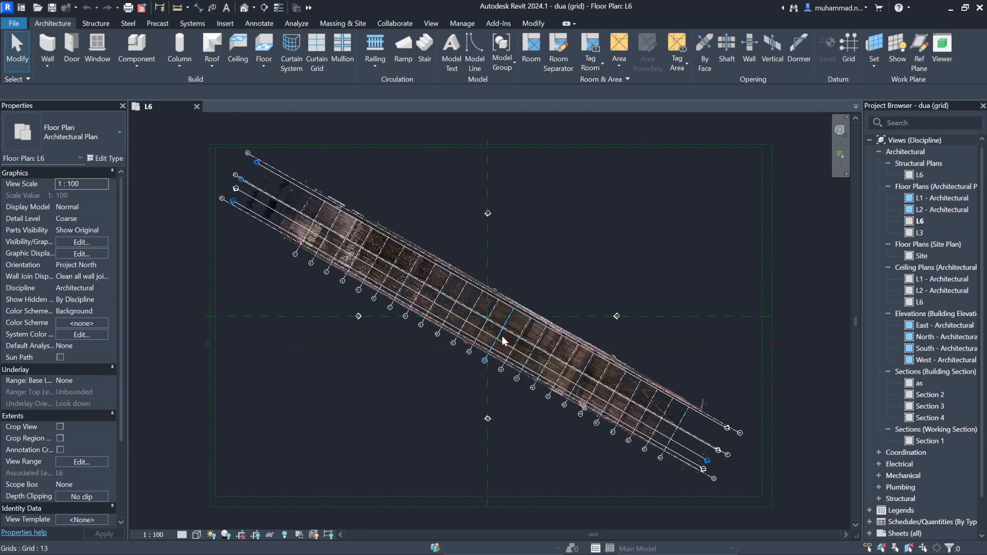
Step: Examine how transverse grids 18 to 24 line up with the columns along the bridge's southern edge
scroll(680, 462, "up", 3)
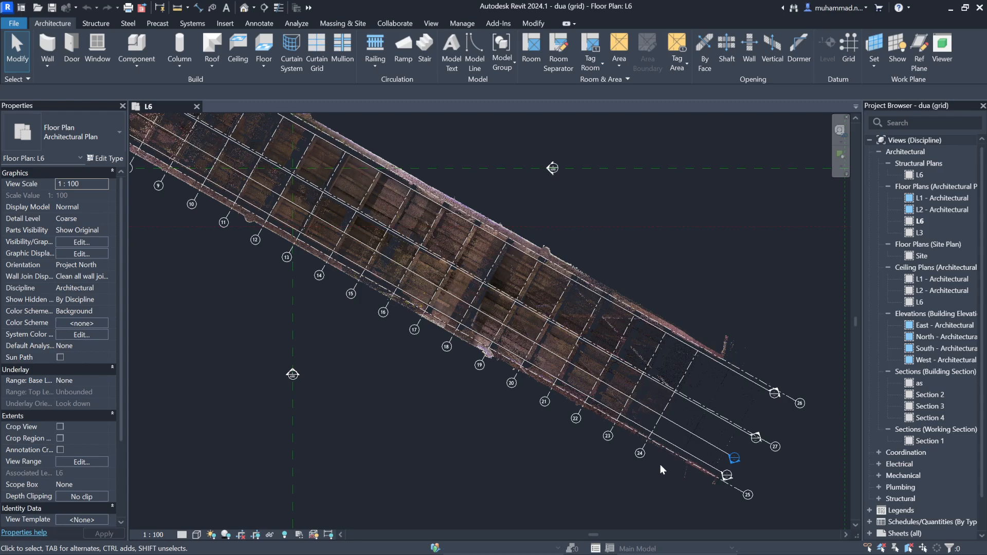
left_click(729, 227)
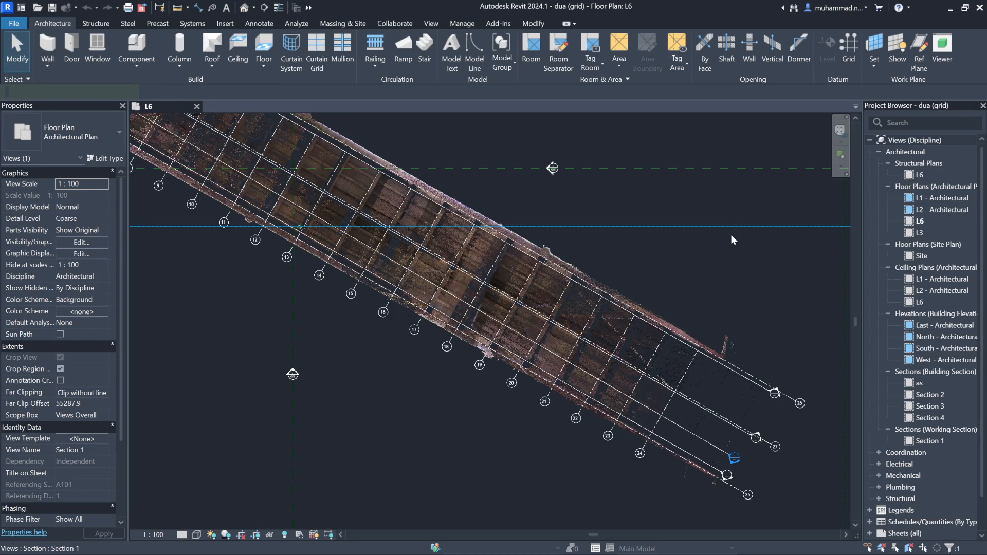
scroll(611, 359, "up", 5)
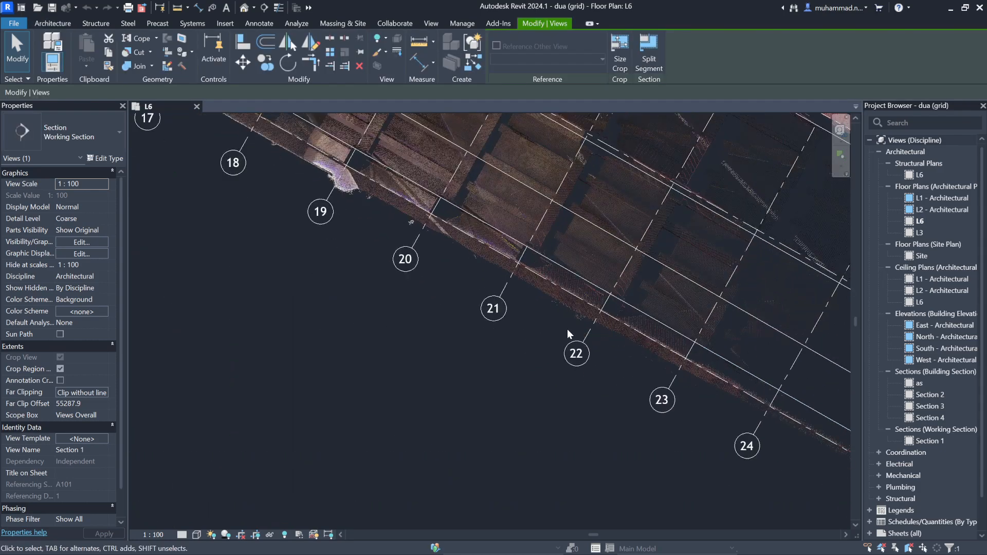
scroll(568, 333, "up", 3)
left_click(638, 263)
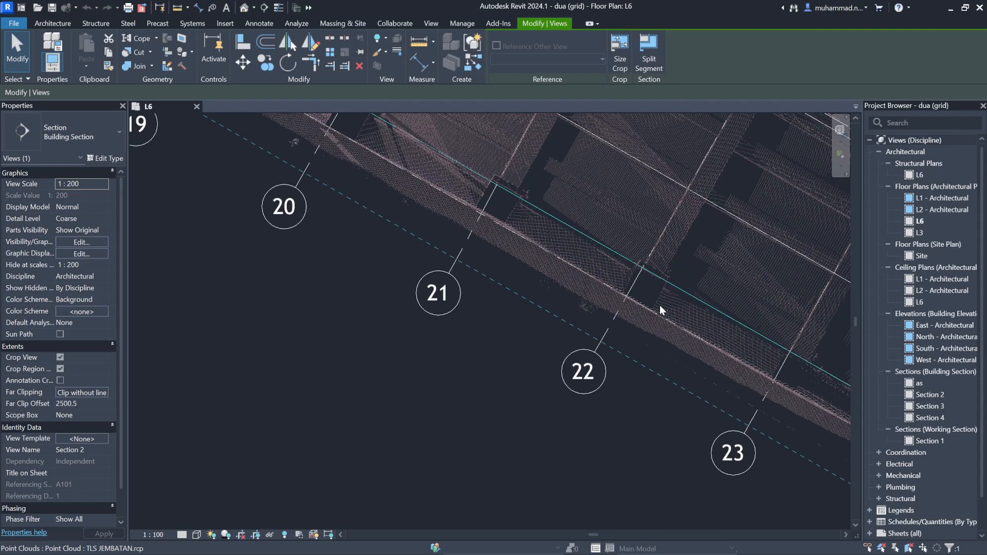
Step: Inspect longitudinal grids 26 and 27 and the transverse grids they cross along the bridge, including grids 6 to 12
scroll(350, 291, "down", 6)
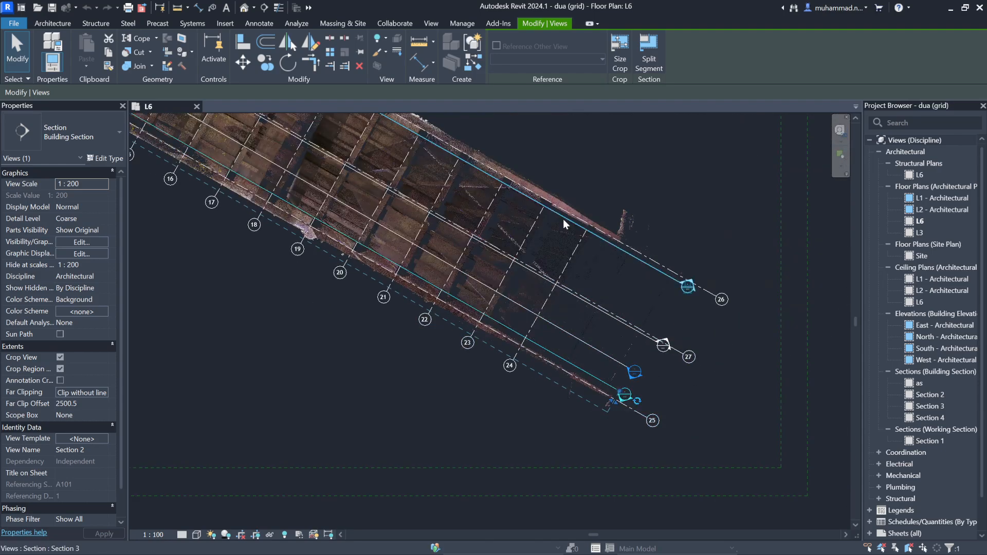
left_click(564, 218)
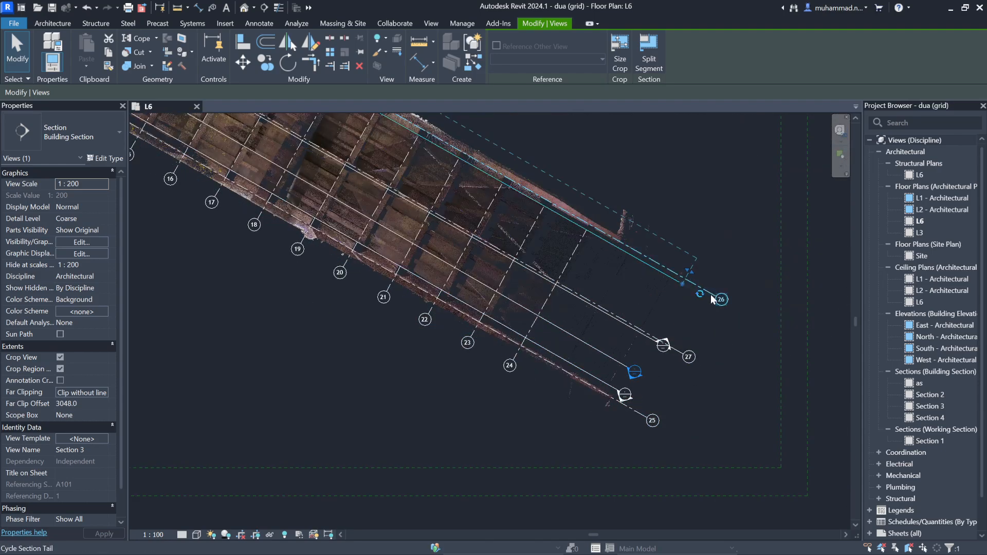
left_click(711, 294)
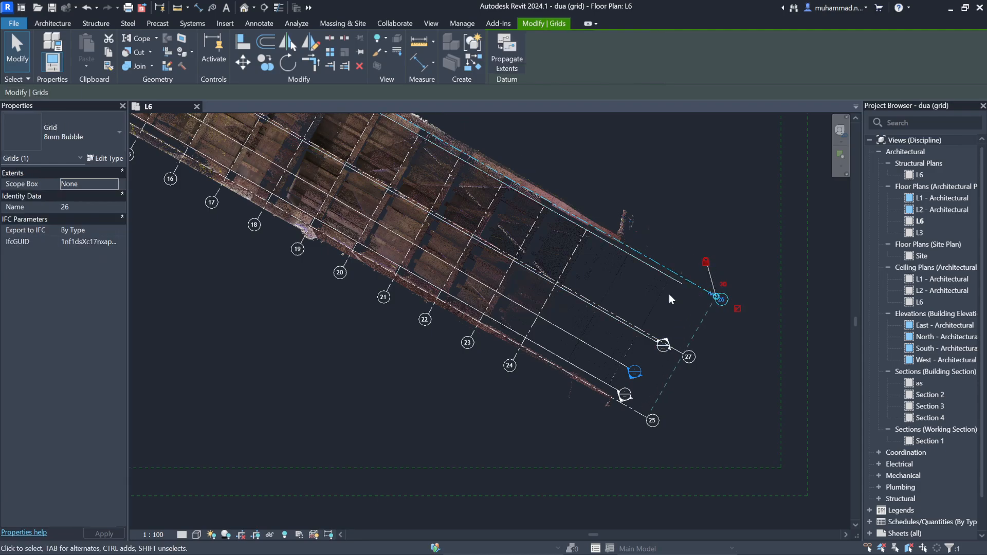
left_click(679, 343)
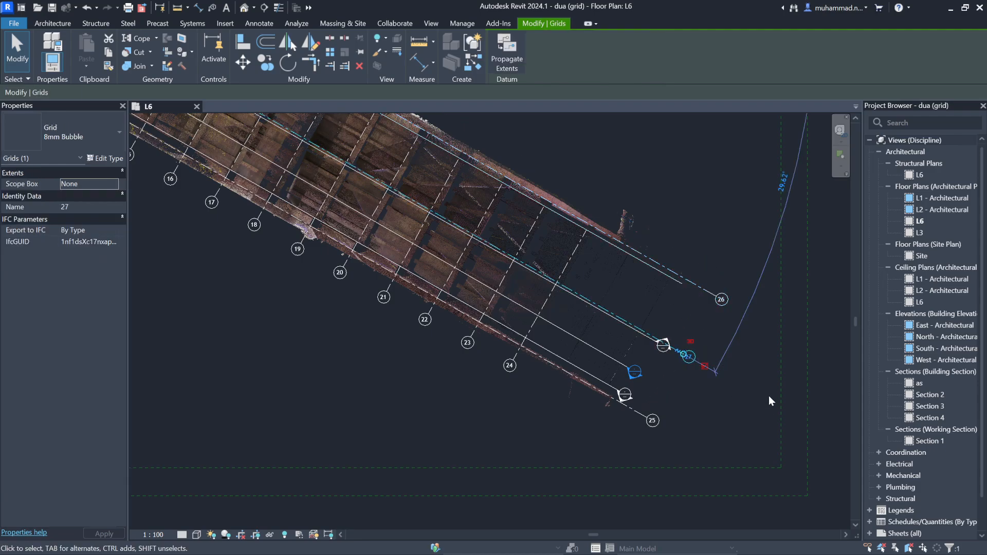
scroll(717, 412, "down", 3)
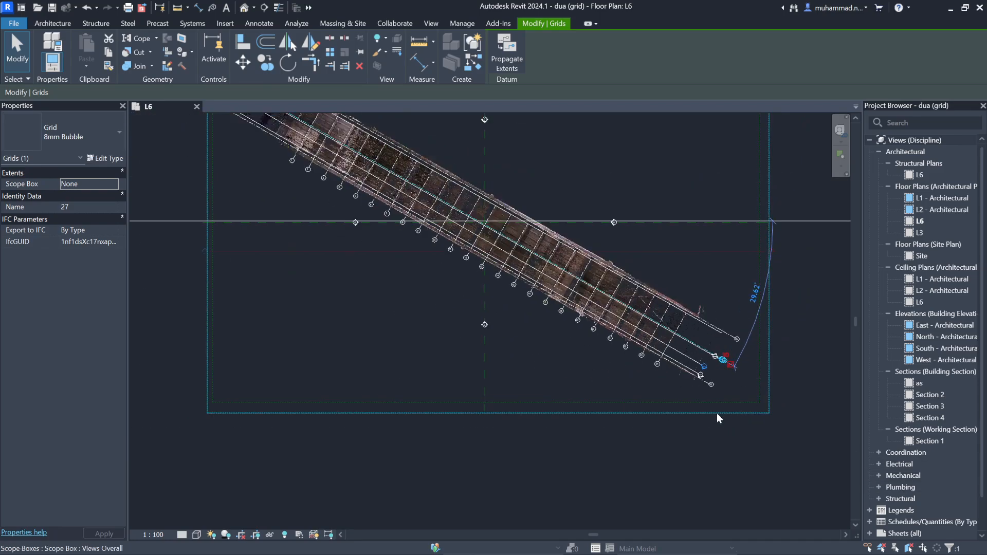
middle_click_drag(717, 413, 417, 138)
scroll(485, 171, "up", 5)
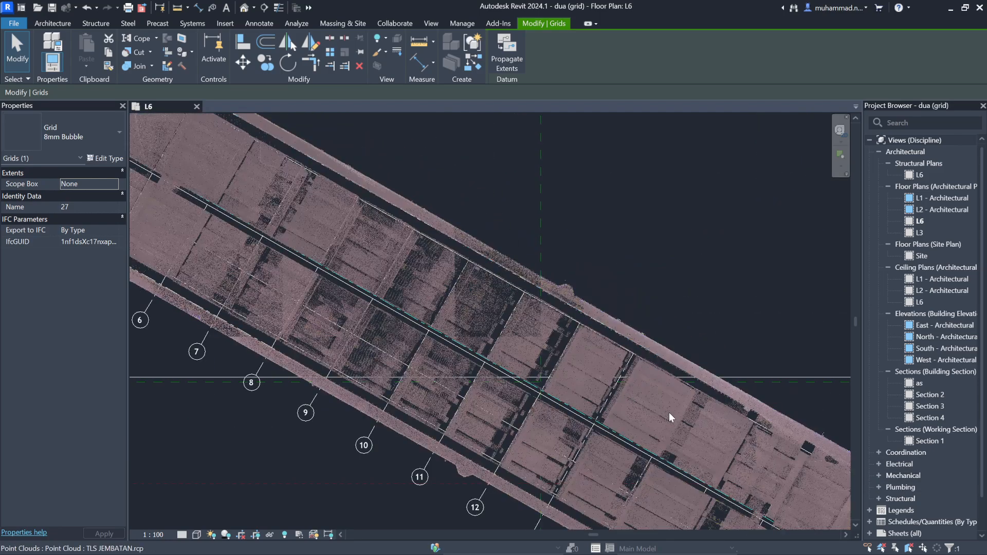
scroll(412, 235, "down", 5)
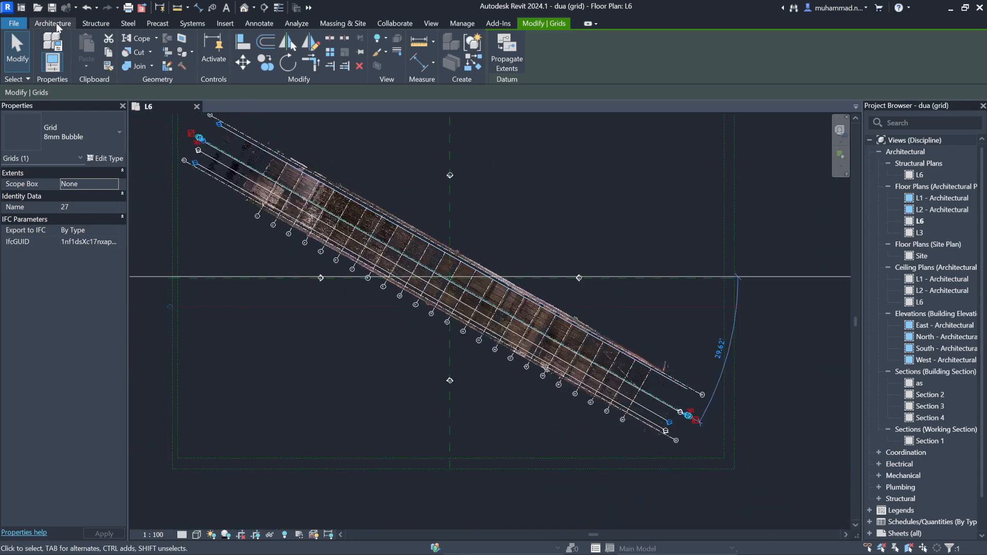
Step: Open the default 3D view of the dua (grid) project
left_click(96, 24)
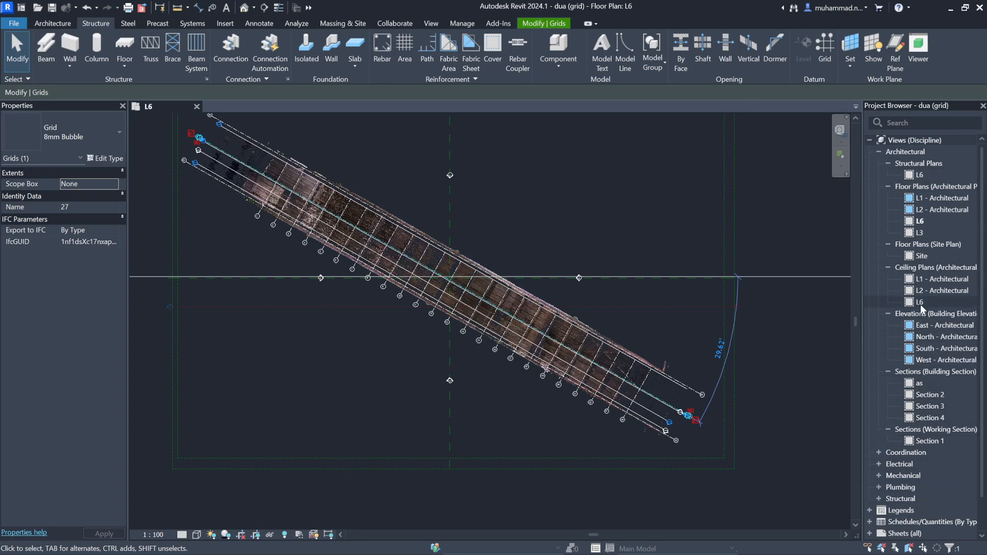
left_click(428, 22)
left_click(382, 48)
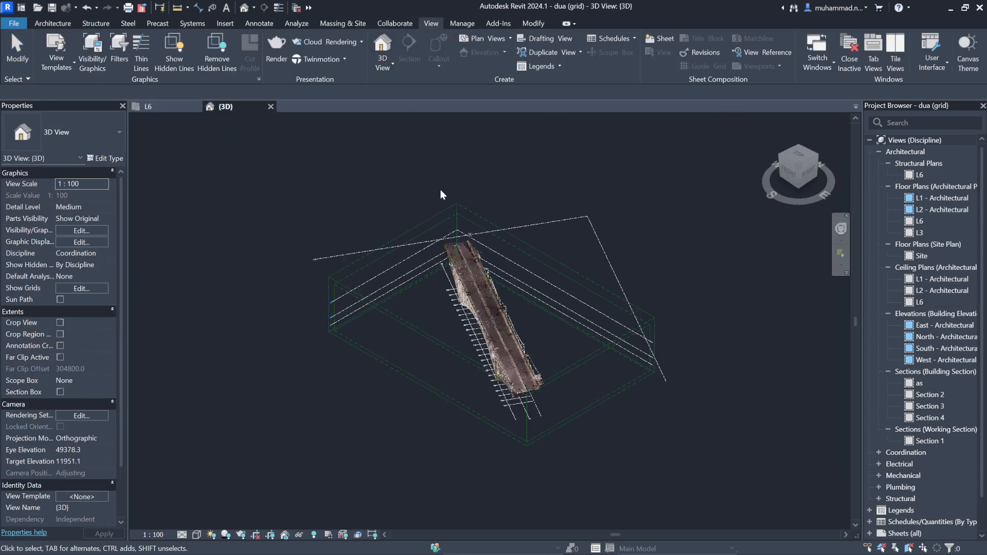
Step: Examine the bridge point cloud and its grid lines in 3D from oblique and top angles, with a closer look around grids 17 to 24
left_click(841, 229)
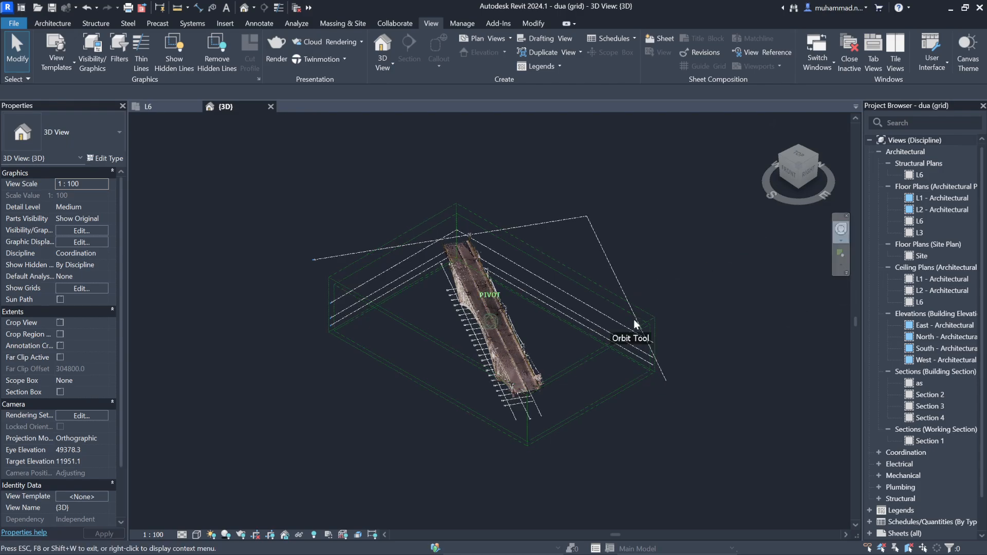
left_click_drag(696, 329, 292, 237)
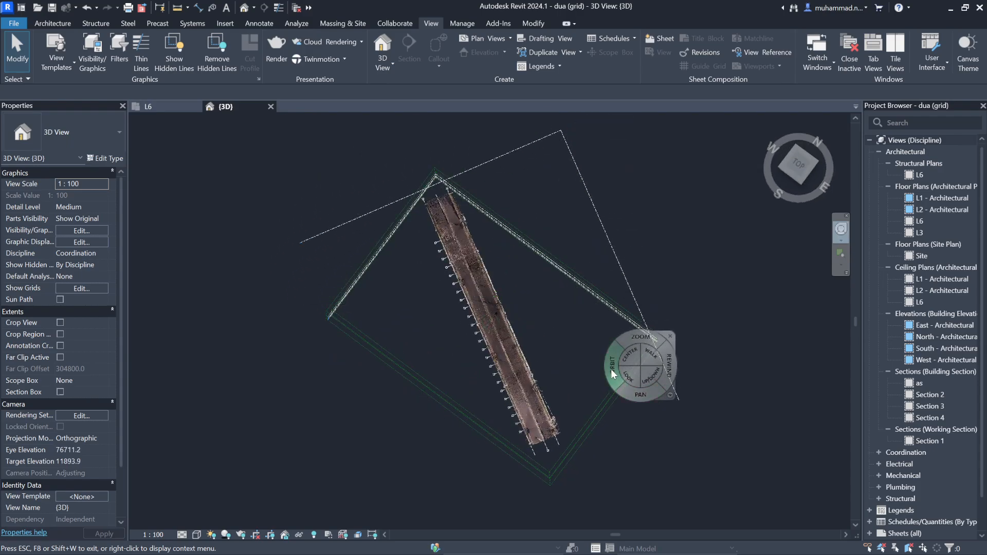
left_click_drag(610, 370, 615, 330)
scroll(561, 417, "up", 8)
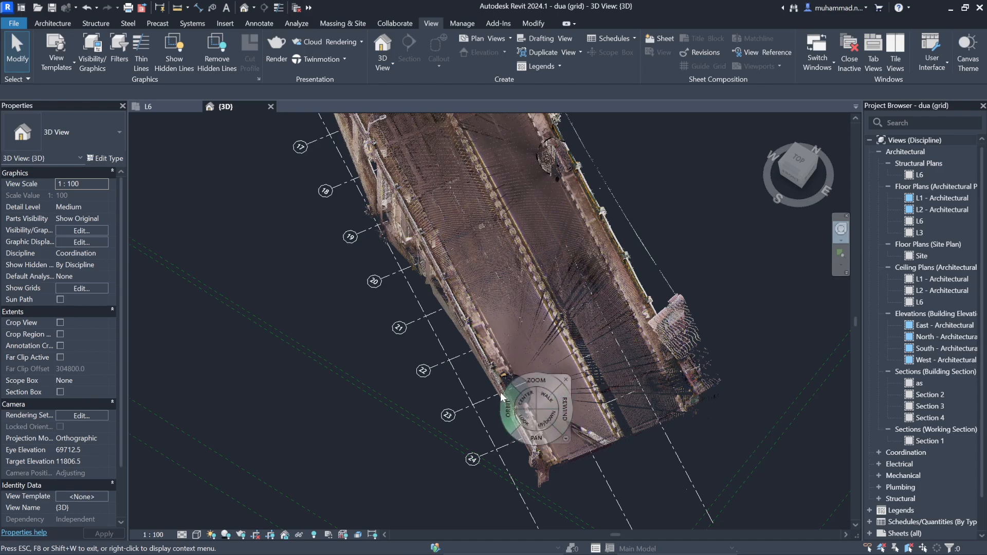
left_click_drag(502, 396, 478, 442)
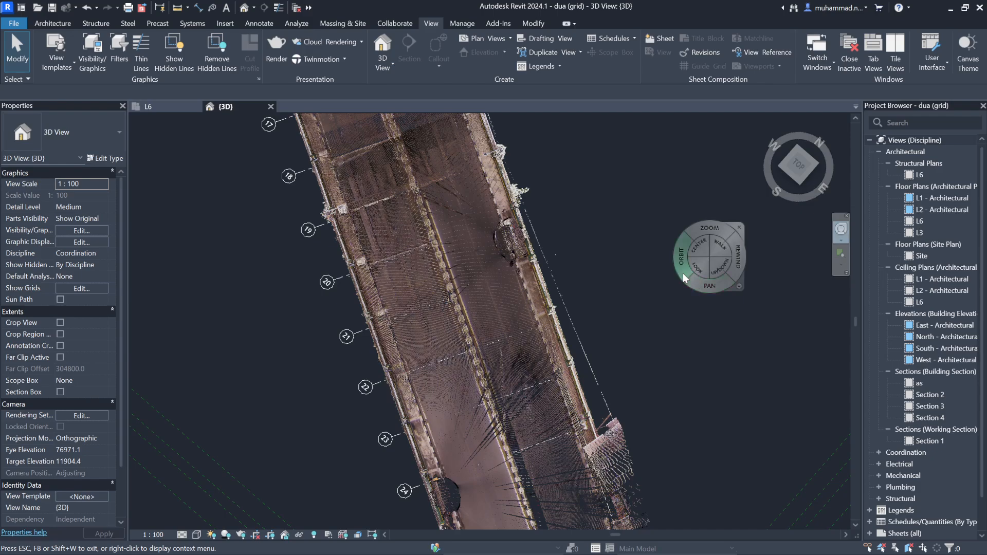
left_click_drag(683, 279, 661, 247)
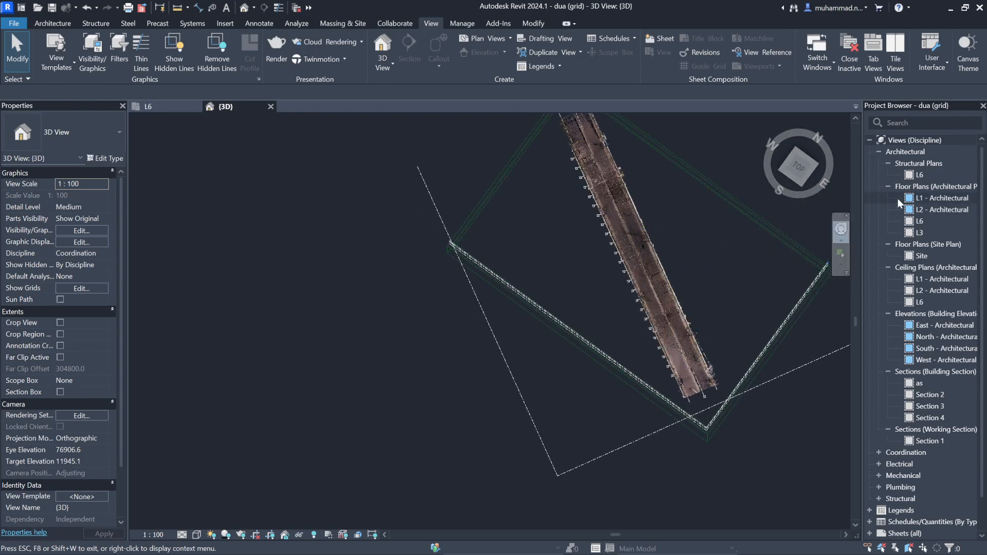
key("Escape")
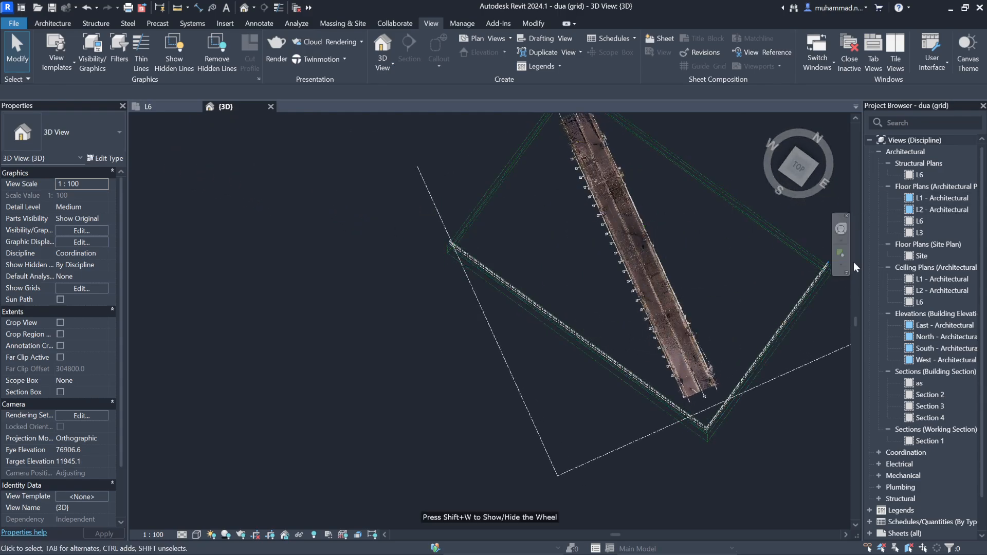
Step: Open the Site floor plan and examine how the grids line up with the scanned beams and columns along the bridge's northern edge
double_click(926, 256)
scroll(610, 379, "up", 5)
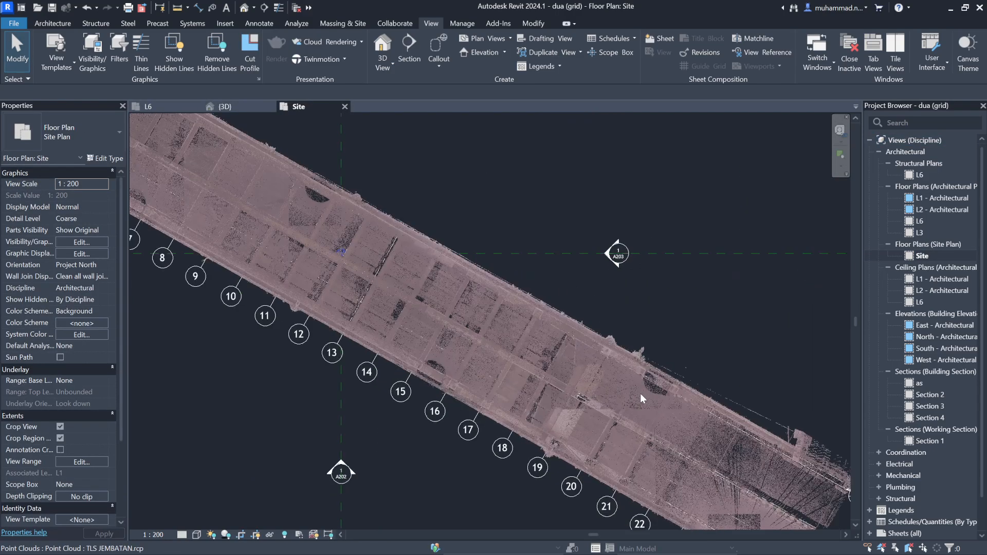
scroll(641, 394, "up", 3)
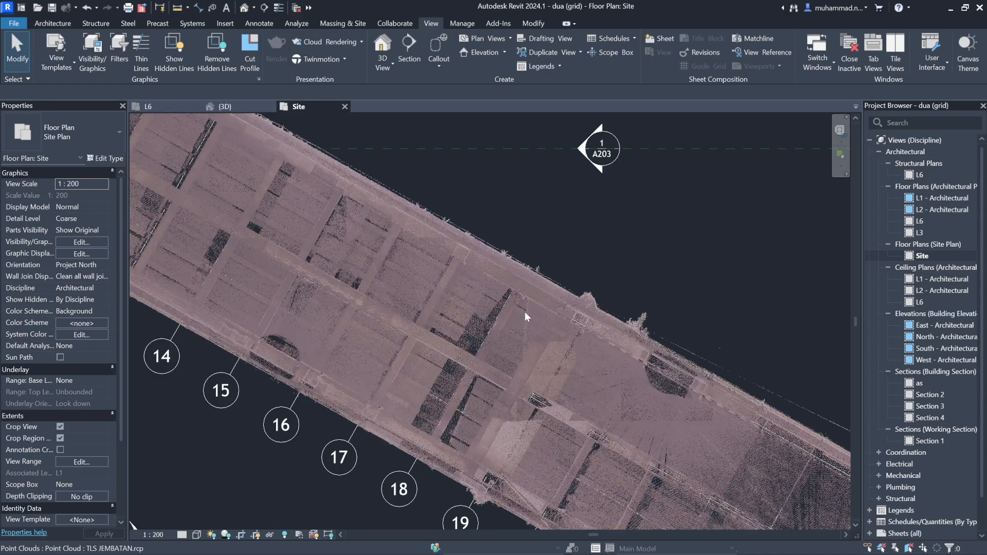
scroll(526, 310, "up", 2)
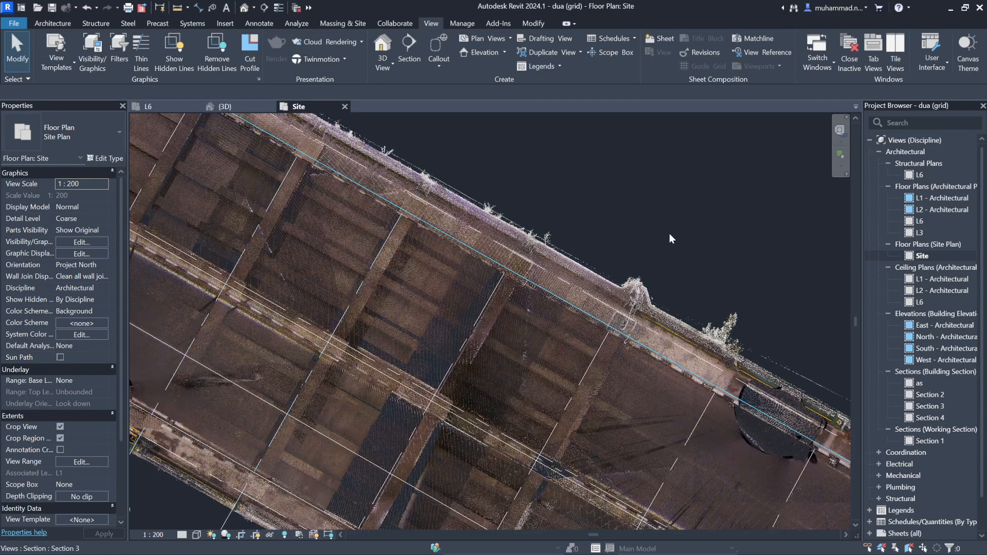
scroll(517, 197, "up", 2)
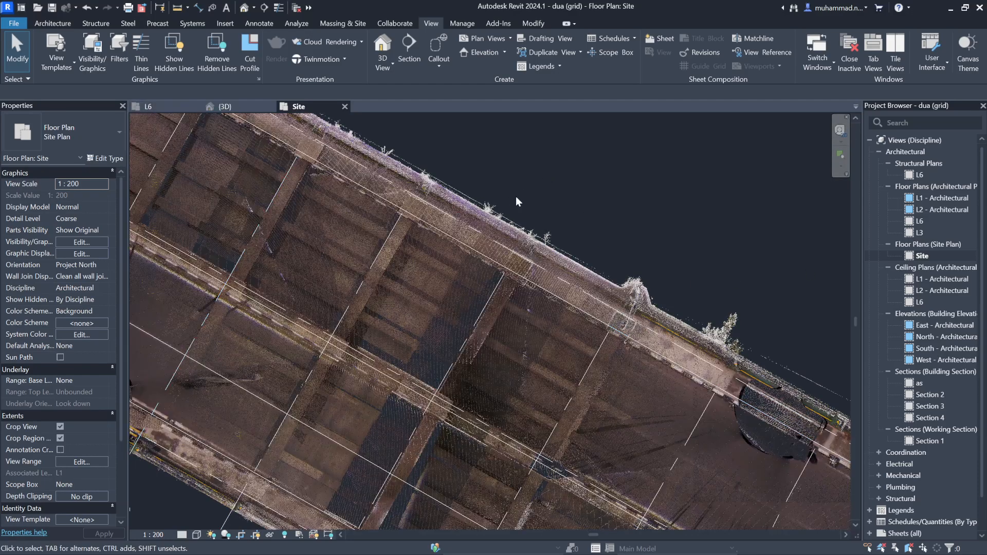
scroll(533, 177, "up", 2)
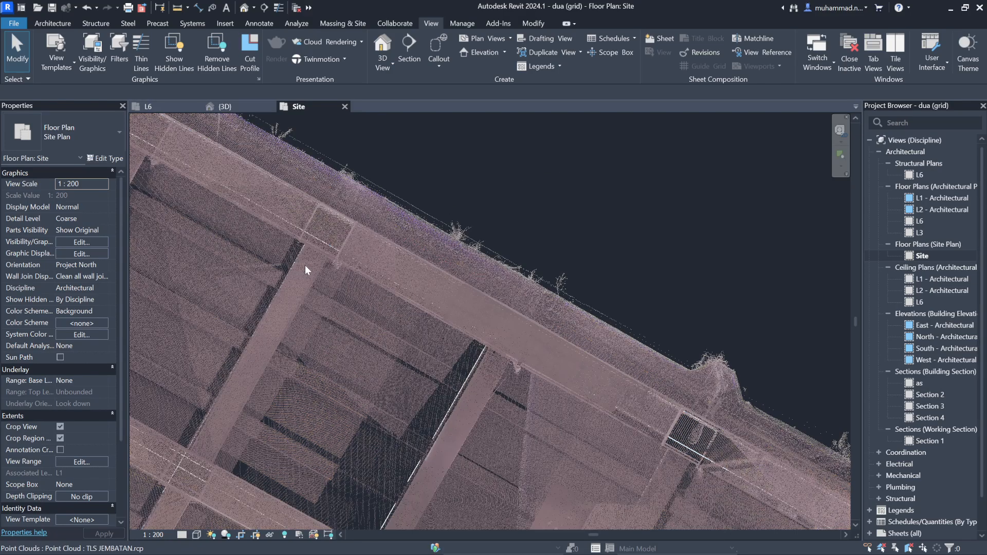
scroll(619, 189, "down", 3)
scroll(659, 271, "down", 2)
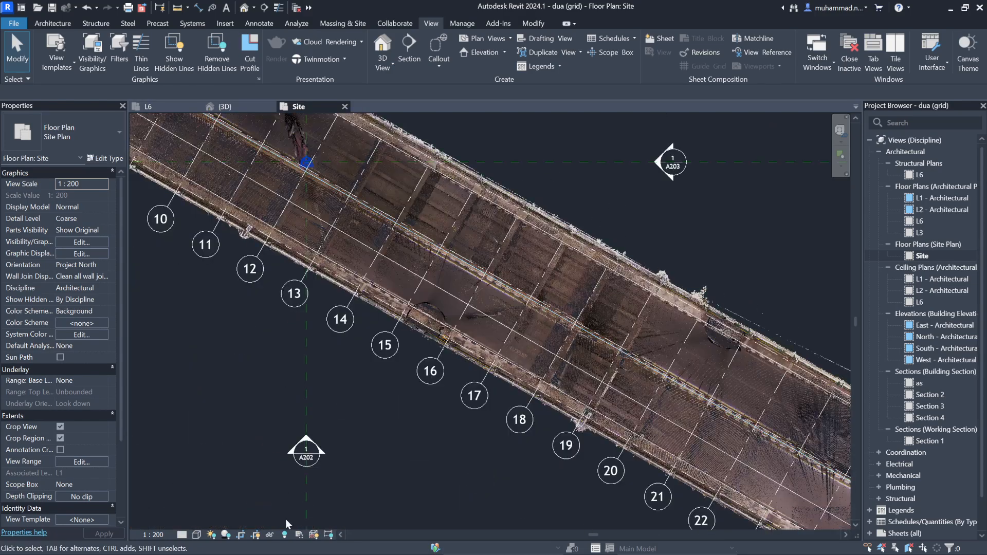
scroll(292, 422, "down", 3)
Step: Examine the scanned beams around grid 16 and the scanned column outlines beside longitudinal grid 26 on the northern edge
scroll(304, 404, "up", 3)
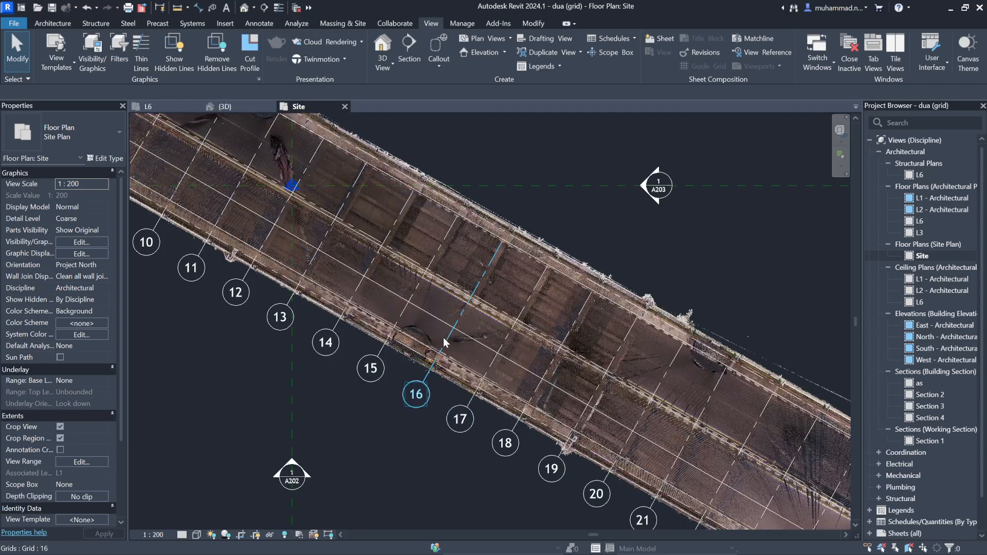
scroll(456, 314, "up", 3)
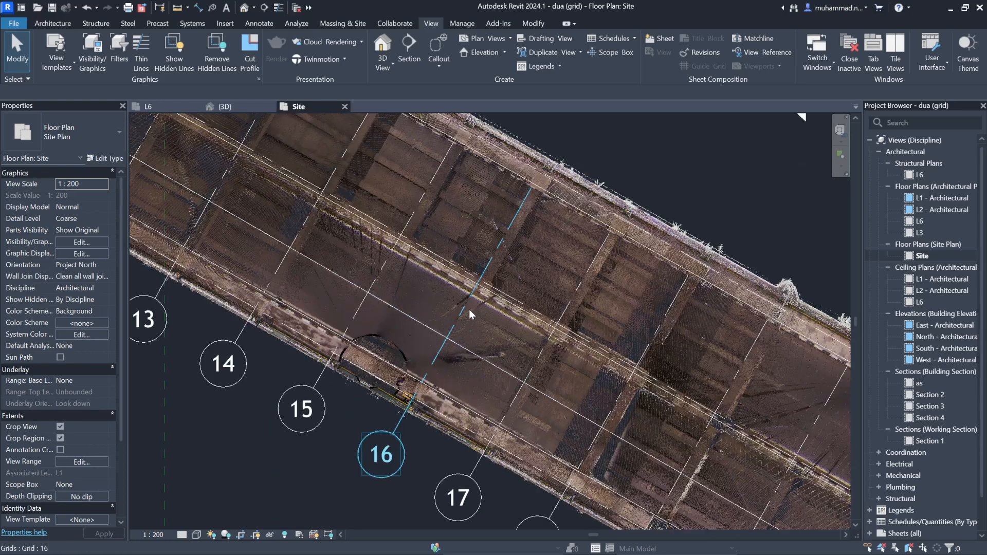
scroll(517, 196, "up", 3)
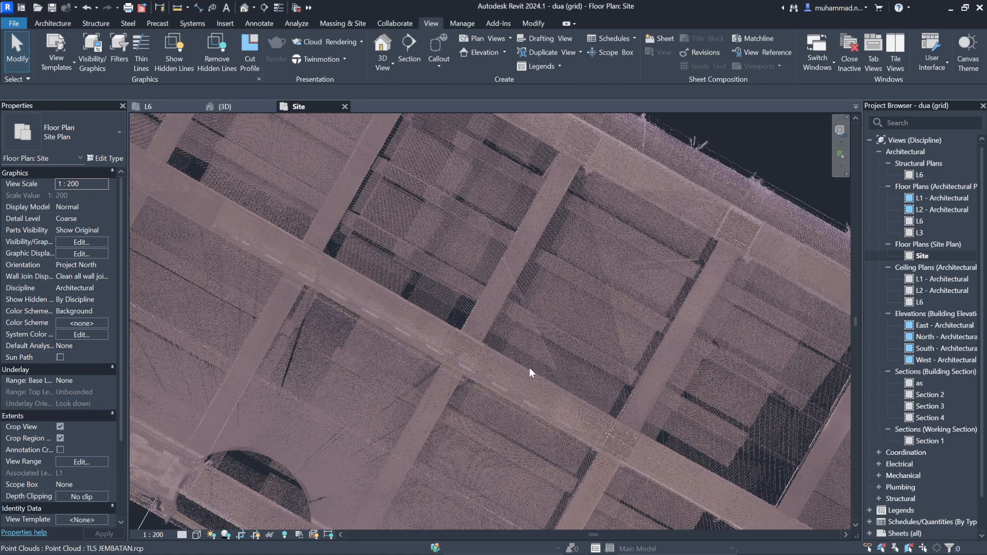
scroll(491, 298, "down", 5)
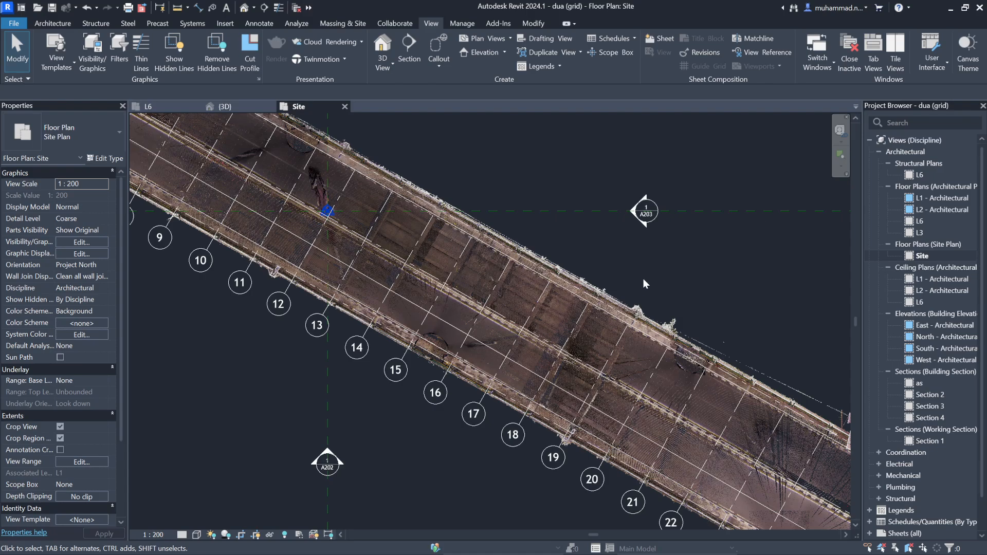
scroll(603, 247, "up", 3)
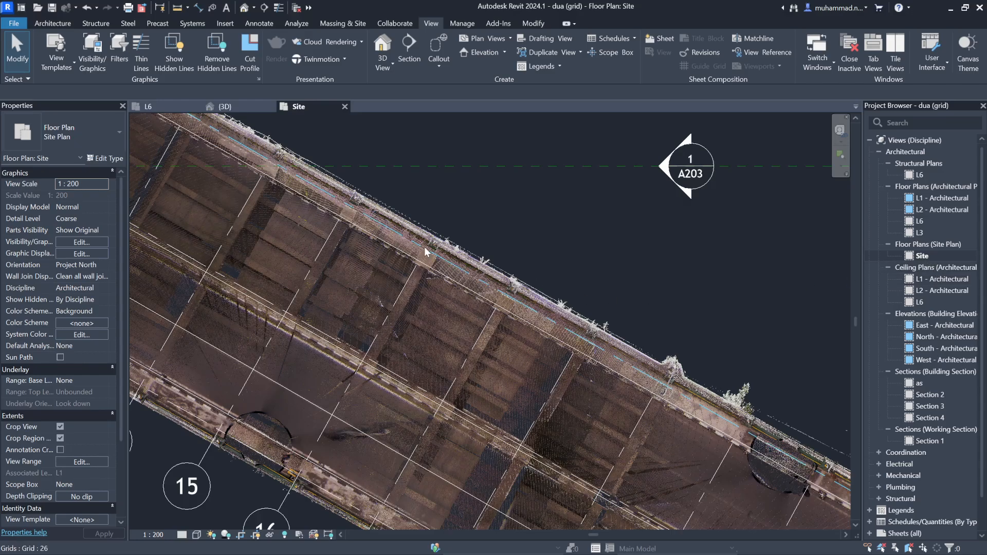
scroll(471, 238, "up", 4)
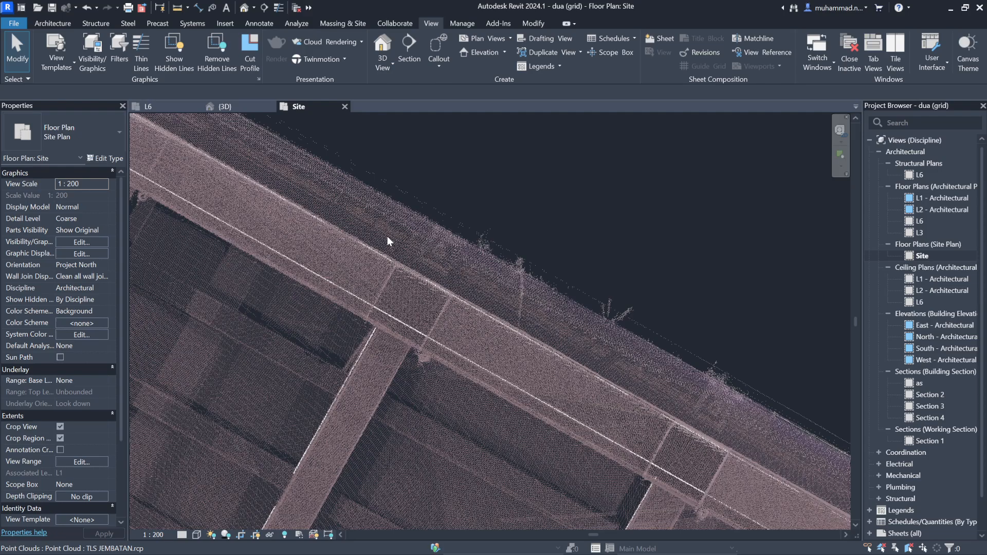
scroll(472, 253, "up", 2)
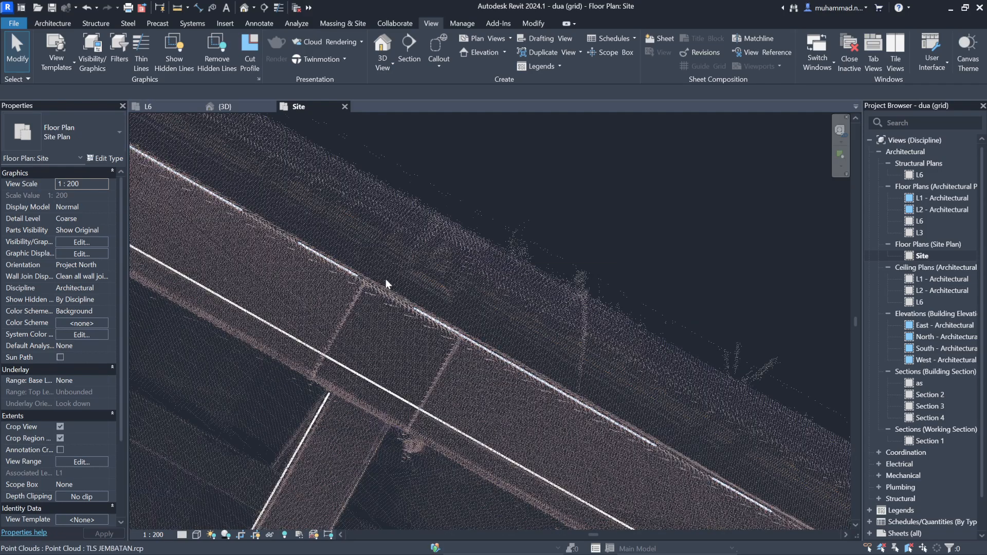
scroll(416, 284, "up", 2)
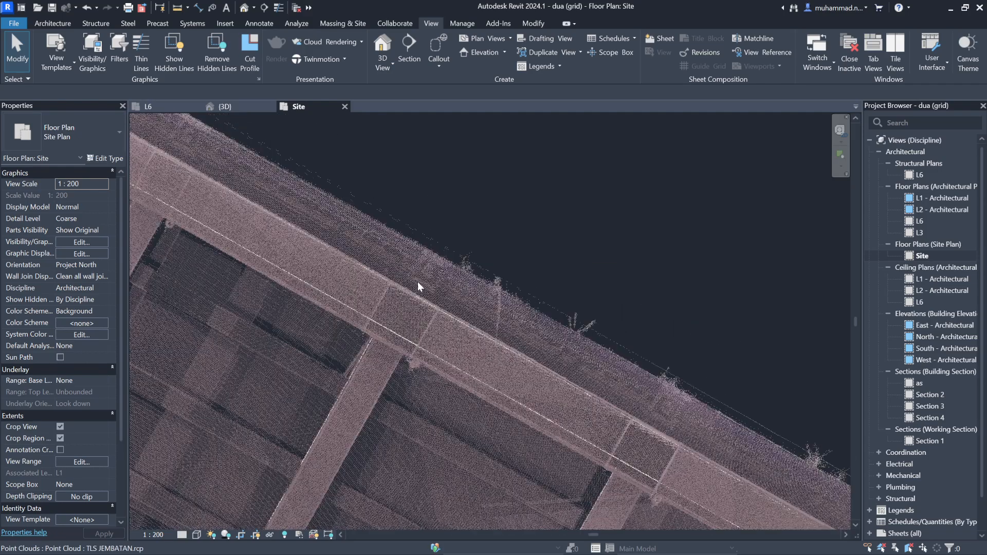
Step: Start a structural column using the M_Concrete-Rectangular-Column family with the 300 x 450mm type
left_click(95, 23)
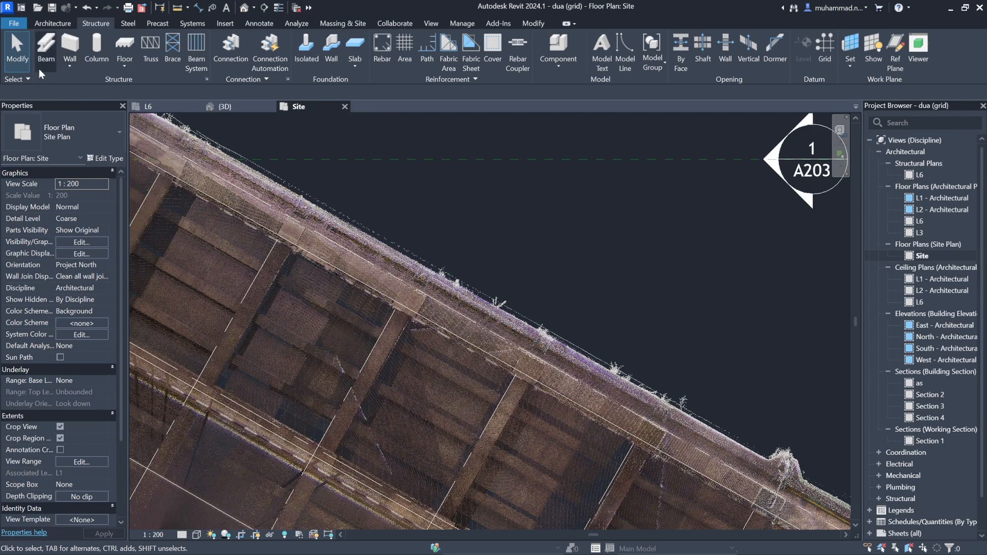
left_click(96, 61)
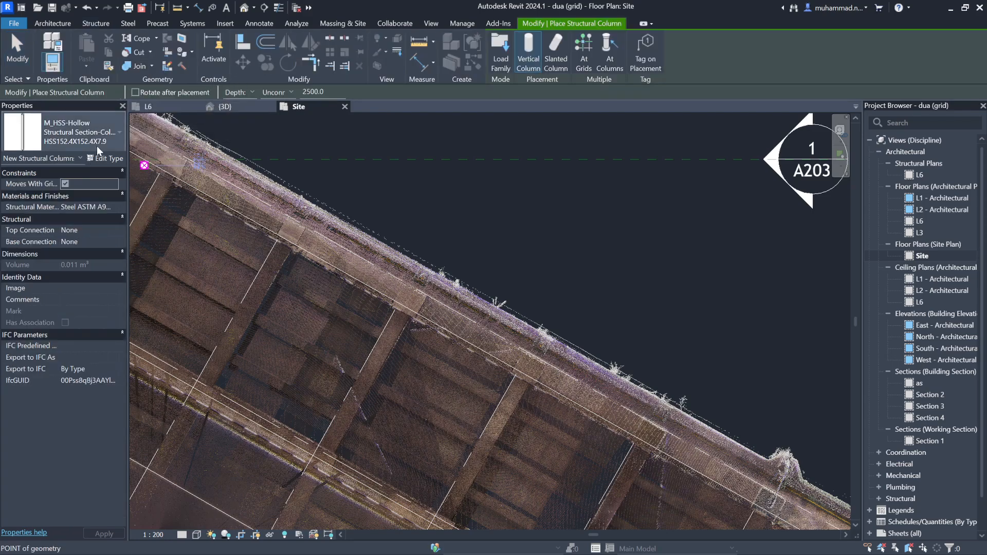
left_click(113, 128)
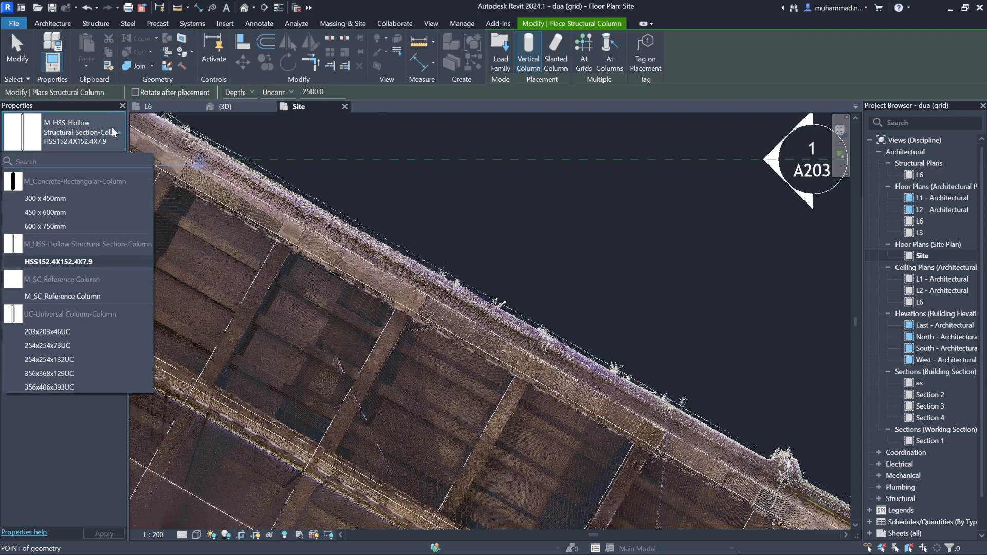
left_click(104, 138)
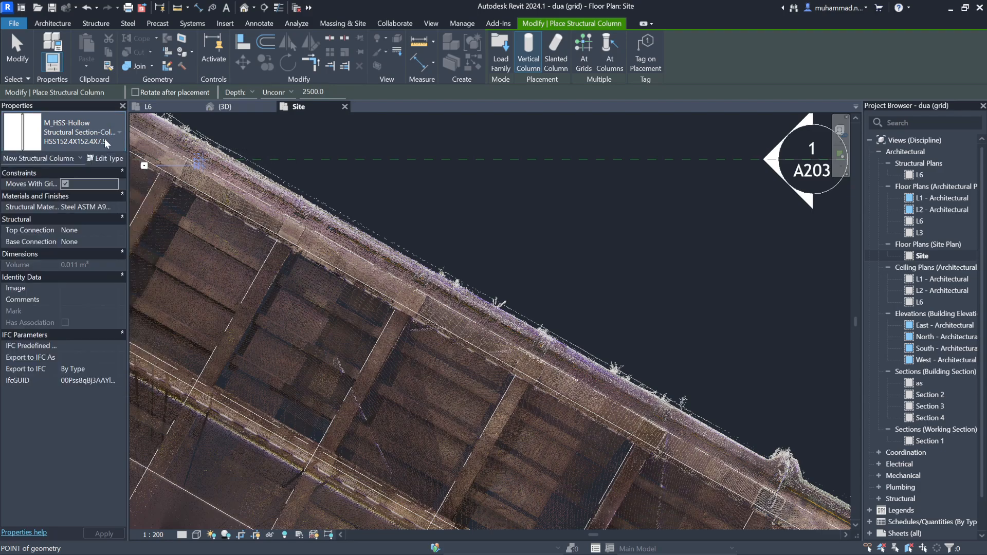
left_click(104, 138)
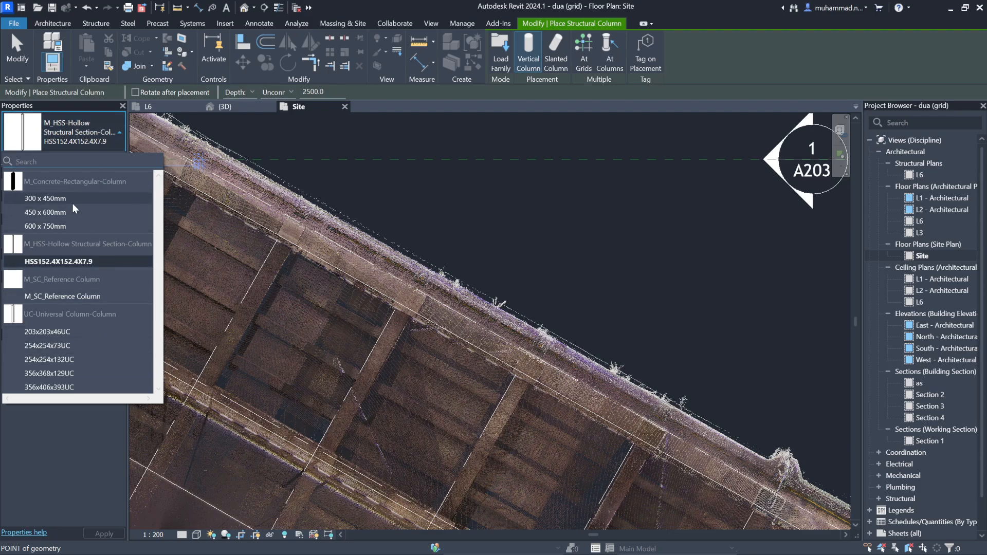
left_click(80, 145)
left_click(106, 159)
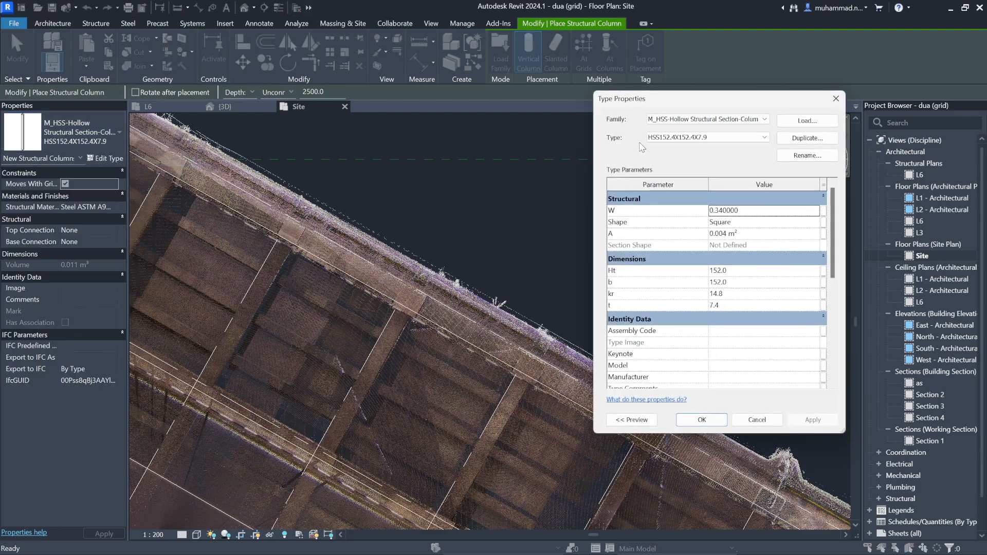
left_click(665, 122)
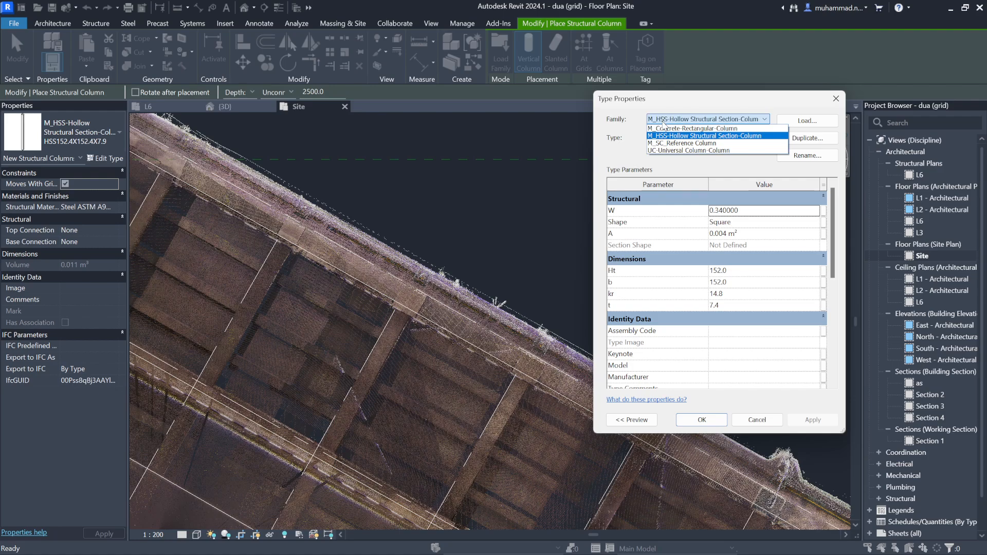
left_click(667, 129)
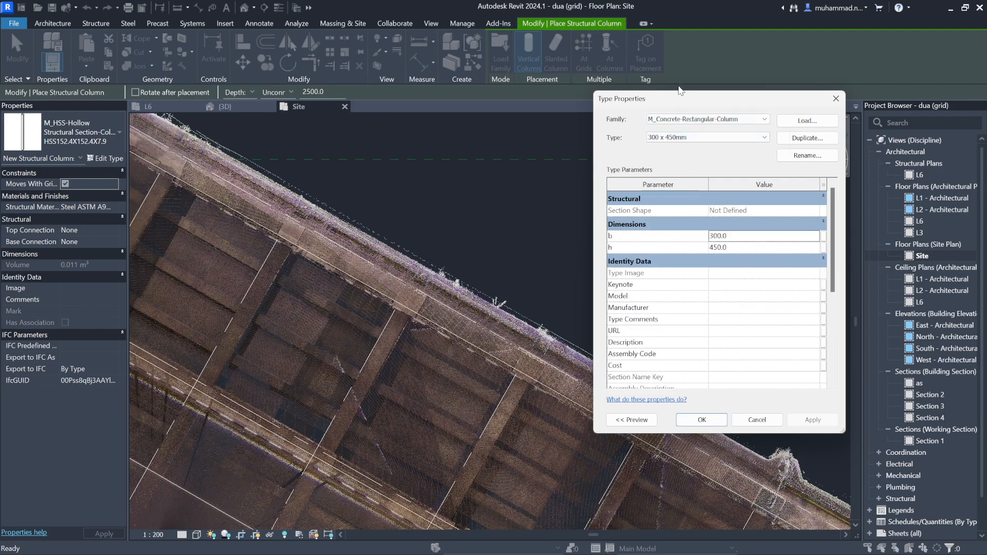
left_click(703, 420)
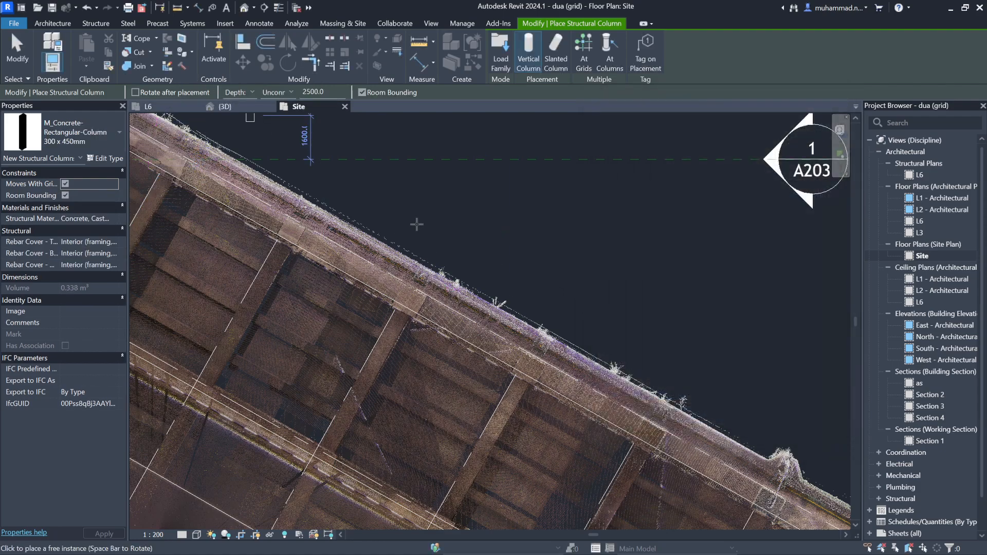
Step: Place one 300 x 450mm concrete column inside the scanned column outline near grid 15 on the bridge's northern edge
scroll(206, 191, "up", 5)
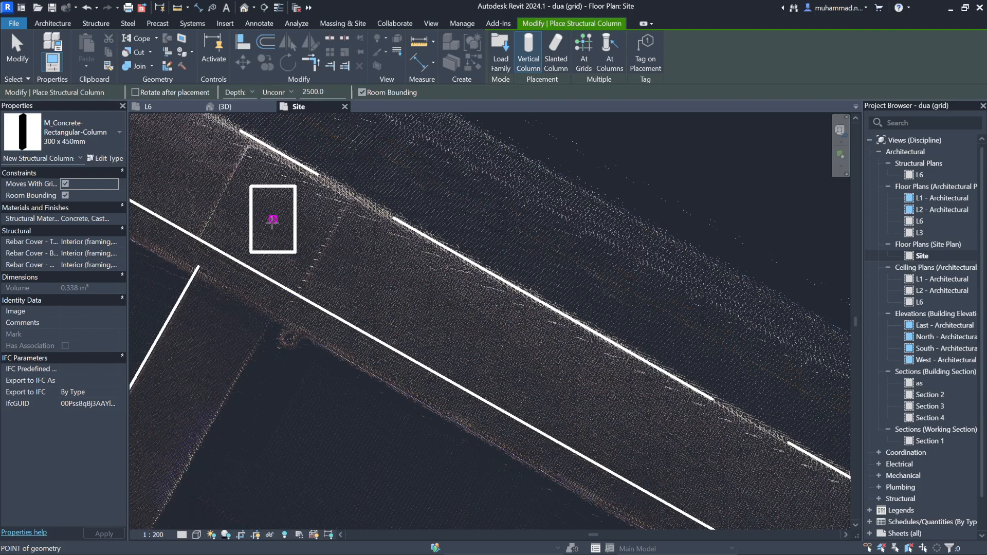
left_click(273, 219)
scroll(391, 237, "down", 4)
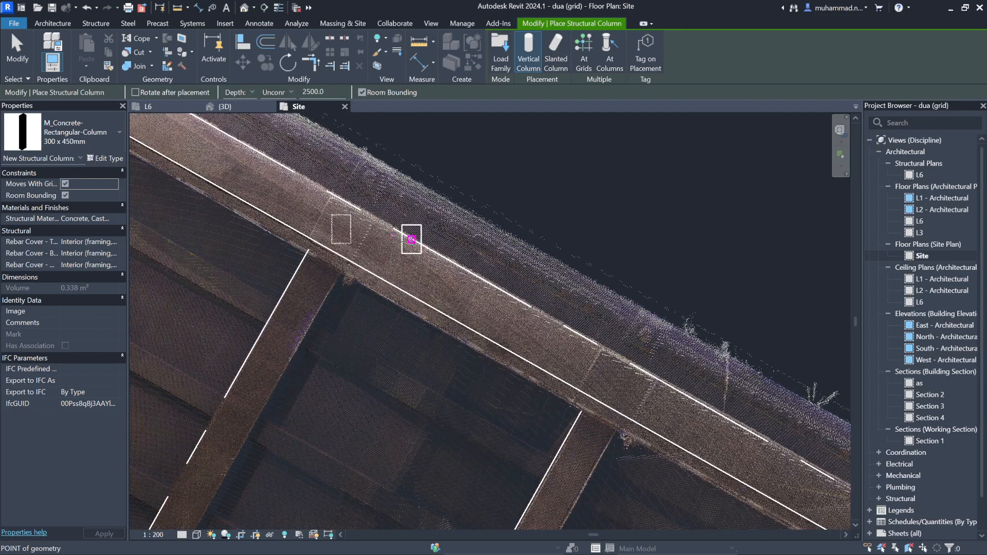
key("Escape")
key("Escape")
Step: Inspect the placed column's properties and compare its size and orientation with the scanned column outline around it
scroll(354, 218, "up", 4)
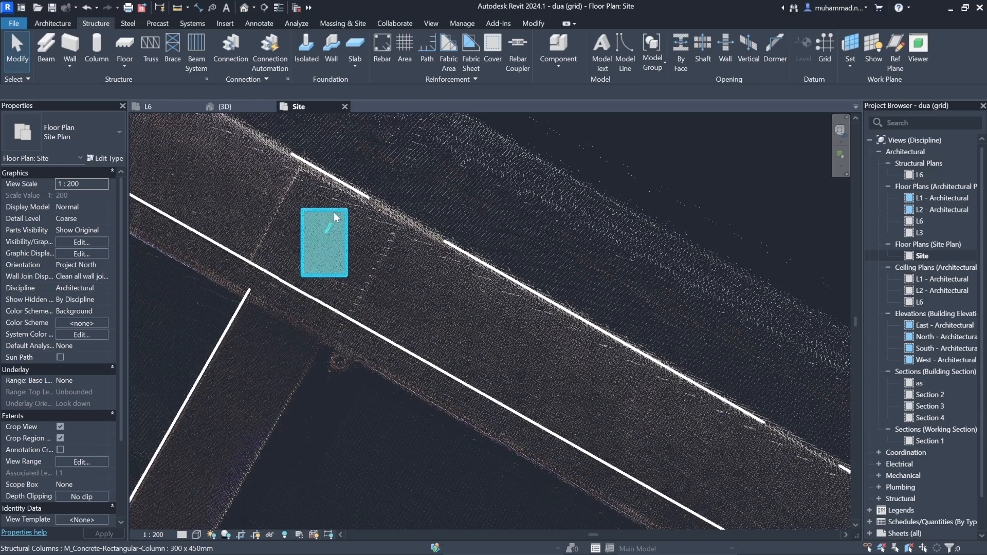
left_click(334, 217)
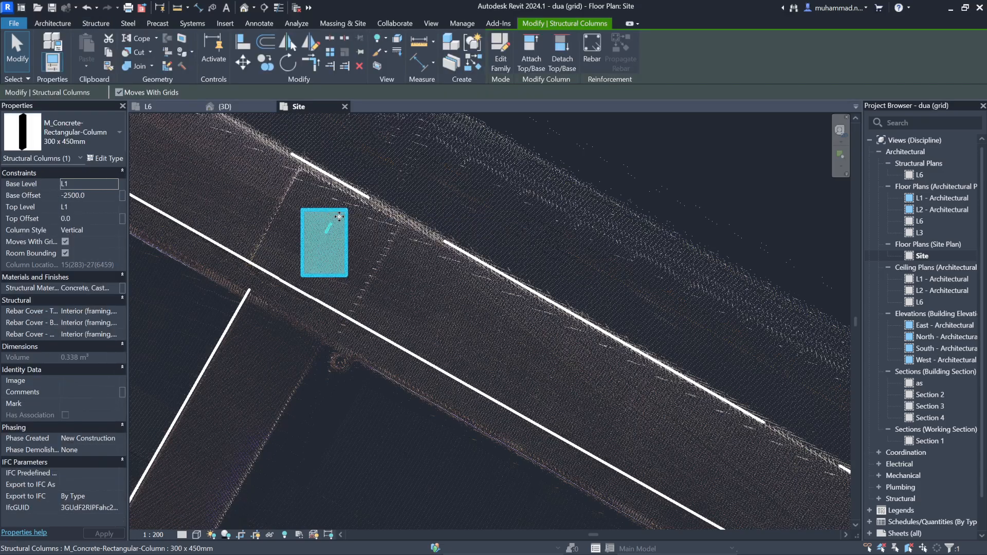
scroll(435, 331, "down", 2)
scroll(400, 187, "up", 2)
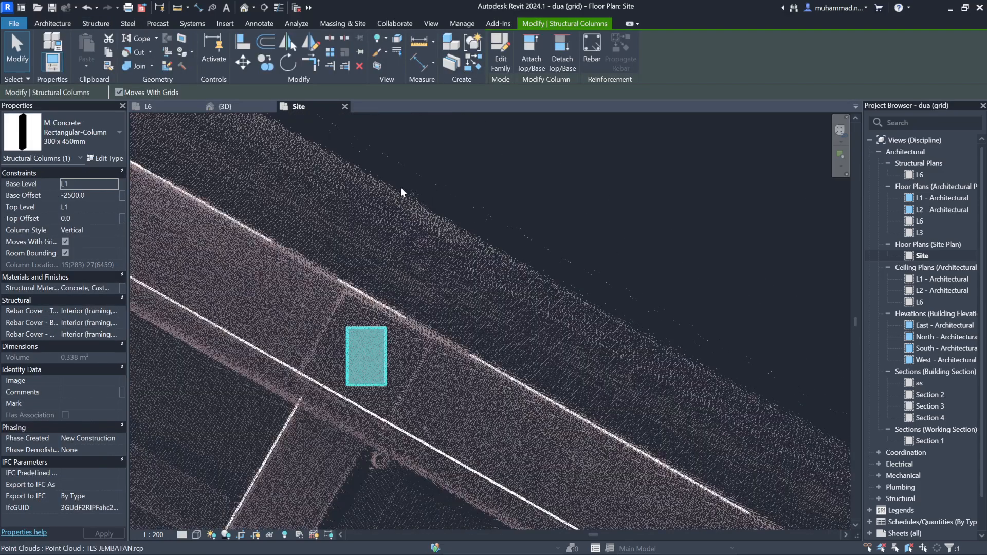
left_click(658, 201)
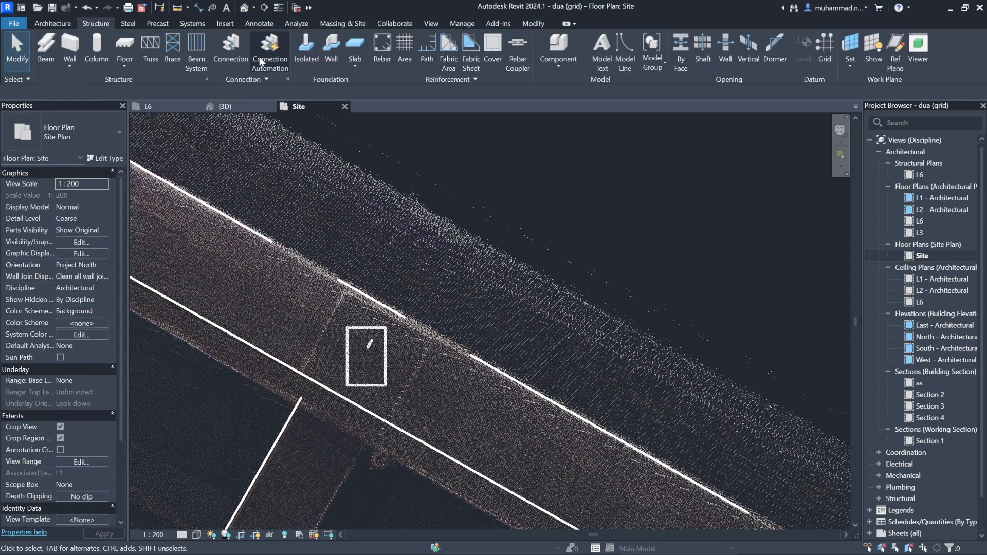
left_click(344, 183)
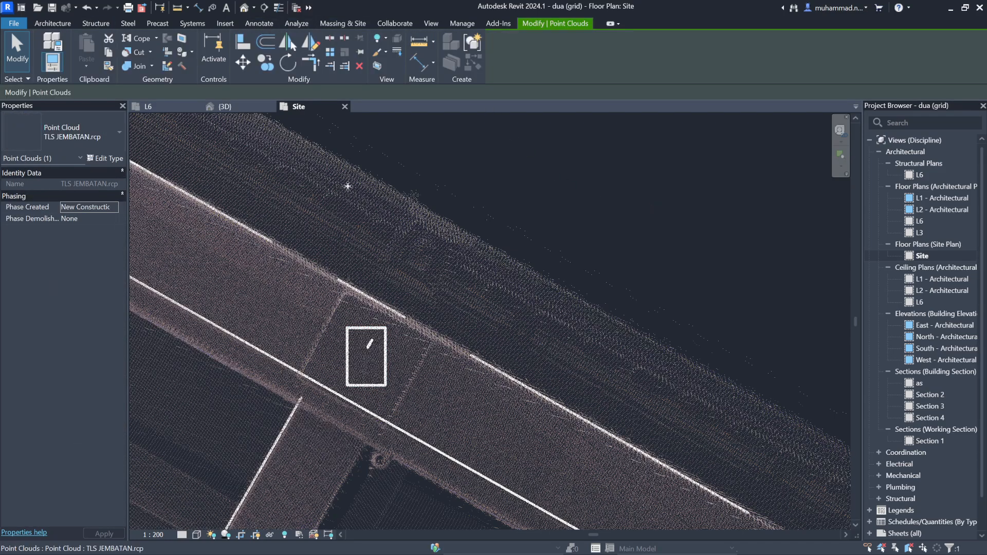
left_click(415, 42)
scroll(352, 315, "up", 4)
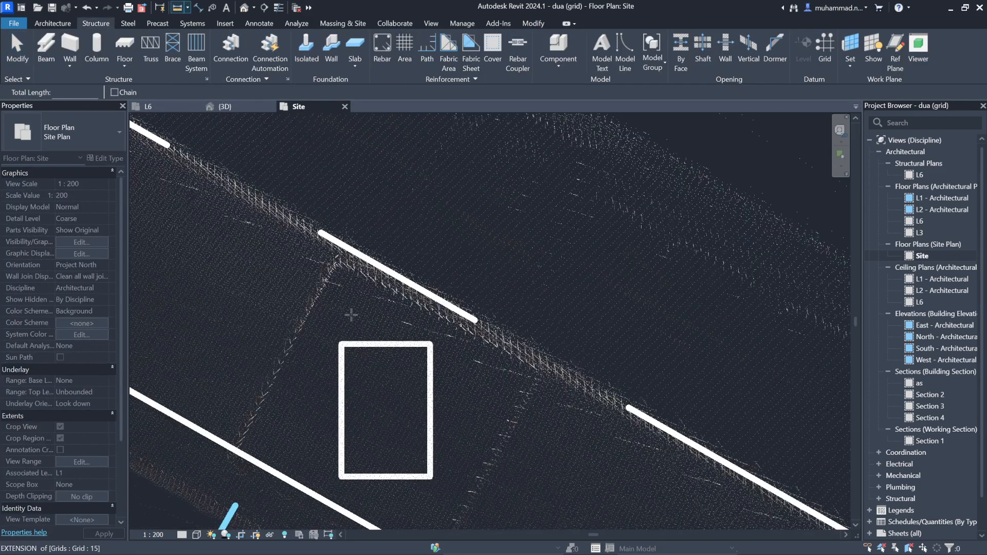
scroll(352, 315, "up", 3)
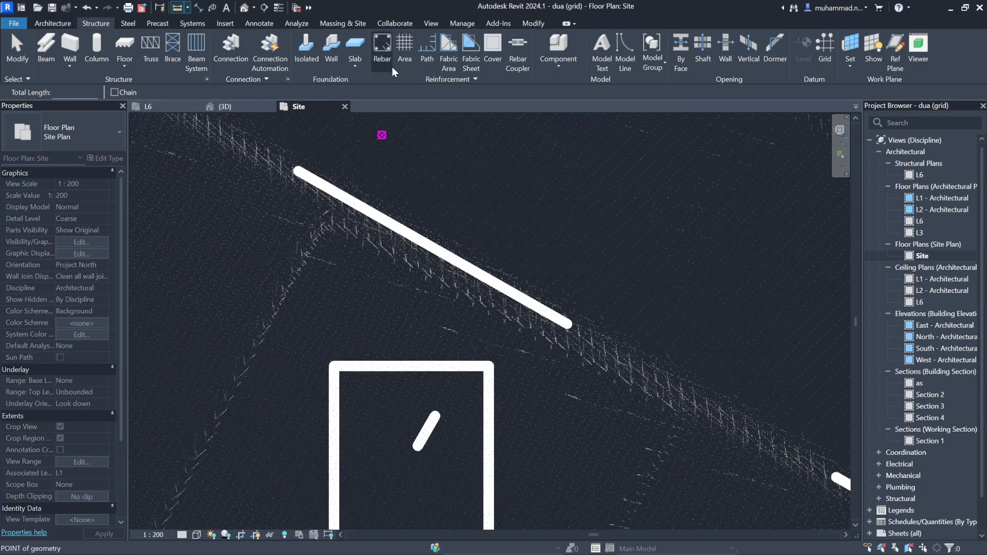
scroll(549, 177, "down", 3)
key("Escape")
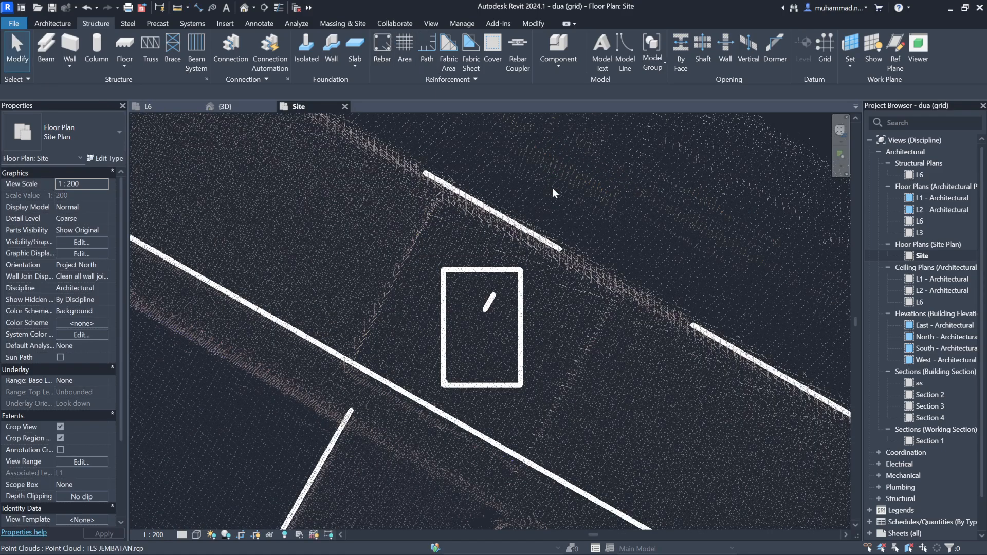
Step: Measure the side of the scanned column outline near grid 15 that runs parallel to grid 26
left_click(553, 189)
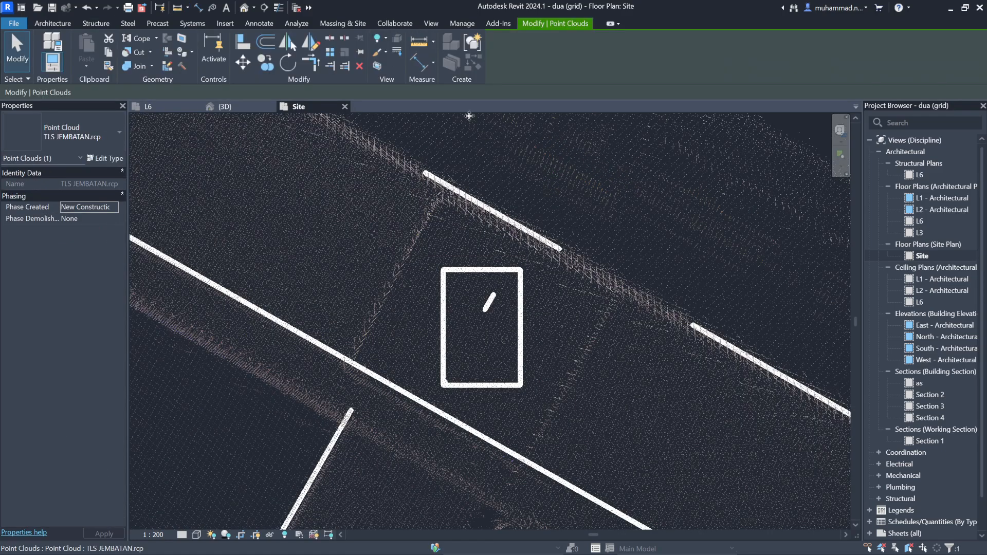
left_click(418, 50)
scroll(448, 204, "up", 4)
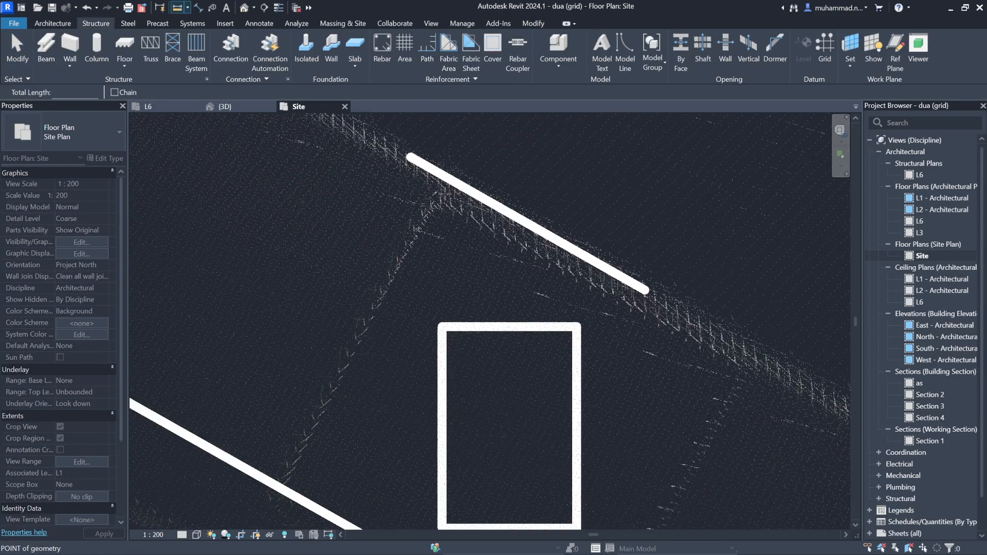
left_click(416, 206)
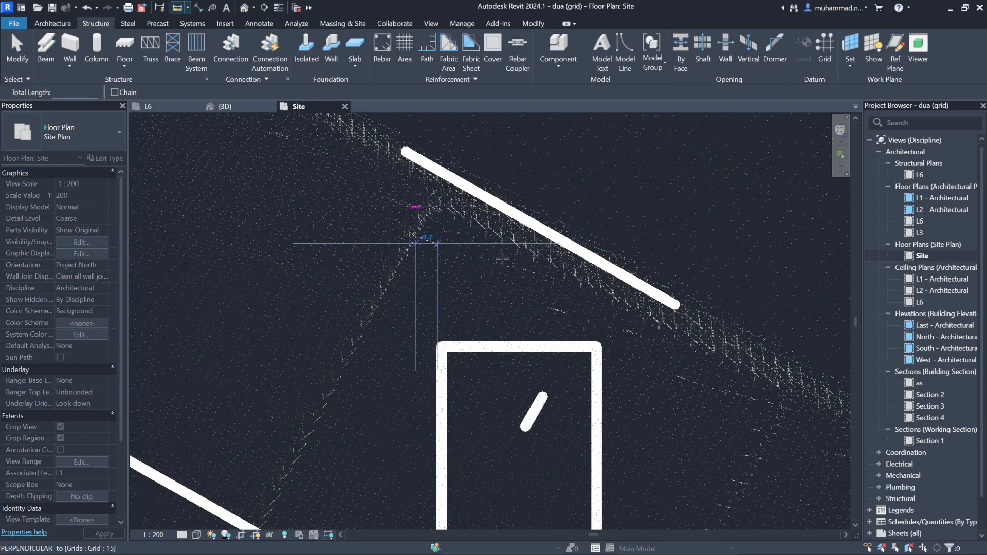
scroll(428, 248, "down", 3)
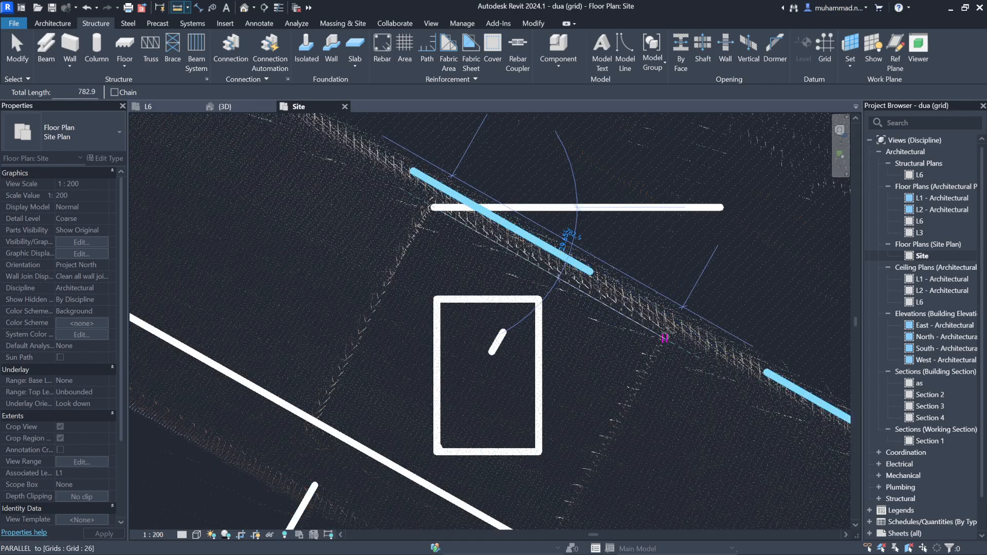
Step: Measure the scanned column outline near grid 15 in the direction perpendicular to grid 26
scroll(663, 333, "up", 4)
scroll(668, 332, "down", 2)
scroll(666, 334, "down", 2)
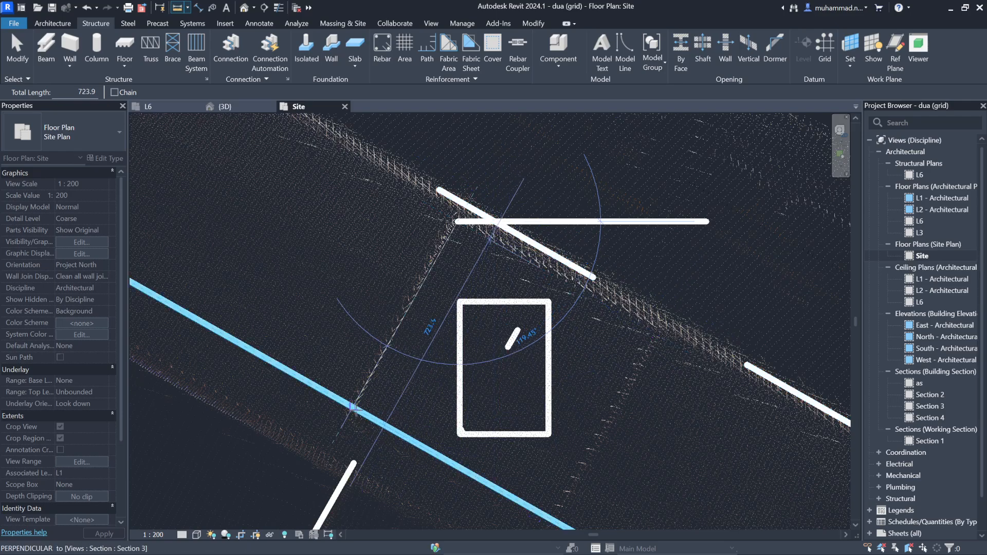
scroll(353, 409, "down", 4)
scroll(354, 412, "up", 5)
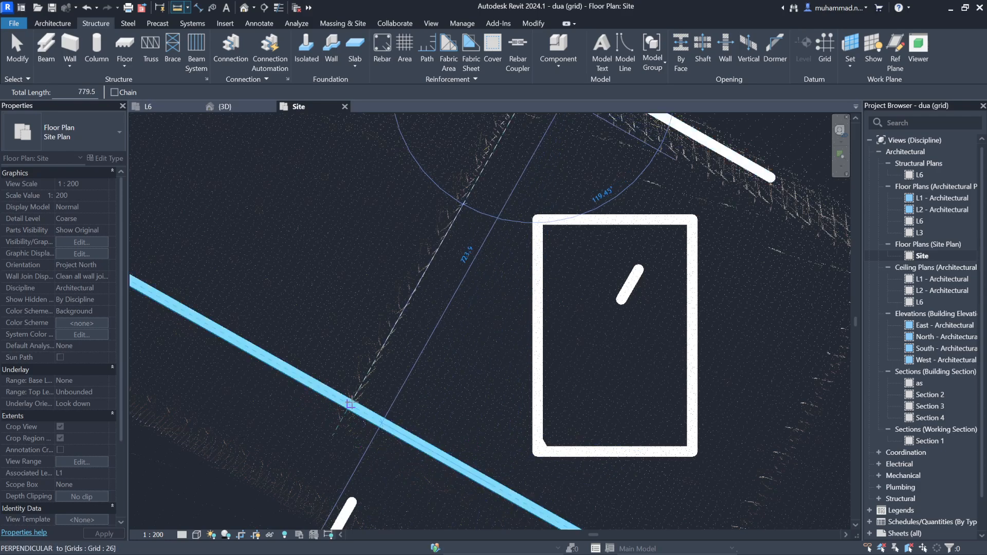
scroll(368, 426, "down", 3)
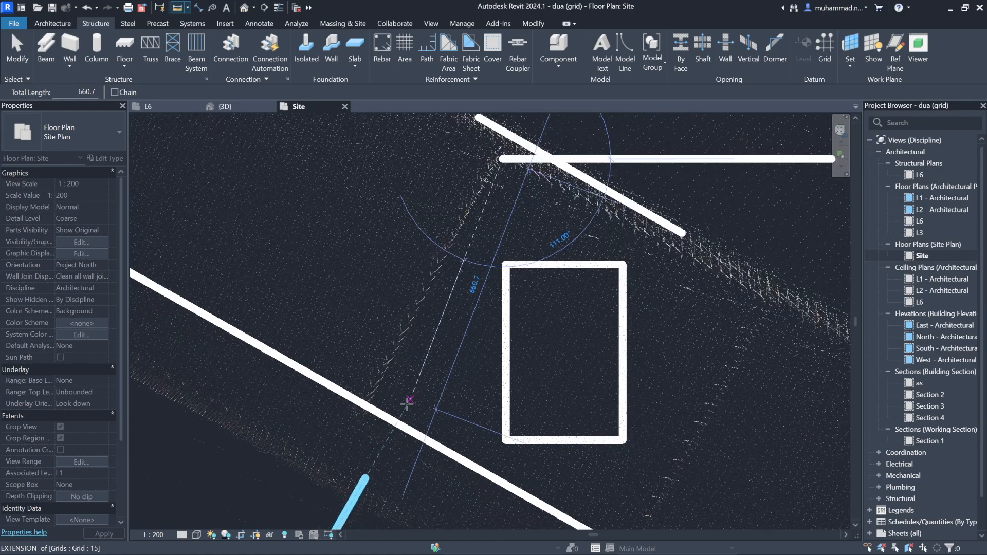
scroll(366, 427, "up", 4)
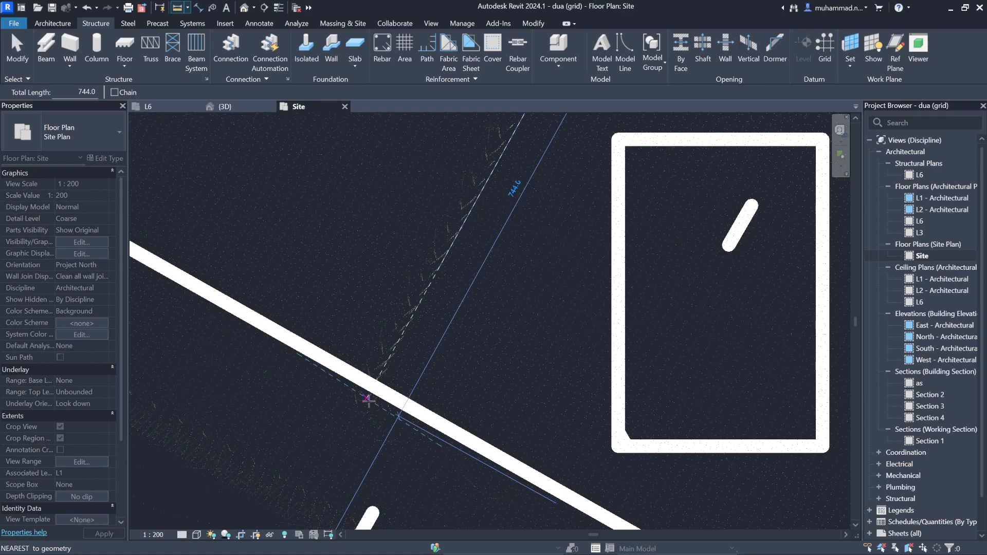
key("Escape")
key("Escape")
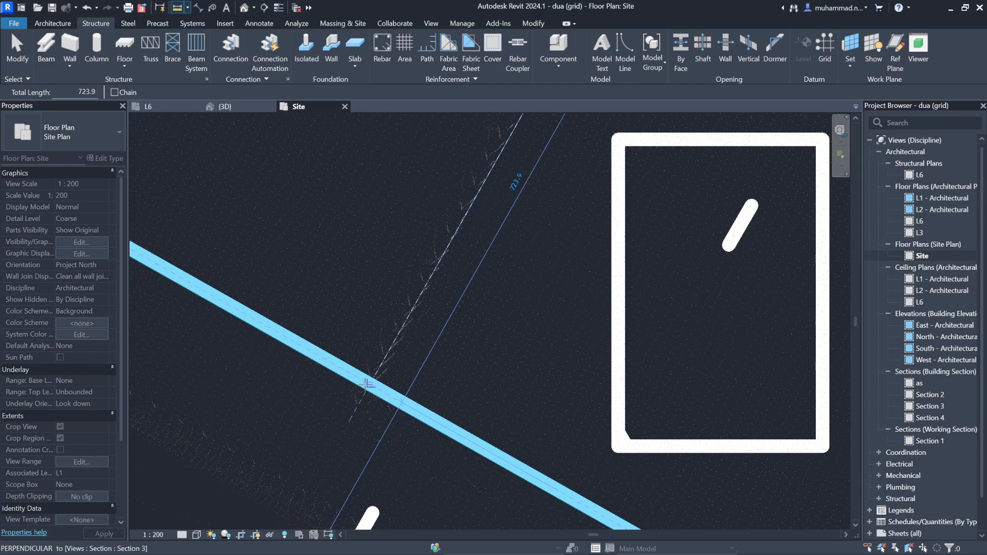
Step: Measure the side parallel to grid 26 on the neighbouring scanned column outline, east of the placed column
scroll(308, 352, "down", 3)
scroll(607, 276, "down", 4)
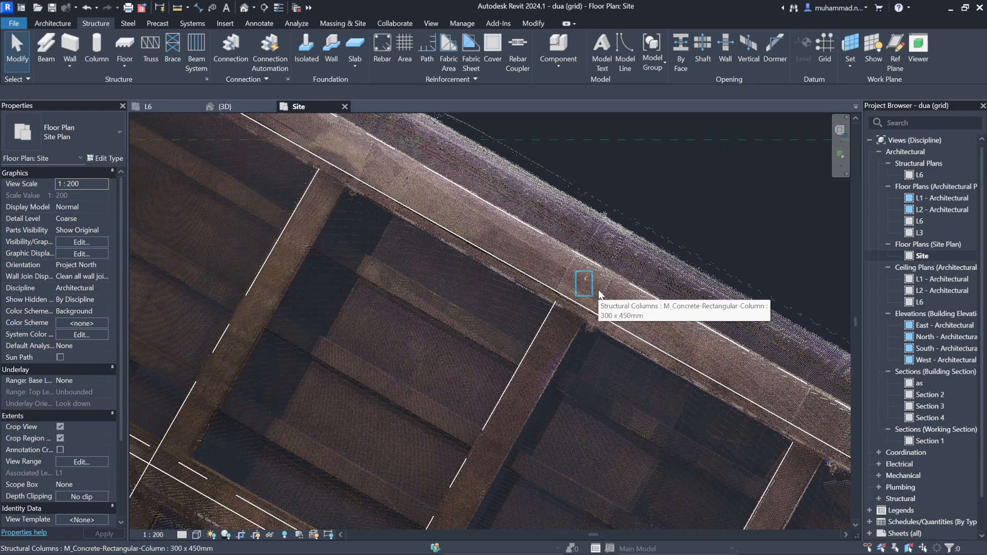
scroll(565, 301, "down", 3)
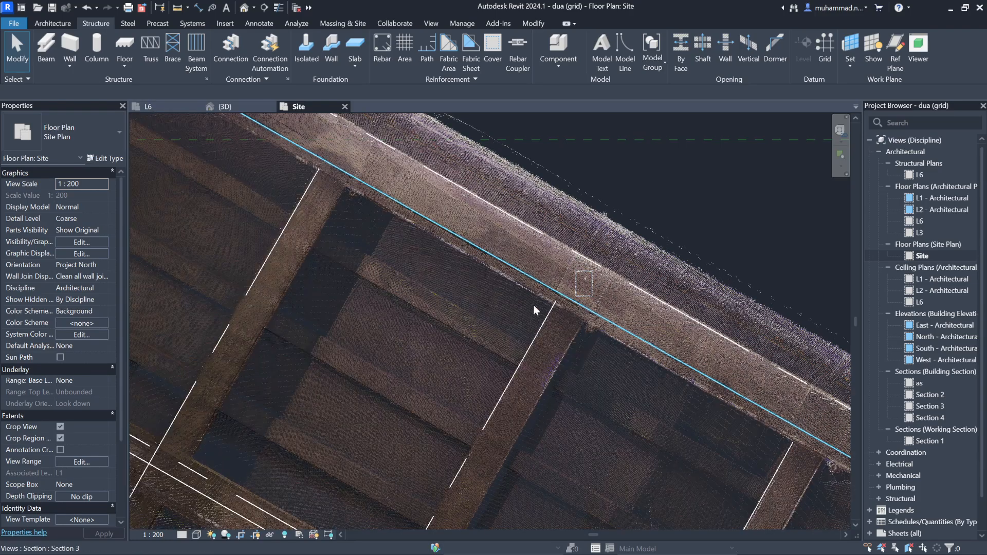
scroll(560, 351, "up", 4)
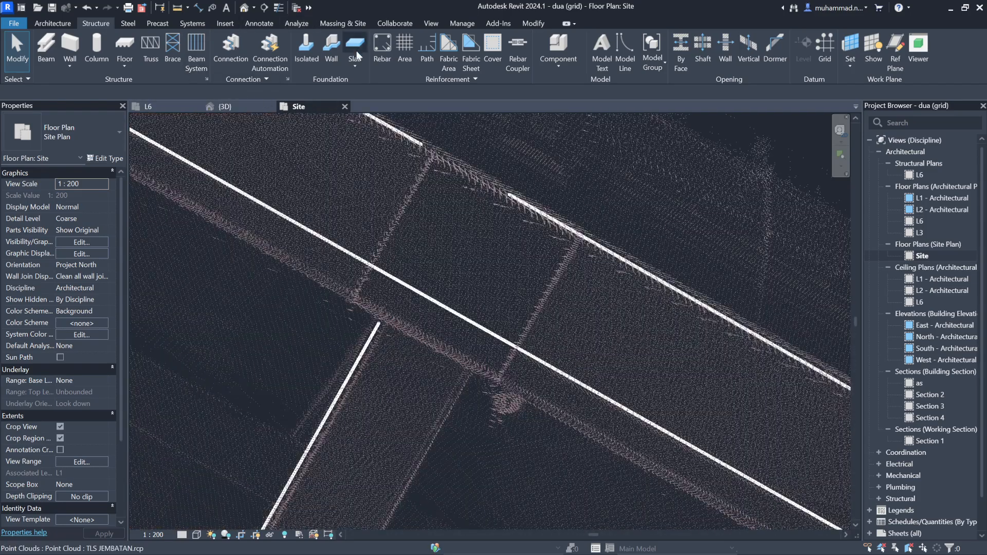
left_click(372, 134)
left_click(421, 41)
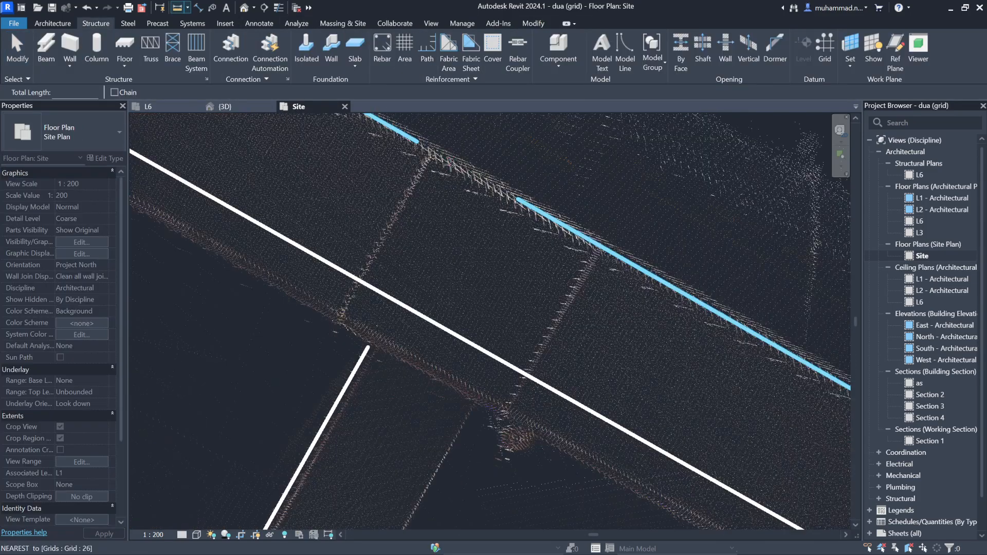
scroll(419, 154, "up", 3)
left_click(421, 155)
left_click(756, 344)
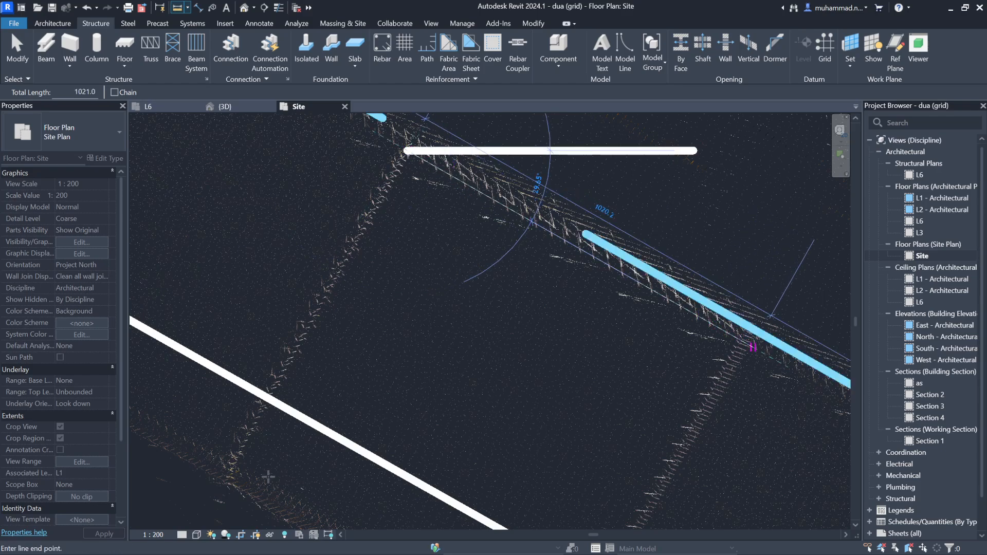
scroll(269, 478, "down", 1)
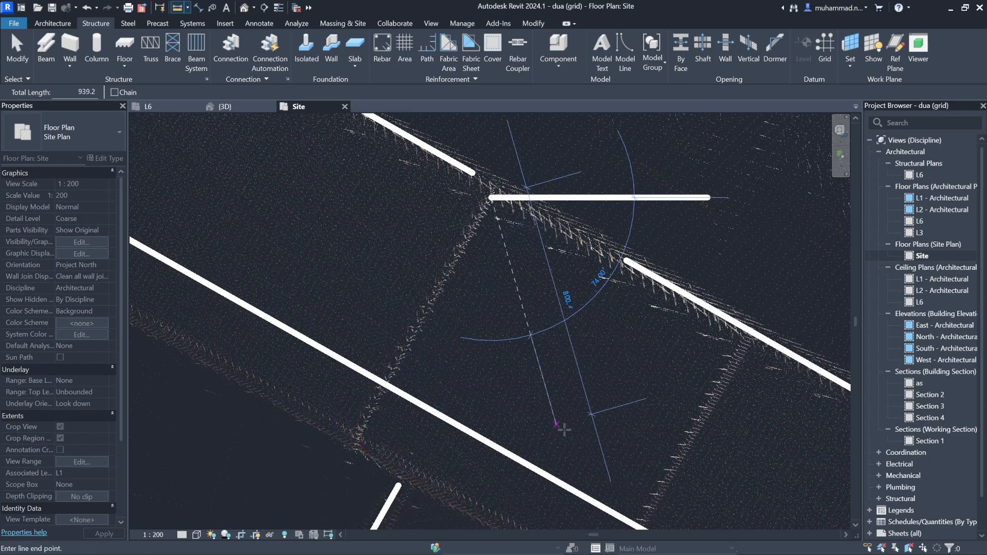
scroll(581, 438, "down", 4)
key("Escape")
key("Escape")
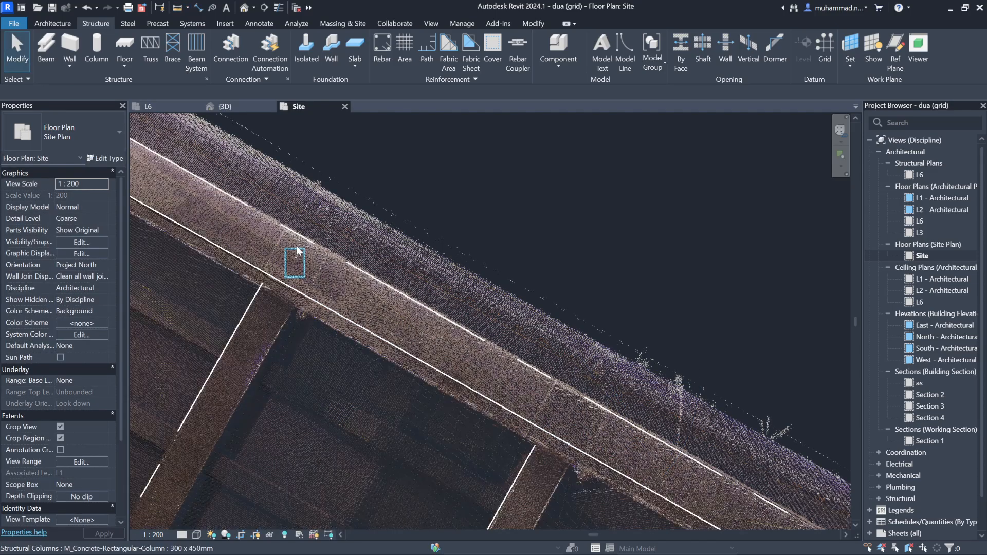
left_click(295, 263)
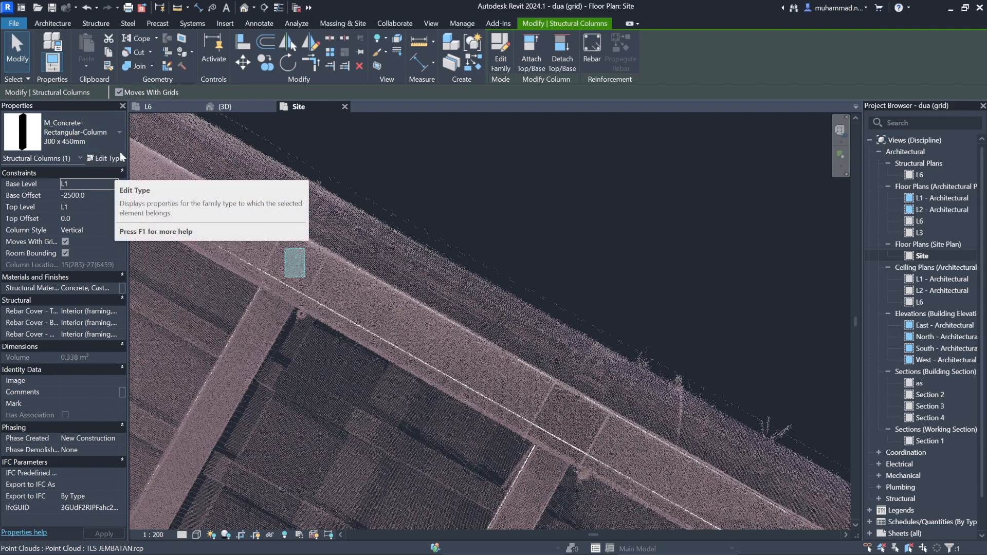
left_click(533, 197)
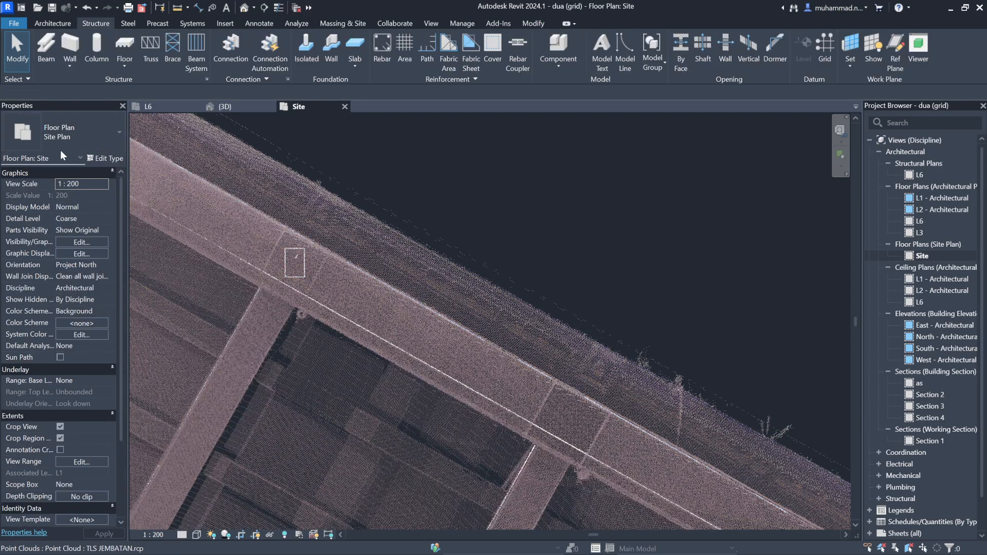
left_click(78, 137)
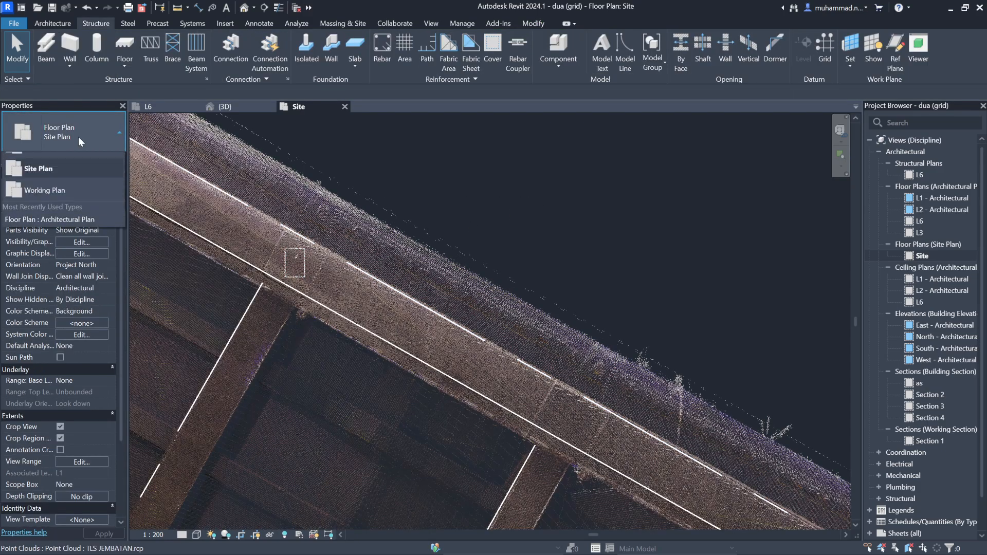
left_click(301, 260)
left_click(116, 161)
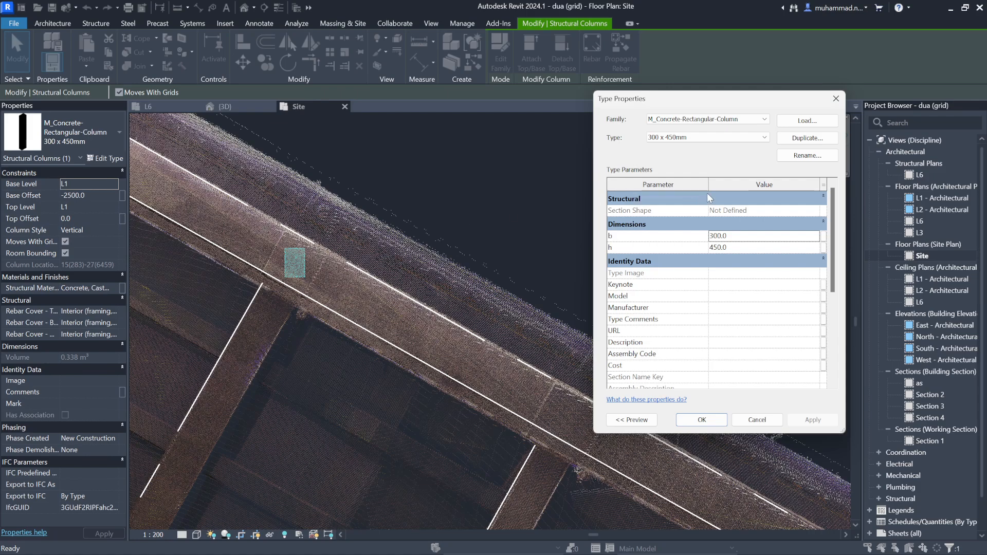
left_click(807, 138)
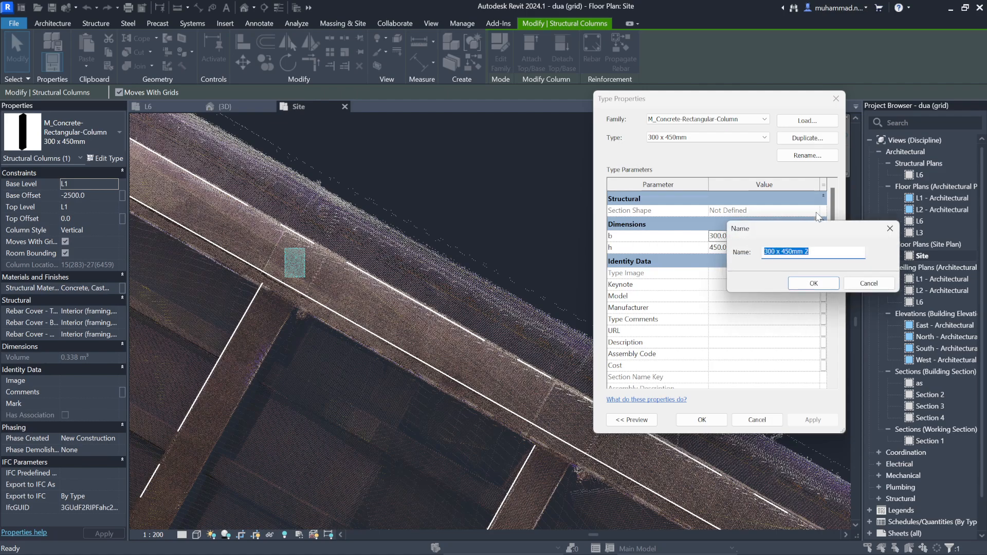
left_click(777, 253)
key("BackSpace")
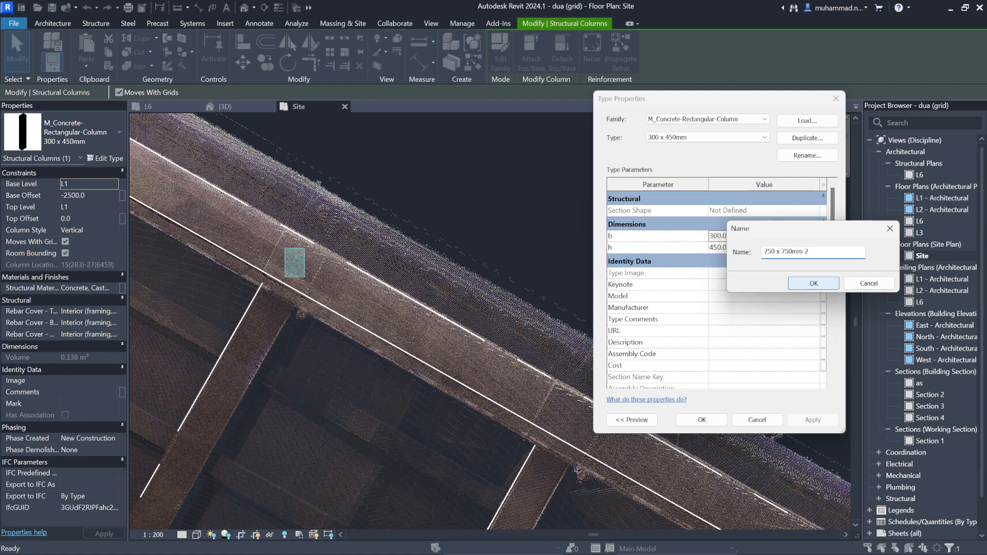
left_click(894, 235)
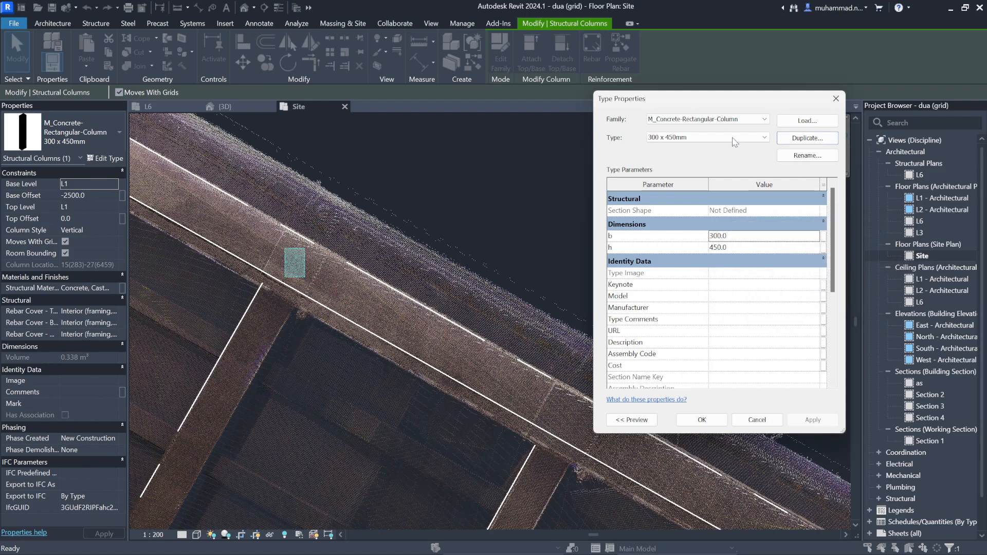
left_click(722, 124)
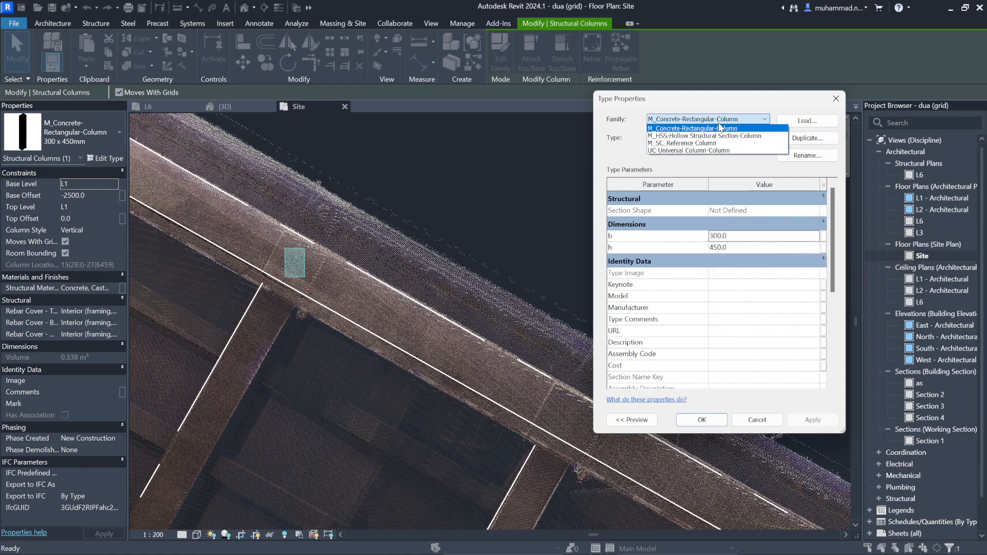
left_click(835, 100)
left_click(835, 99)
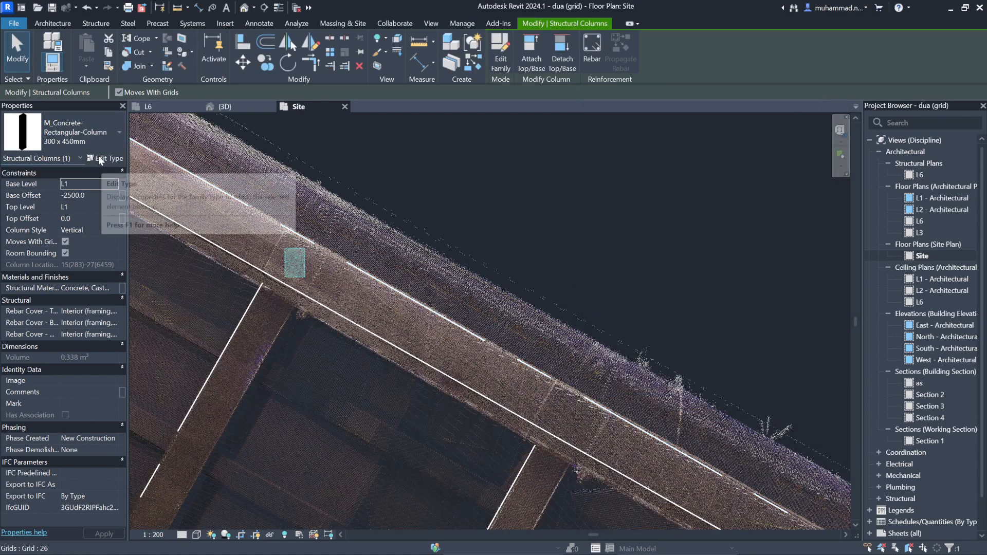
Step: Duplicate the selected column's 300 x 450mm type as a new type named 750 x 750mm
left_click(99, 157)
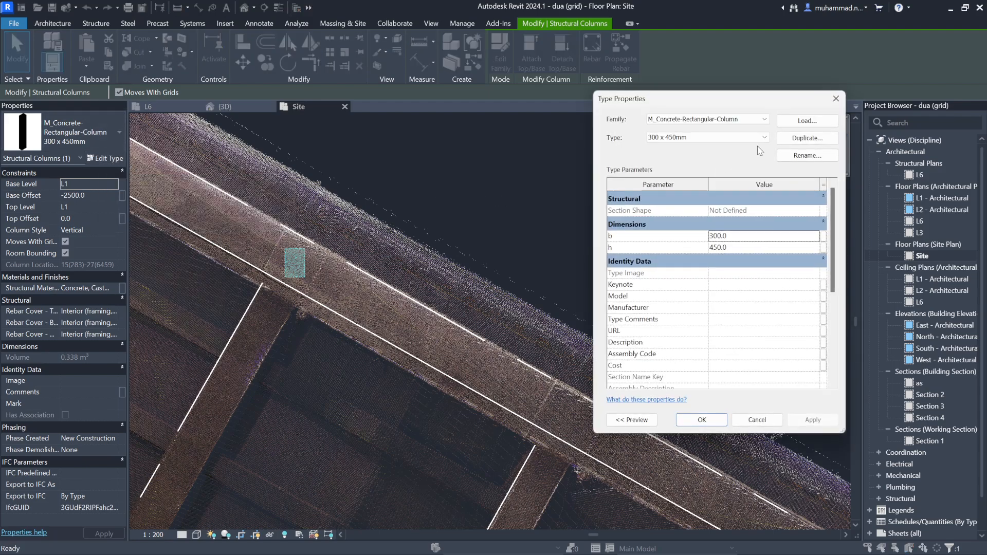
left_click(745, 119)
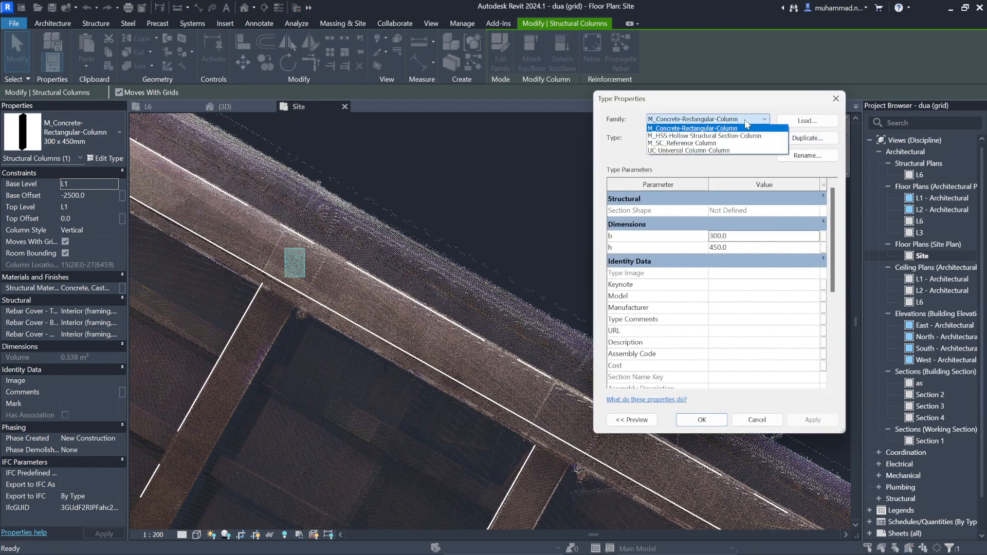
left_click(745, 119)
left_click(746, 137)
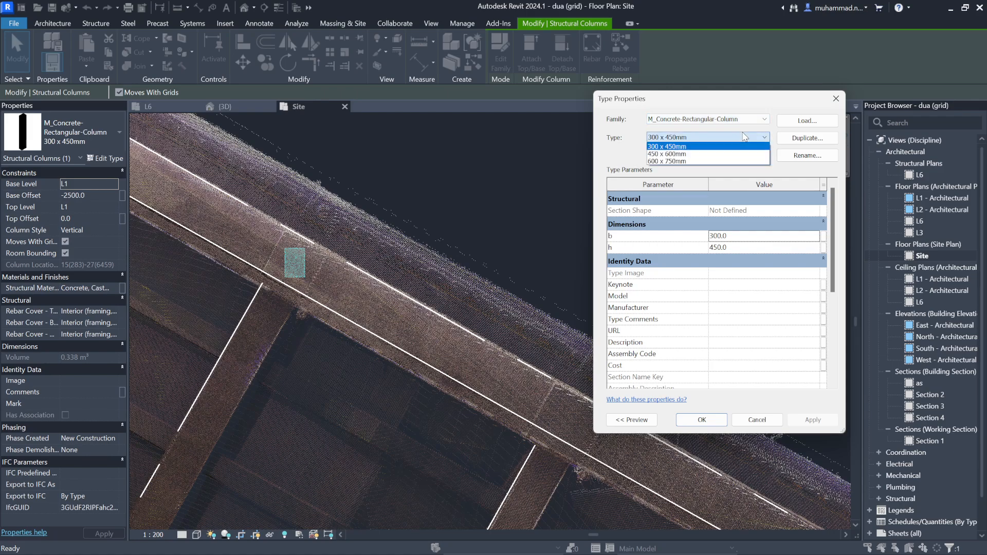
left_click(709, 147)
left_click(795, 139)
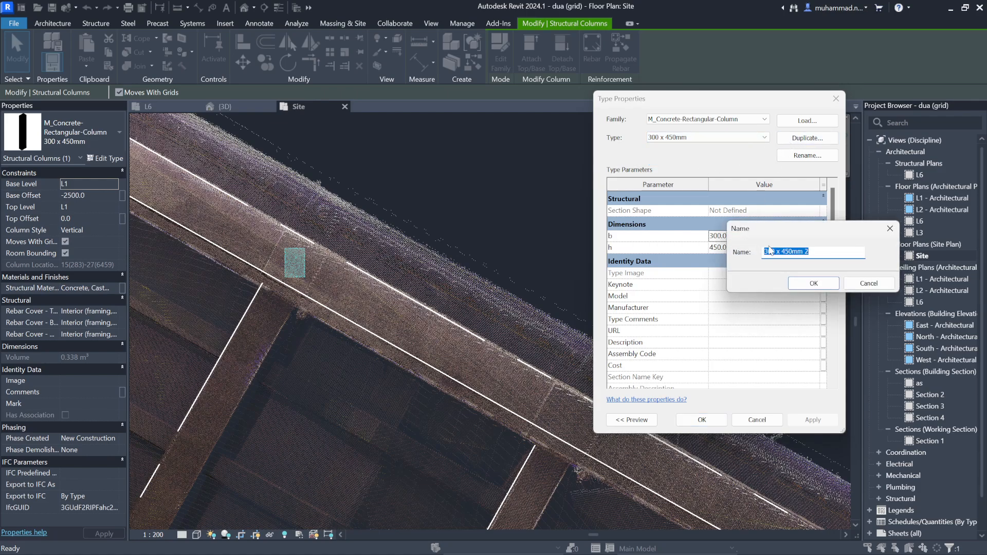
left_click(784, 252)
left_click(814, 283)
Step: Set dimensions b and h of the 750 x 750mm column type to 750 and apply it to the selected column
left_click(756, 237)
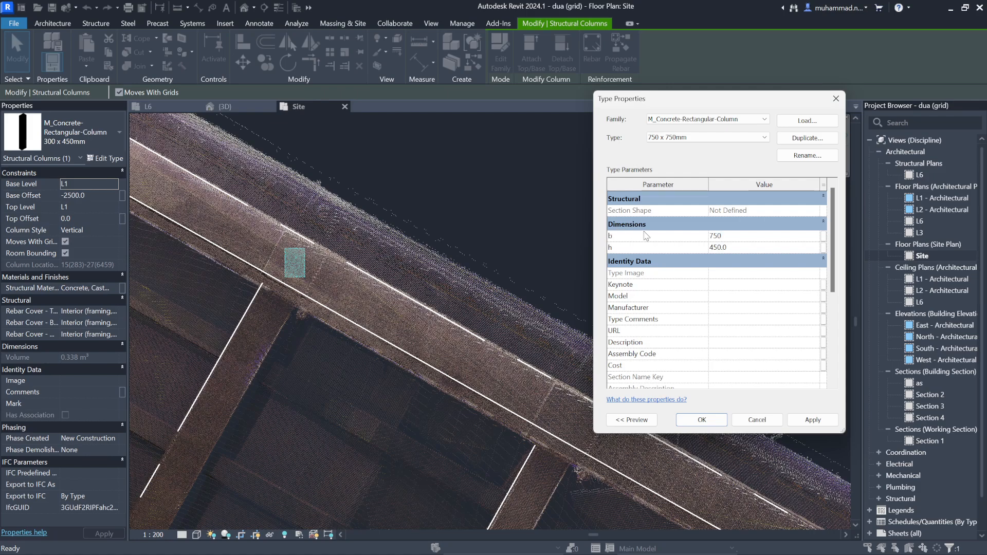
left_click(741, 249)
left_click(704, 420)
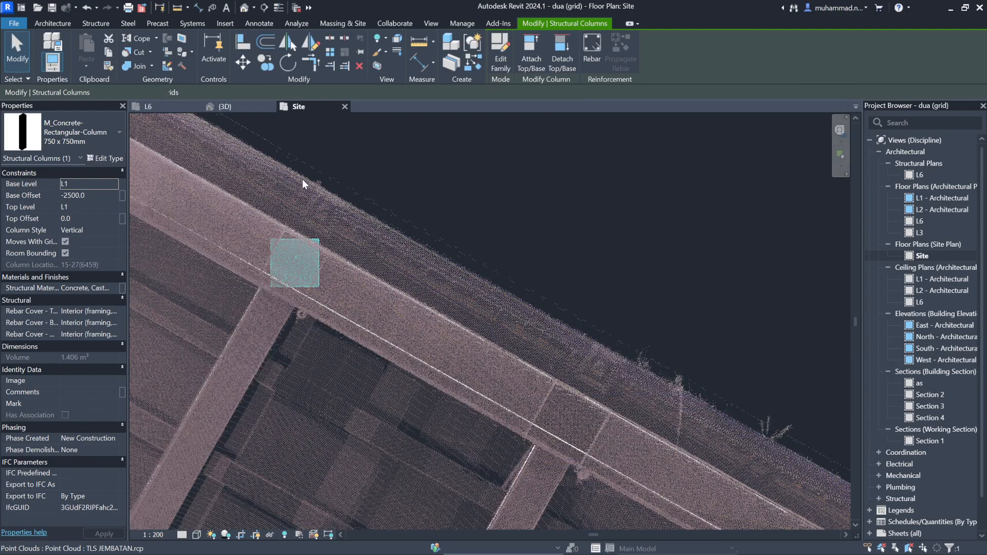
Step: Rotate the 750 x 750mm column clockwise about its centre so its sides align with the scanned column outline
scroll(383, 223, "up", 3)
scroll(355, 226, "up", 5)
left_click(615, 217)
scroll(615, 217, "up", 1)
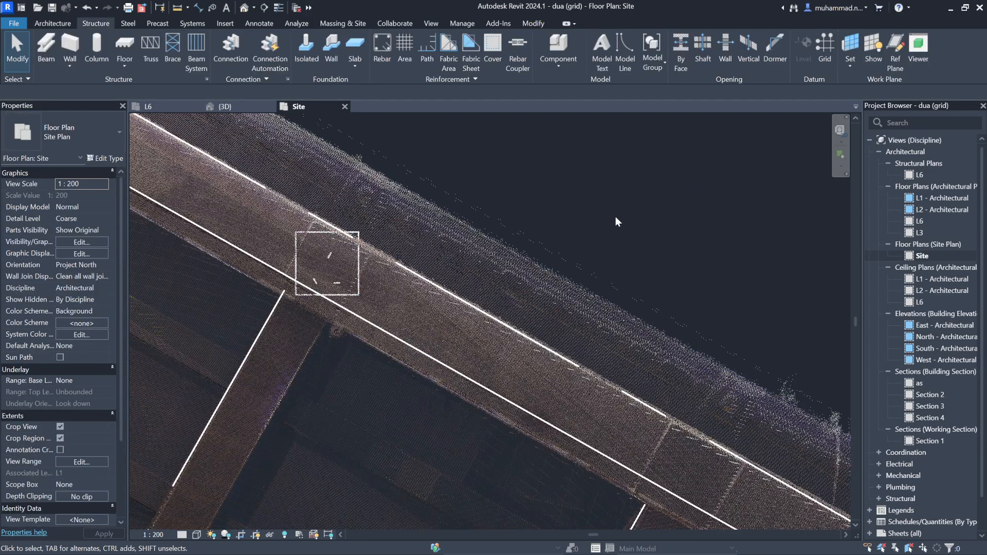
scroll(307, 255, "up", 3)
left_click(397, 224)
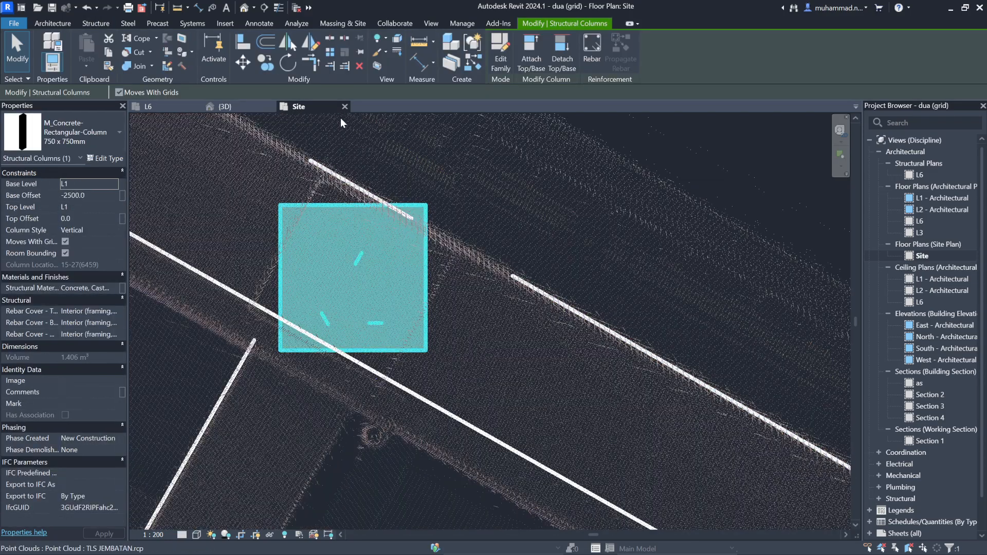
left_click(288, 63)
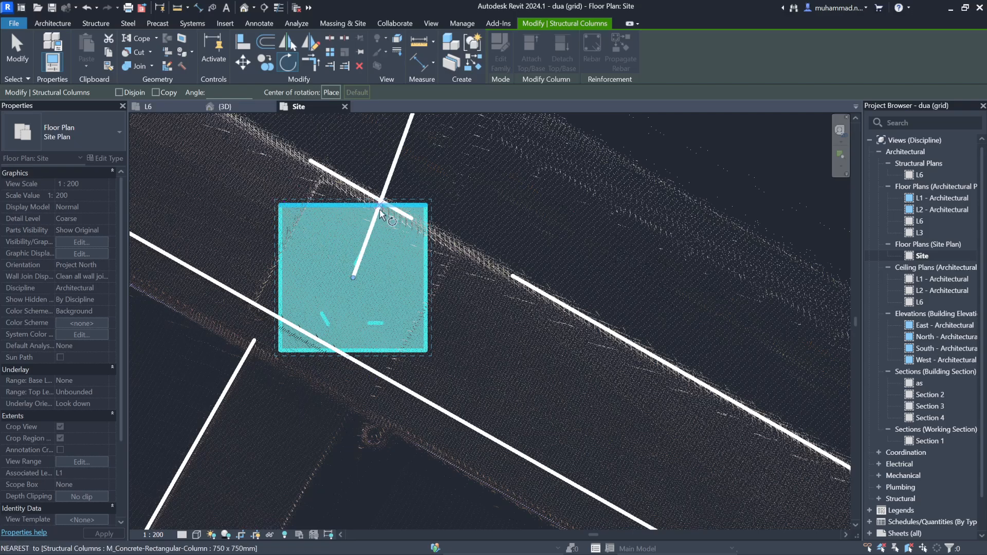
scroll(374, 211, "up", 2)
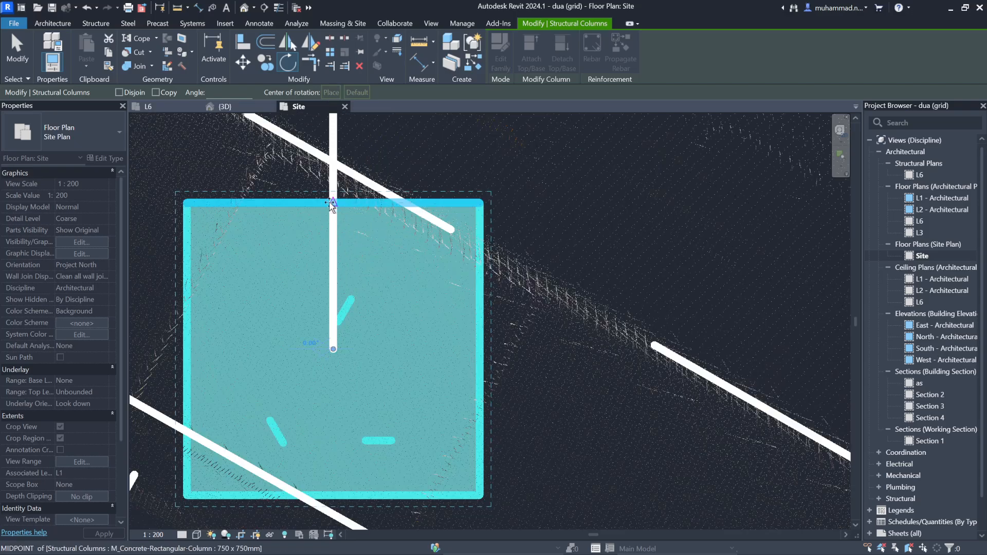
left_click(333, 205)
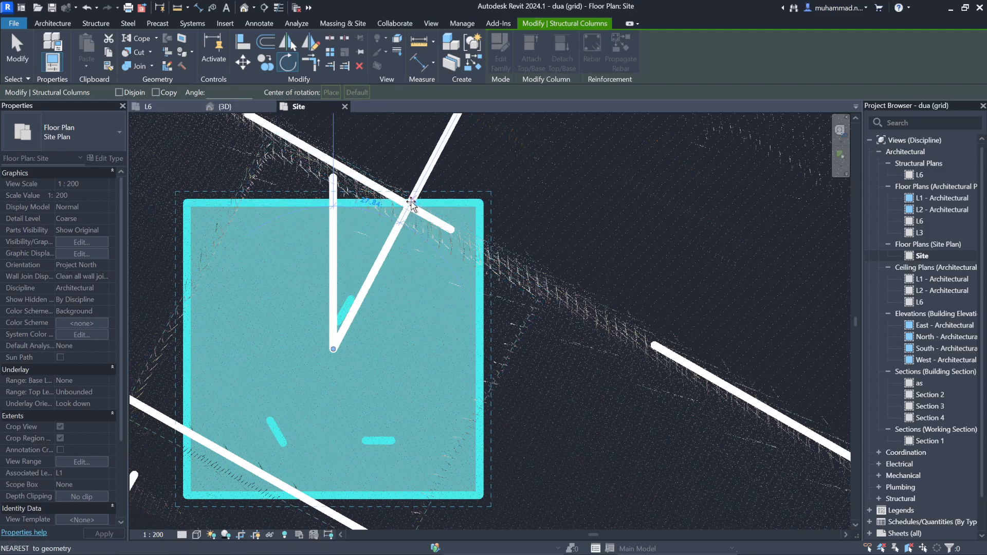
left_click(411, 204)
scroll(489, 230, "down", 4)
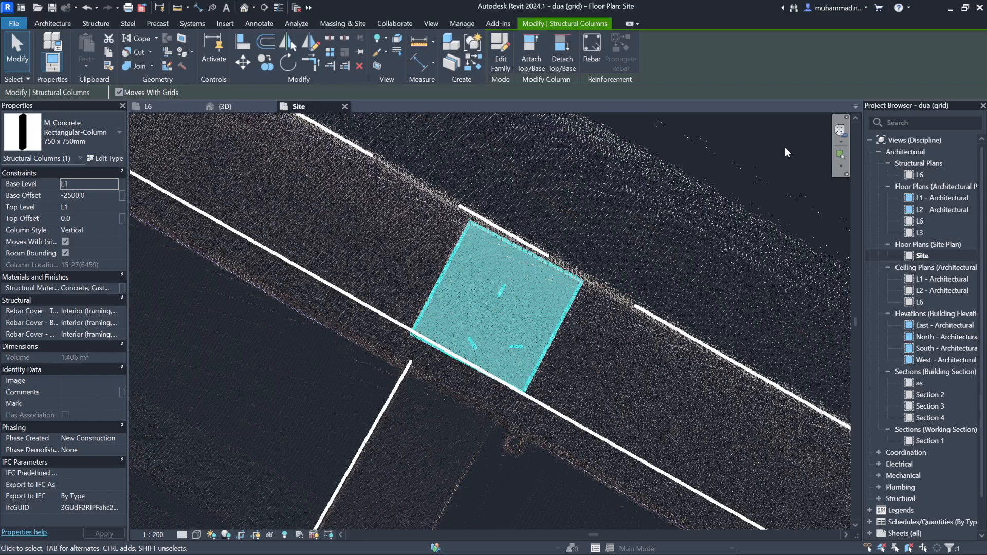
Step: Examine the rotated column's edges and corners against the scanned outline and the Section 3 line running past it
scroll(557, 351, "up", 3)
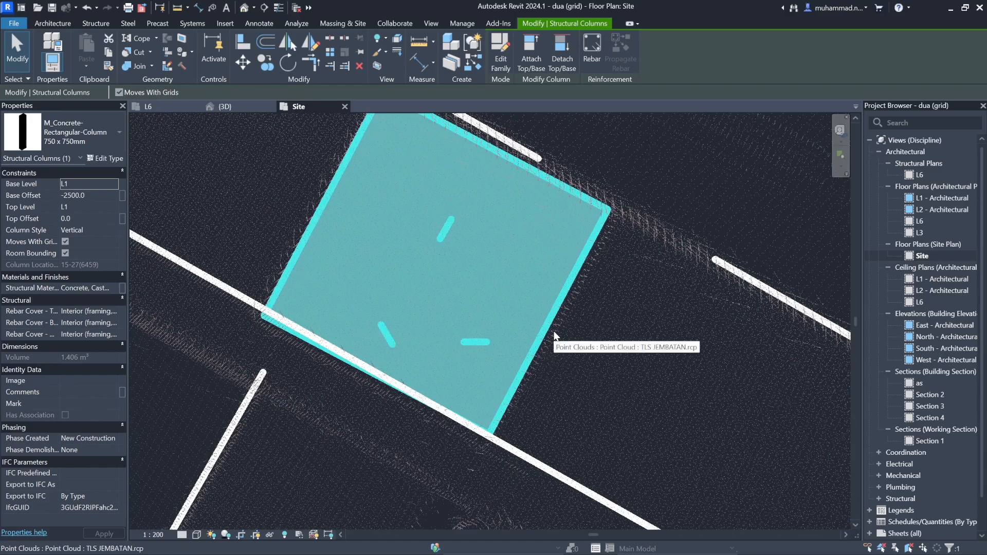
scroll(554, 336, "down", 3)
scroll(562, 235, "up", 3)
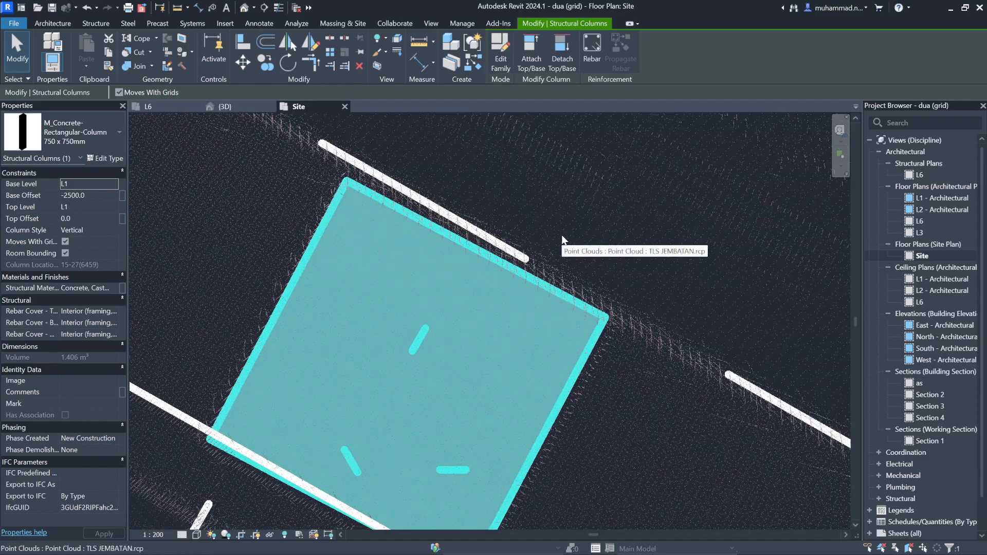
scroll(561, 235, "down", 3)
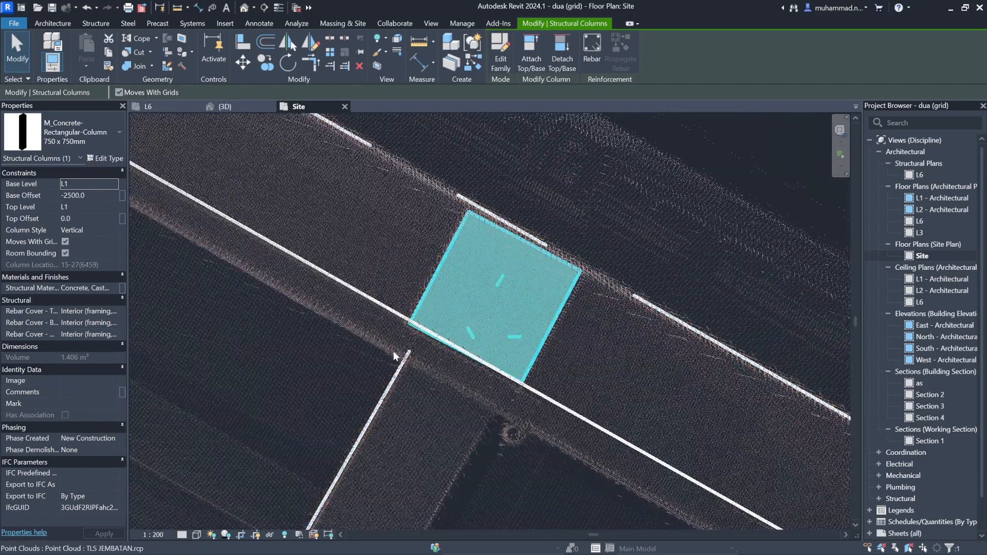
scroll(397, 330, "up", 3)
left_click(401, 286)
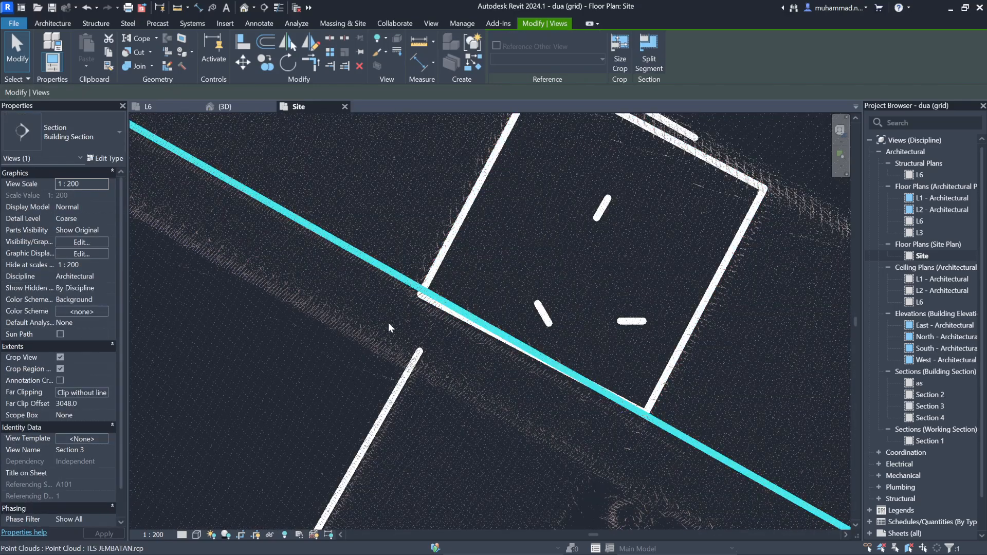
scroll(337, 322, "down", 3)
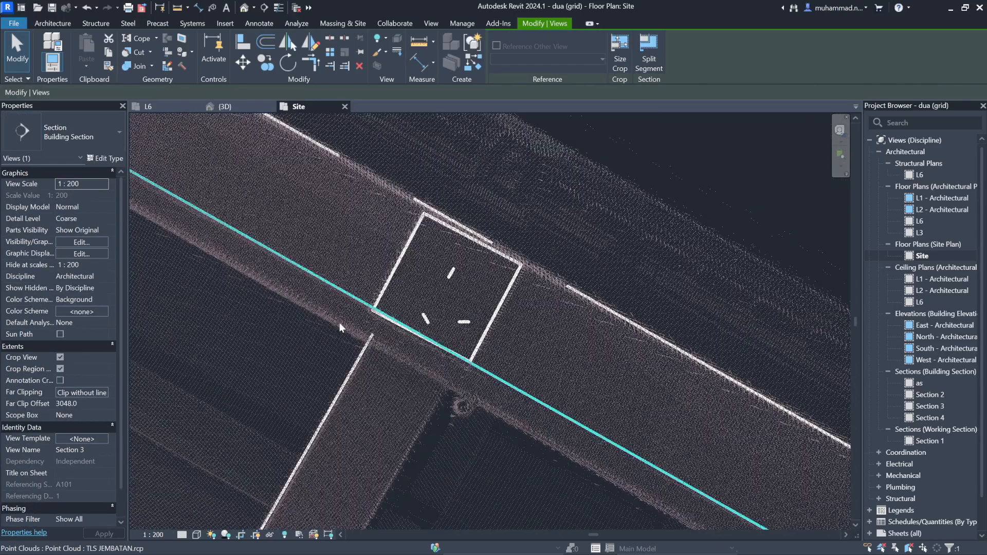
scroll(452, 441, "up", 5)
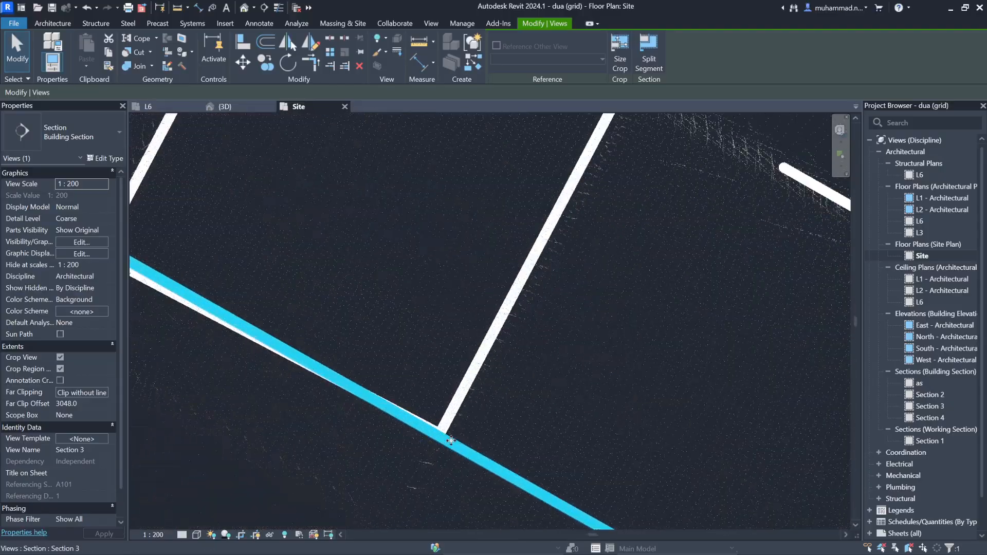
Step: Examine the point cloud along grid 26 to compare the scanned column locations with the numbered grids
scroll(586, 394, "down", 8)
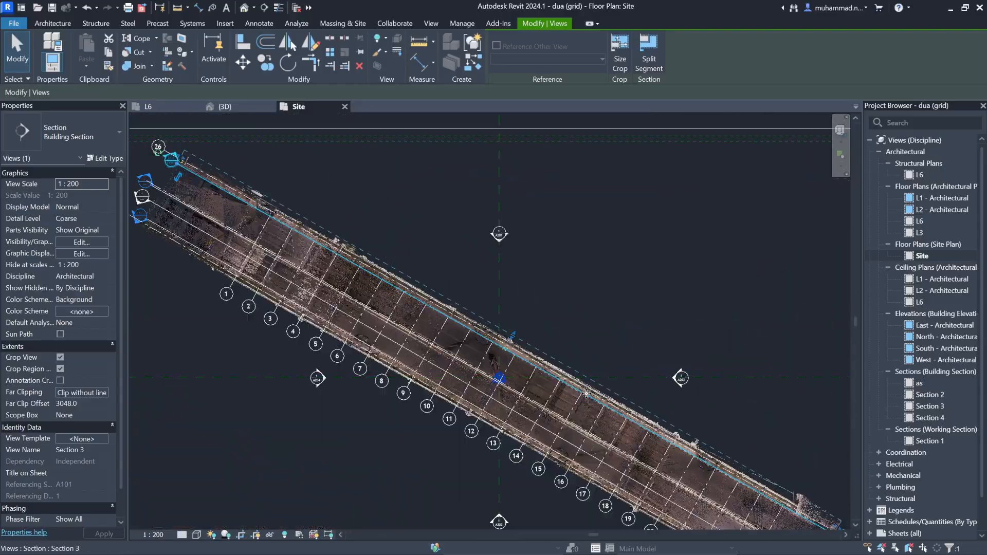
scroll(303, 299, "down", 2)
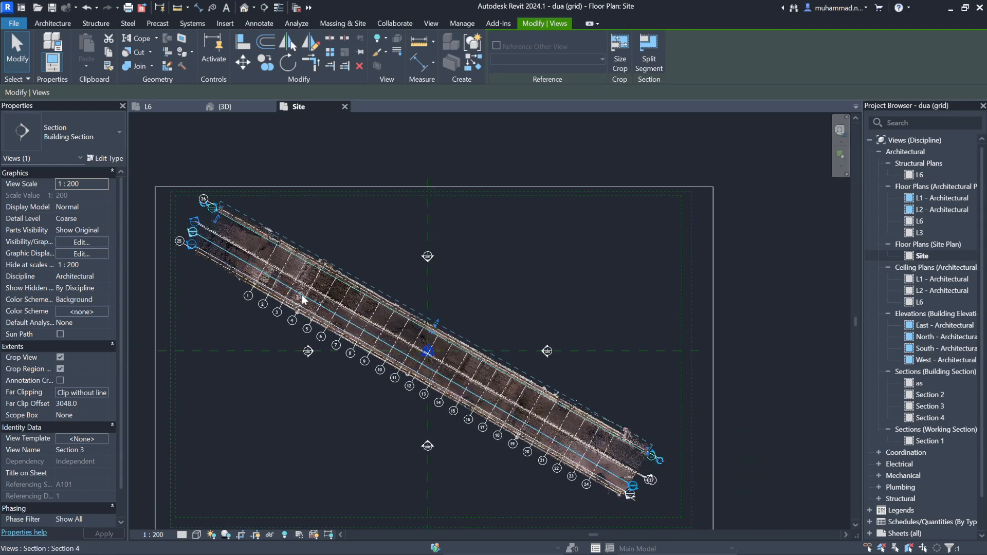
scroll(445, 347, "up", 3)
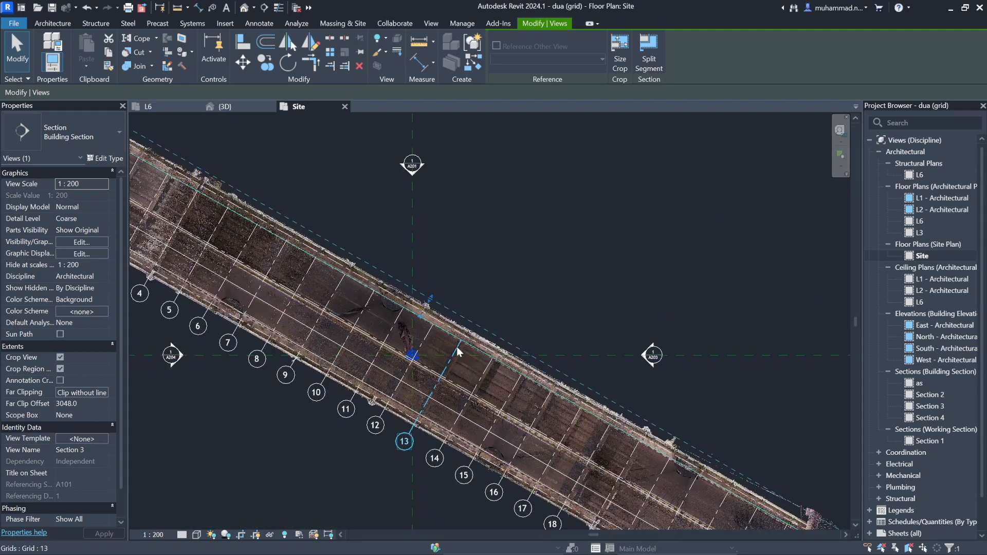
scroll(456, 346, "up", 5)
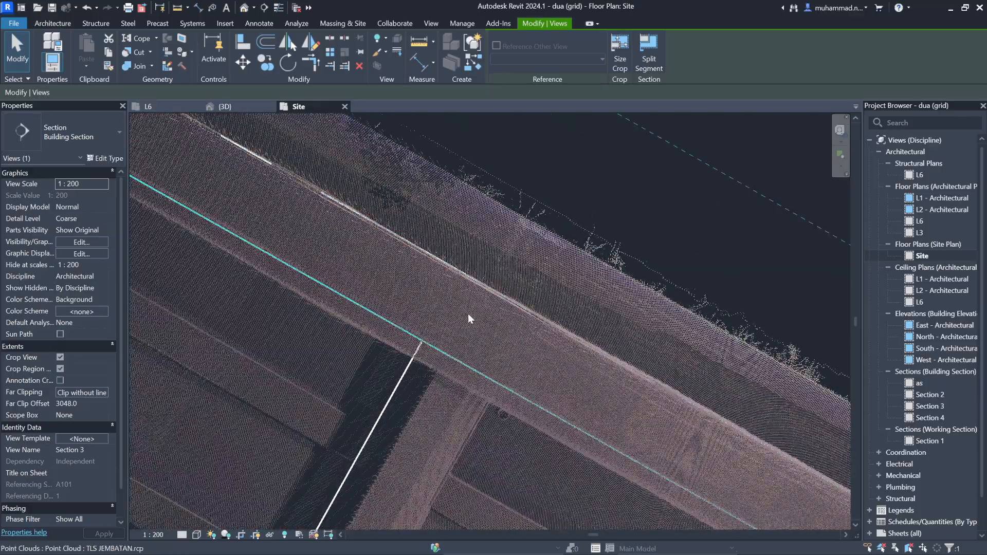
scroll(468, 315, "up", 3)
scroll(585, 373, "down", 6)
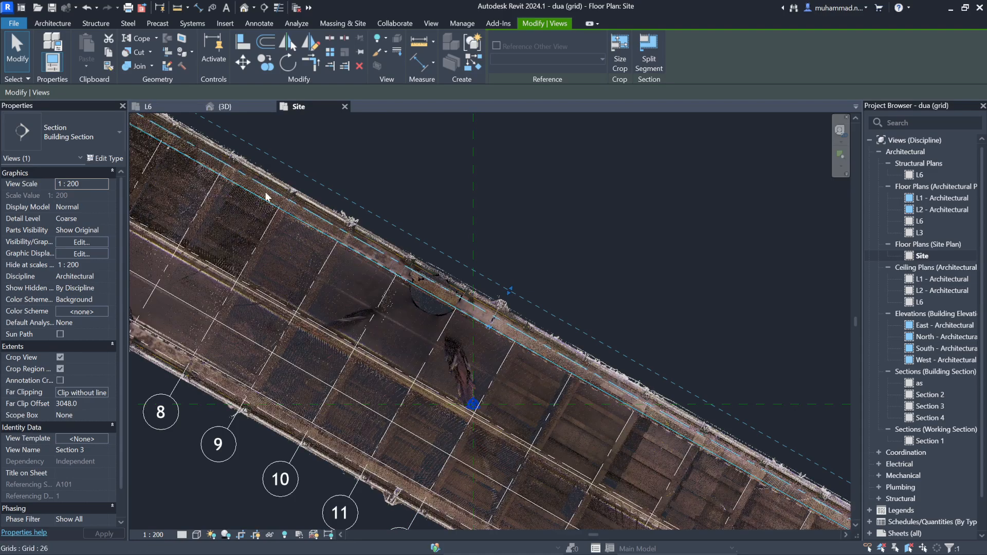
scroll(267, 197, "down", 3)
scroll(522, 349, "up", 8)
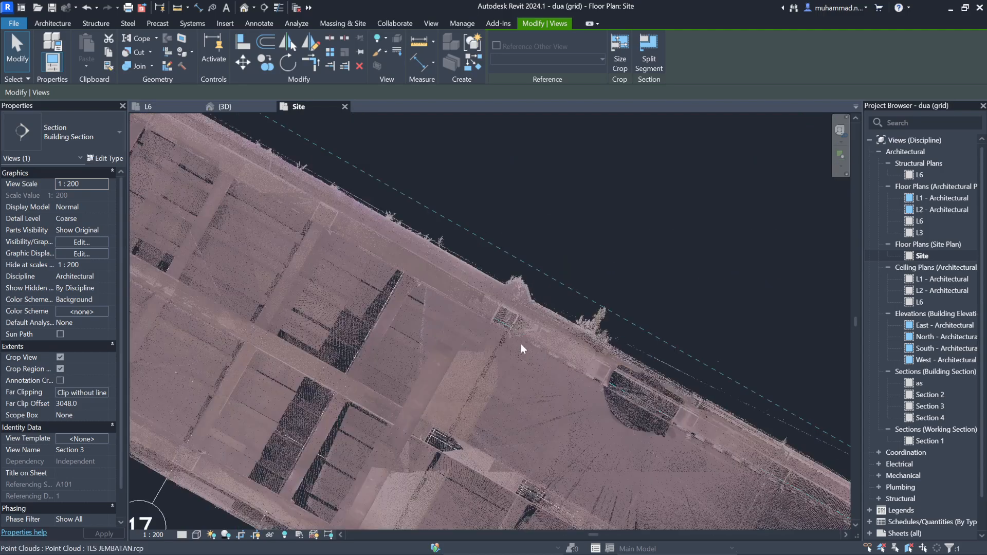
scroll(522, 350, "up", 1)
scroll(692, 457, "down", 2)
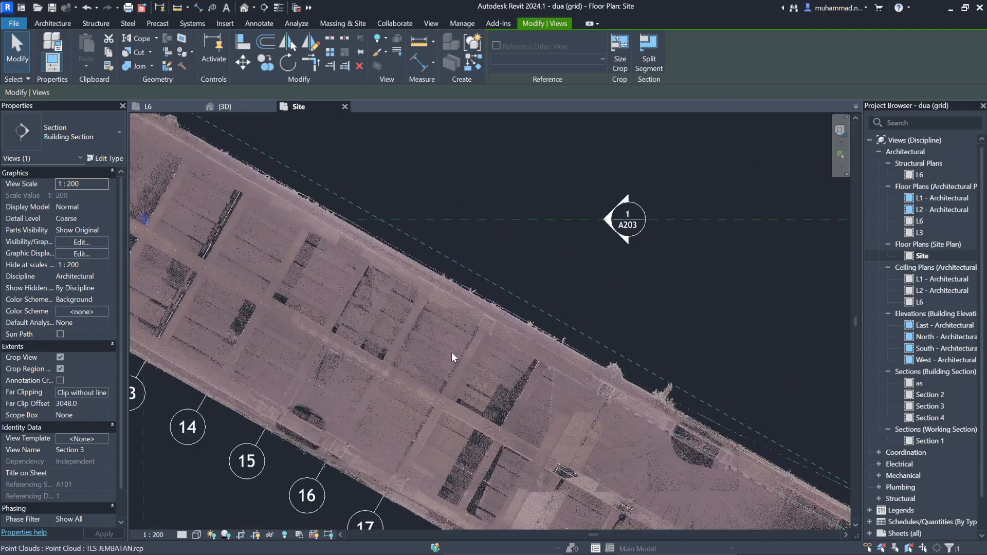
key("Escape")
scroll(655, 322, "down", 4)
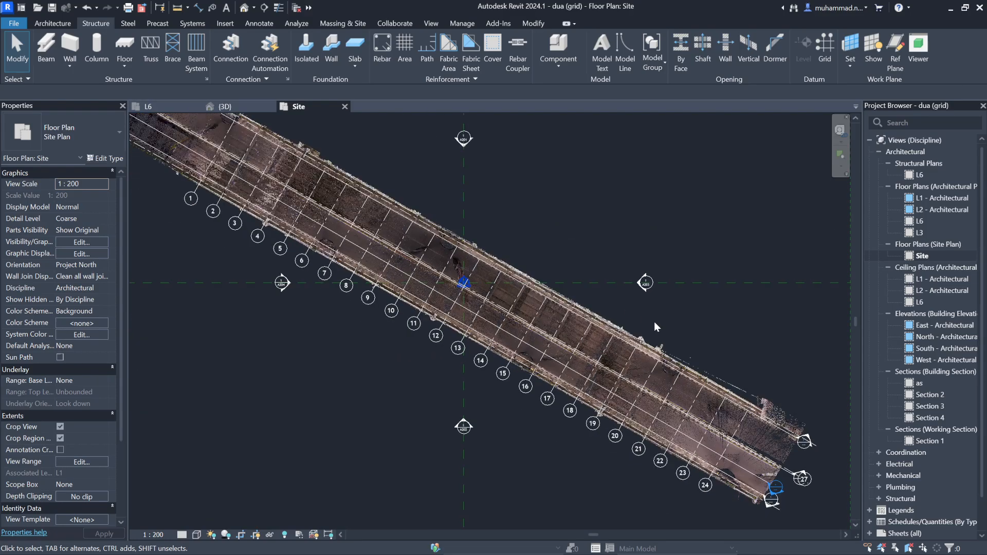
scroll(522, 171, "down", 1)
scroll(541, 236, "up", 3)
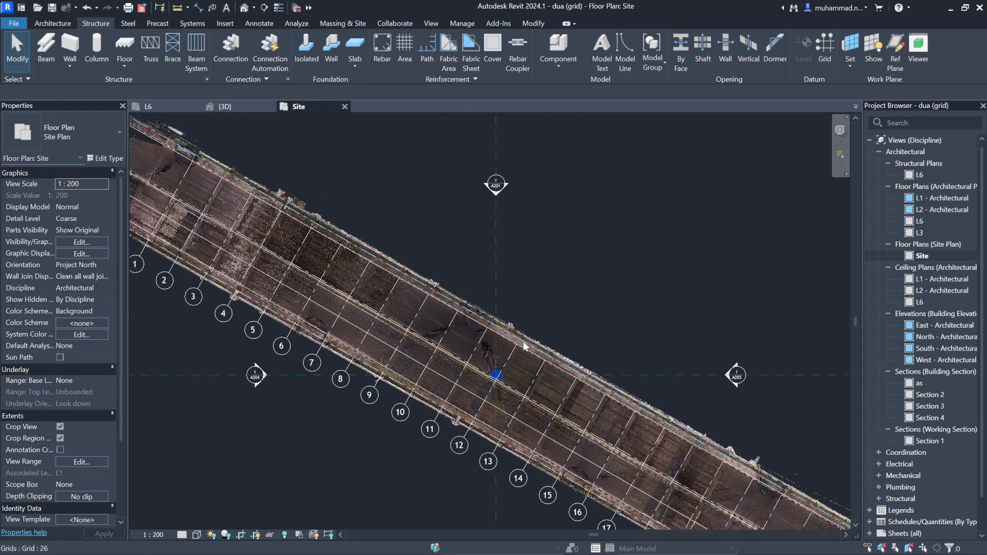
scroll(525, 346, "up", 3)
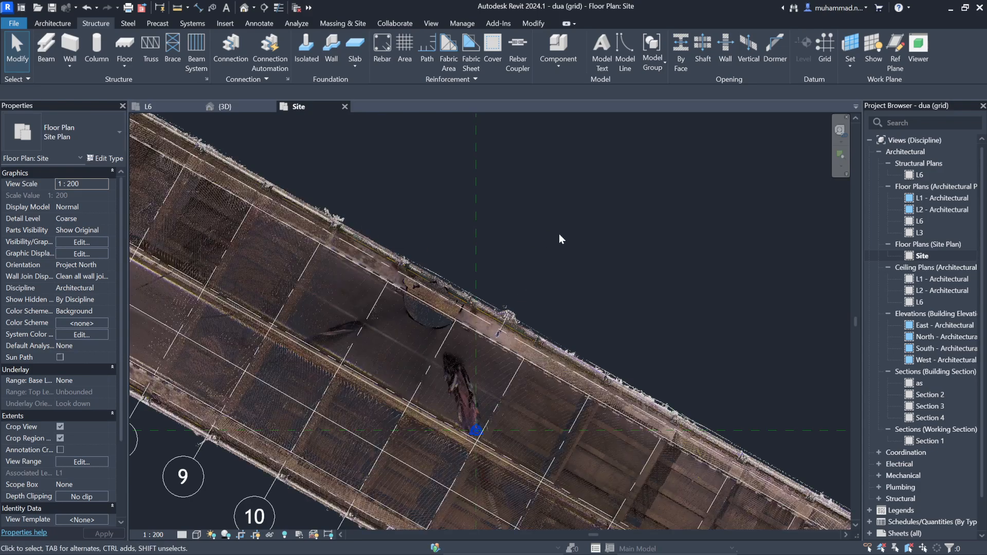
Step: Open the 3D view, orbit to a side view of the bridge, and select the placed column below the arch at grid 15
left_click(231, 110)
scroll(405, 310, "down", 3)
scroll(672, 253, "up", 5)
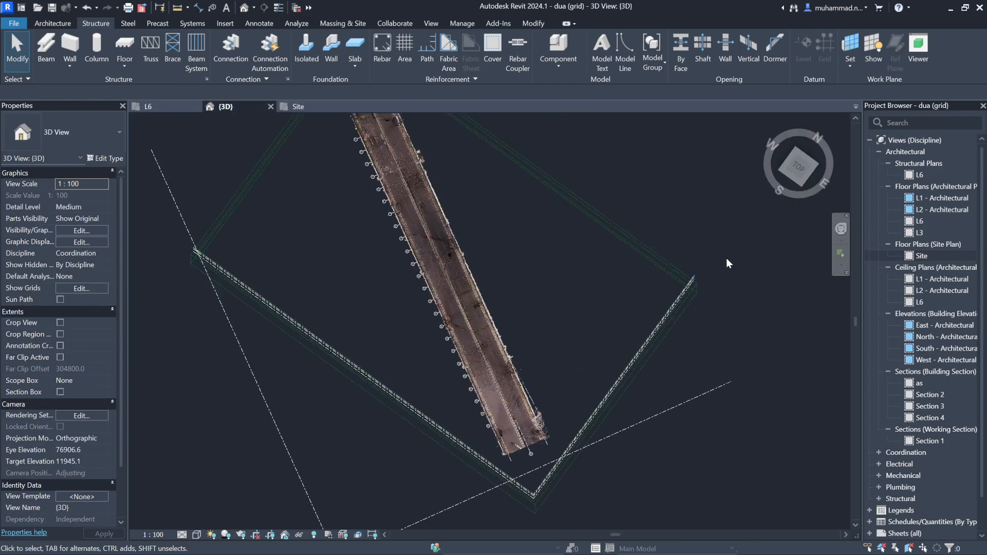
left_click(842, 229)
left_click_drag(721, 264, 242, 337)
left_click_drag(515, 360, 355, 189)
scroll(399, 341, "up", 5)
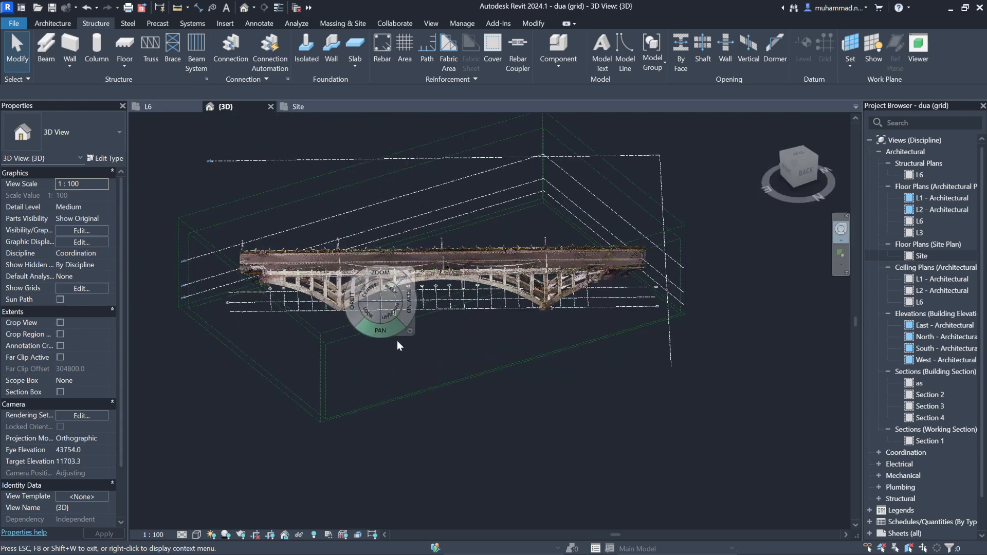
scroll(389, 275, "up", 4)
scroll(445, 306, "down", 4)
key("Escape")
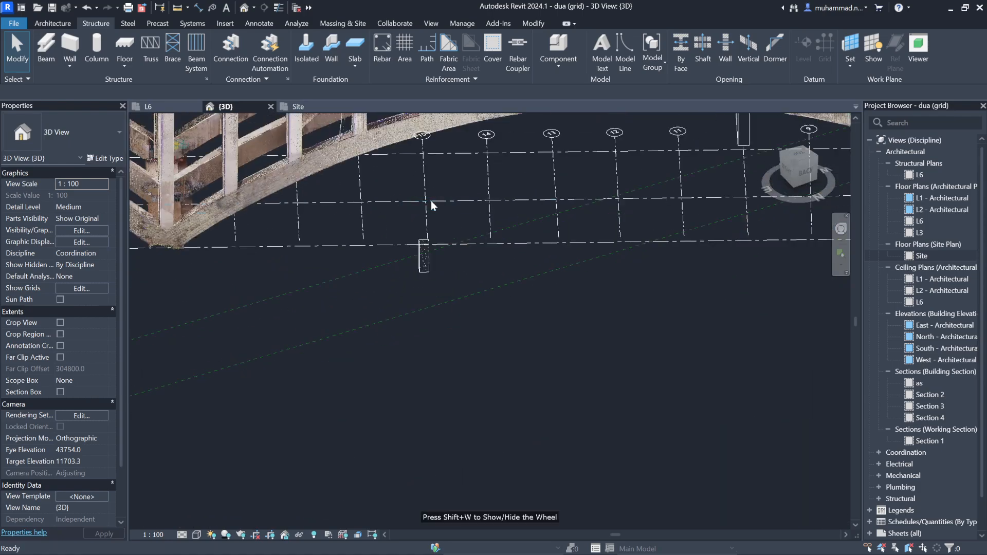
scroll(440, 208, "up", 3)
left_click(421, 315)
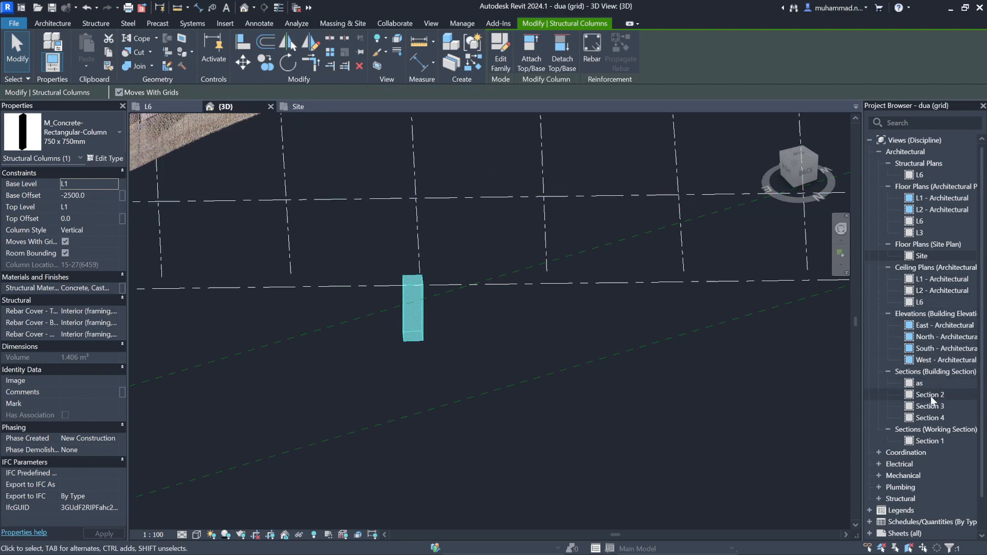
Step: Open the building section "as" and delete the Generic - 200mm walls standing at grid 10 under the arch
double_click(932, 383)
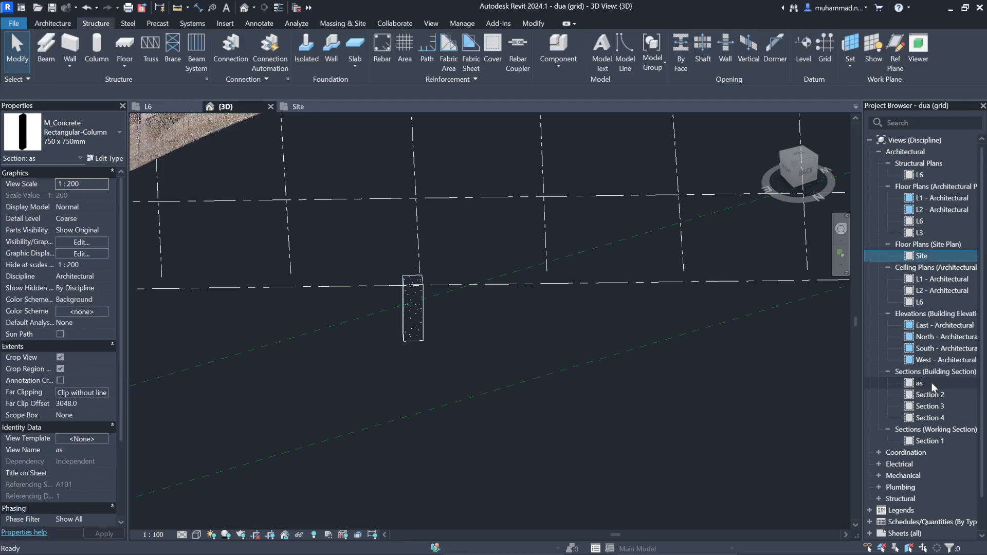
scroll(616, 360, "up", 3)
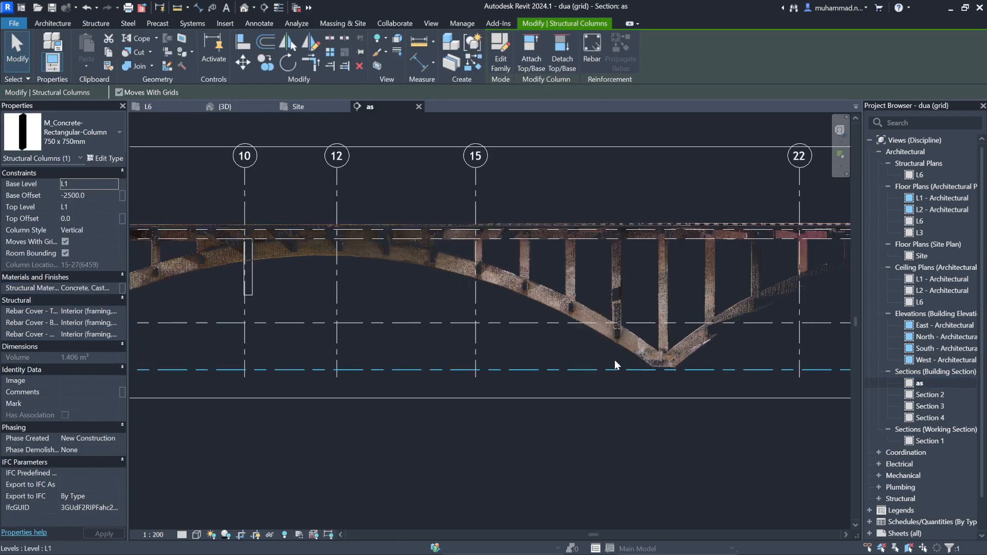
scroll(304, 290, "down", 2)
left_click(276, 284)
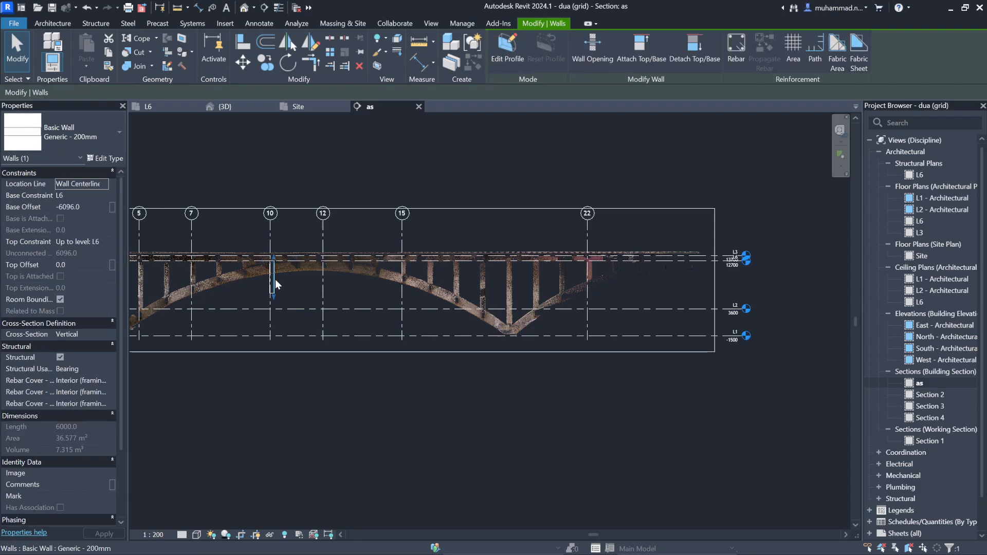
left_click(287, 291)
left_click(275, 291)
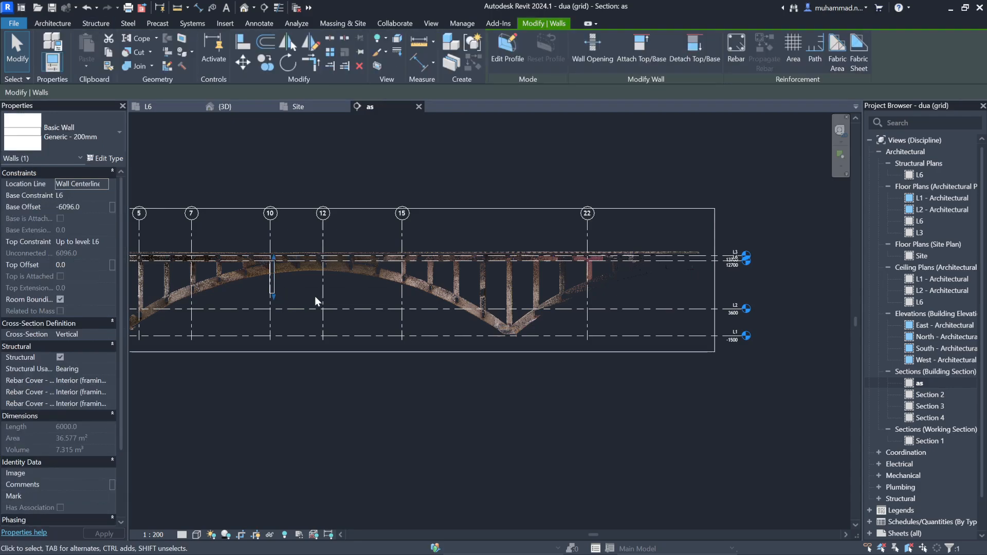
left_click(369, 322)
left_click(275, 294)
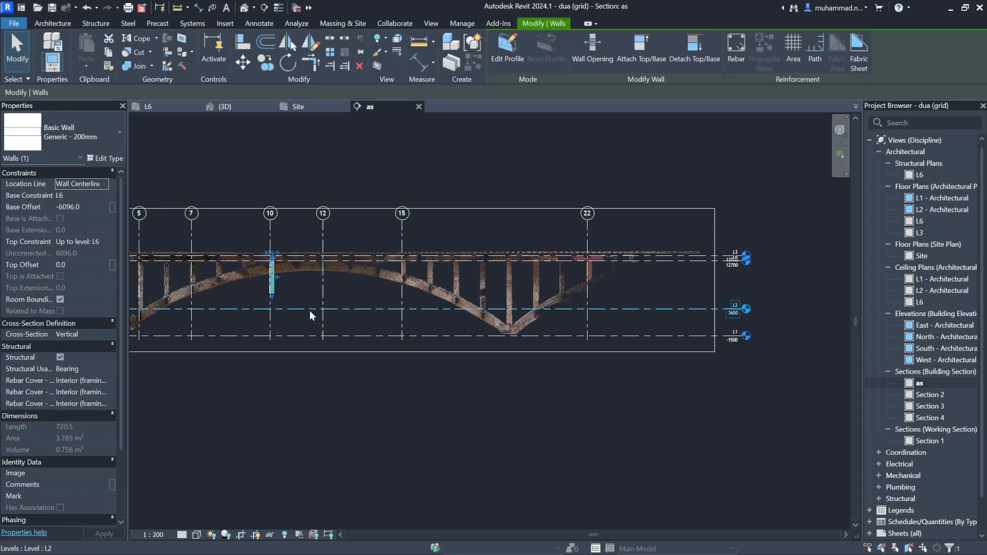
left_click(310, 310)
scroll(268, 294, "up", 8)
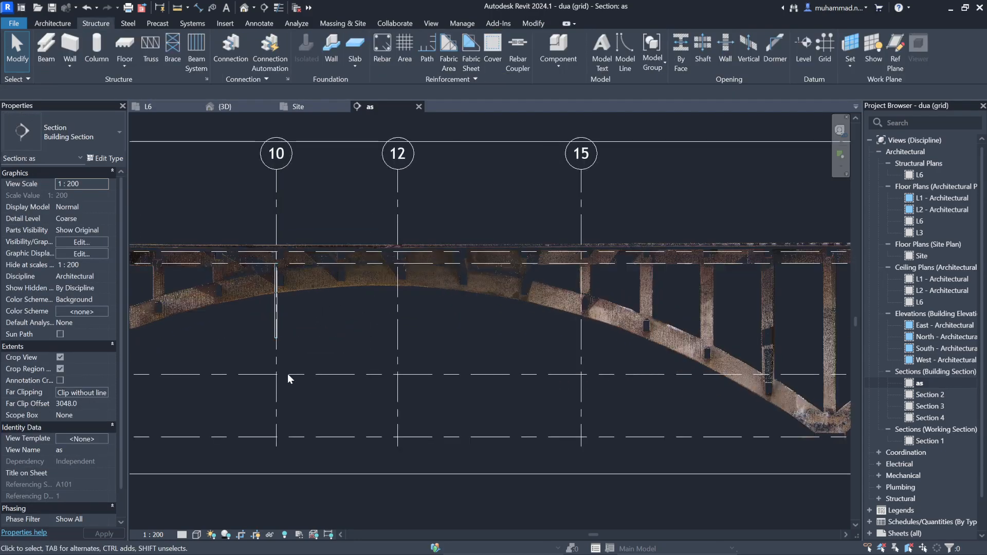
left_click(282, 242)
left_click(403, 335)
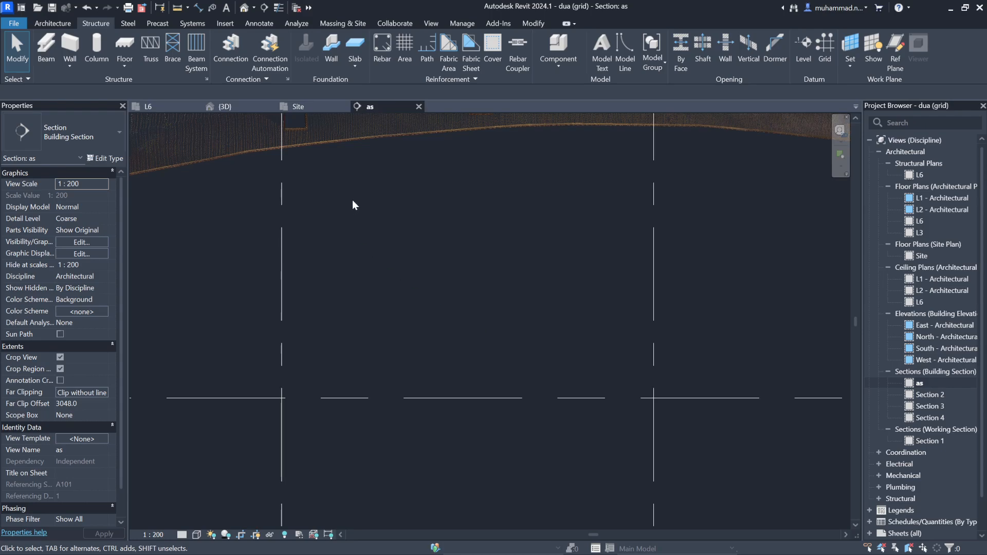
Step: Return to the 3D view, select the 750 x 750mm column, and open the Site plan with it selected
left_click(291, 106)
left_click(235, 107)
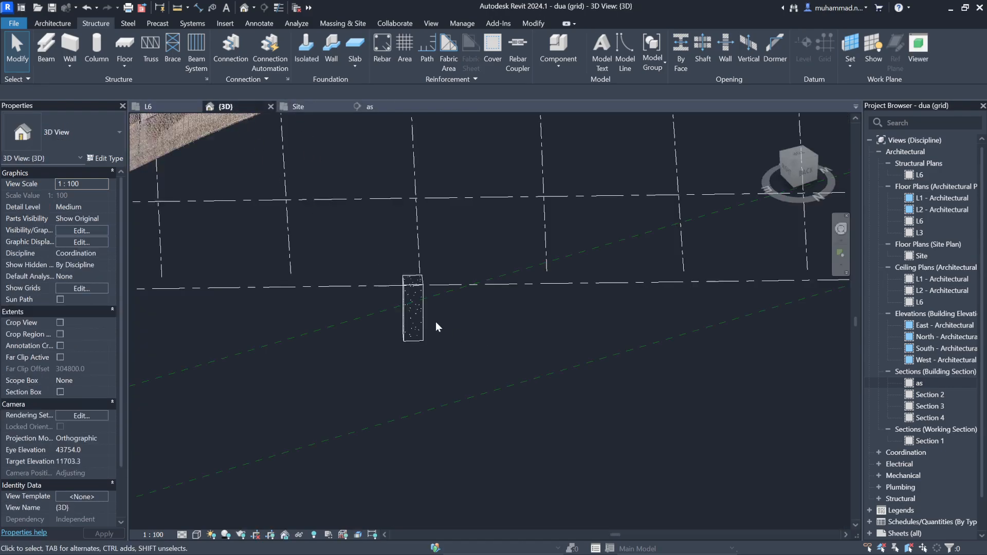
left_click(422, 324)
left_click(297, 111)
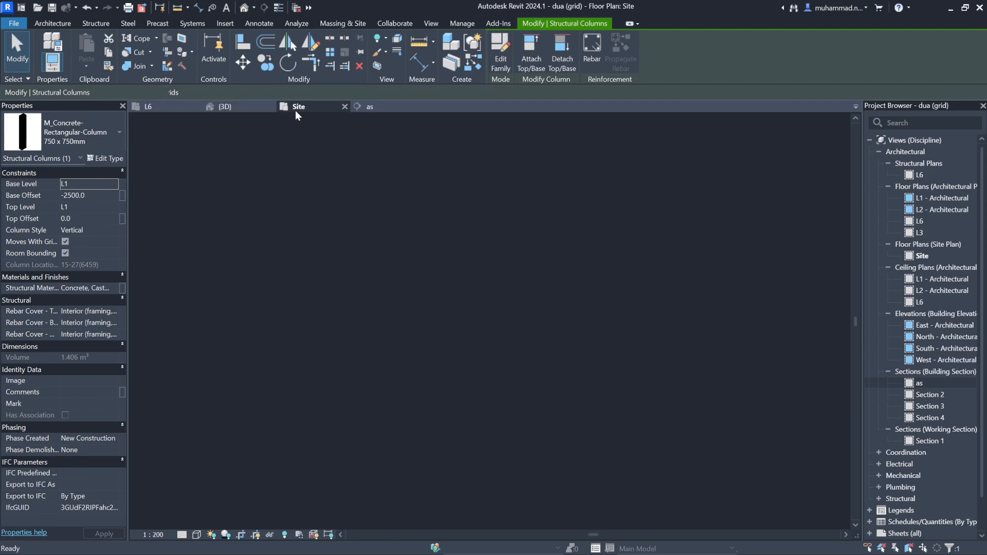
Step: Select the 750 x 750mm structural column at grid 15 along the bridge edge in the Site plan
scroll(452, 288, "down", 5)
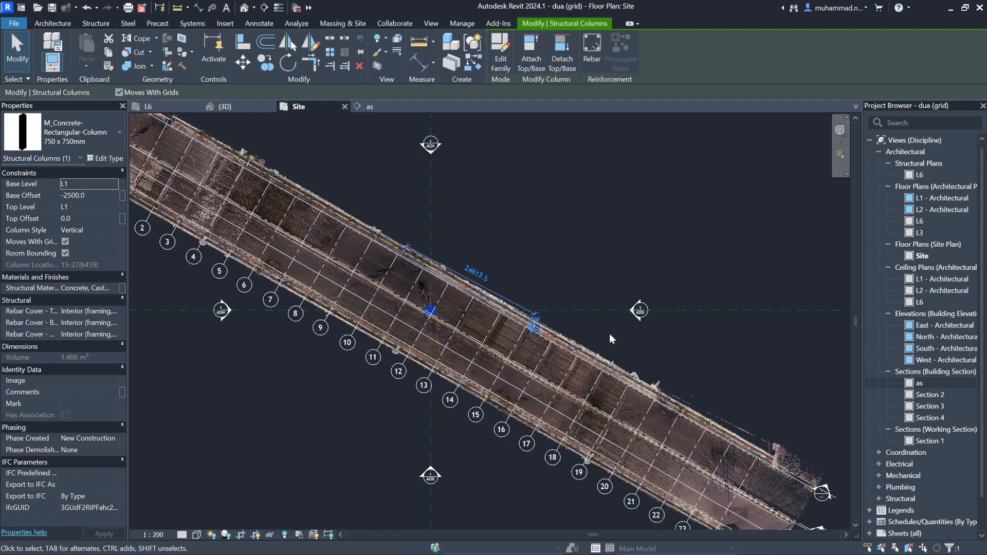
scroll(465, 306, "up", 10)
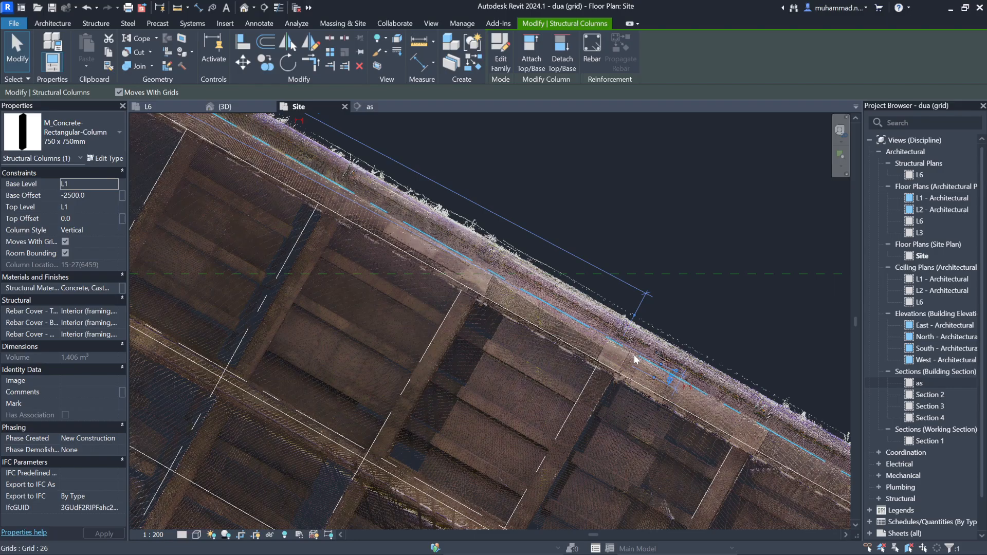
scroll(634, 379, "down", 4)
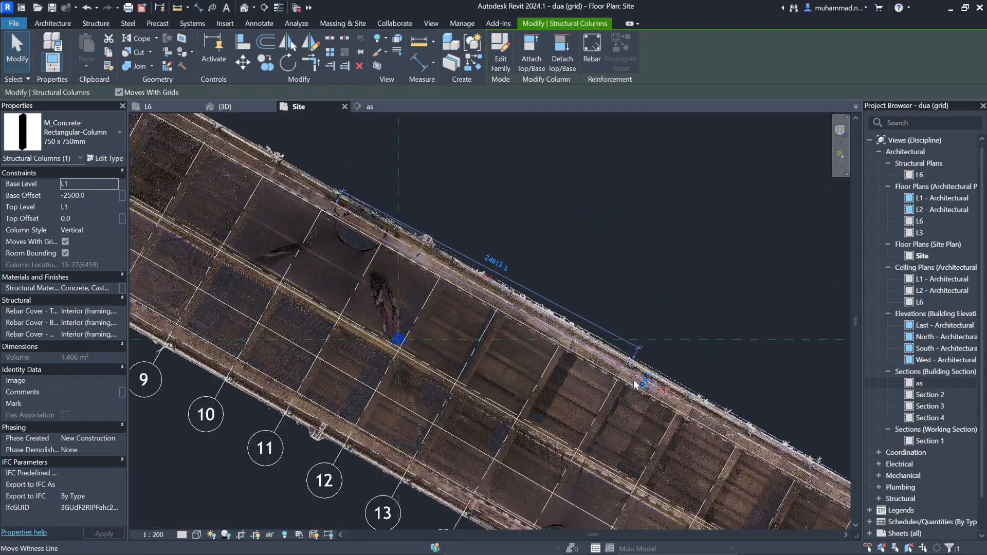
scroll(633, 380, "up", 4)
scroll(634, 380, "up", 3)
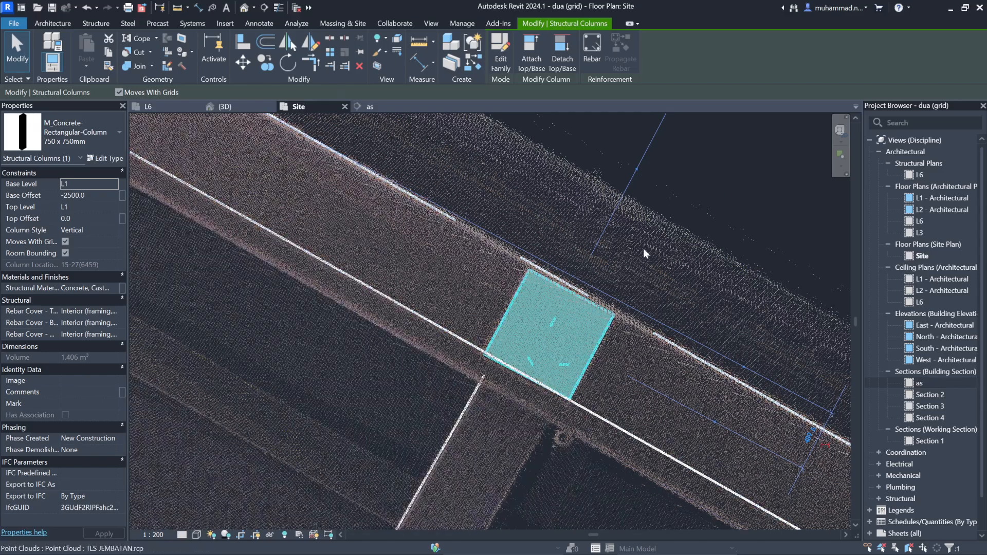
key("Escape")
left_click(606, 341)
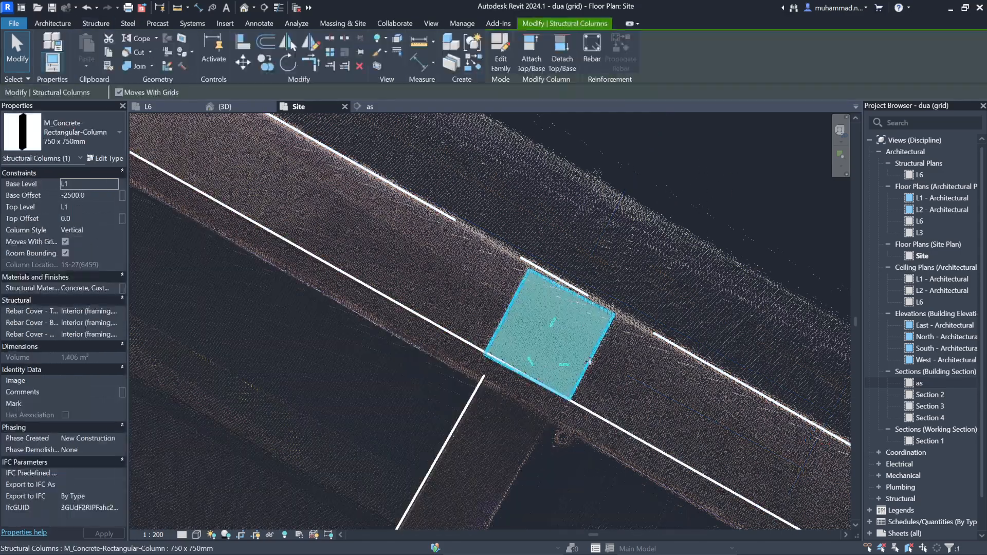
scroll(589, 375, "up", 4)
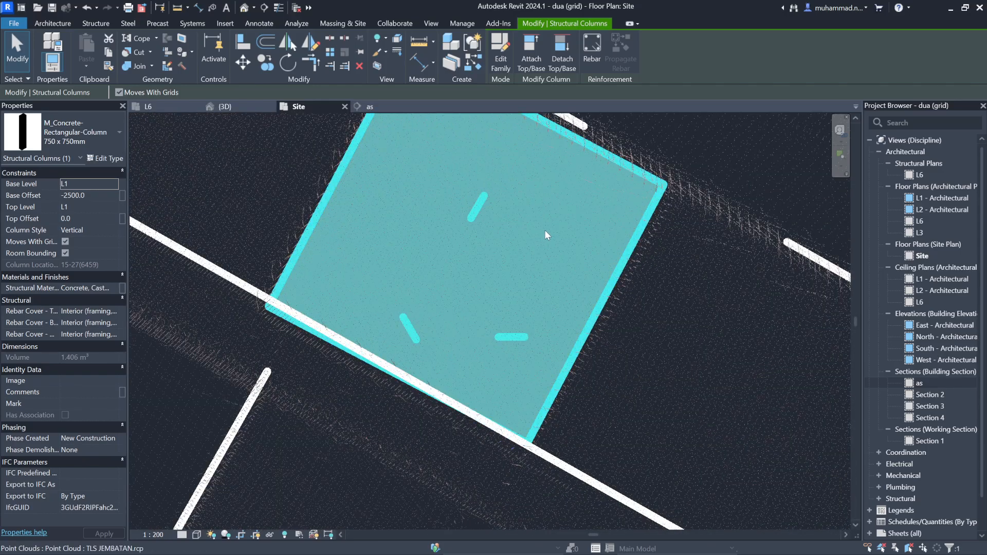
key("m")
key("v")
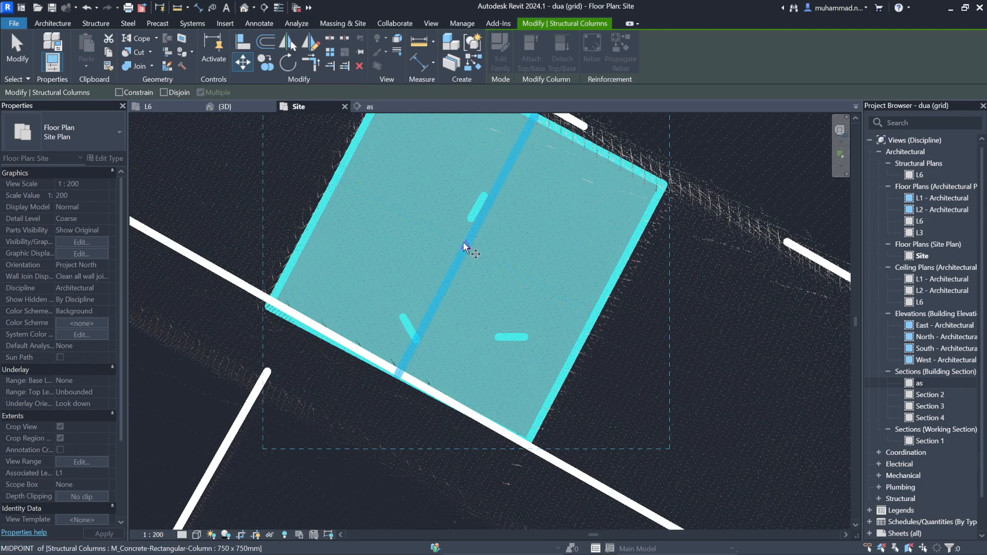
left_click(465, 247)
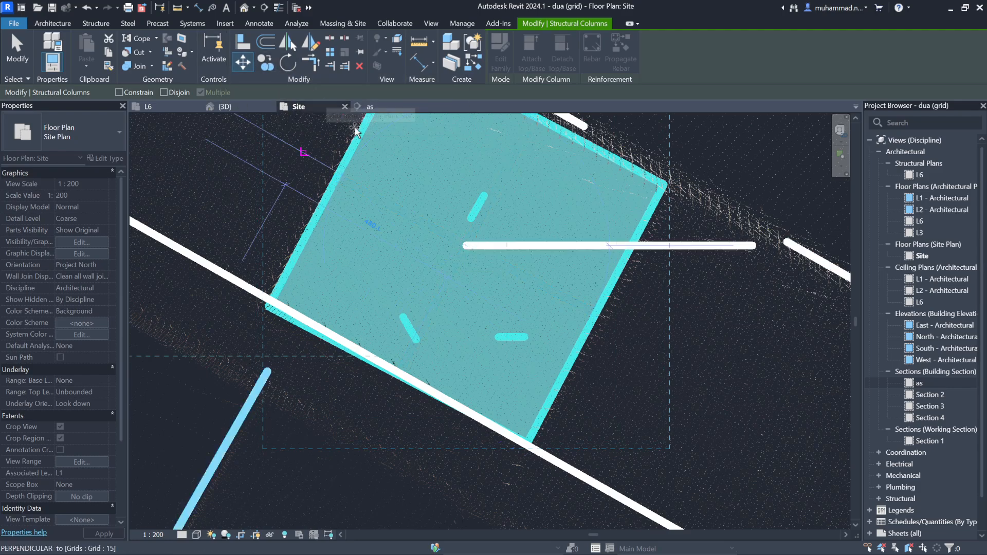
key("Escape")
Step: Copy the grid 15 column in multiple mode from its center point to the scanned column position at grid 14
left_click(266, 64)
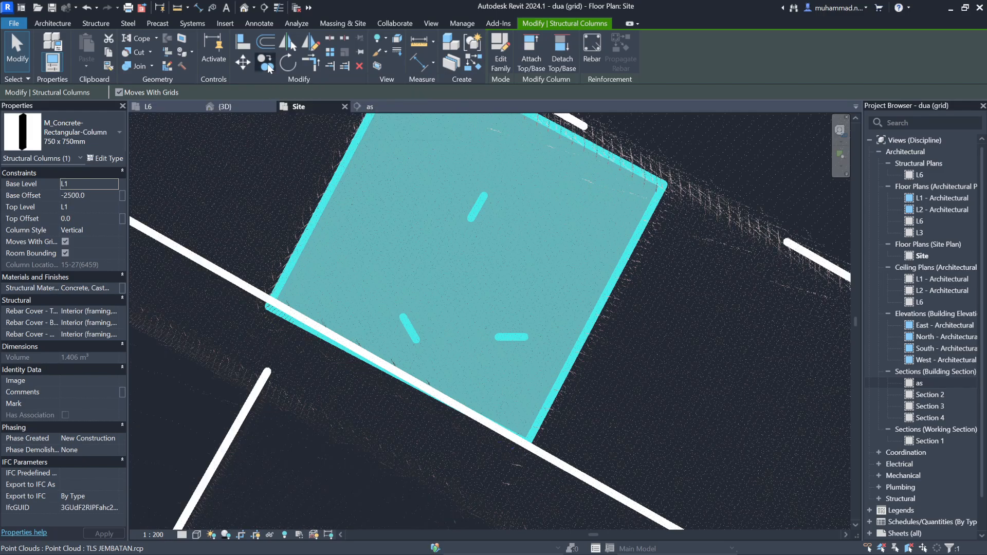
left_click(469, 238)
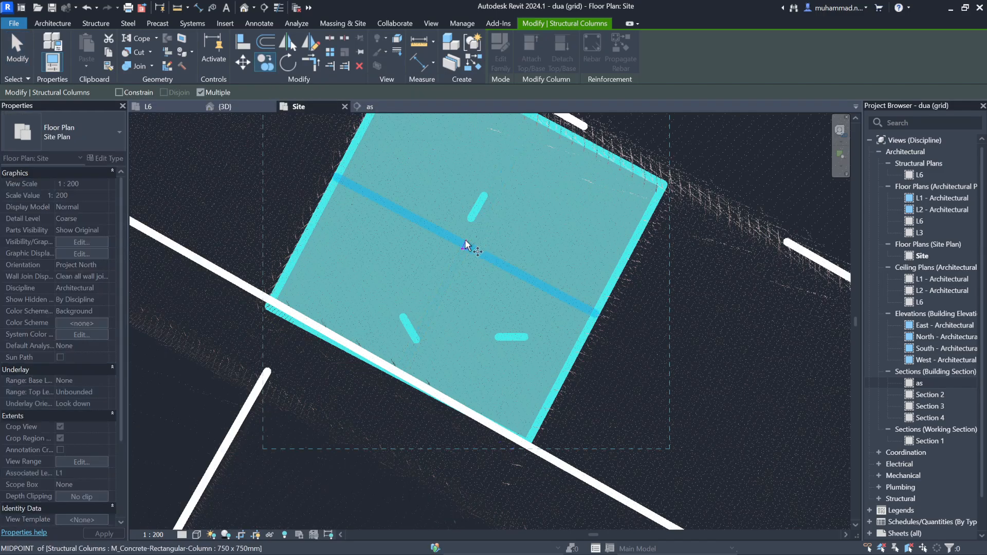
scroll(689, 355, "down", 4)
scroll(695, 362, "down", 2)
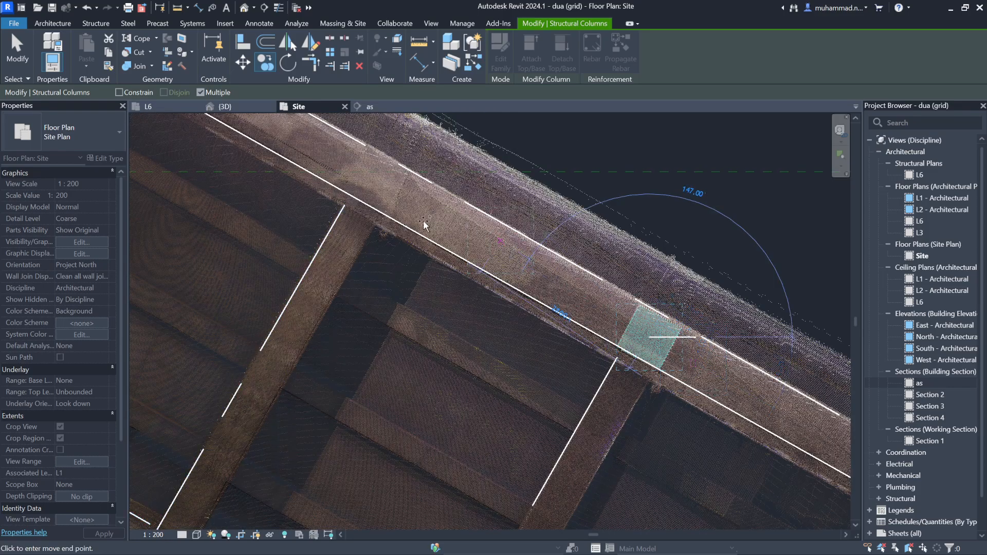
scroll(377, 181, "up", 4)
scroll(377, 181, "up", 3)
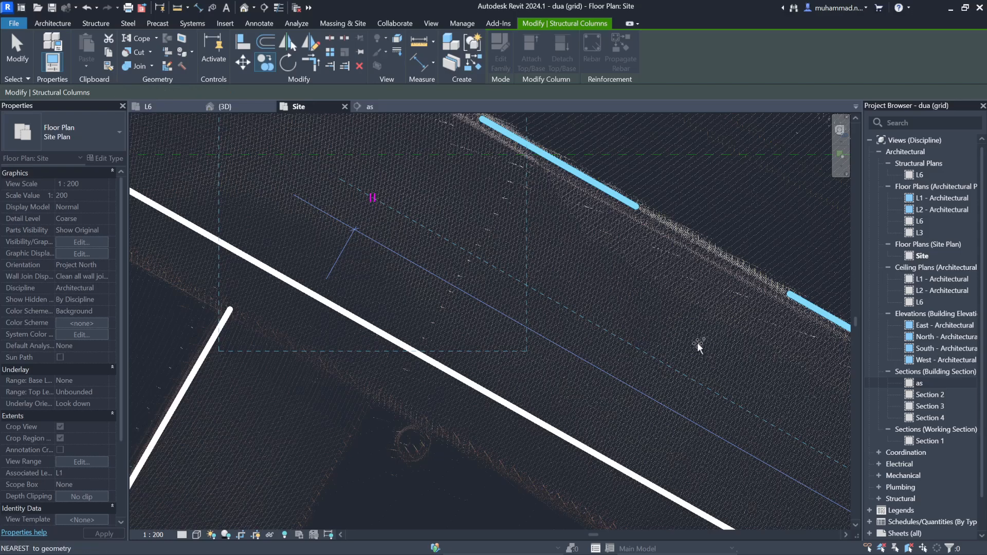
Step: Place another copy of the column at the scanned column position at grid 13 and finish copying
scroll(697, 342, "down", 3)
scroll(473, 250, "down", 3)
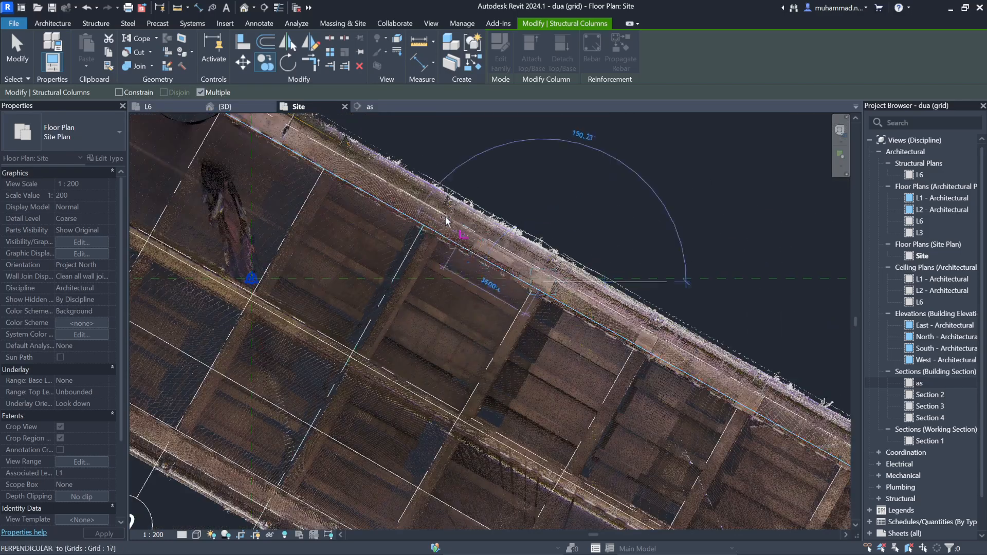
scroll(396, 278, "up", 4)
scroll(396, 277, "up", 3)
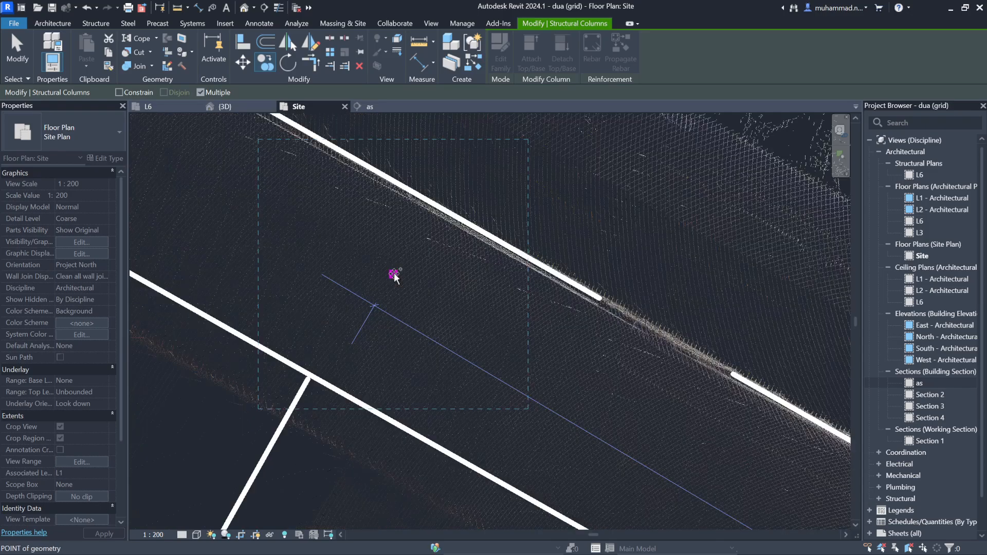
scroll(393, 282, "down", 4)
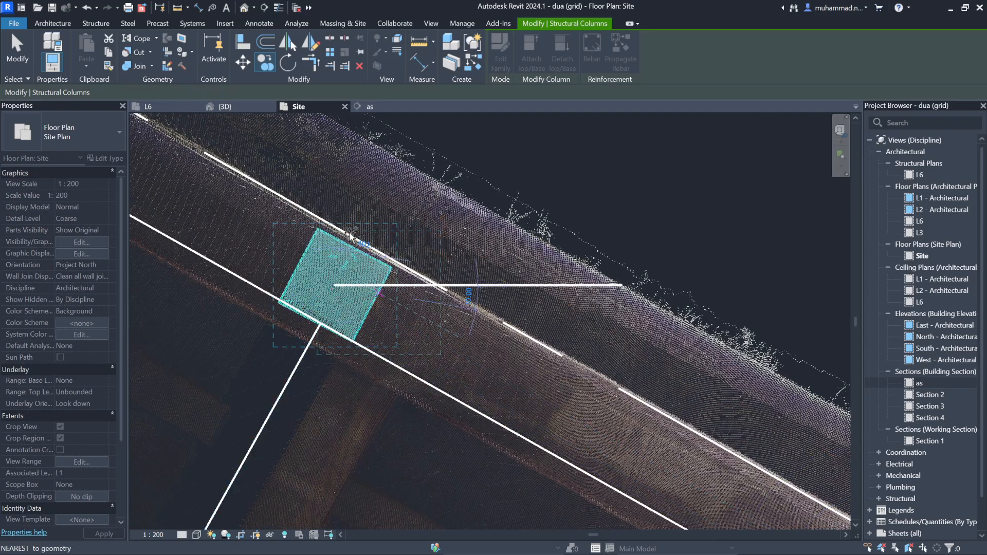
left_click(338, 286)
scroll(346, 198, "down", 2)
key("Escape")
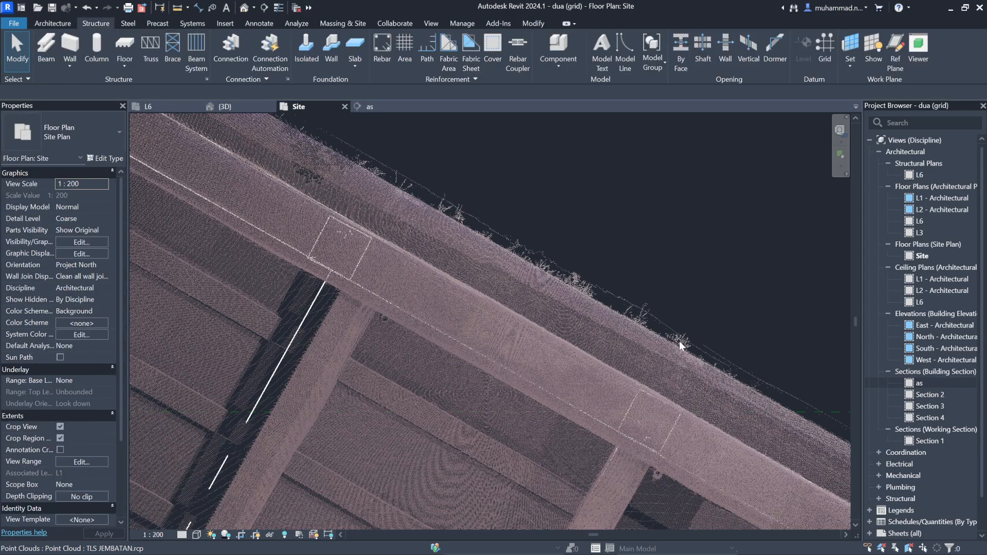
Step: Examine how the copied columns line up with the point cloud and grid 26 along the bridge edge
scroll(412, 122, "down", 1)
scroll(516, 180, "down", 2)
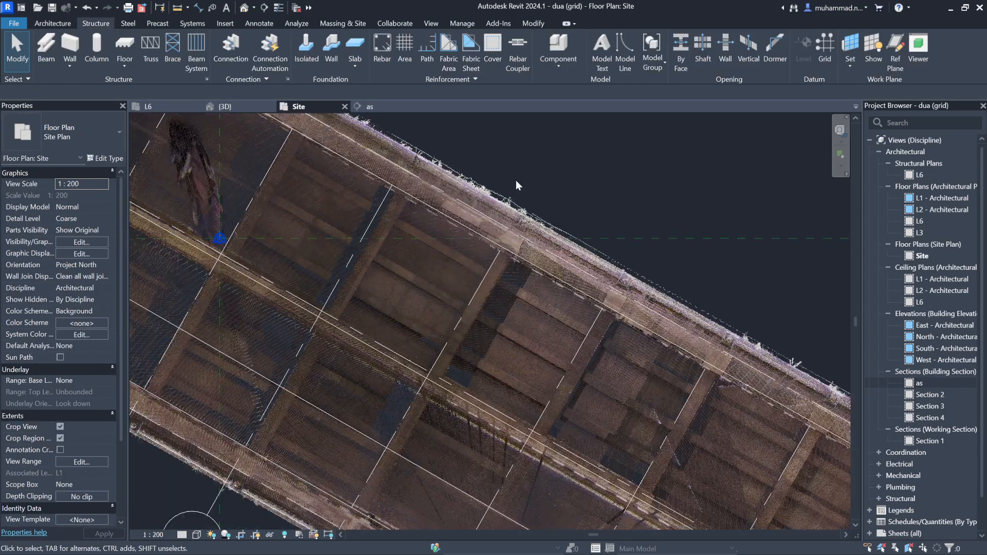
scroll(516, 187, "up", 4)
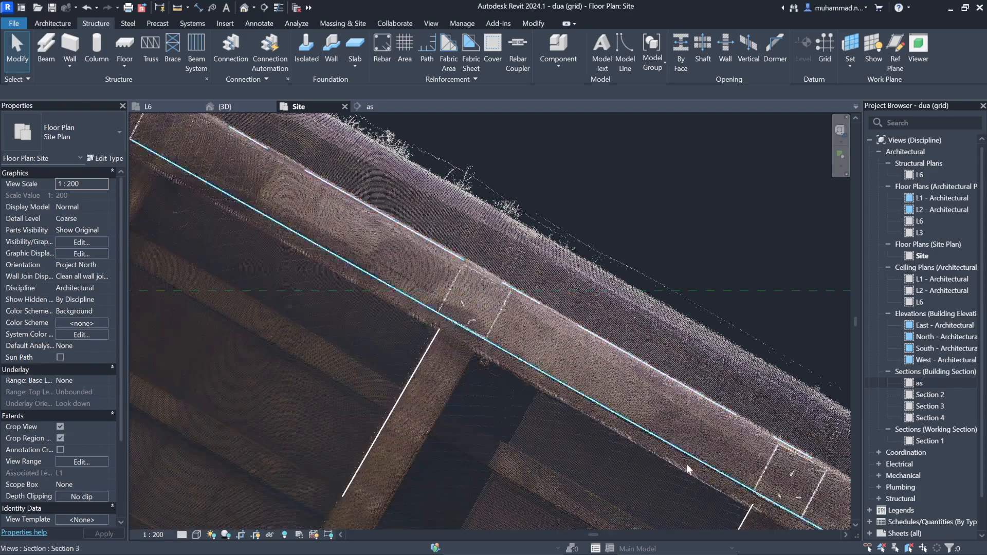
scroll(530, 263, "up", 3)
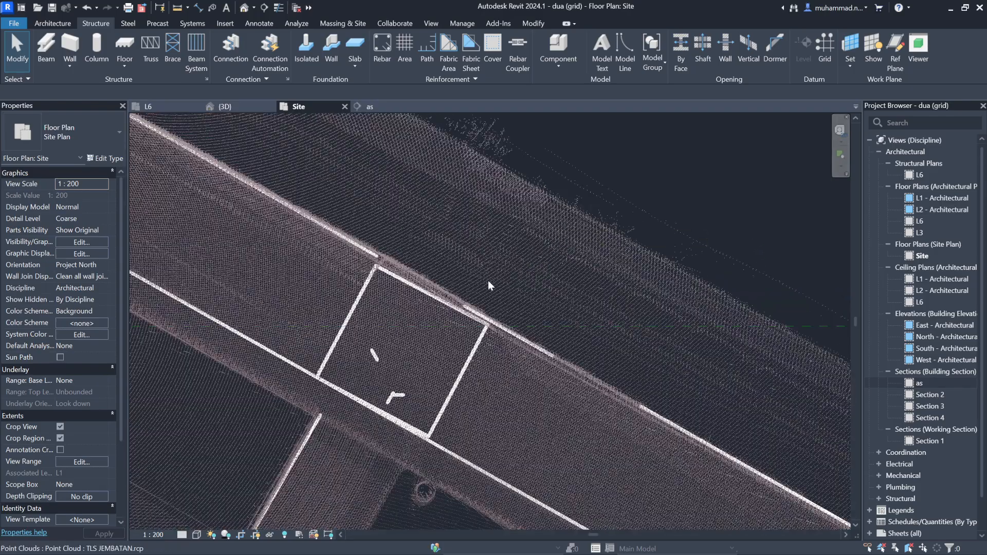
scroll(423, 293, "up", 3)
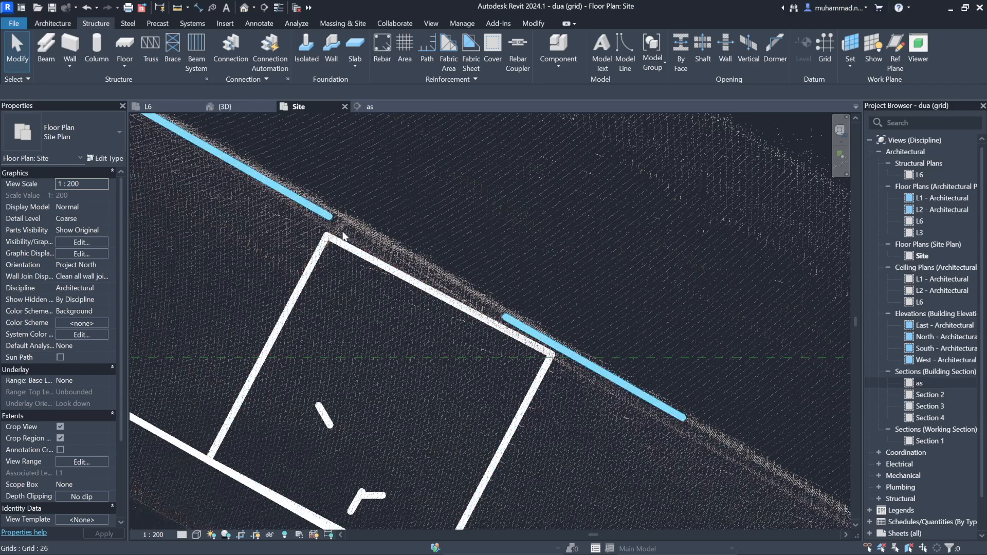
scroll(409, 301, "down", 4)
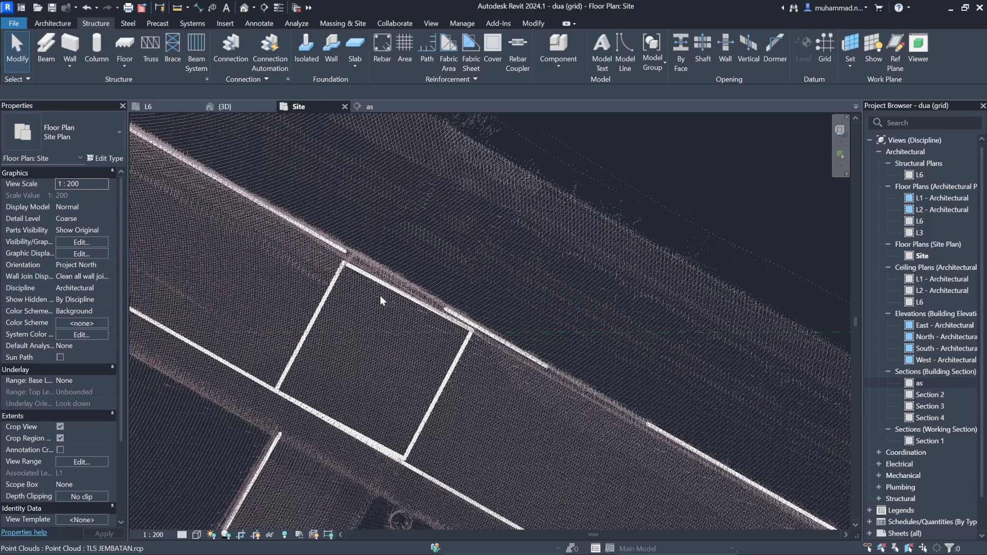
scroll(506, 209, "down", 8)
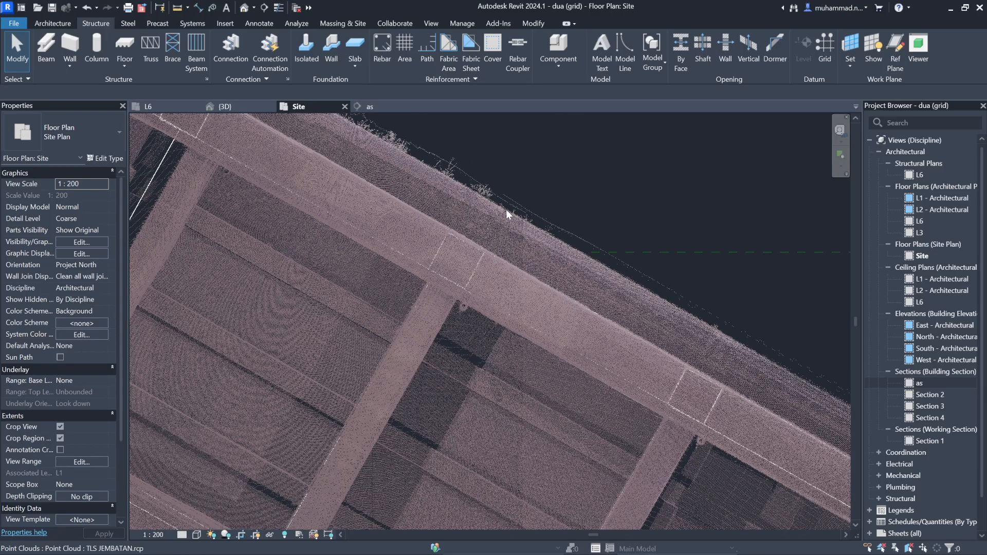
Step: Examine the remaining scanned column positions along the bridge edge beyond grid 15 in the Site plan
scroll(512, 221, "down", 4)
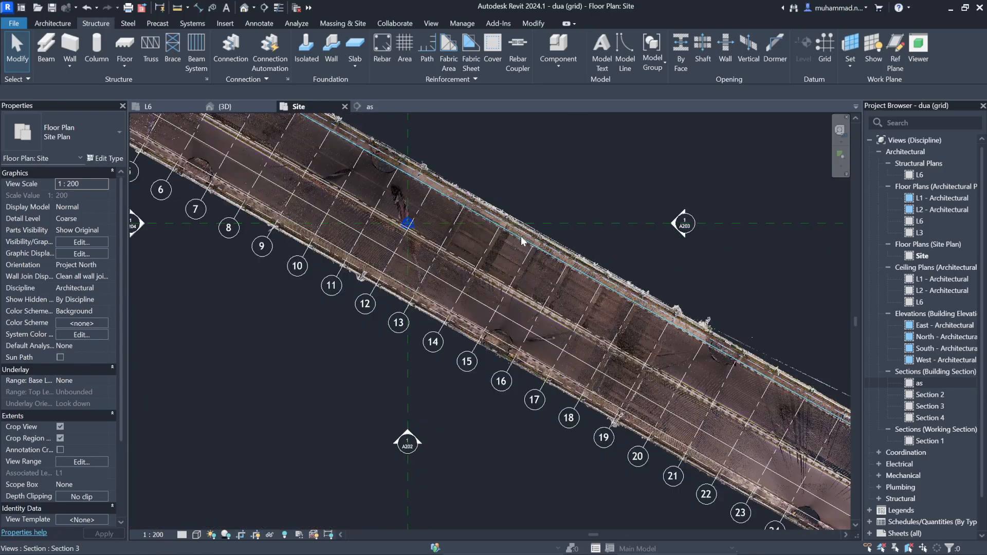
scroll(522, 234, "up", 5)
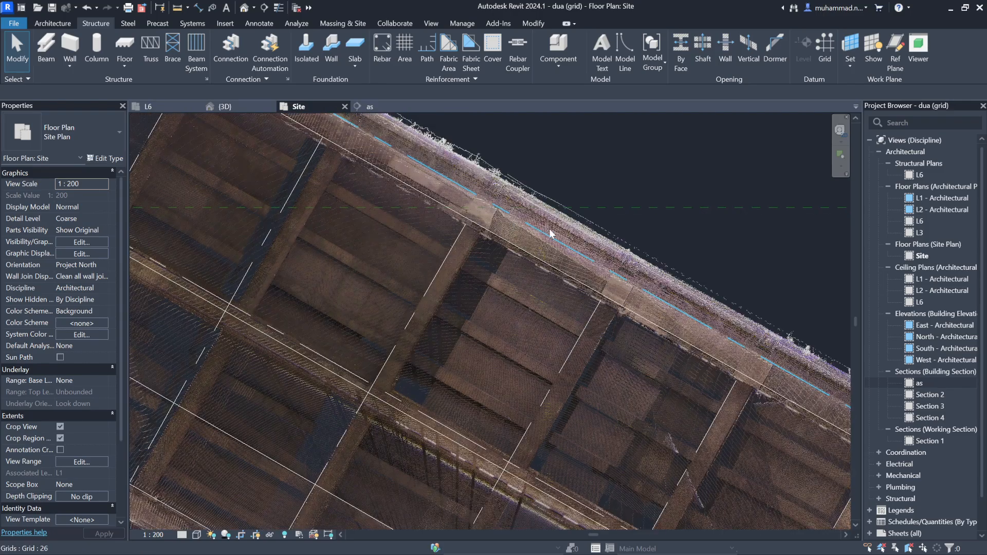
scroll(379, 280, "up", 3)
scroll(379, 276, "down", 5)
scroll(632, 360, "up", 5)
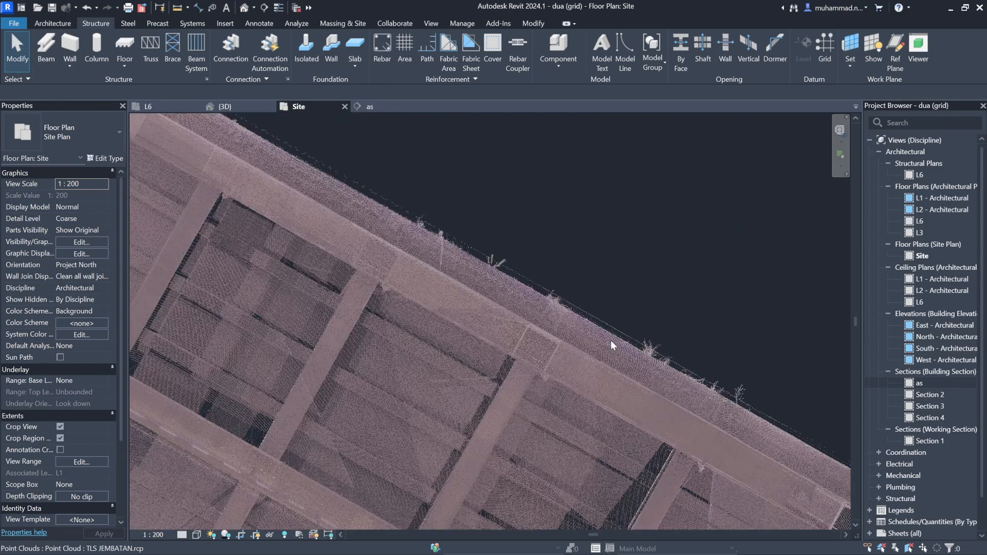
scroll(611, 341, "down", 3)
scroll(521, 337, "up", 4)
scroll(522, 336, "down", 3)
scroll(377, 262, "up", 3)
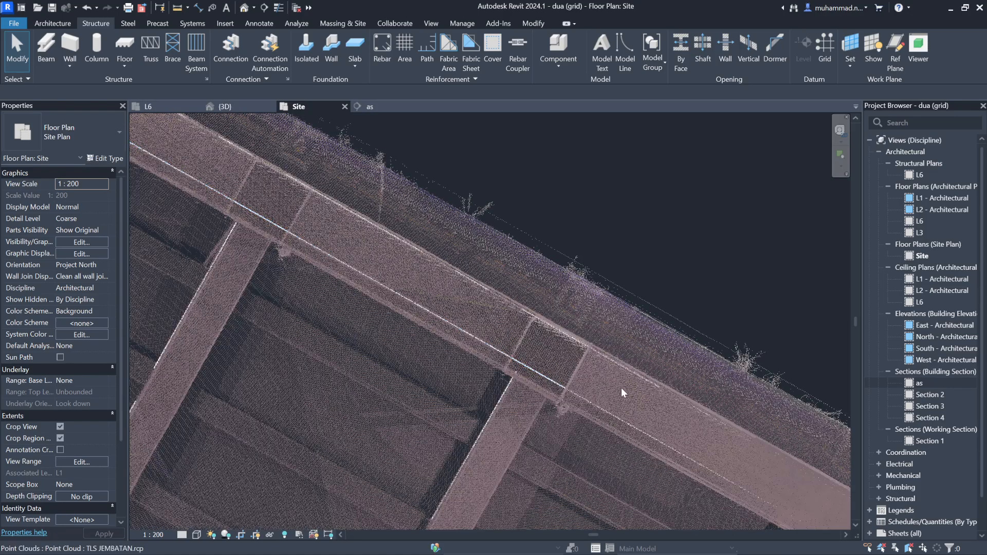
scroll(491, 332, "down", 3)
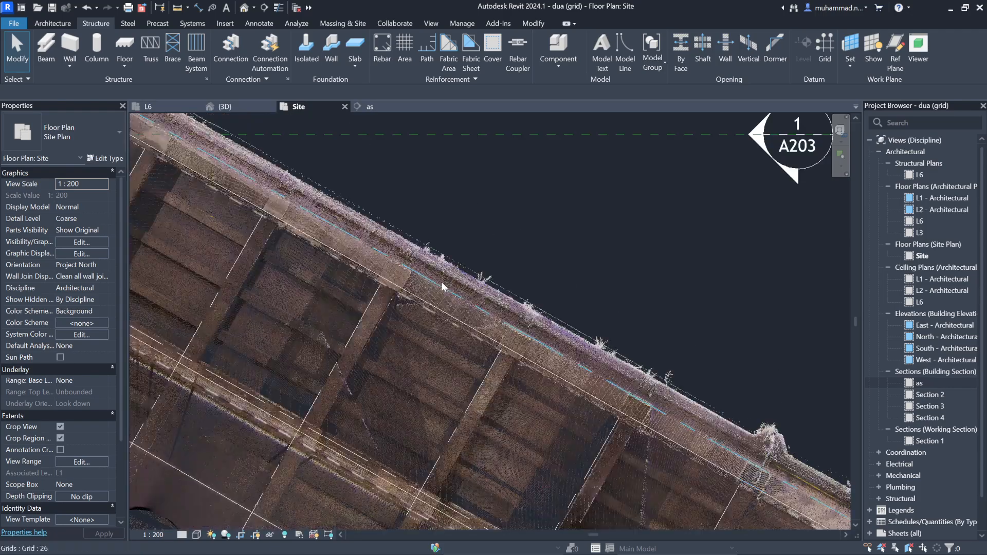
Step: Select the 750 x 750mm column at grid 15 in the Site plan and open the 3D view with it selected
left_click(282, 212)
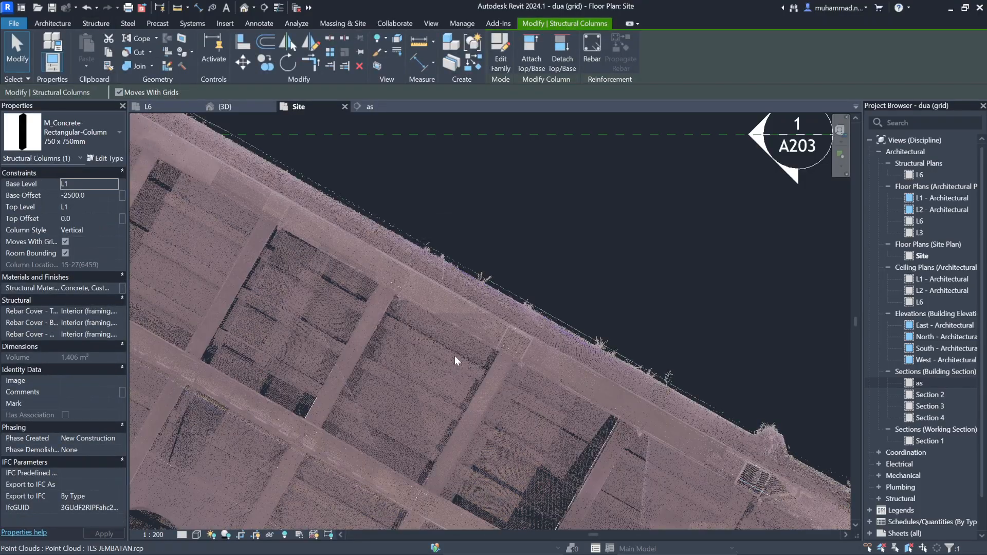
scroll(265, 206, "up", 3)
scroll(640, 290, "down", 5)
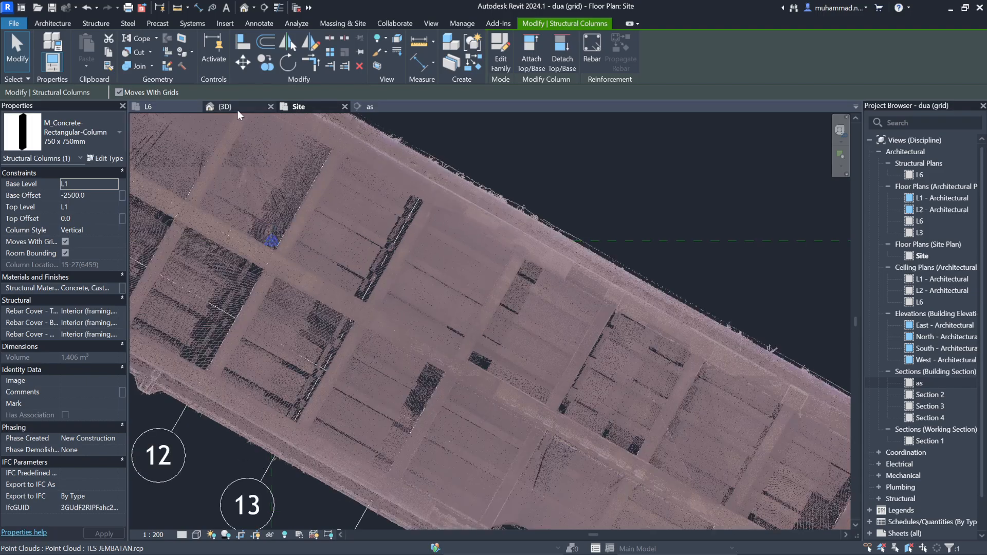
left_click(234, 107)
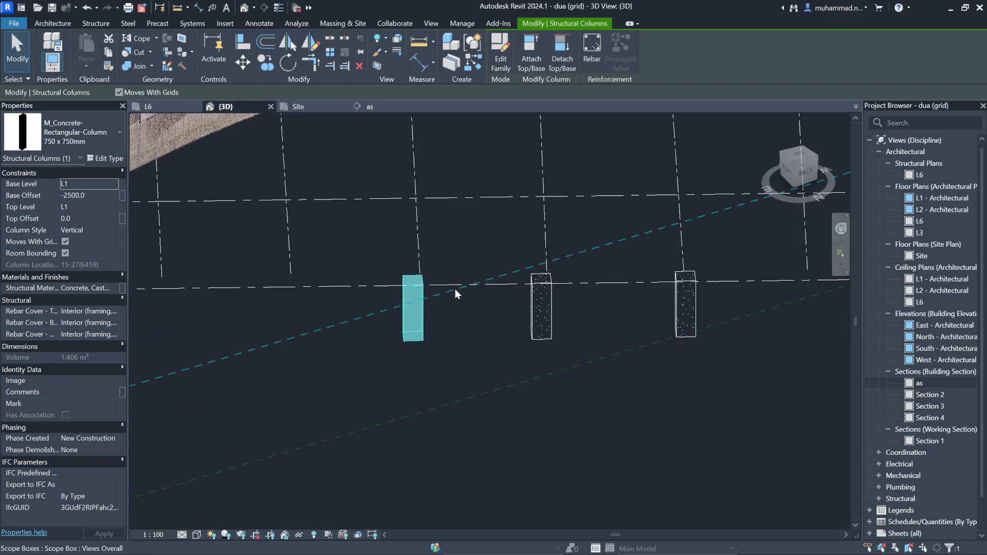
Step: Inspect the three edge columns below the bridge arch from several heights, comparing them with the scanned columns above
scroll(404, 343, "down", 3)
scroll(446, 271, "up", 3)
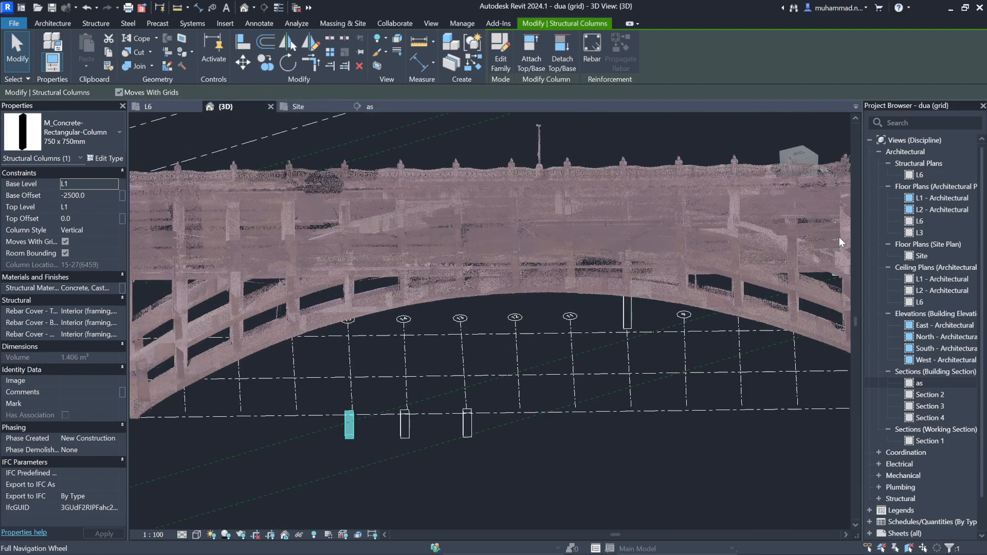
scroll(533, 398, "down", 6)
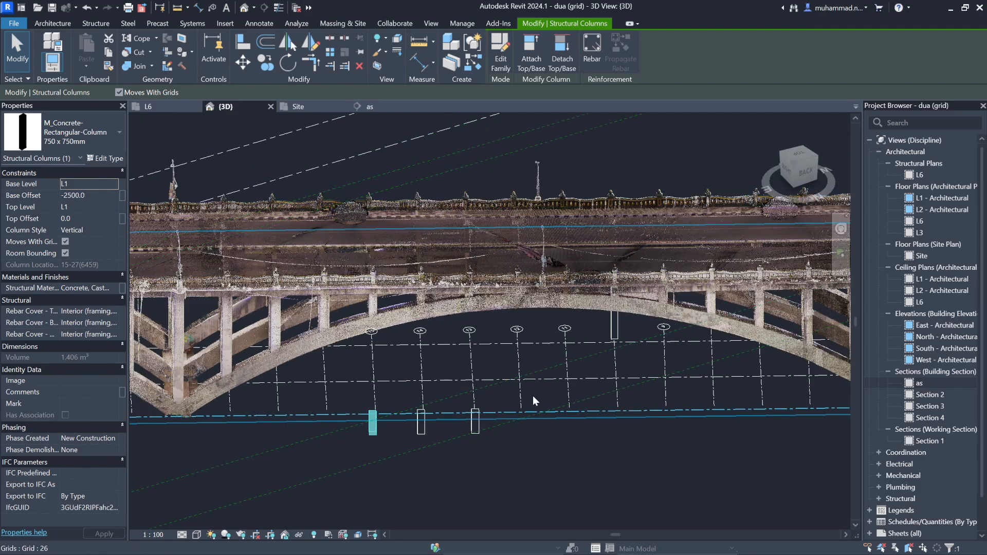
left_click(842, 230)
left_click_drag(588, 370, 591, 310)
scroll(461, 418, "up", 1)
scroll(486, 424, "up", 5)
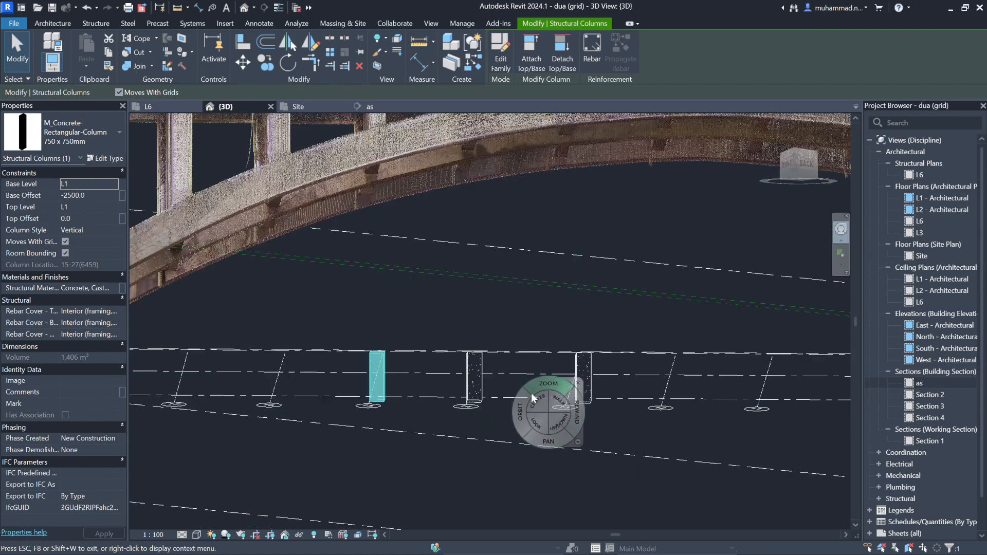
left_click_drag(518, 396, 505, 425)
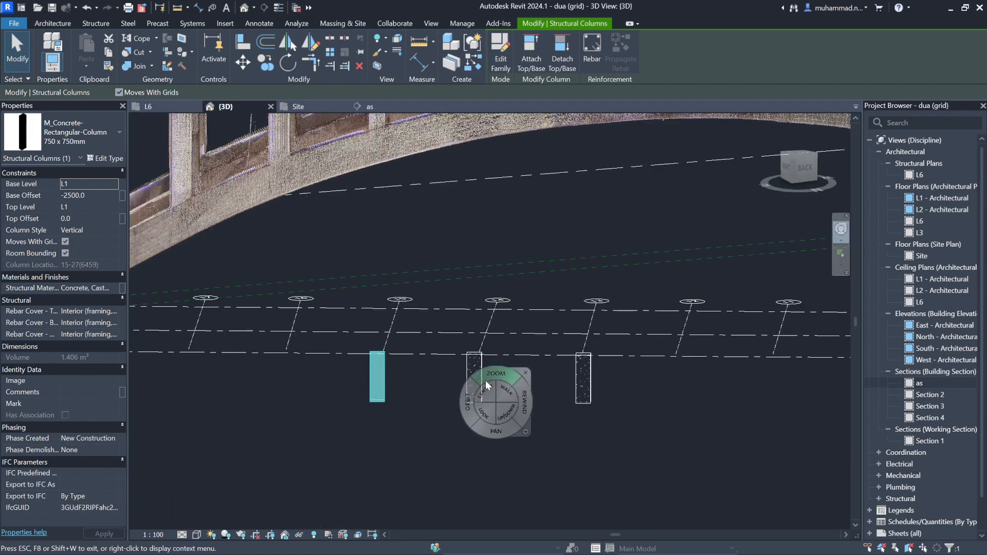
scroll(487, 381, "down", 3)
scroll(466, 333, "up", 4)
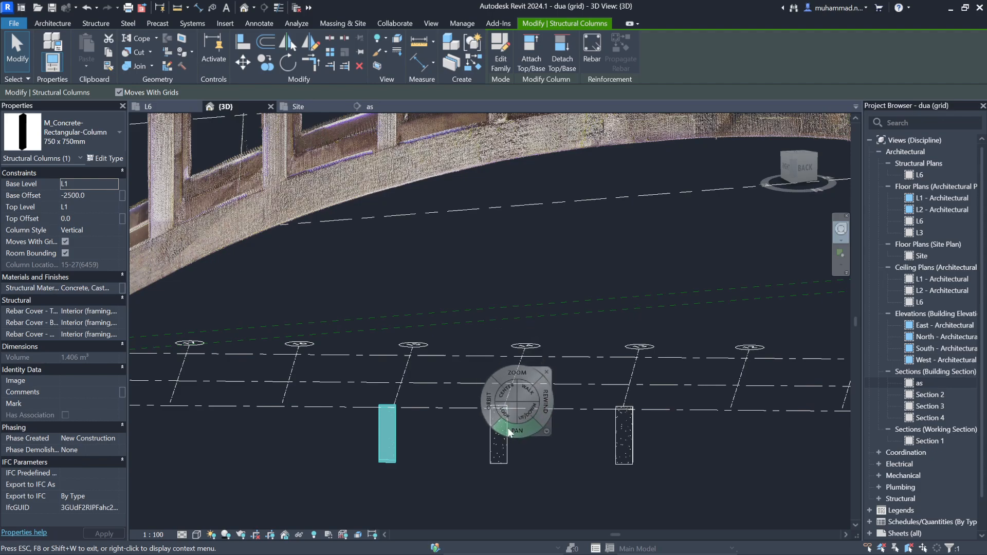
Step: Inspect the scanned columns and arch above the three edge columns in the 3D view, near and far
scroll(605, 400, "down", 3)
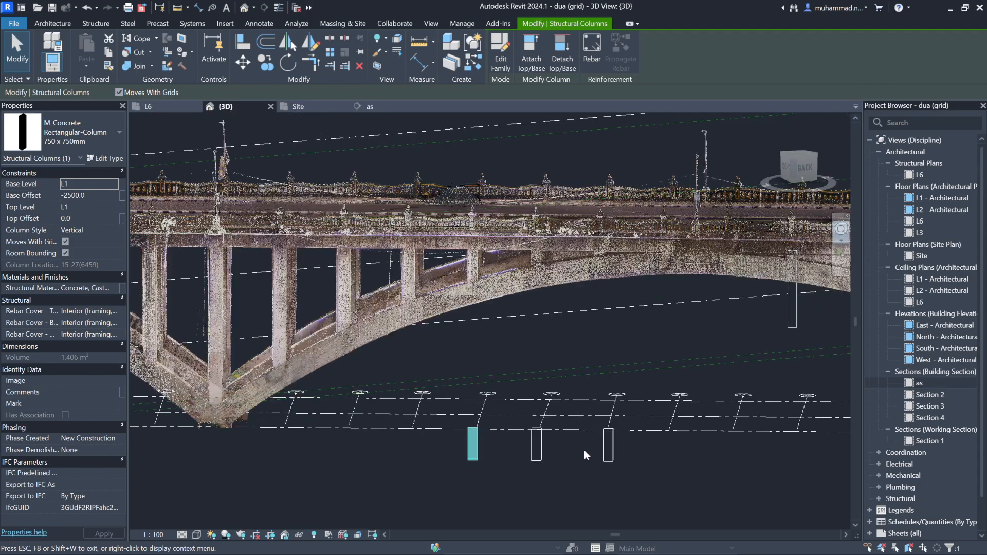
scroll(584, 450, "up", 4)
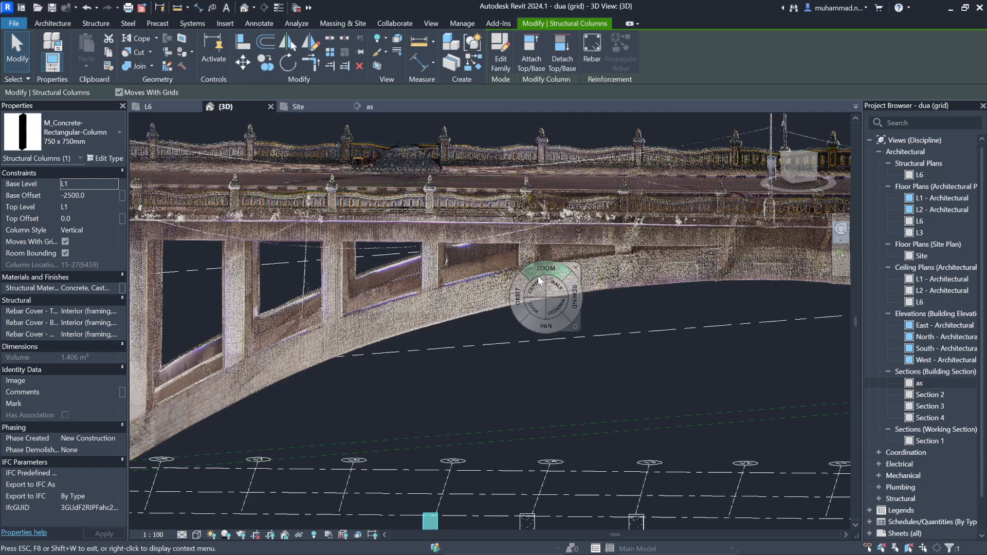
scroll(540, 280, "up", 5)
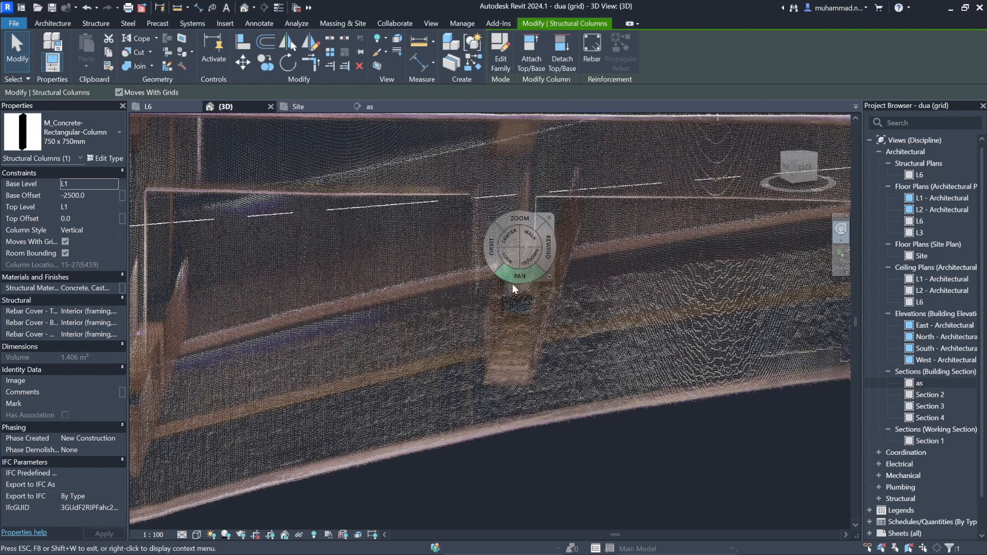
scroll(419, 300, "down", 3)
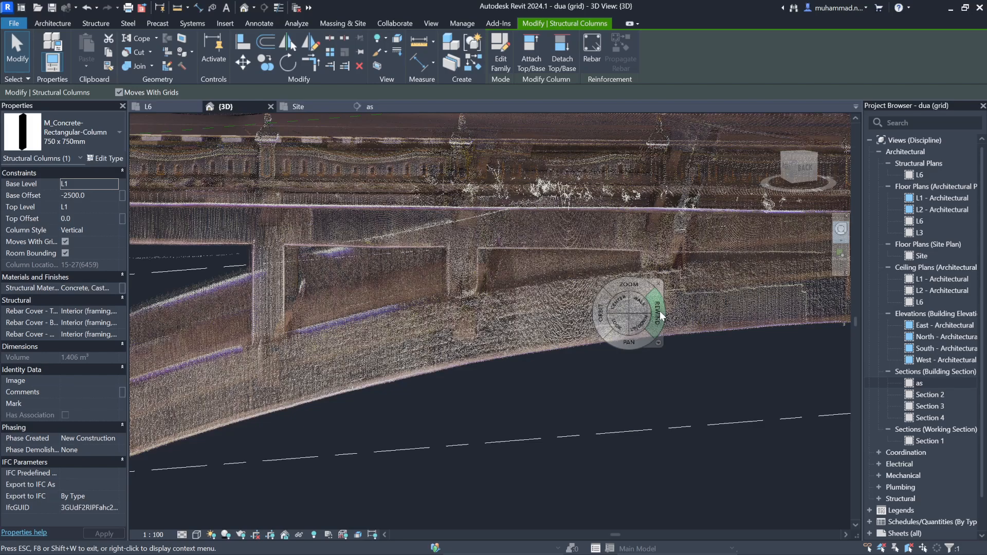
scroll(288, 303, "down", 3)
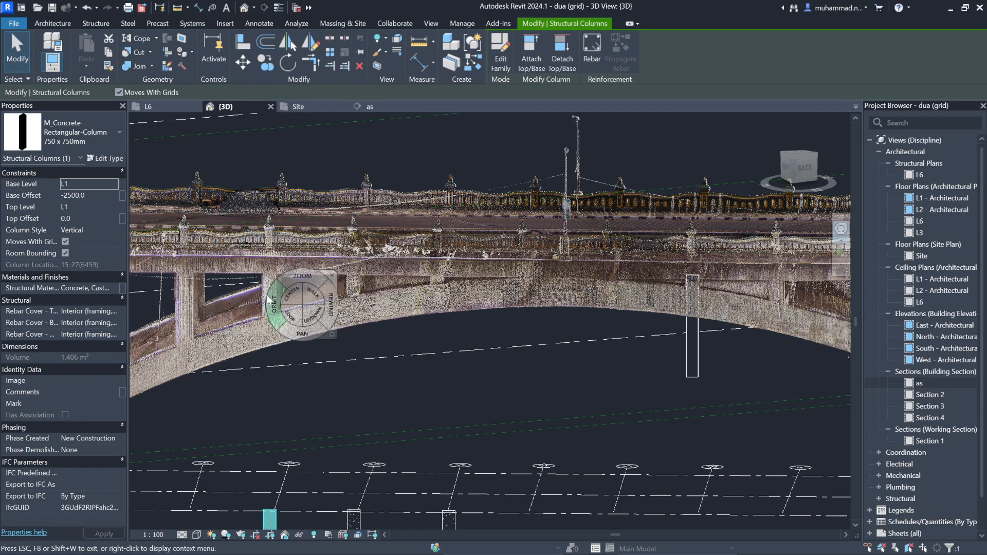
scroll(360, 293, "up", 2)
scroll(372, 312, "up", 3)
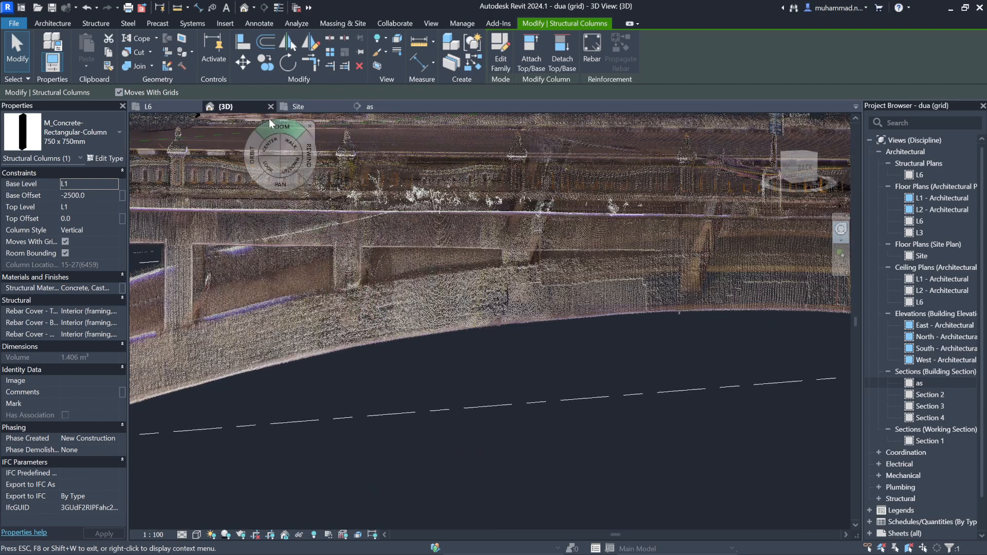
Step: Open section as, clear the column selection and bring the arch around grids 7 to 12 into view
left_click(361, 105)
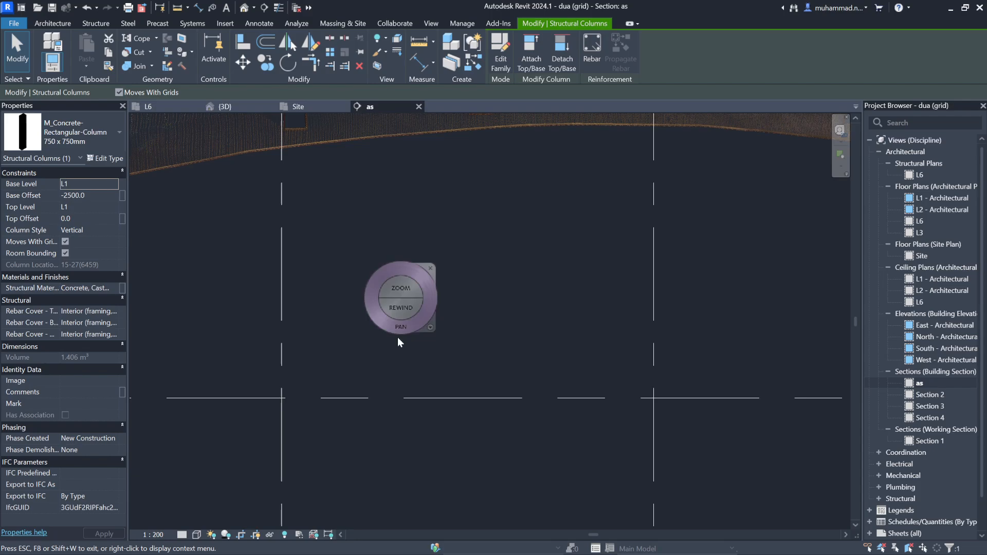
key("Escape")
key("Escape")
scroll(388, 383, "down", 6)
scroll(384, 362, "up", 6)
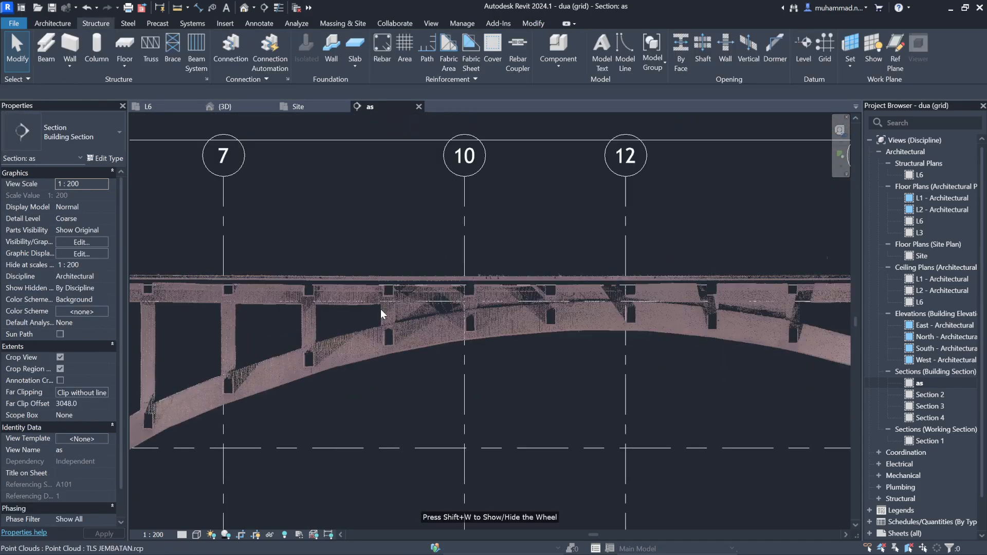
Step: Move level L6 vertically down to an elevation of 12400 in section as
left_click(393, 293)
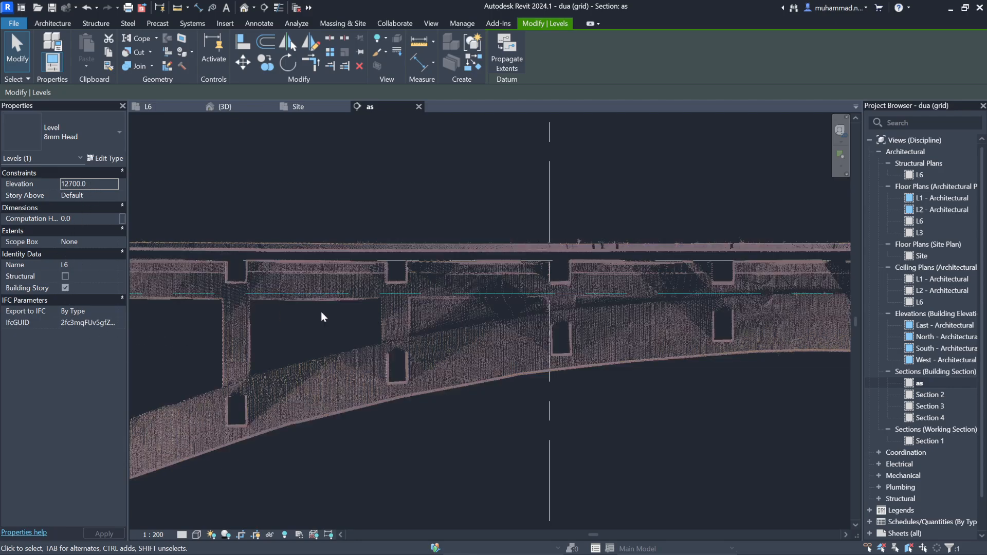
scroll(389, 280, "up", 2)
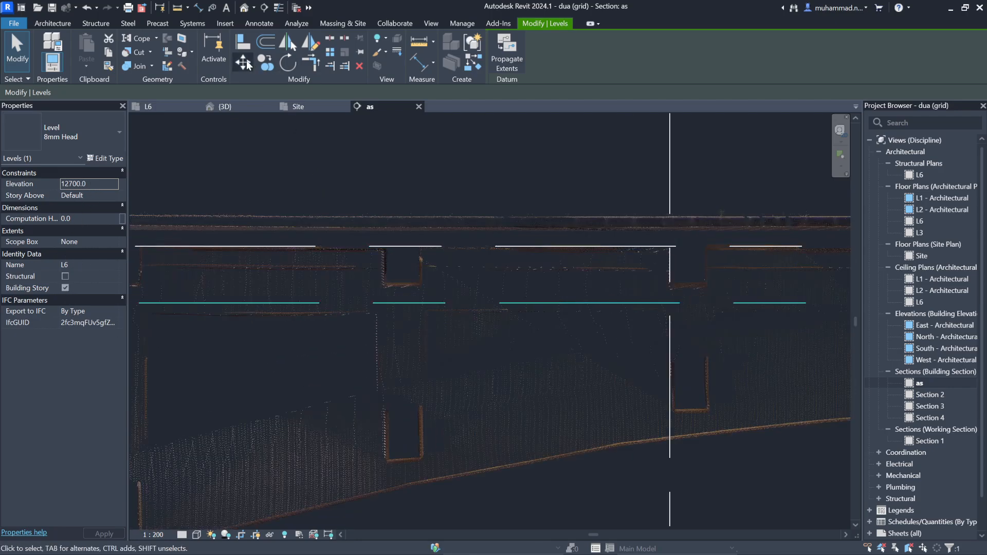
scroll(427, 307, "up", 2)
key("m")
key("v")
left_click(403, 298)
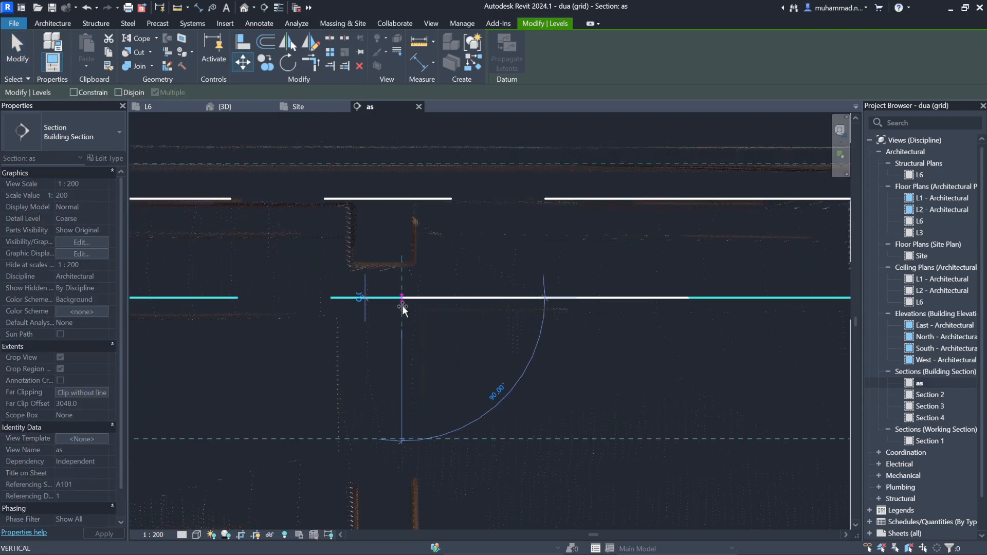
left_click(402, 327)
scroll(403, 327, "down", 3)
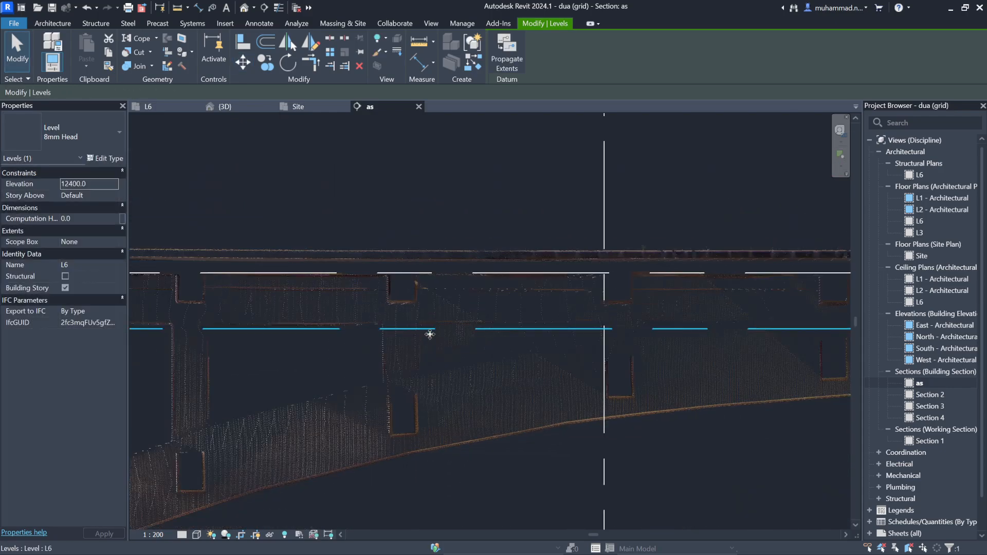
Step: Open the L6 floor plan and examine the scanned beams and edge columns around grids 11 to 15
left_click(157, 106)
scroll(478, 249, "up", 4)
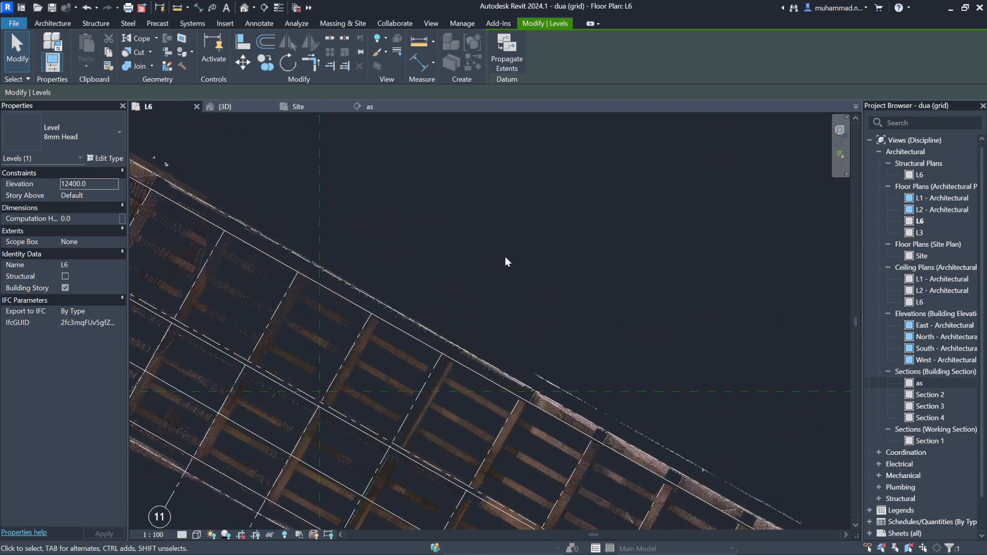
scroll(563, 326, "down", 4)
scroll(489, 291, "up", 4)
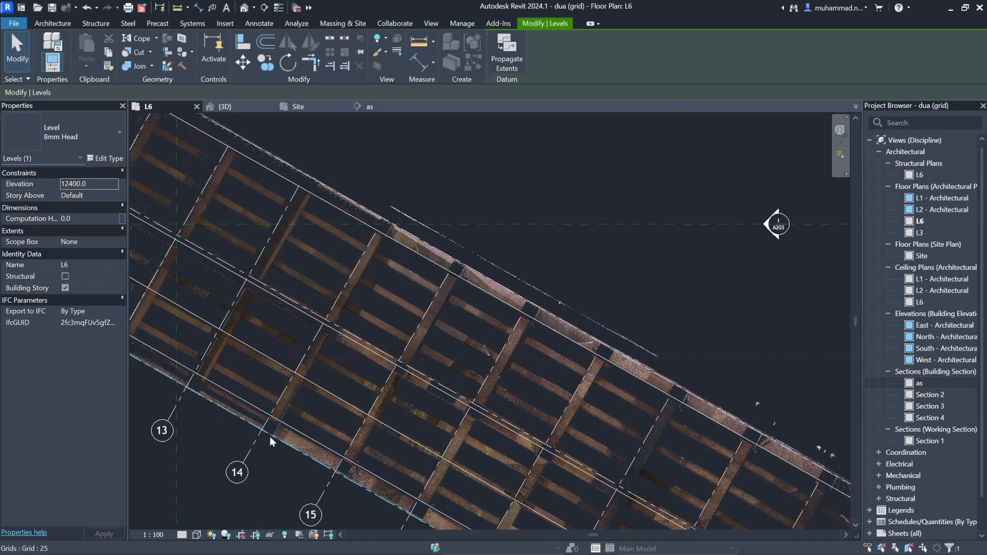
Step: Select the grid 15 column in the 3D view and check its location in the L6 plan and section as
left_click(226, 107)
scroll(444, 338, "down", 5)
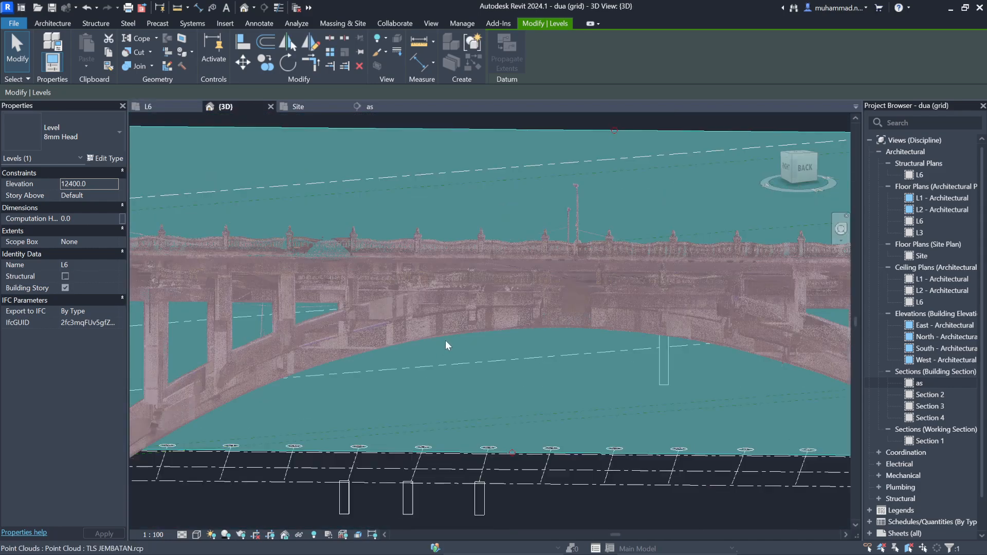
left_click(409, 399)
left_click(155, 108)
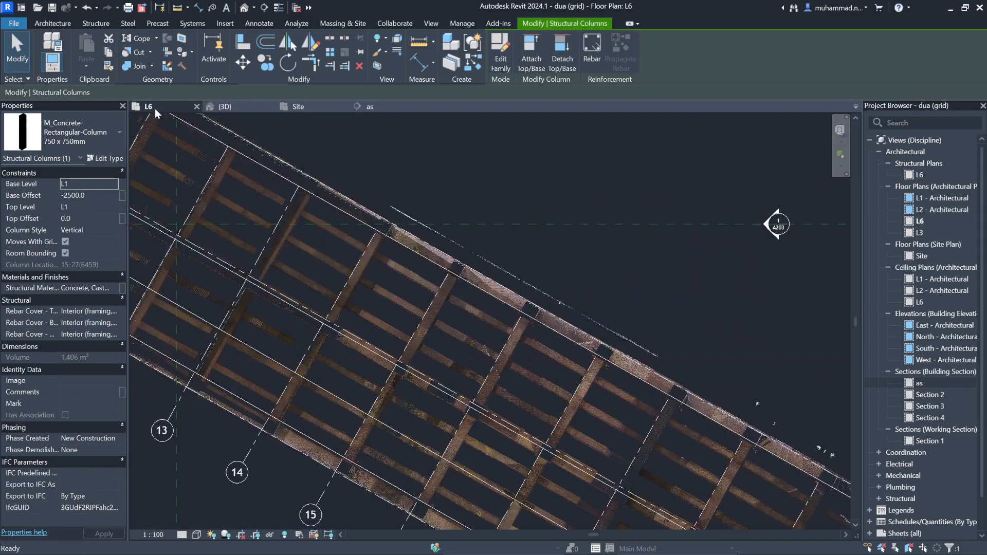
scroll(427, 356, "down", 5)
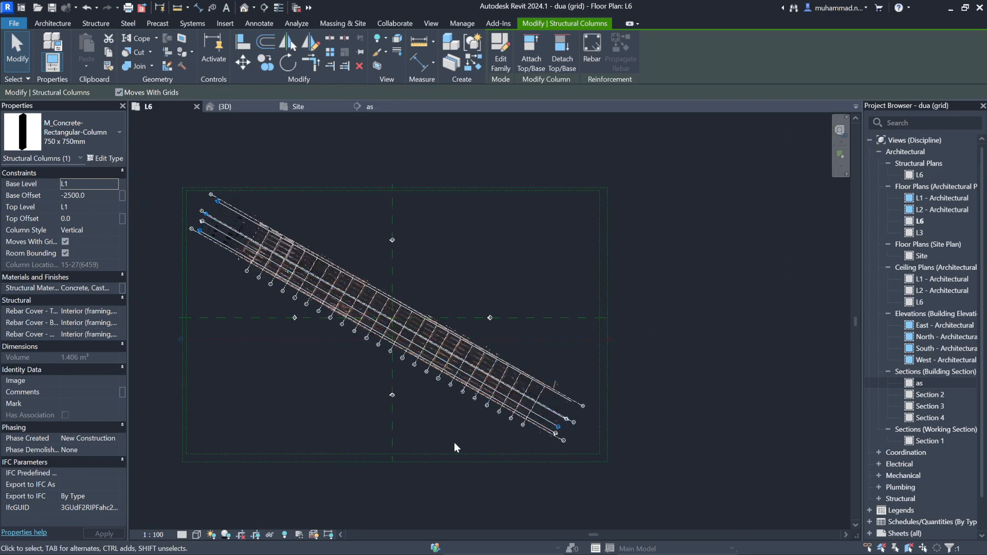
scroll(309, 298, "up", 3)
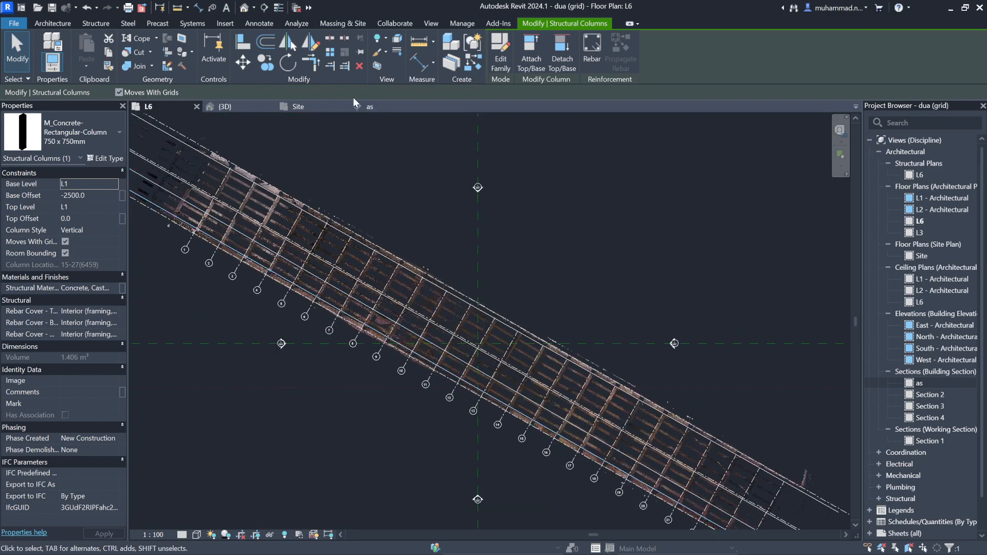
left_click(372, 107)
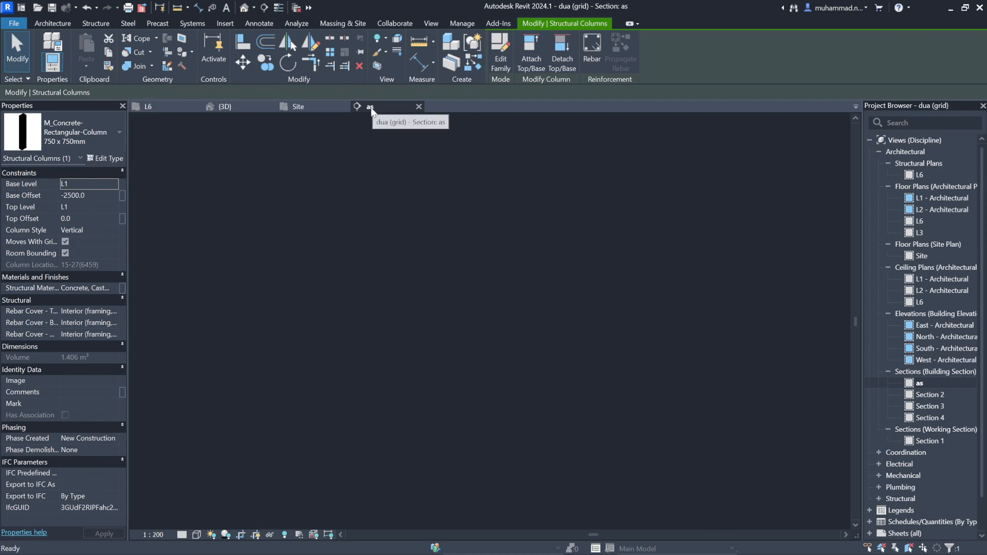
scroll(376, 301, "down", 7)
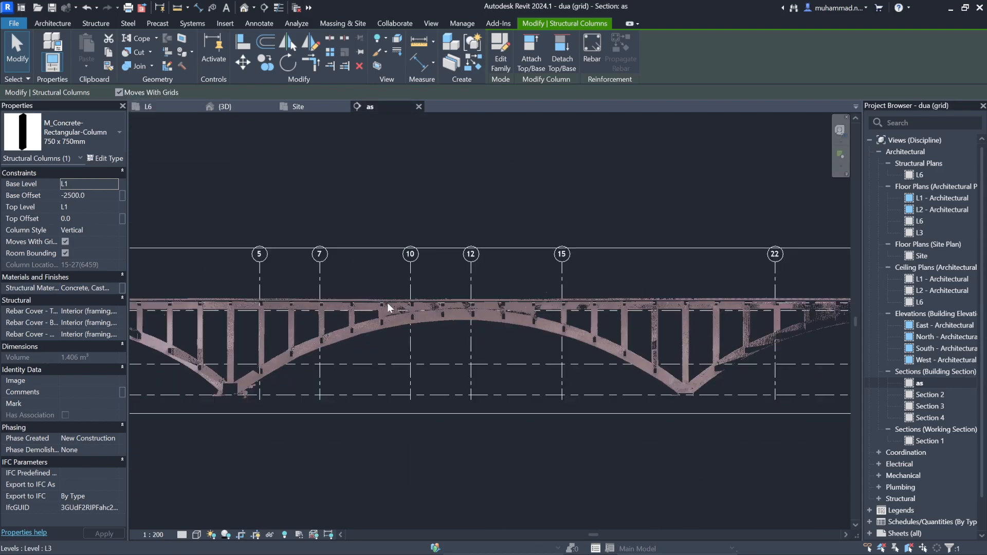
Step: Return to the 3D view, compare the edge columns with the scanned arch and clear the selection
left_click(248, 109)
scroll(418, 395, "up", 5)
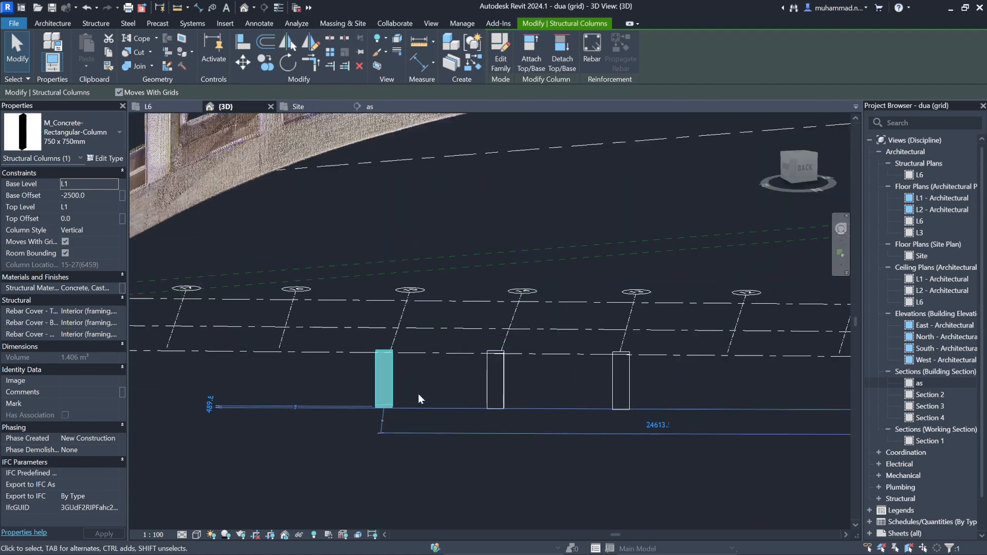
scroll(449, 411, "down", 4)
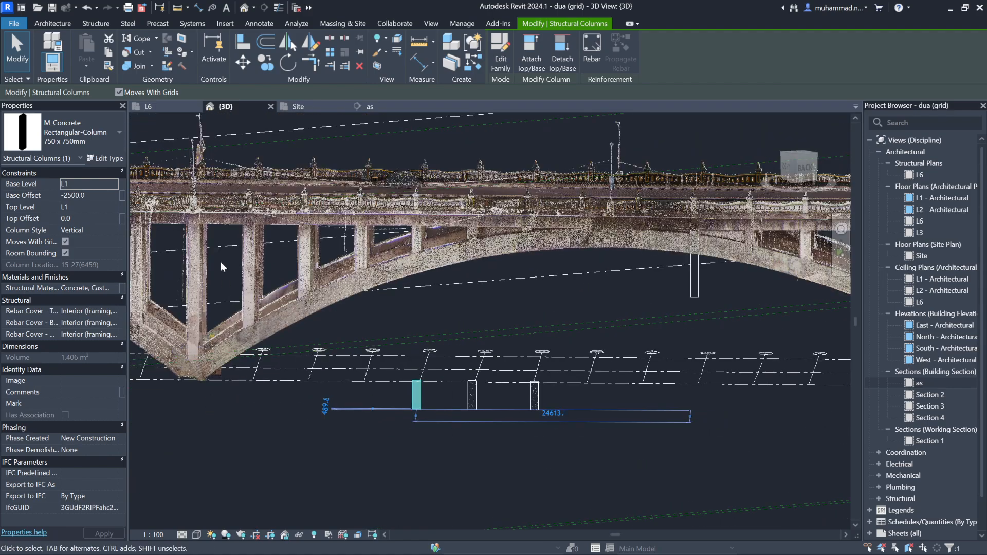
left_click(300, 422)
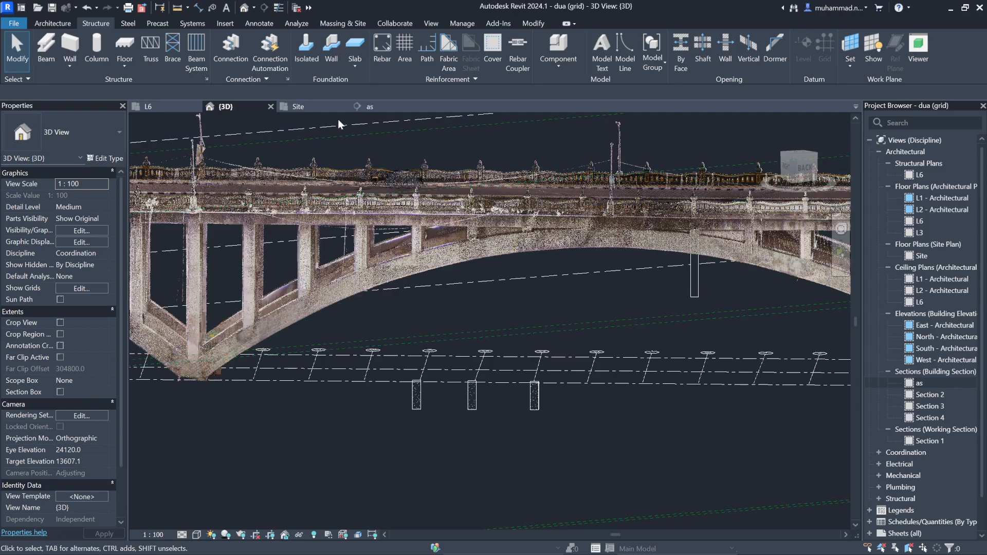
scroll(404, 408, "up", 5)
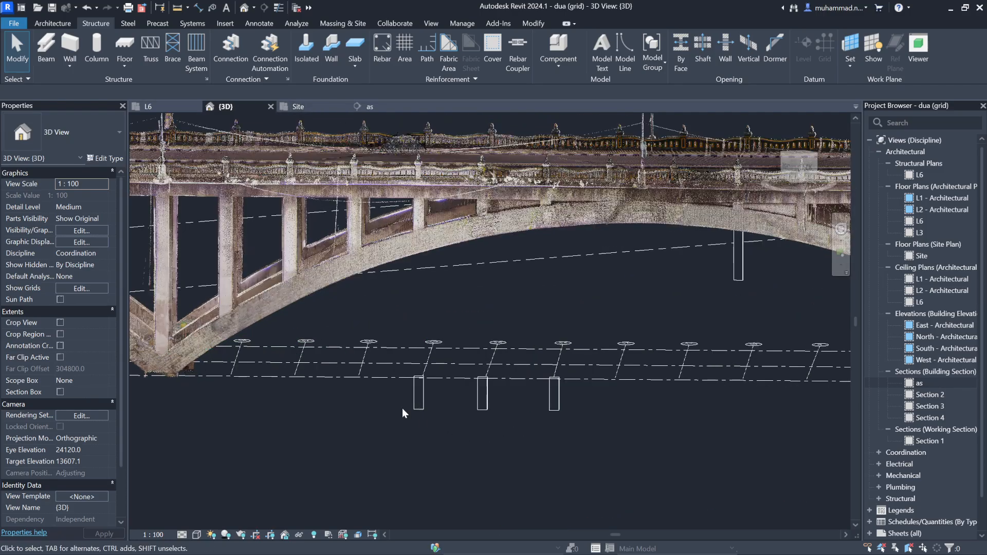
Step: Set the base level of the 750 x 750mm column at grid 15 to L6
left_click(439, 400)
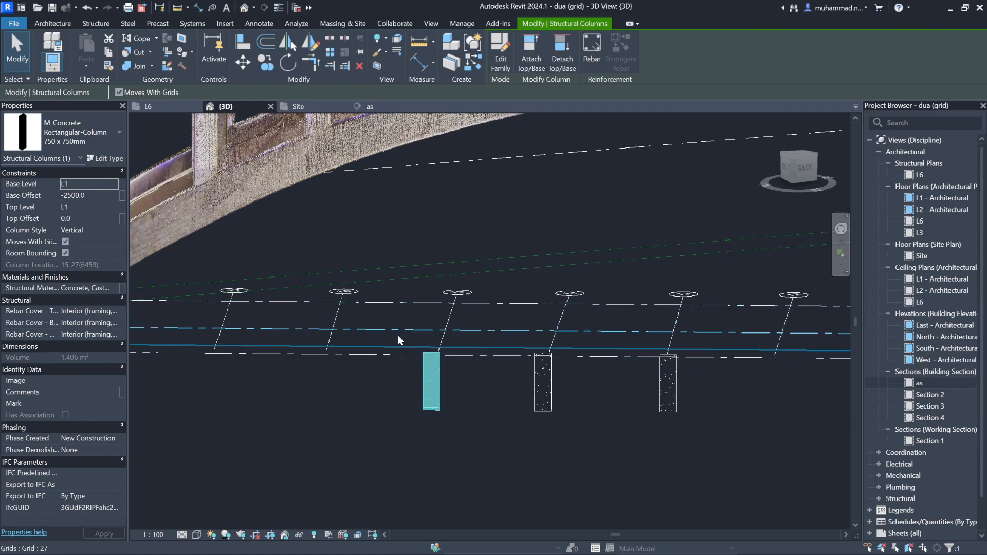
left_click(91, 176)
left_click(341, 437)
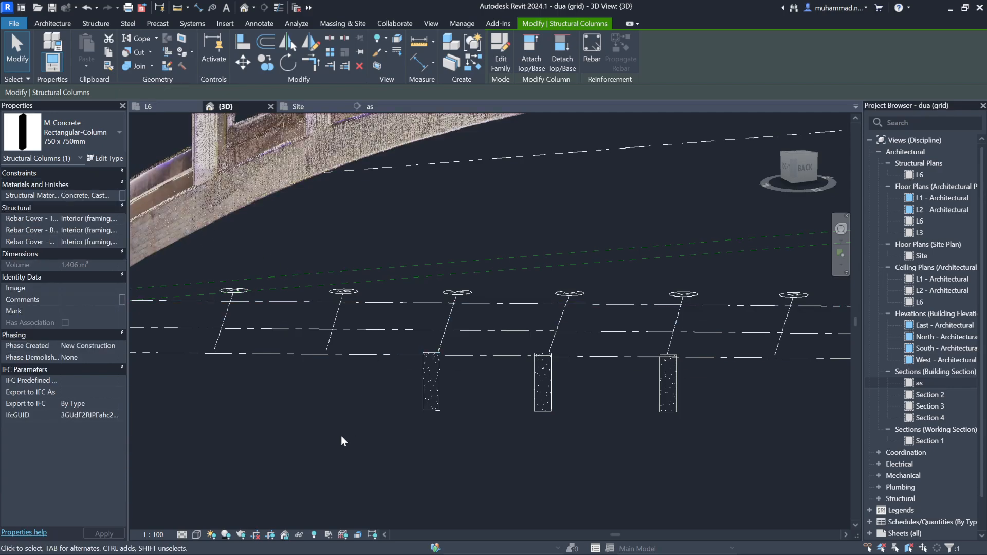
left_click(427, 385)
left_click(83, 173)
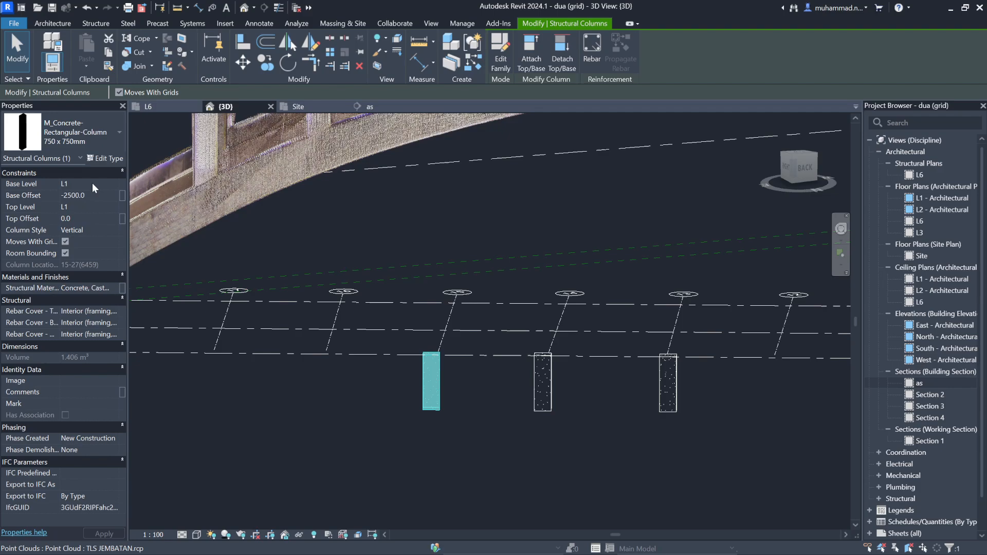
left_click(114, 183)
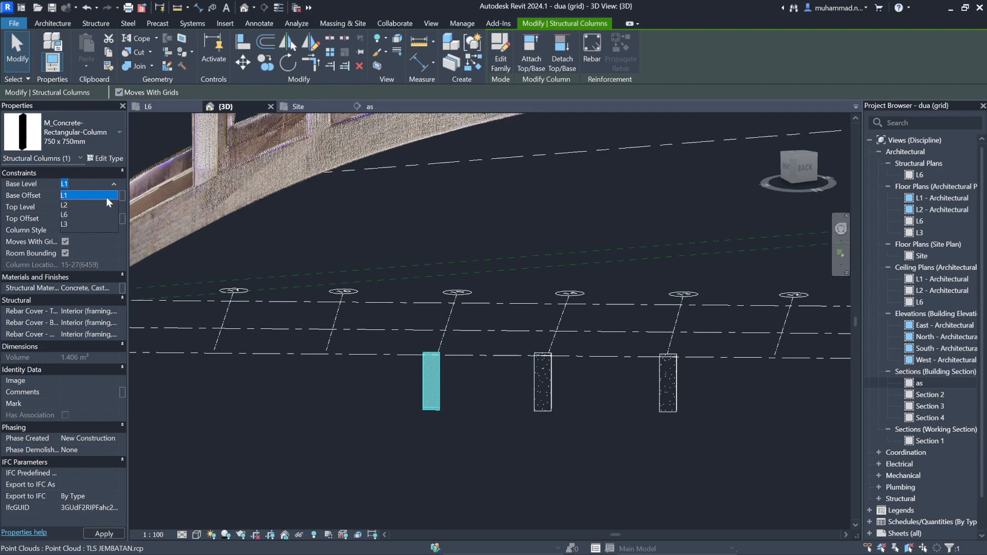
left_click(95, 216)
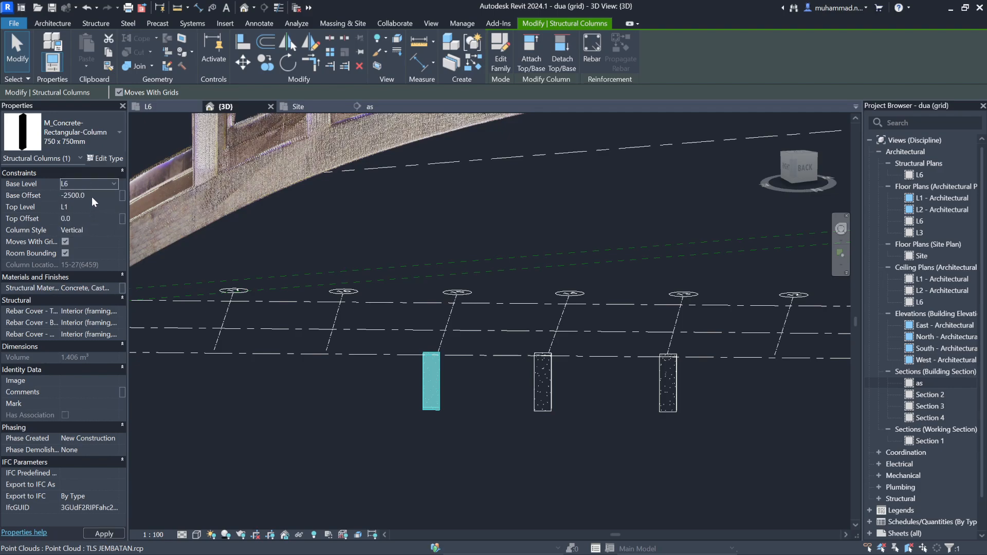
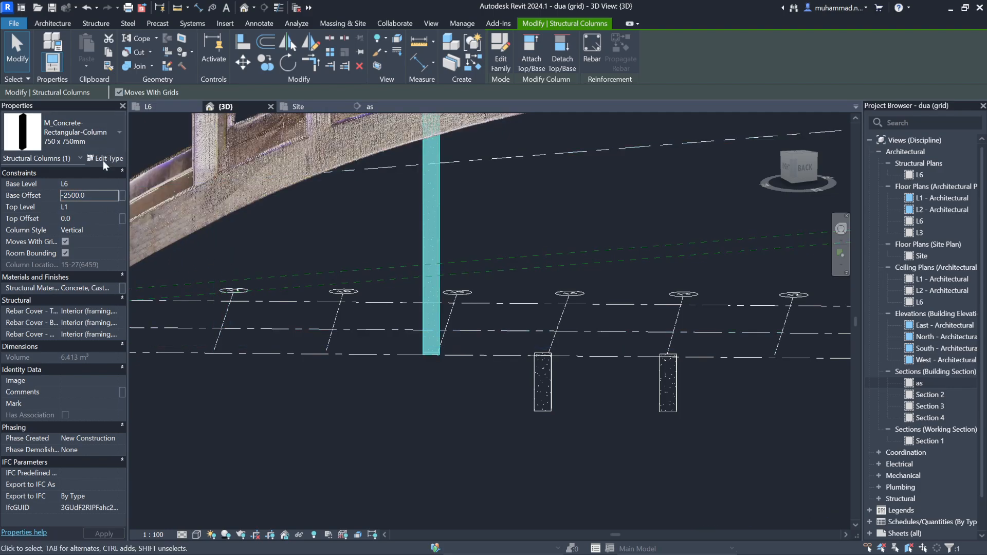
Step: Inspect the grid 15 column's height against the scanned column and arch, and reselect it
scroll(349, 298, "down", 5)
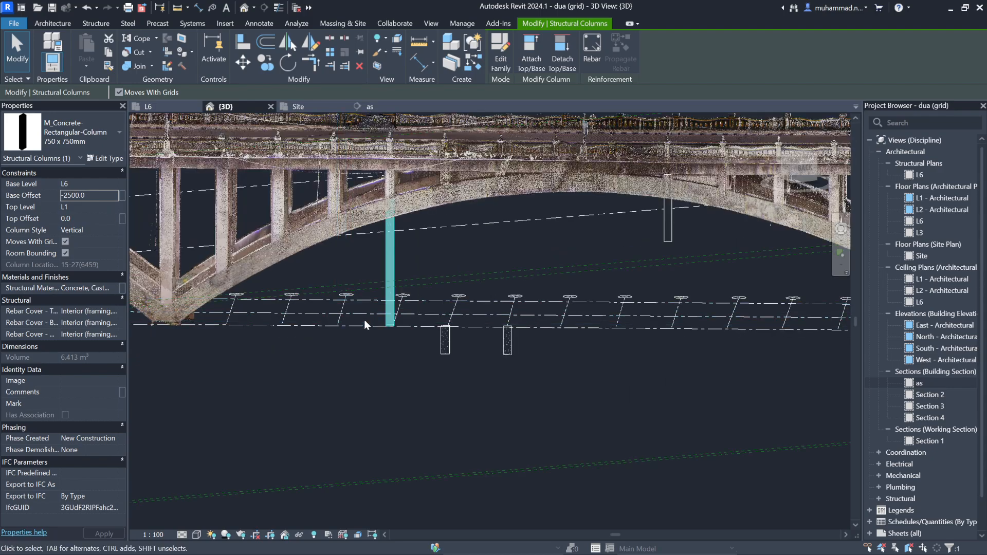
scroll(355, 163, "up", 5)
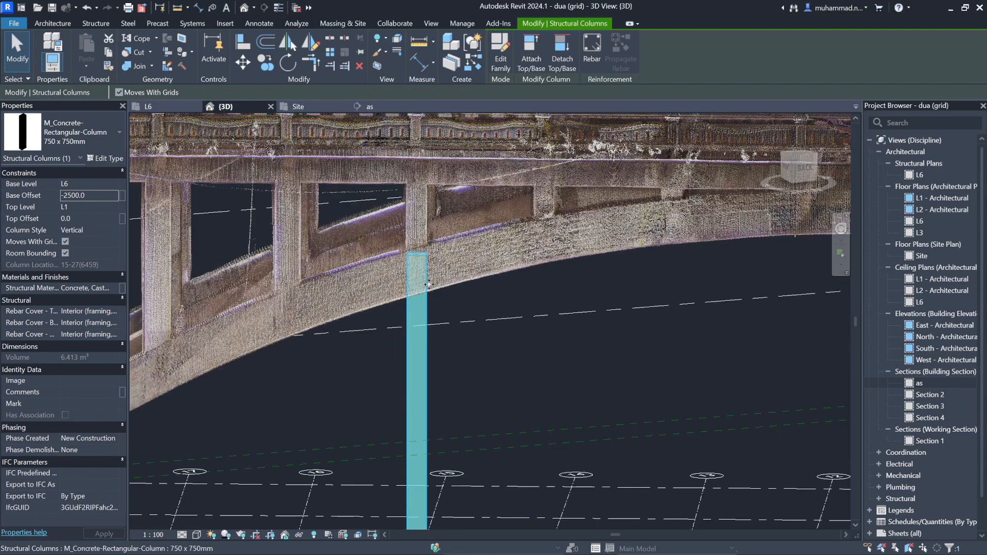
scroll(515, 310, "down", 5)
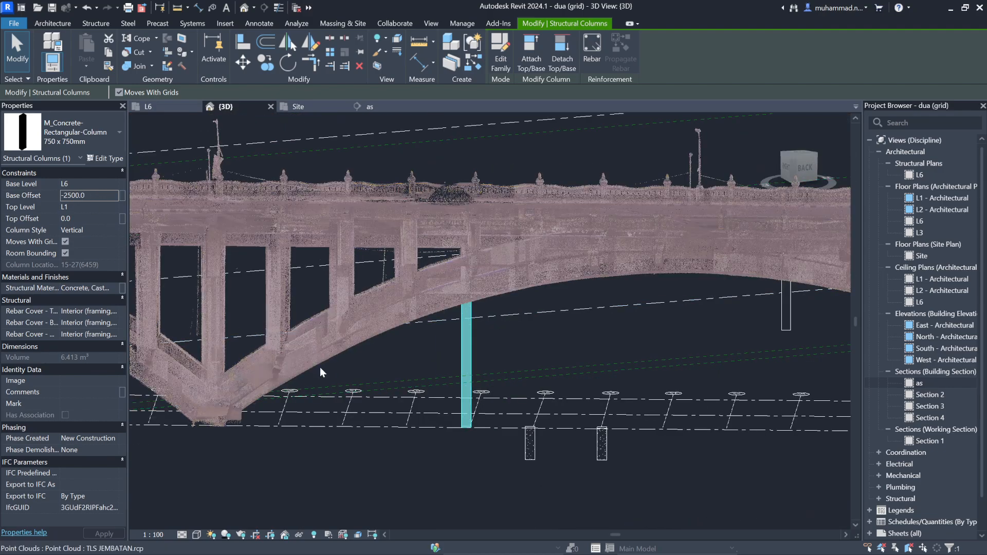
left_click(416, 479)
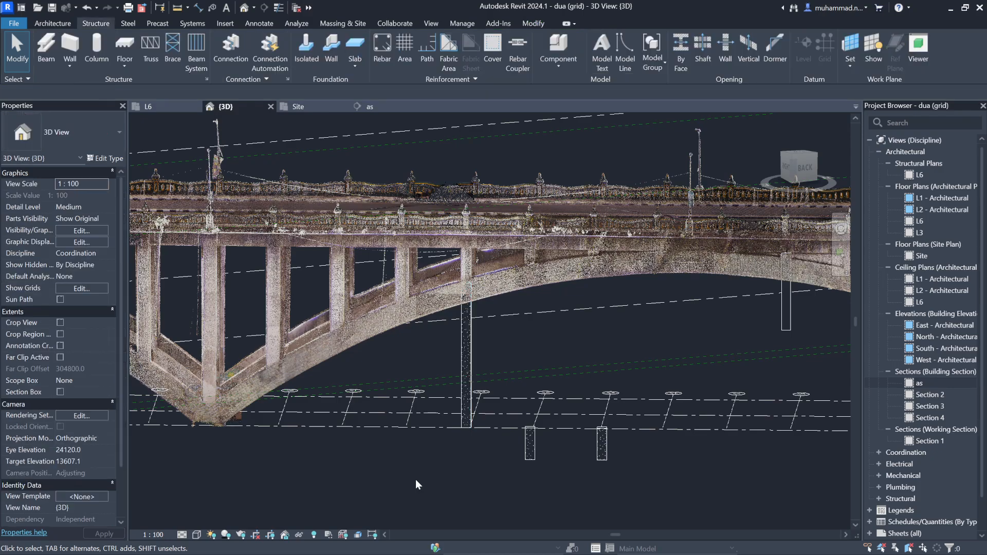
left_click(473, 334)
scroll(471, 299, "up", 3)
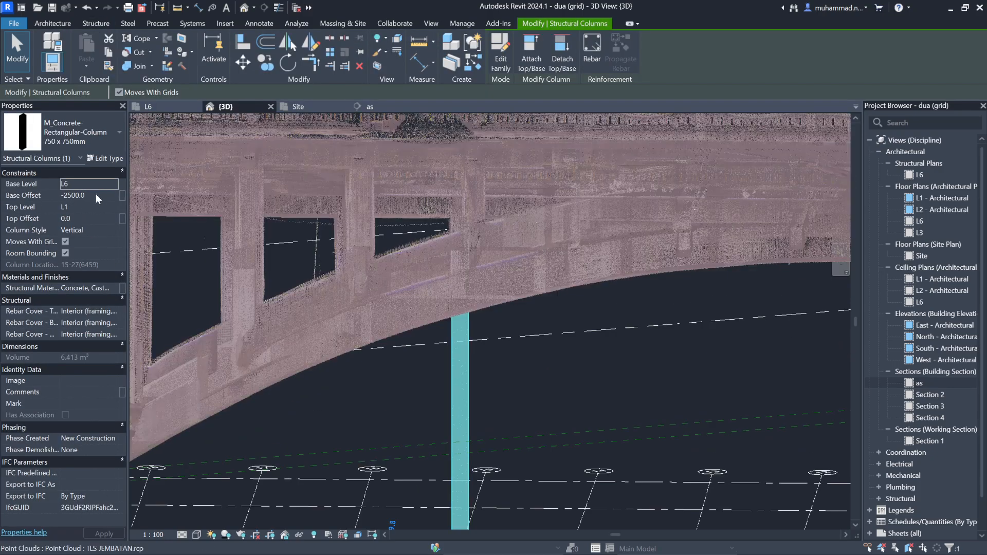
Step: Set the base offset of the 750 x 750mm column at grid 15 to 0.0 and clear the selection
left_click(96, 196)
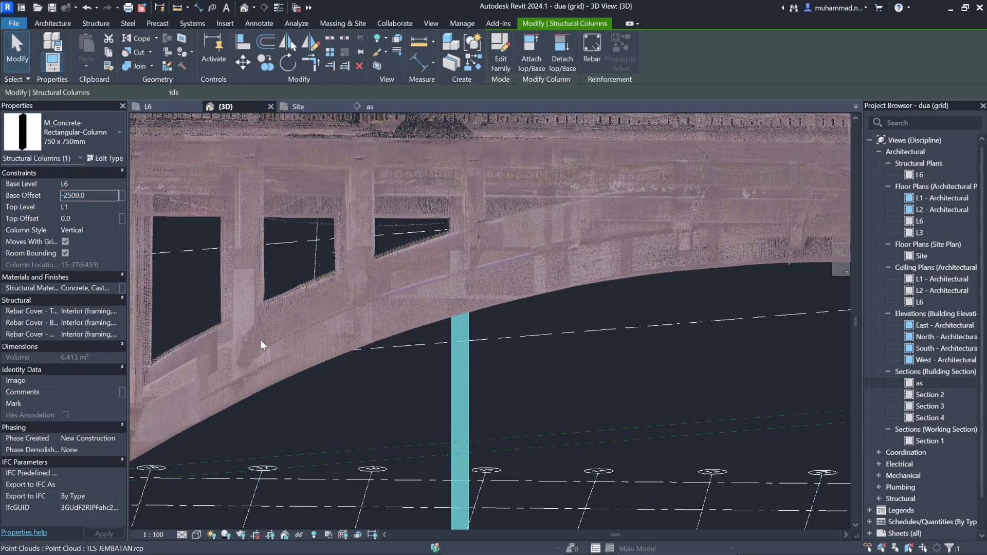
left_click(96, 196)
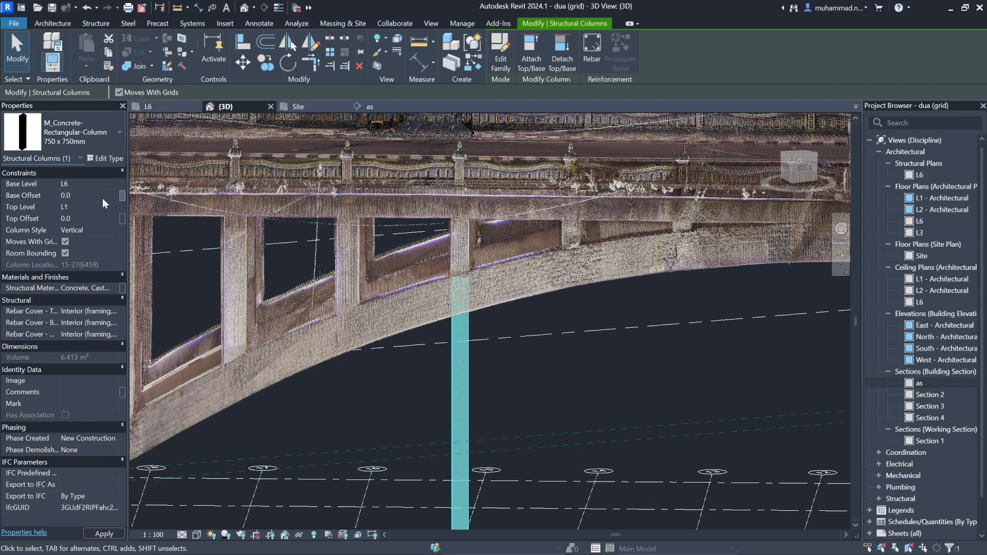
left_click(524, 354)
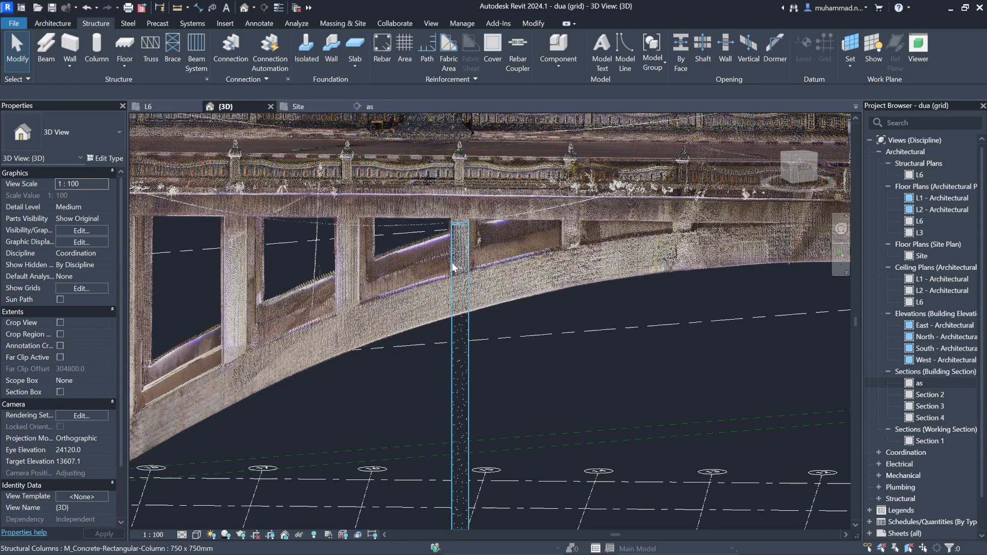
Step: Check the grid 15 column's location in the L6 plan and section as, reselecting it in the 3D view between checks
left_click(165, 104)
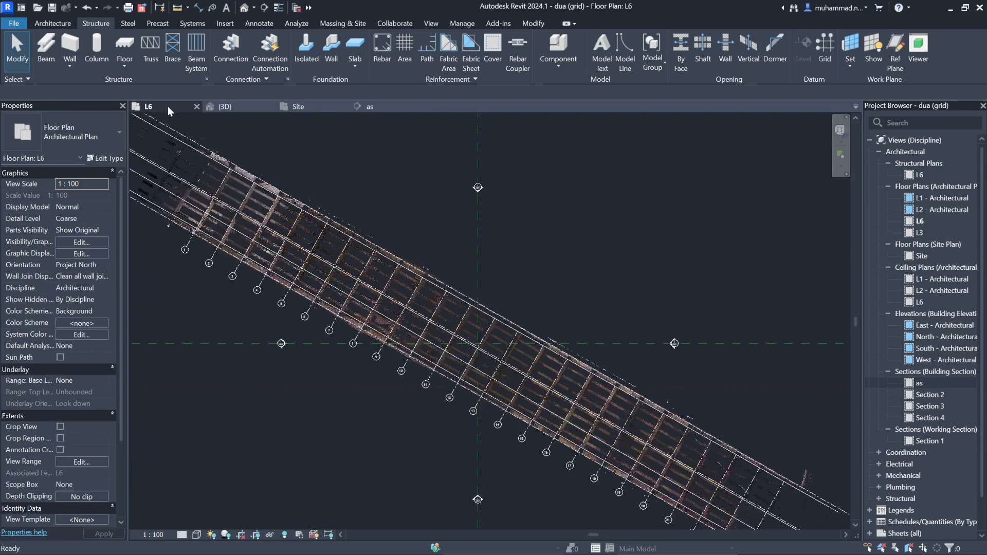
scroll(620, 410, "up", 3)
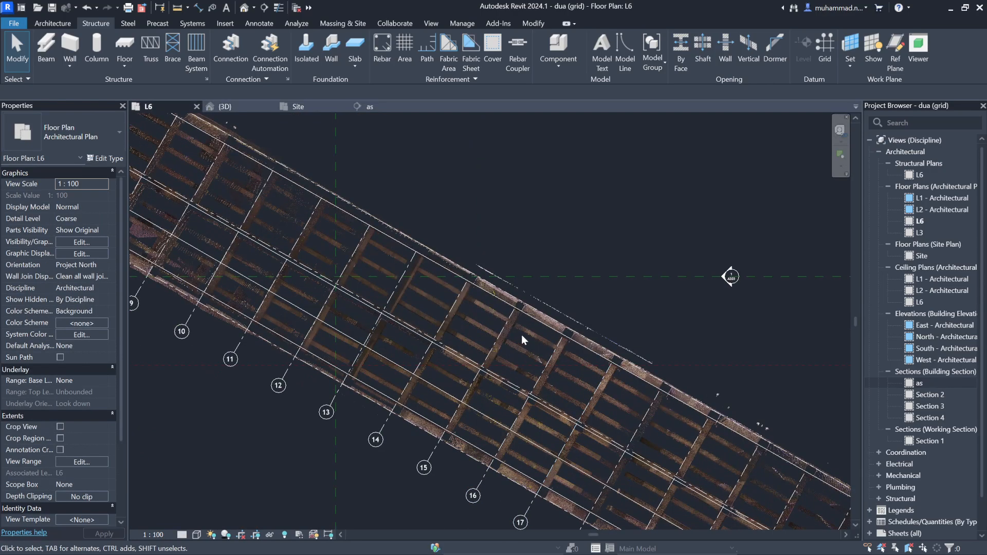
left_click(380, 107)
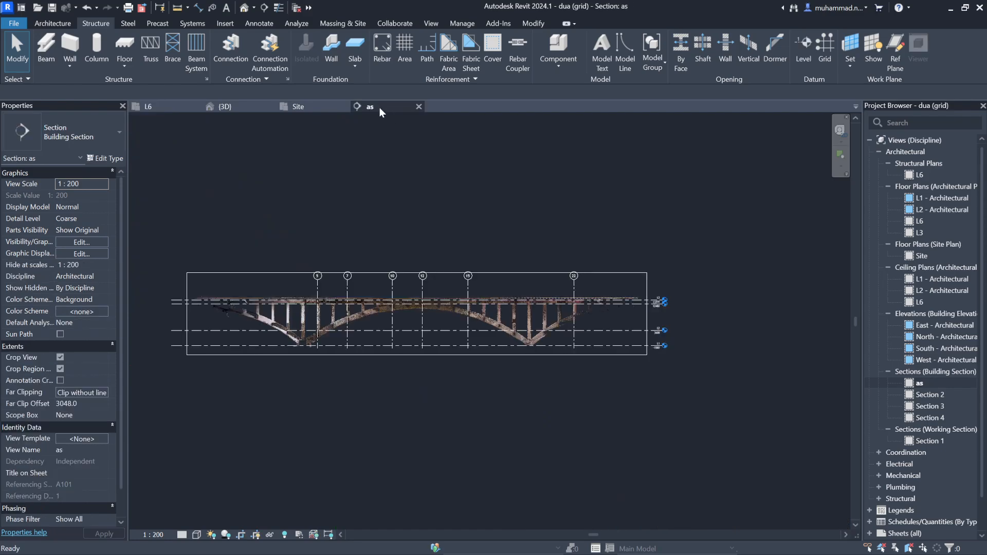
left_click(251, 107)
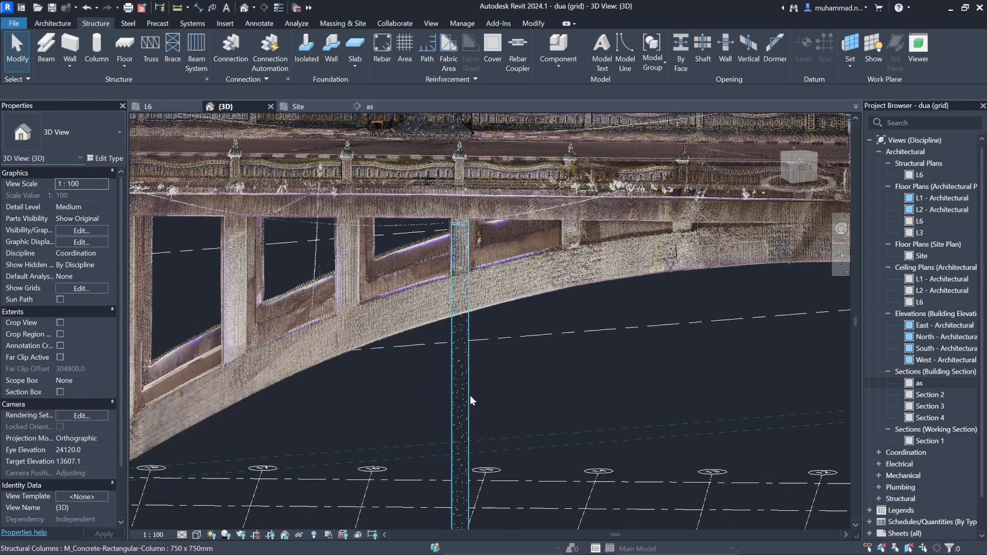
left_click(469, 393)
left_click(166, 107)
scroll(478, 320, "down", 5)
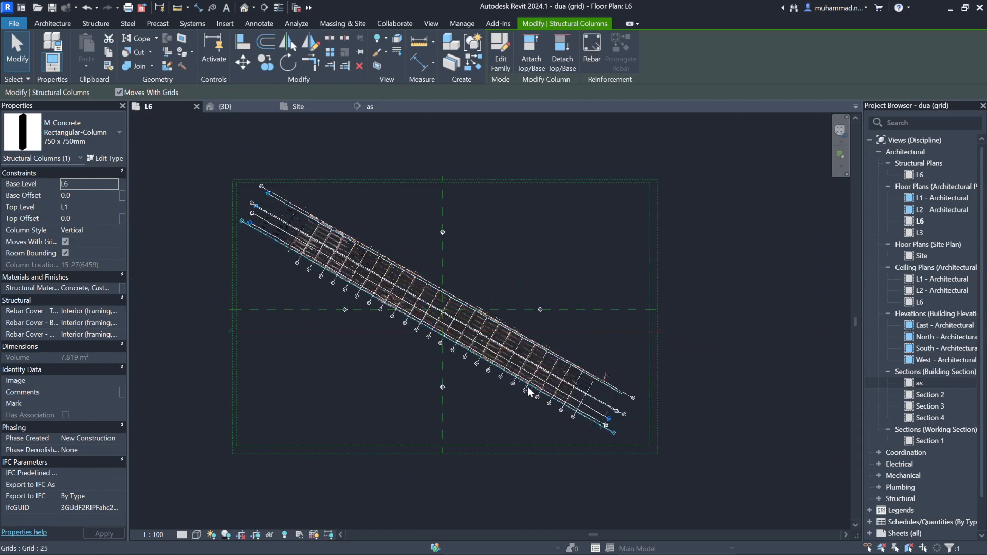
scroll(427, 250, "up", 4)
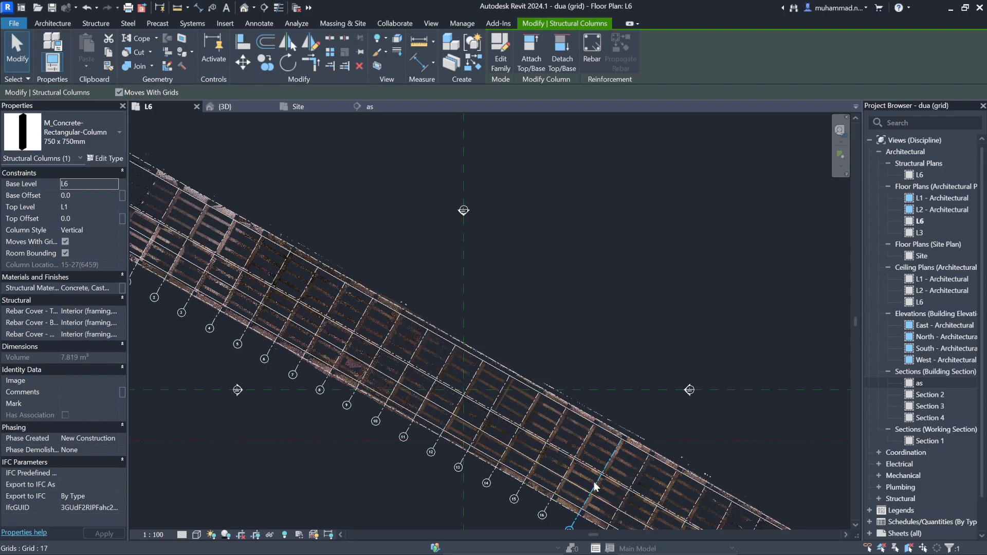
left_click(370, 107)
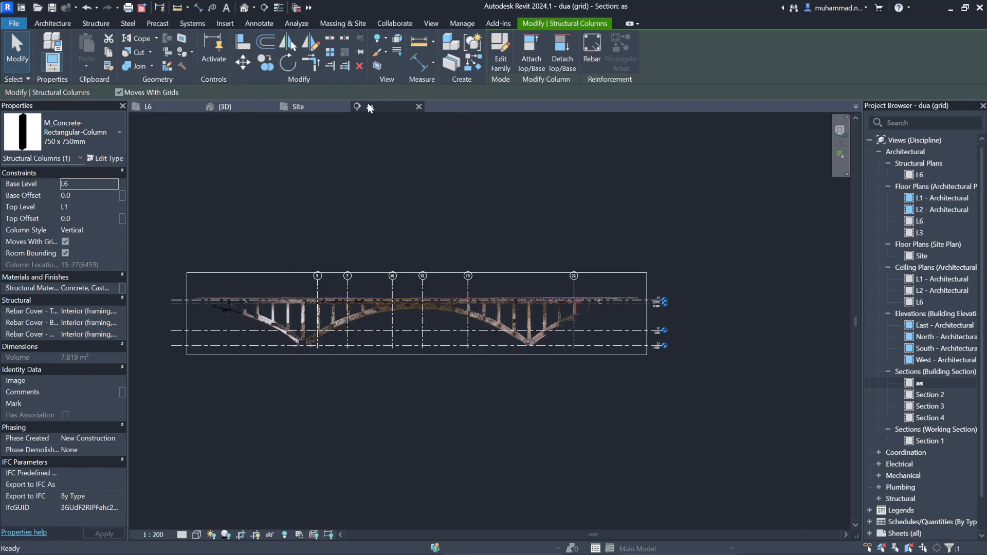
scroll(383, 308, "up", 5)
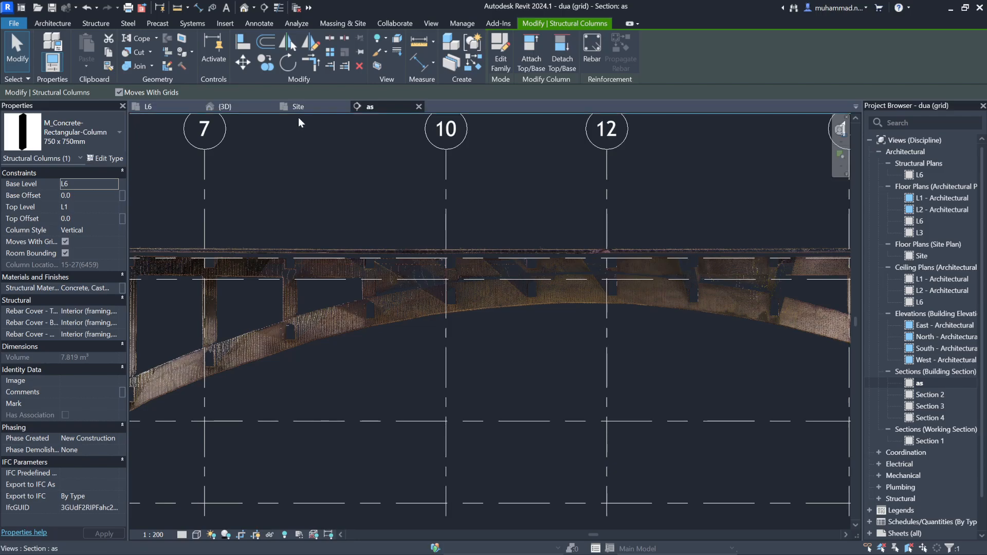
left_click(211, 107)
Step: Orbit around the selected column in the 3D view and compare its top and sides with the scanned column, deck and arch
scroll(437, 288, "down", 3)
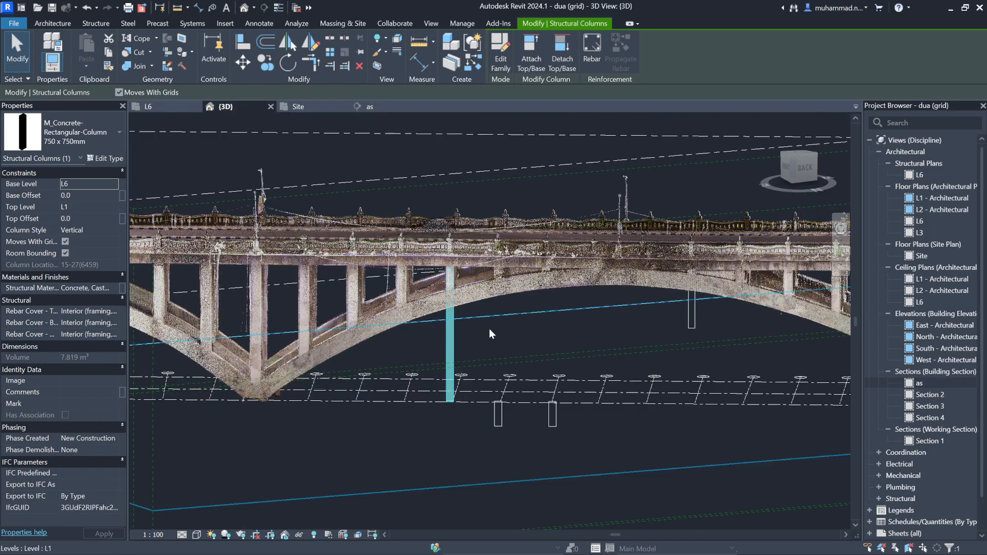
scroll(474, 323, "up", 3)
middle_click_drag(475, 323, 363, 136, "shift")
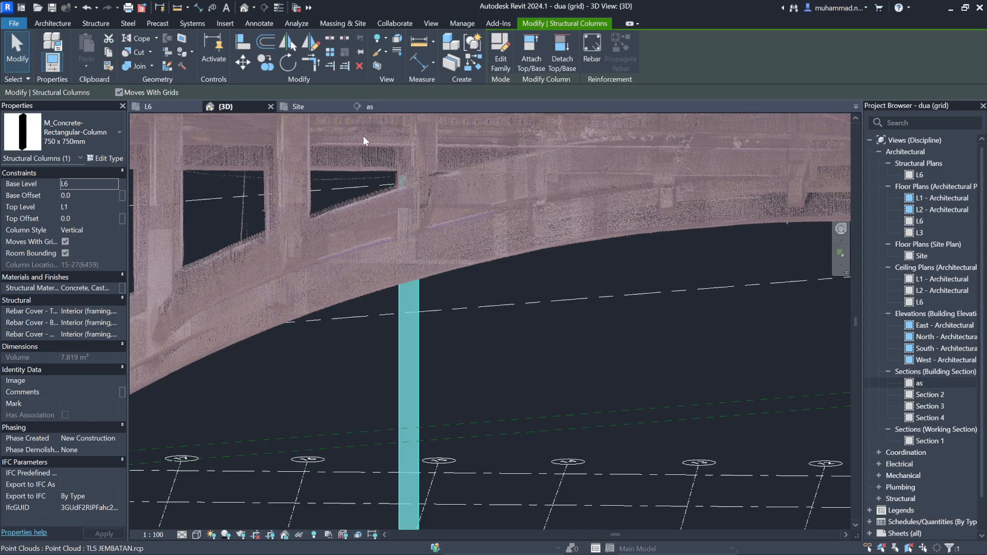
scroll(440, 197, "up", 5)
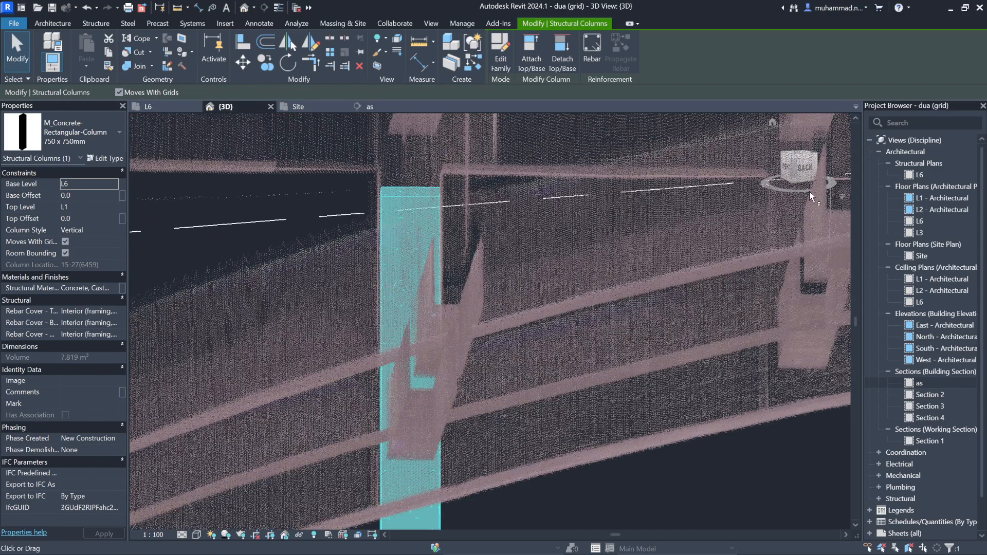
scroll(381, 374, "down", 3)
scroll(381, 374, "down", 3)
scroll(777, 298, "down", 3)
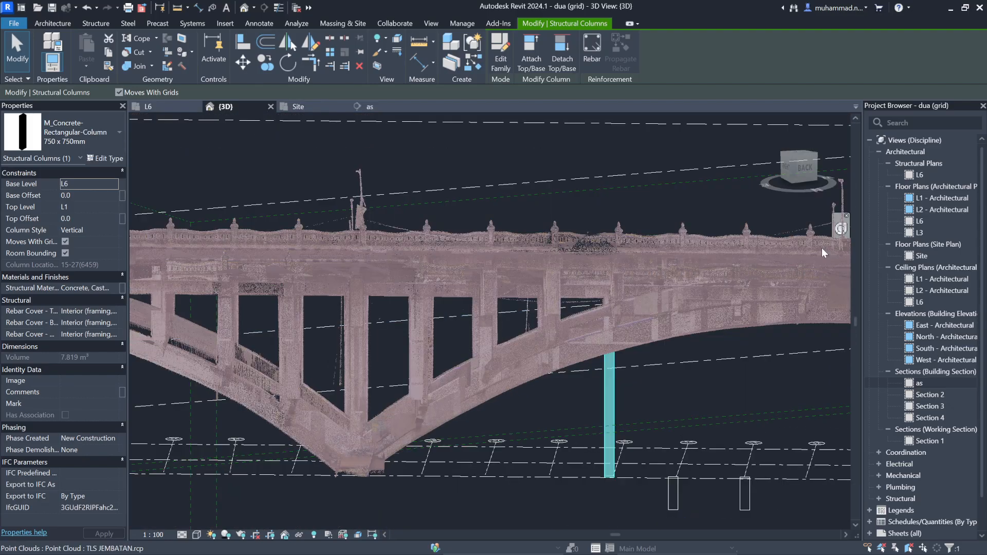
left_click(840, 228)
left_click_drag(596, 303, 461, 303)
scroll(640, 311, "up", 8)
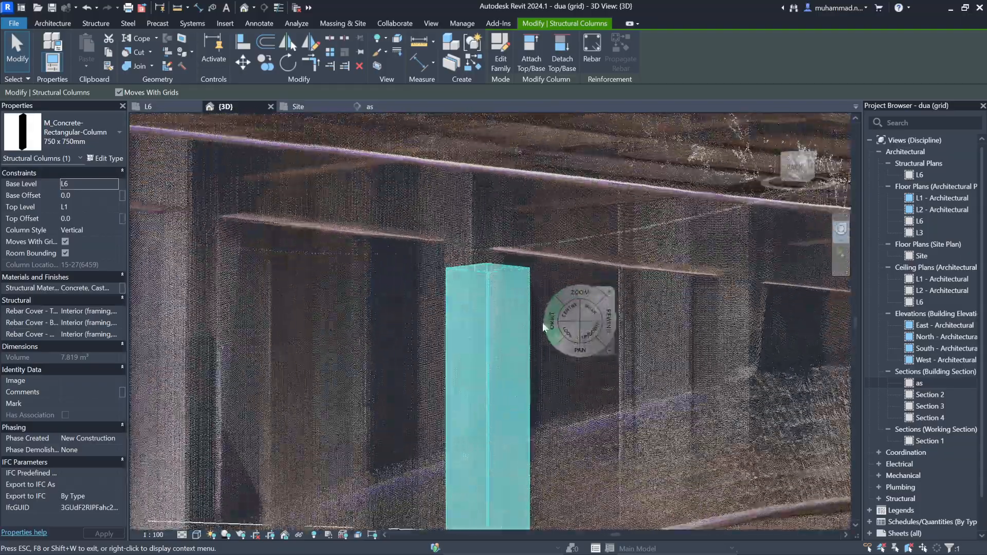
left_click_drag(542, 322, 514, 264)
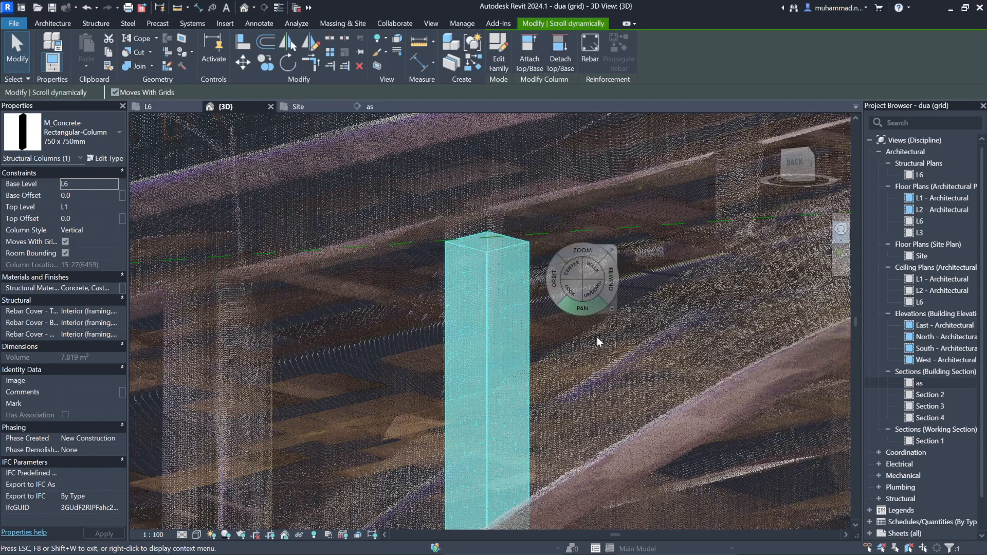
scroll(473, 278, "down", 5)
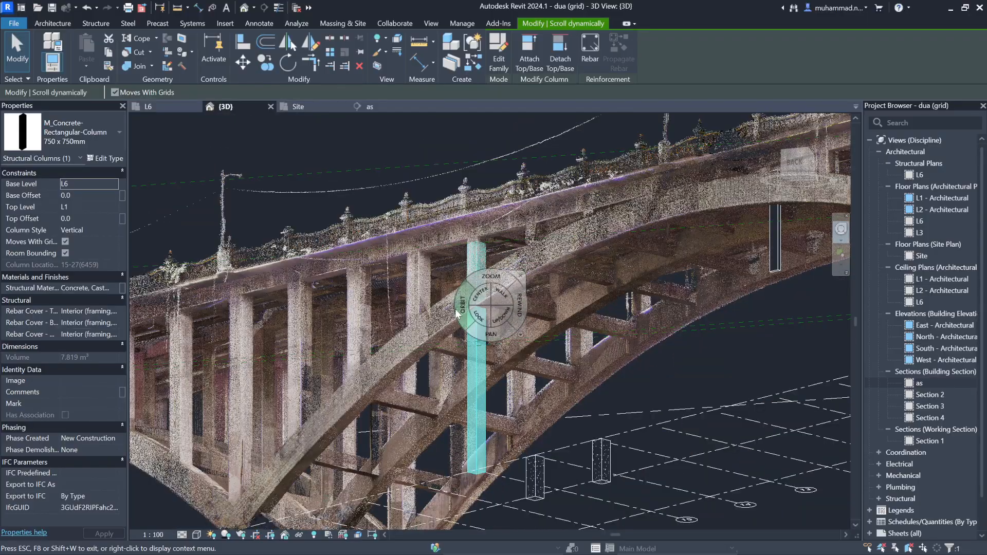
mouse_move(468, 284)
left_mouse_down()
mouse_move(493, 304)
mouse_move(597, 337)
mouse_move(551, 352)
mouse_move(567, 346)
mouse_move(467, 301)
left_mouse_up()
scroll(471, 292, "up", 3)
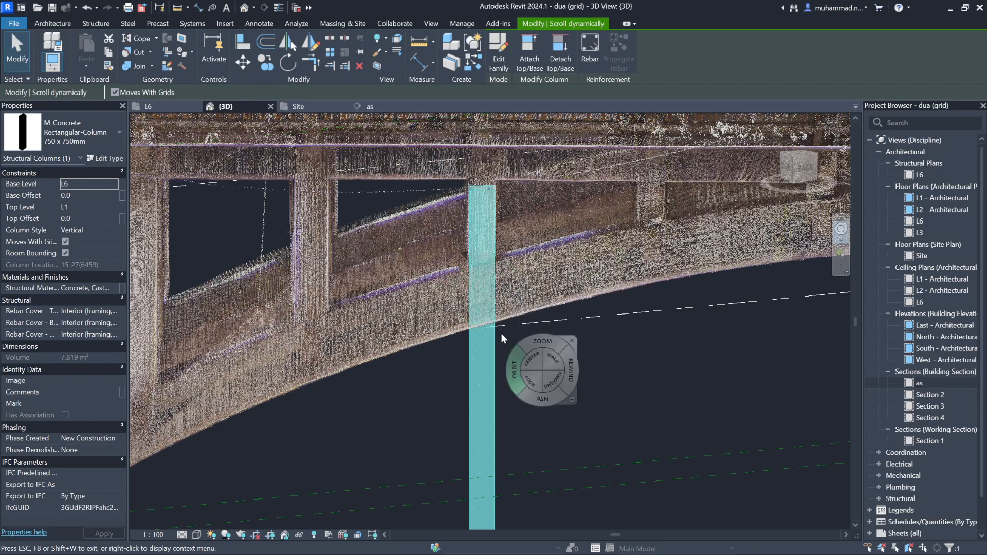
Step: In the Site plan, select the Section 3 line along the bridge's upper edge and open its section view
left_click(298, 105)
scroll(710, 476, "down", 1)
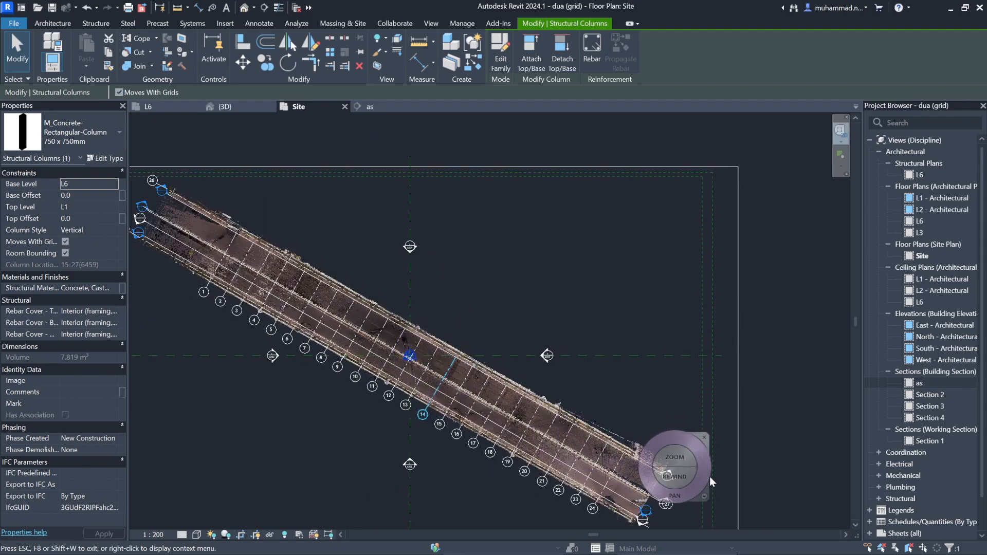
scroll(709, 477, "up", 3)
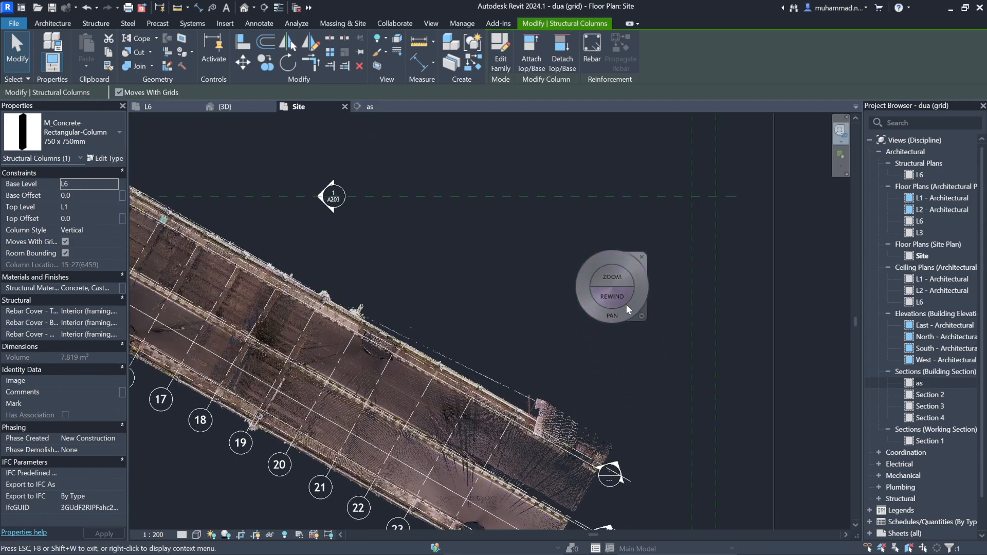
key("Escape")
key("Escape")
left_click(609, 472)
scroll(660, 474, "down", 3)
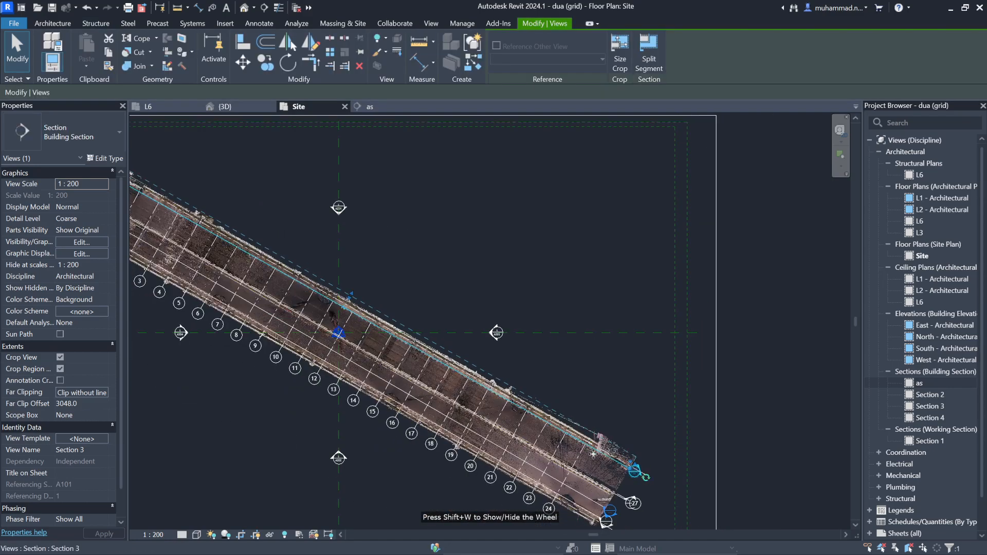
scroll(488, 388, "up", 3)
right_click(488, 387)
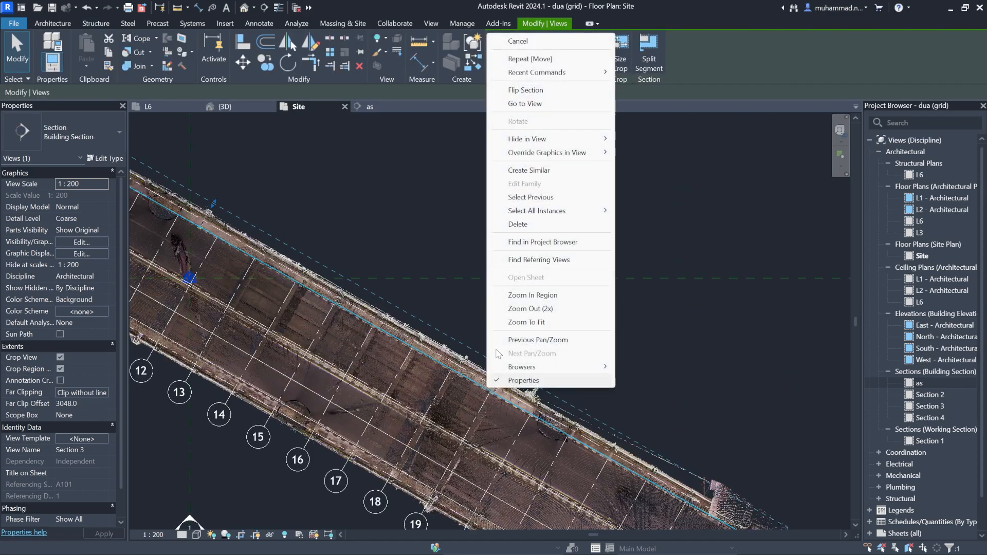
left_click(514, 102)
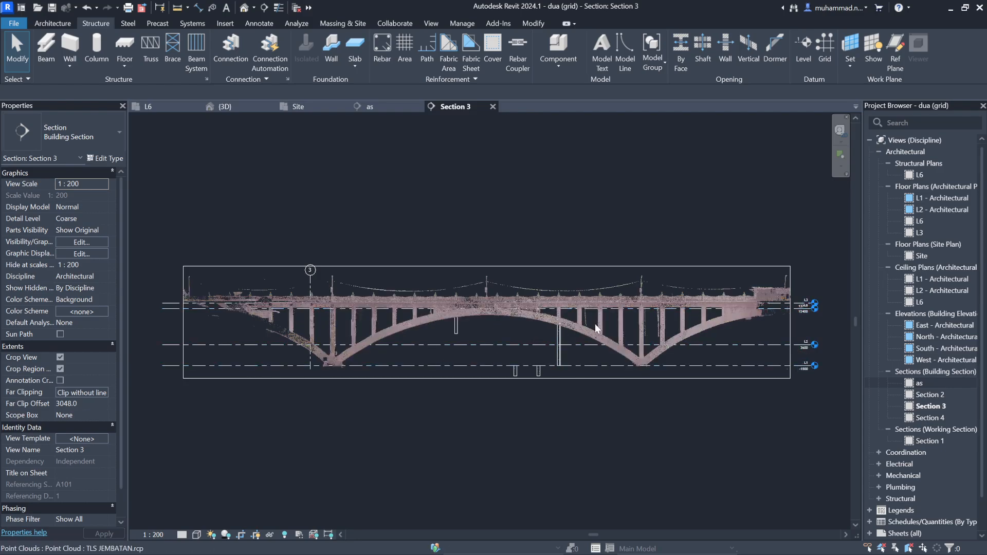
Step: Select the 750 x 750mm column in Section 3 and compare its top with level L6 and the scanned deck
scroll(669, 370, "up", 2)
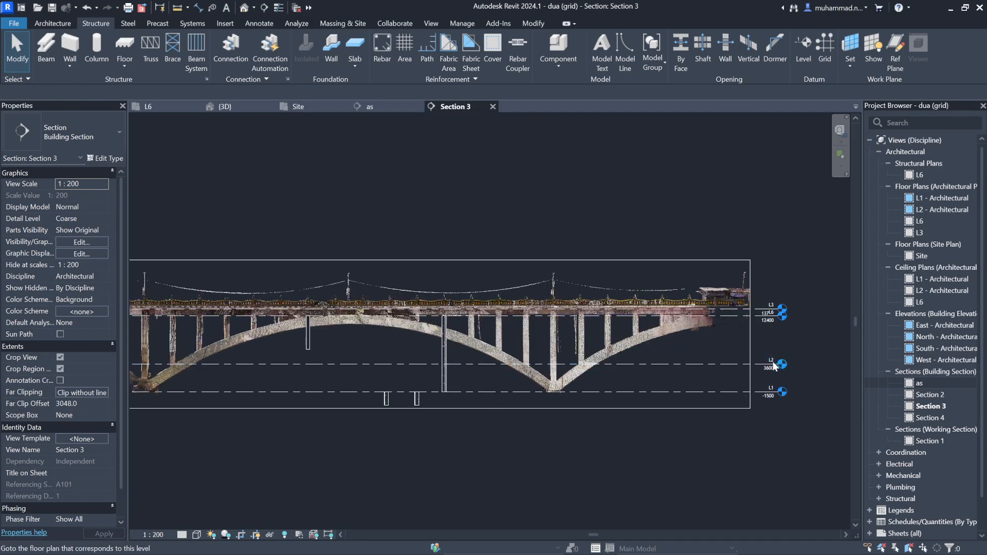
scroll(452, 314, "up", 3)
scroll(416, 414, "up", 2)
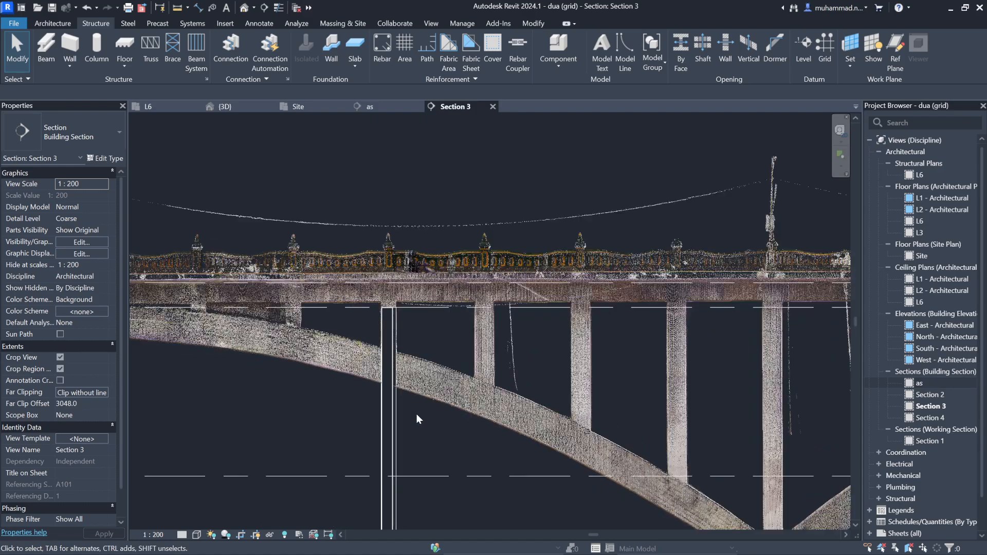
left_click(399, 323)
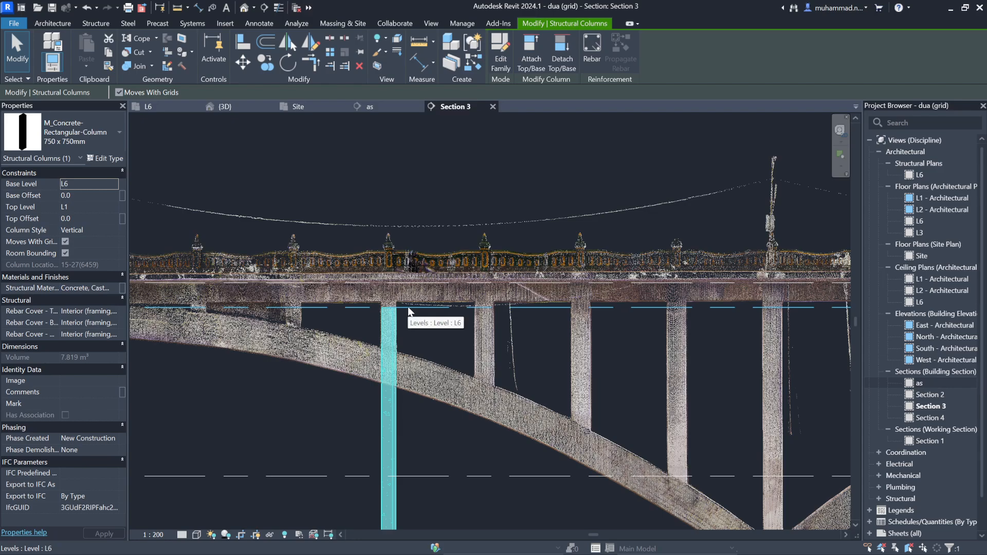
left_click(408, 307)
left_click(397, 332)
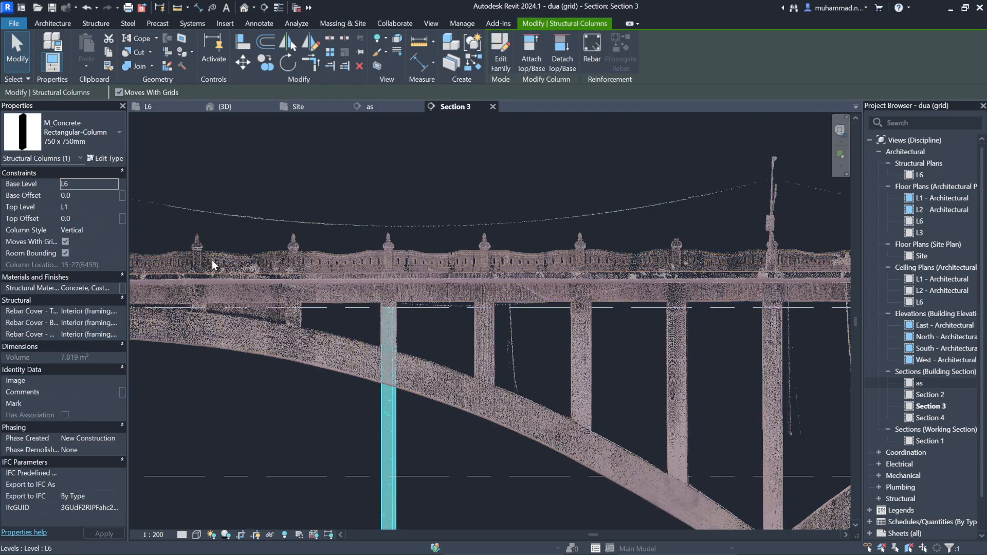
Step: Select level L1 in Section 3 and examine the column's base and the arch foot against it
scroll(335, 405, "down", 3)
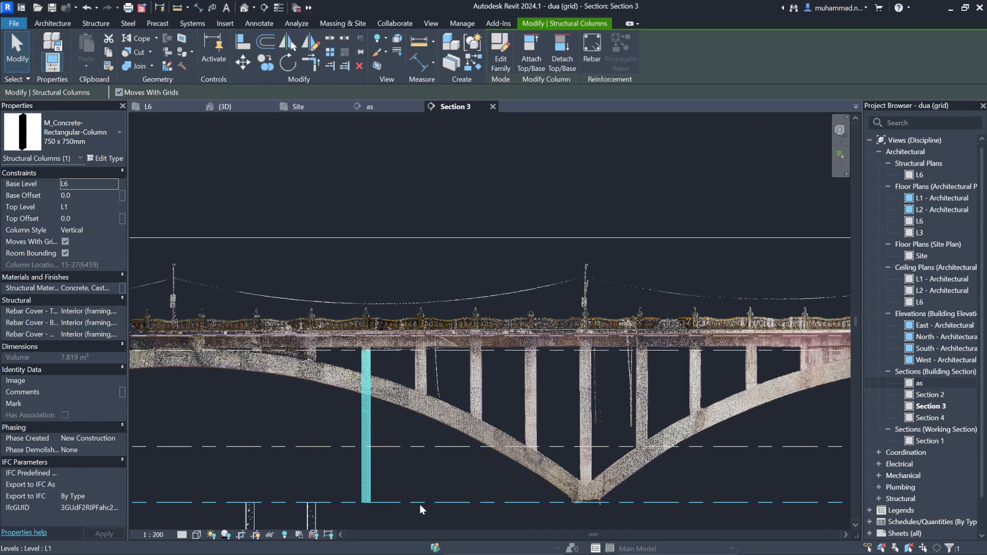
left_click(418, 490)
scroll(463, 404, "down", 3)
scroll(498, 405, "up", 3)
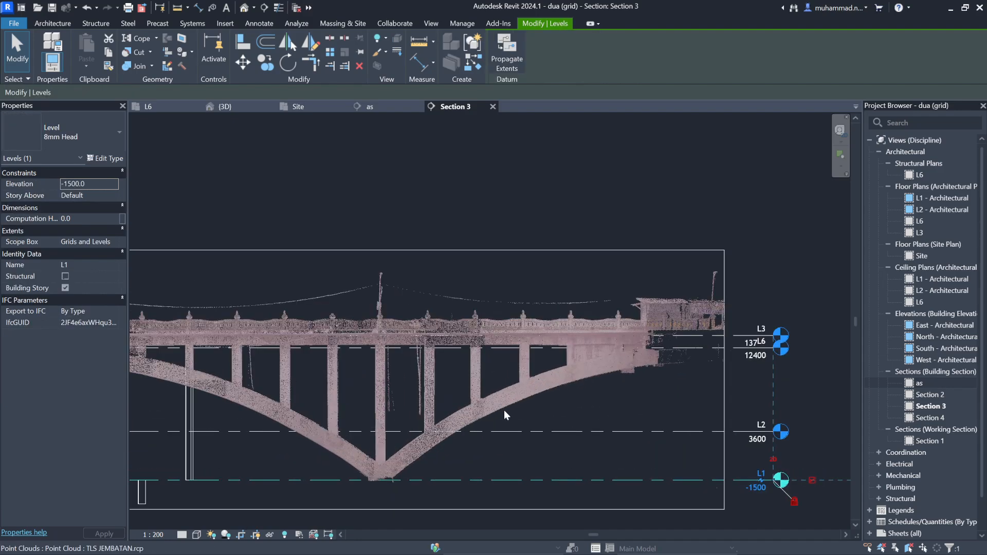
scroll(566, 412, "down", 3)
scroll(359, 405, "up", 3)
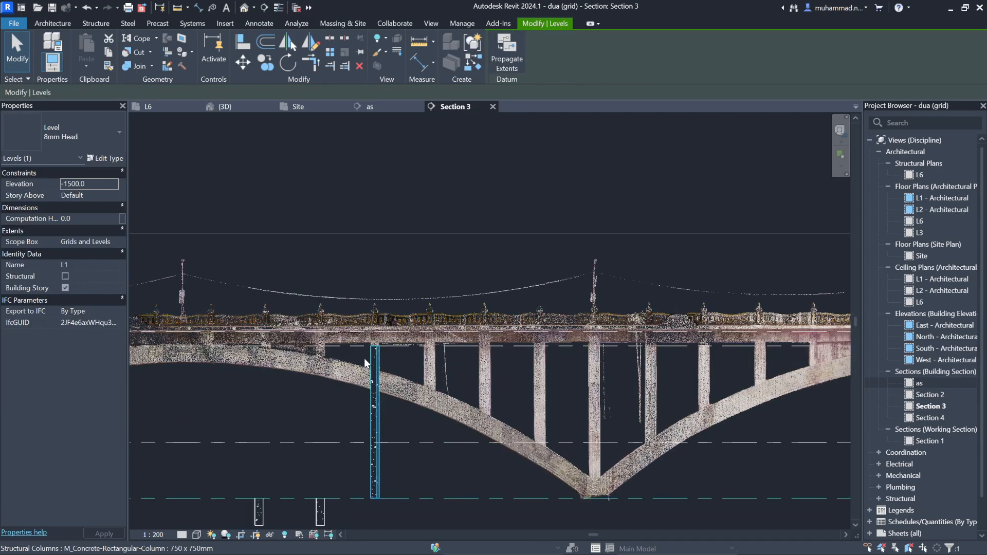
Step: Compare the bridge's column and arch geometry in Section 3 and section as
scroll(360, 355, "up", 3)
scroll(385, 395, "up", 3)
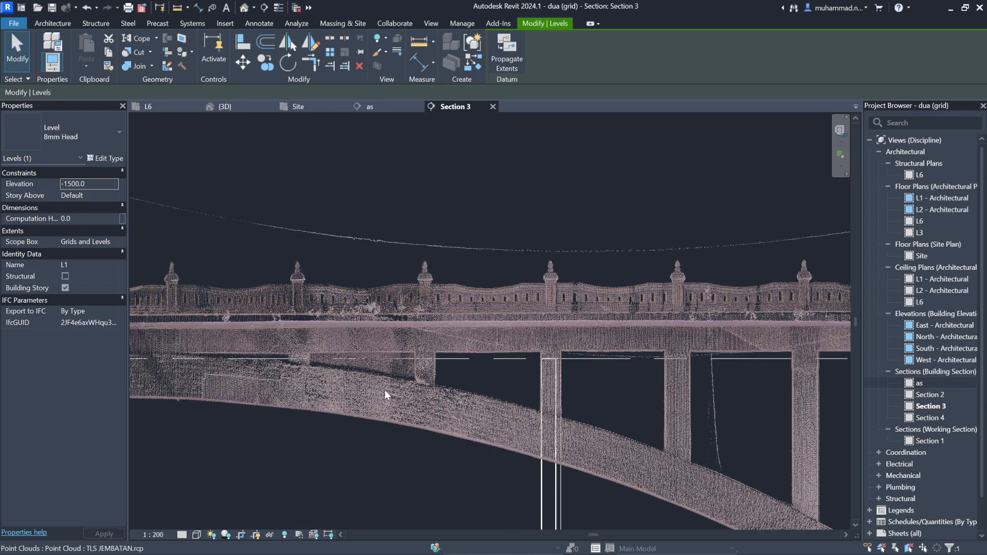
scroll(417, 381, "down", 5)
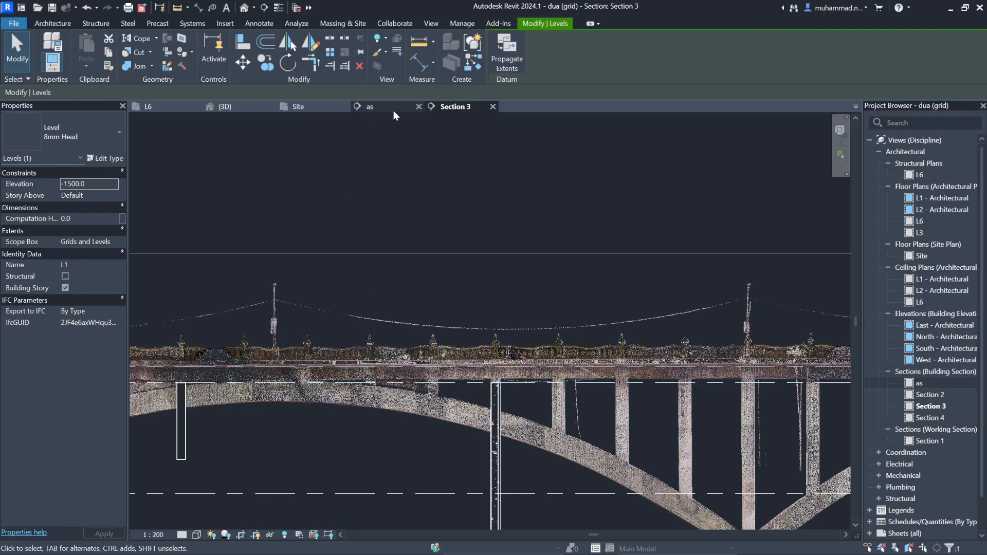
left_click(394, 109)
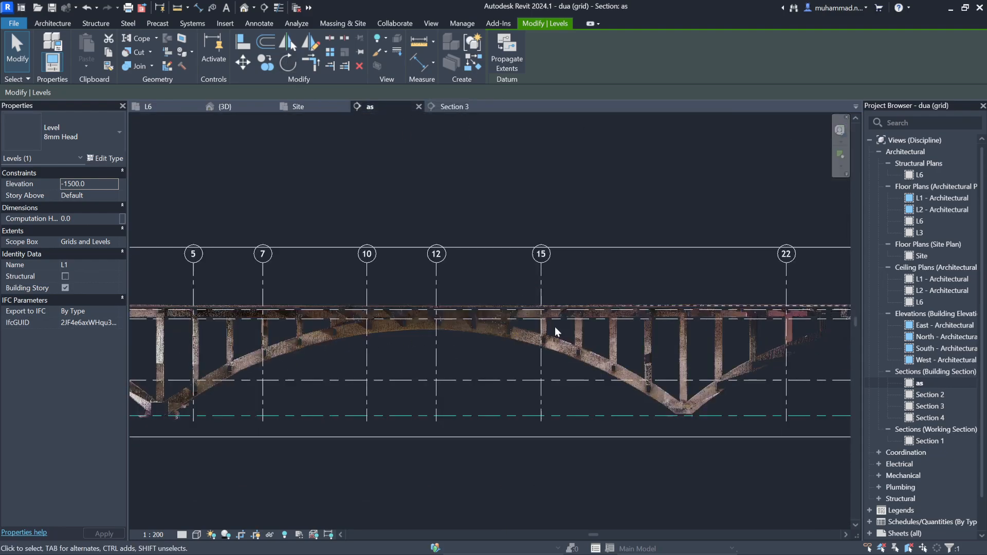
scroll(554, 326, "up", 2)
scroll(576, 338, "down", 3)
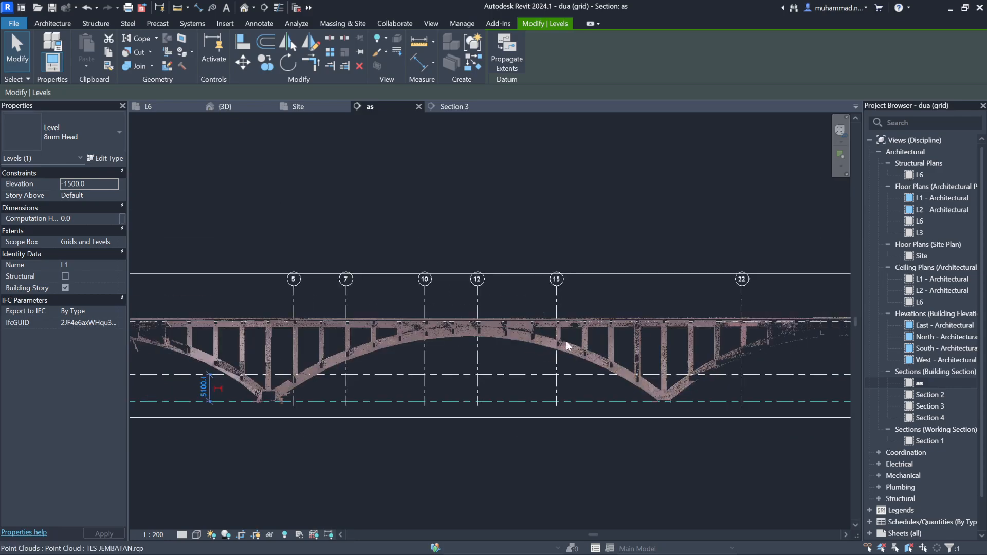
left_click(447, 104)
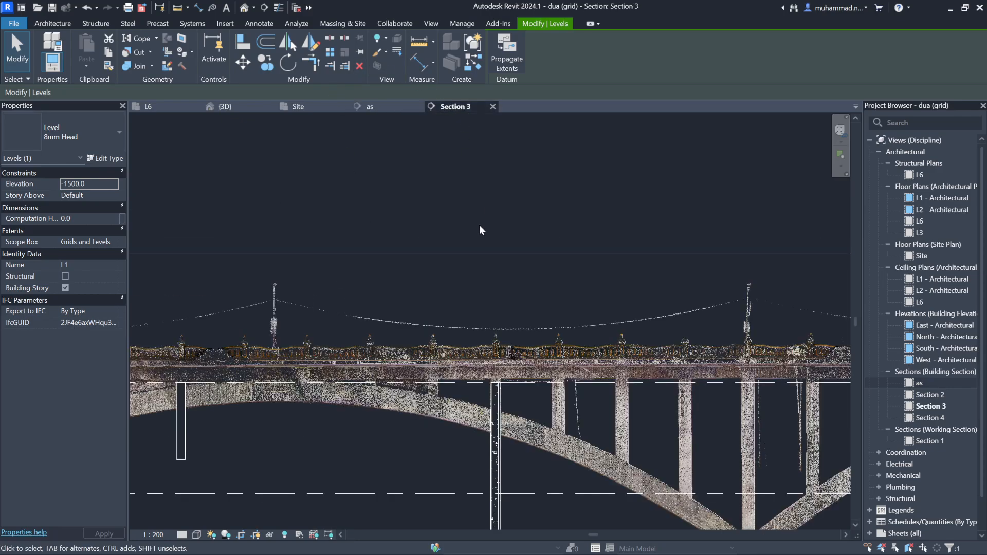
left_click(233, 109)
left_click(376, 106)
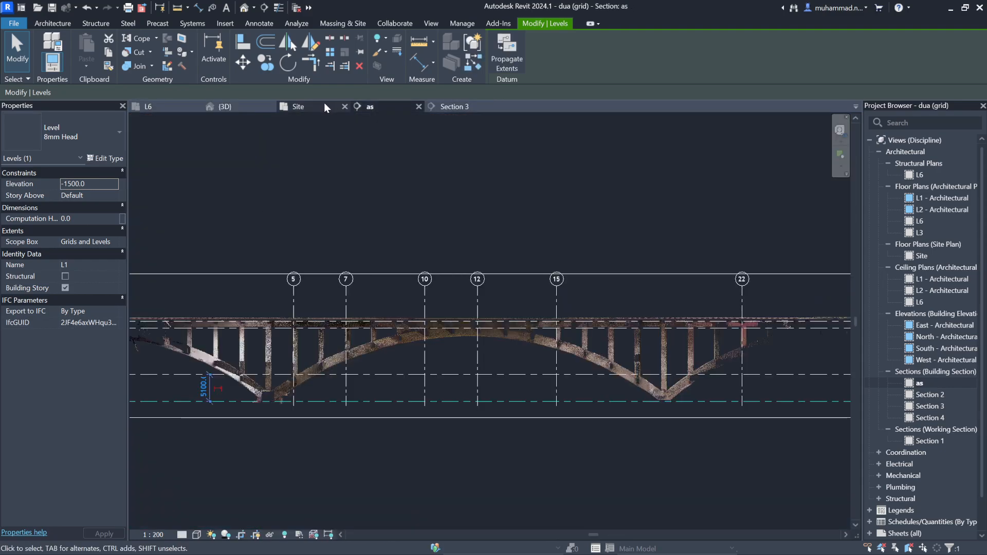
Step: In the Site floor plan, move the Section 3 line toward the bridge's centre, just inside the outer column row
left_click(324, 105)
scroll(503, 406, "up", 4)
key("Escape")
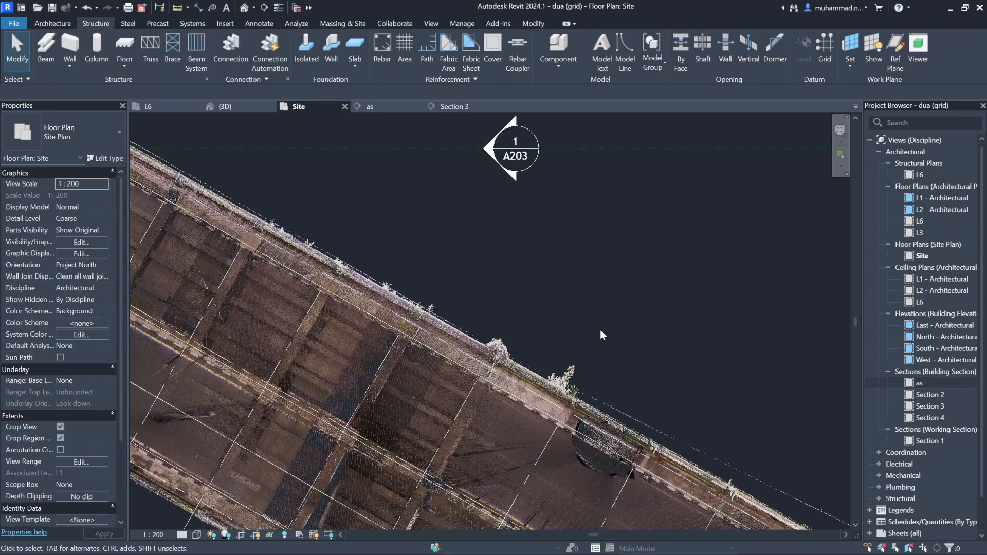
left_click(519, 400)
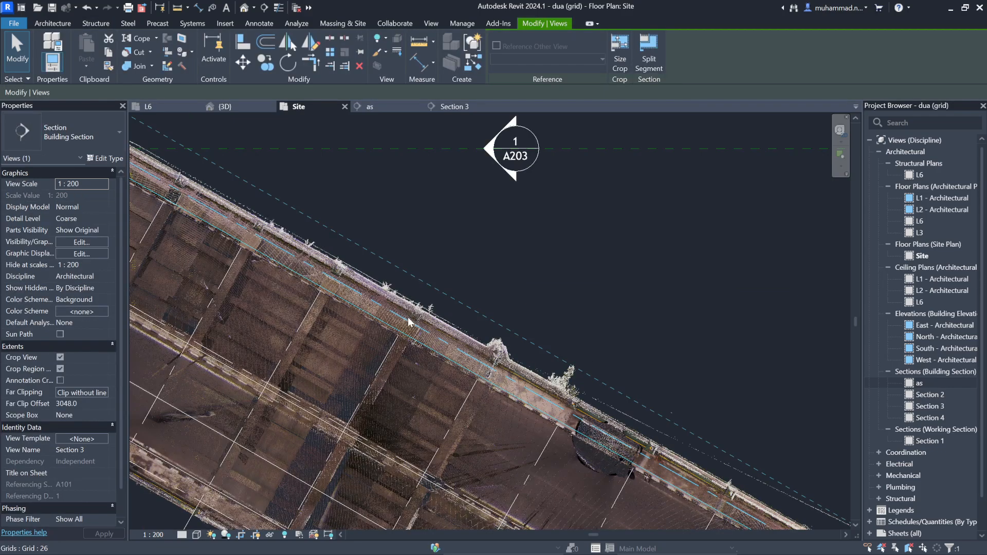
scroll(391, 318, "down", 3)
scroll(443, 324, "up", 5)
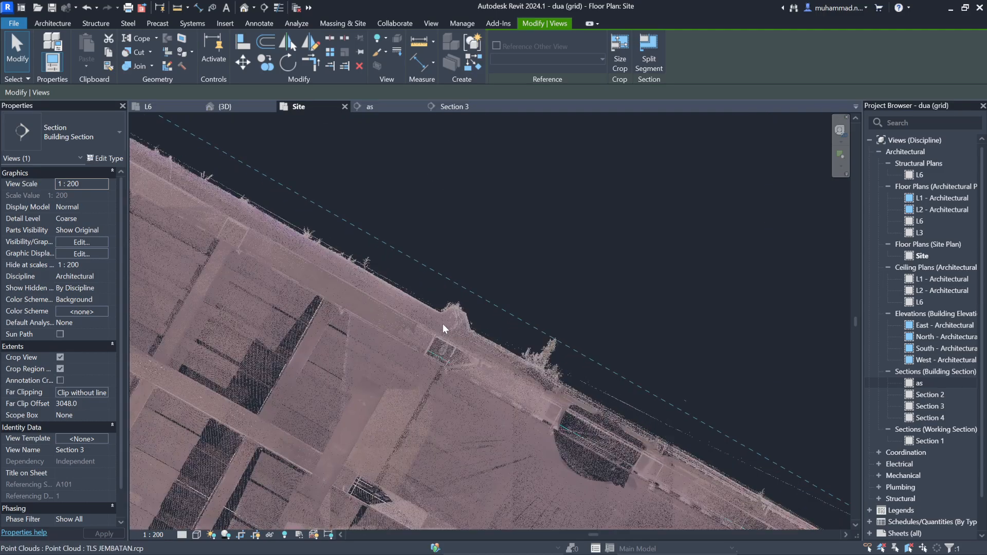
scroll(417, 375, "up", 4)
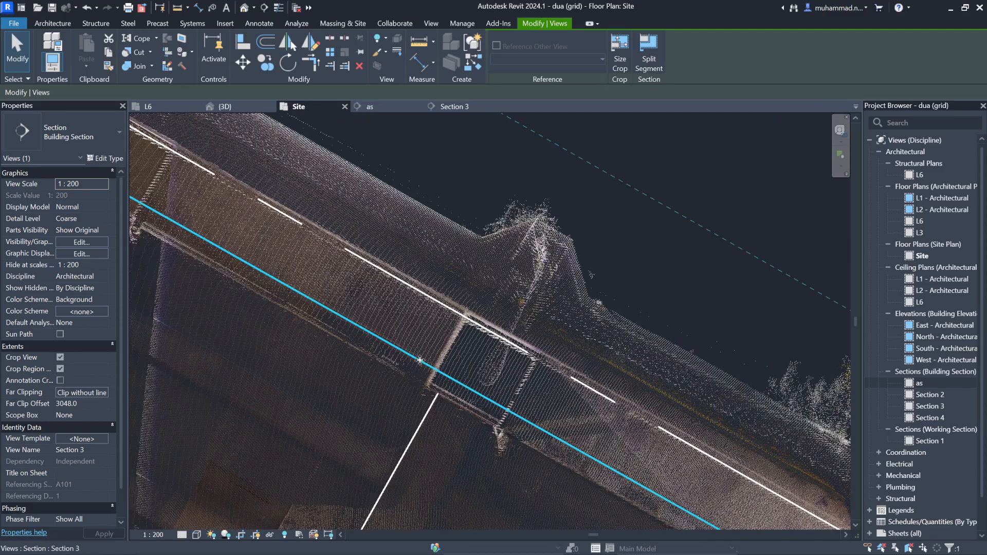
left_click_drag(420, 361, 383, 407)
scroll(294, 202, "down", 4)
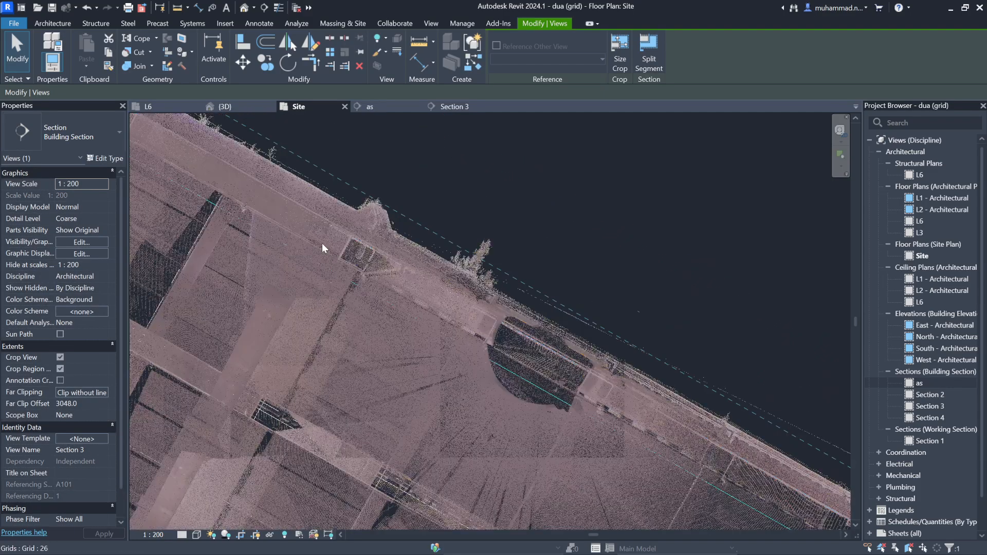
Step: In Section 3, inspect where the 750 x 750 mm concrete column meets the point cloud of the arch
left_click(447, 107)
scroll(317, 317, "down", 2)
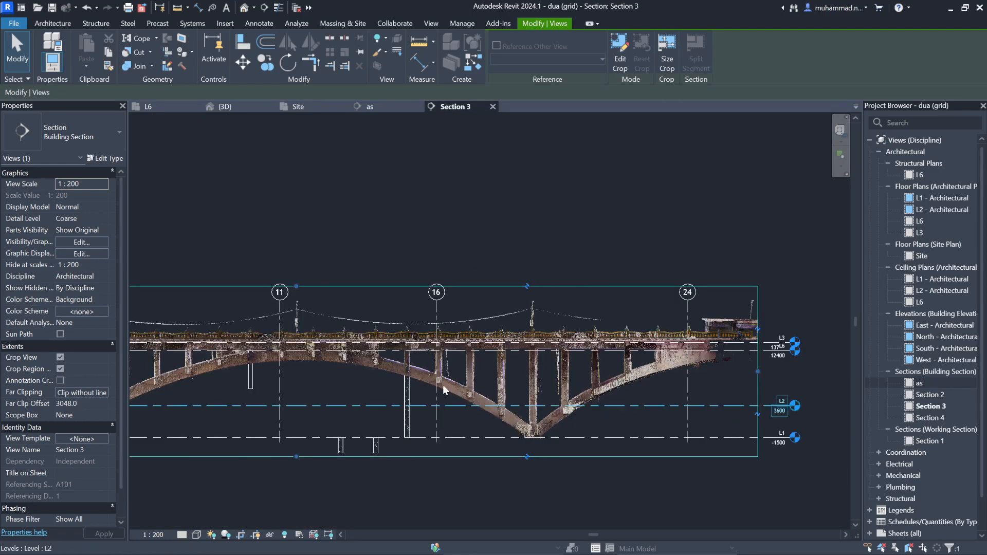
scroll(419, 385, "up", 2)
scroll(419, 384, "up", 5)
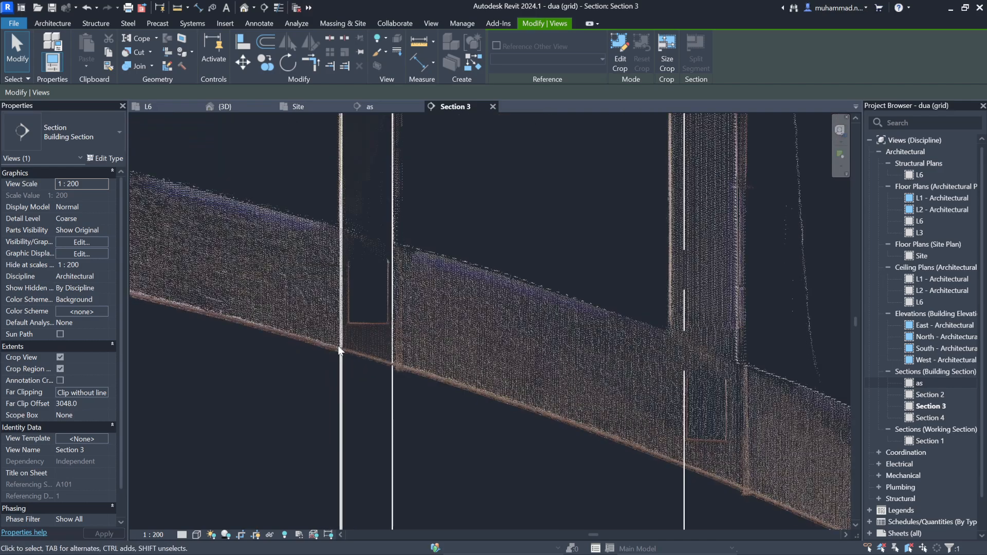
left_click(569, 188)
left_click(391, 335)
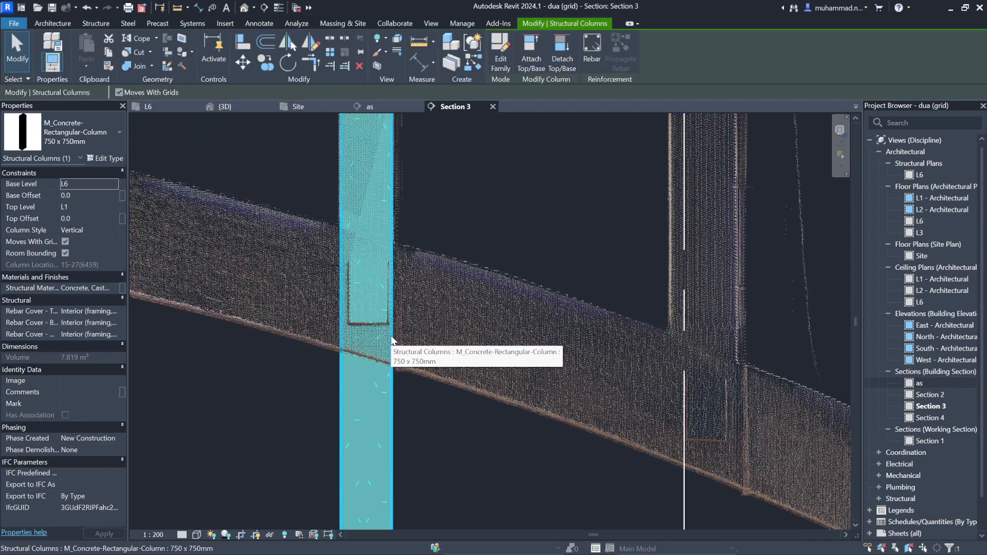
left_click(501, 195)
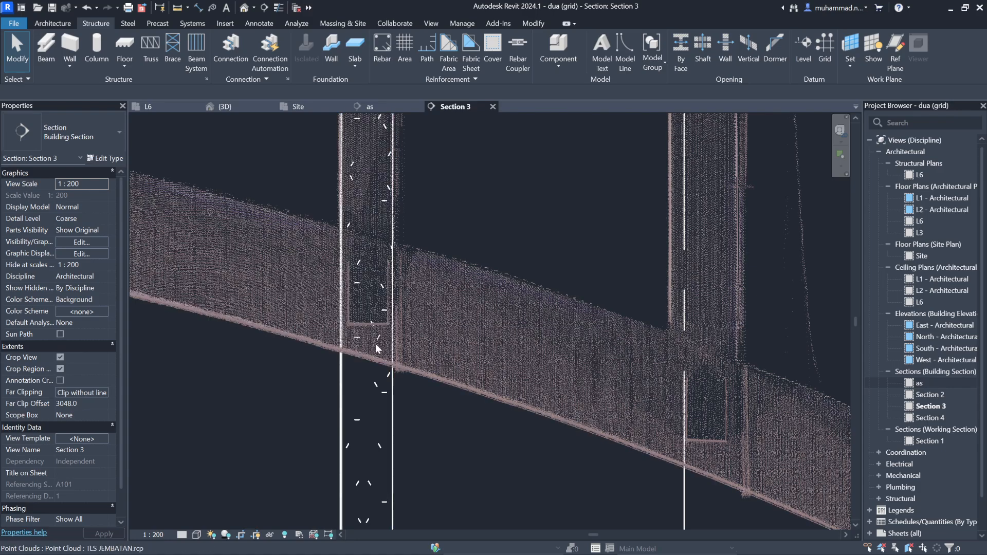
Step: Draw a short level line at elevation about 8613 from the column's edge, near the underside of the arch
left_click(815, 58)
scroll(349, 342, "up", 3)
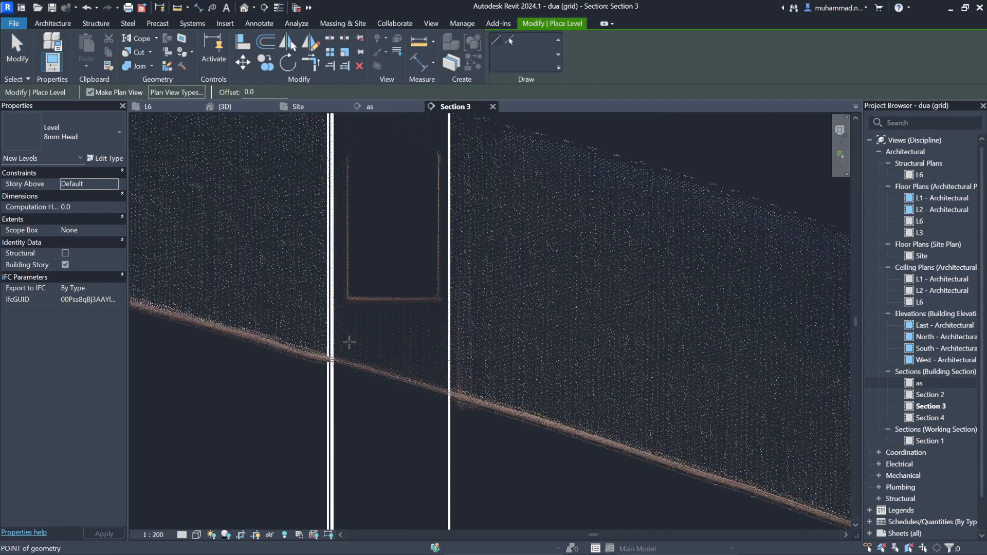
left_click(330, 340)
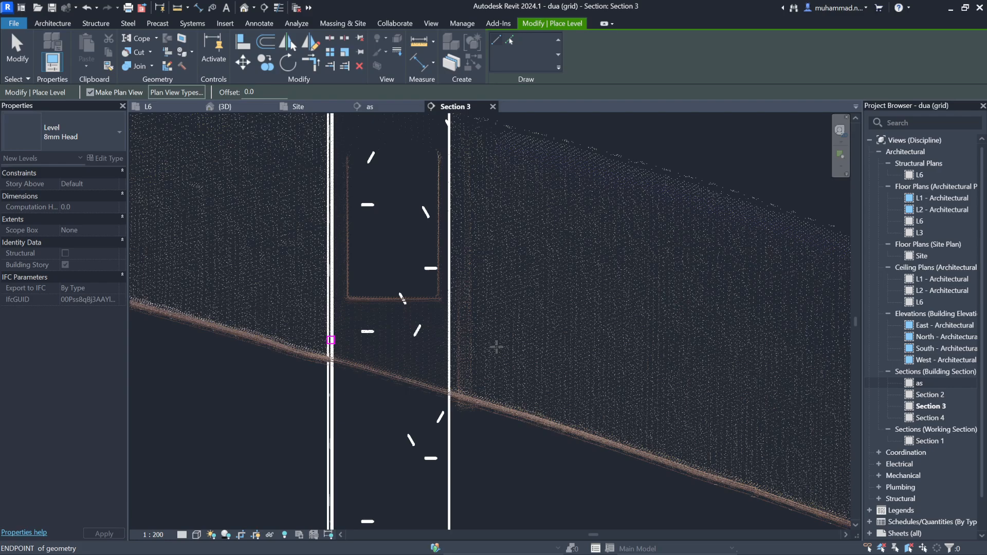
scroll(536, 346, "down", 4)
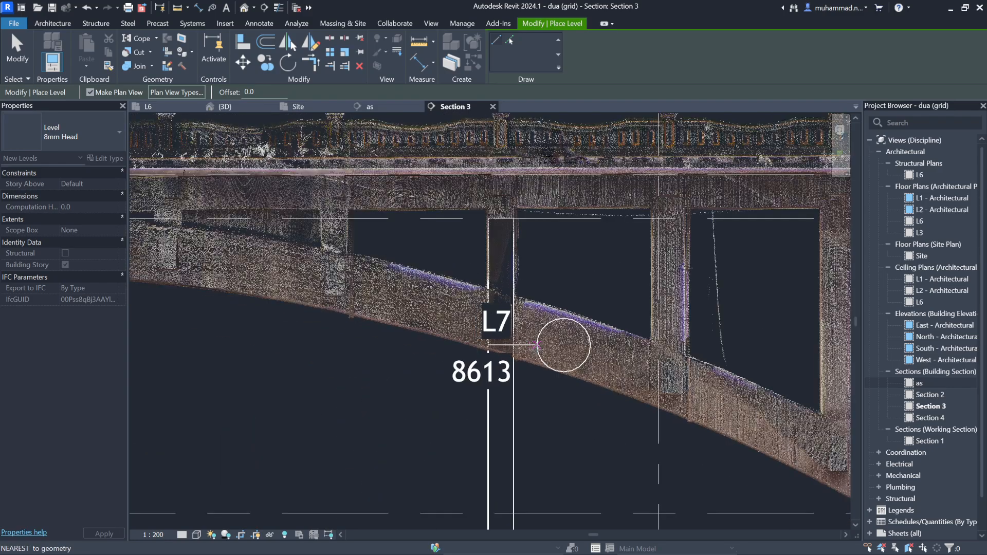
left_click(724, 345)
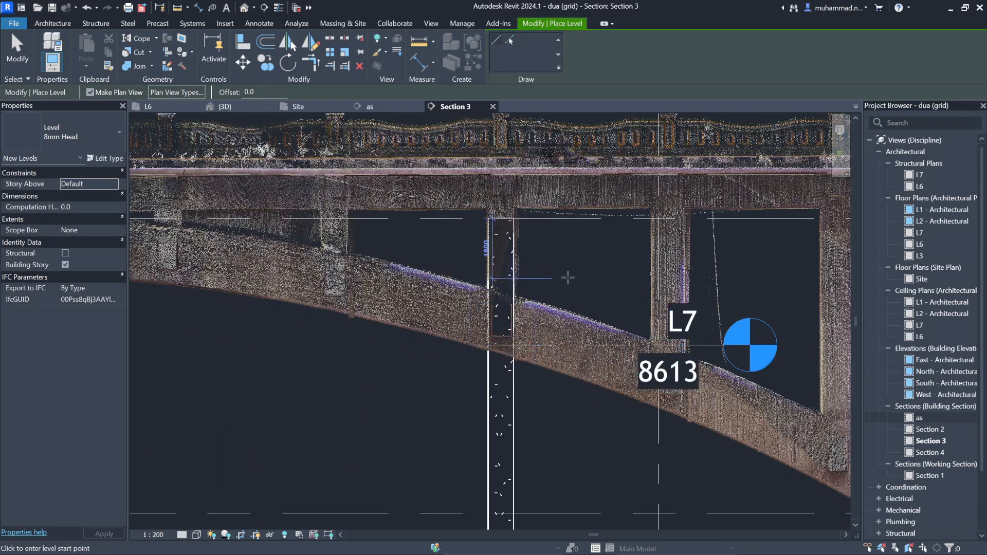
key("Escape")
key("Escape")
Step: Set the top level of the 750 x 750 mm concrete column to L7
left_click(502, 313)
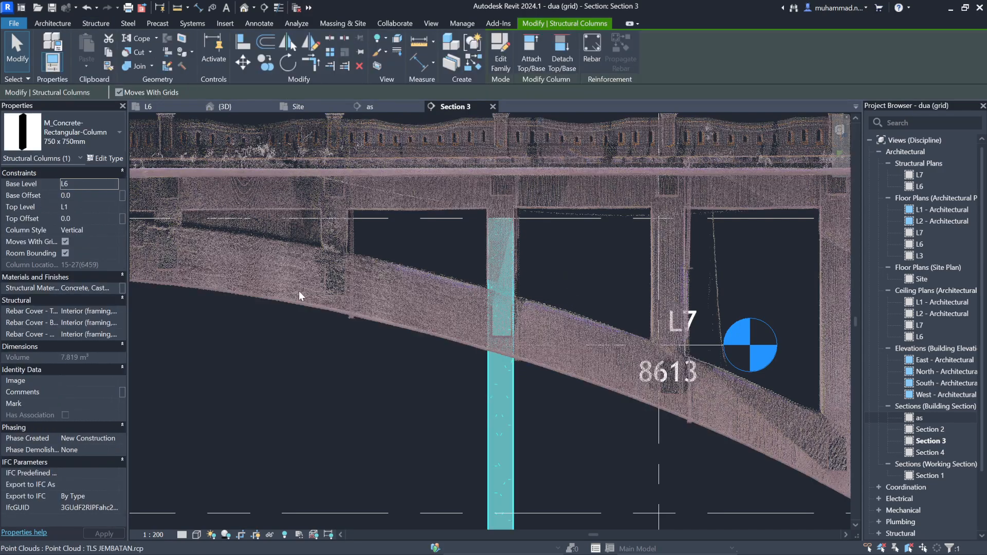
left_click(90, 205)
left_click(97, 207)
left_click(98, 209)
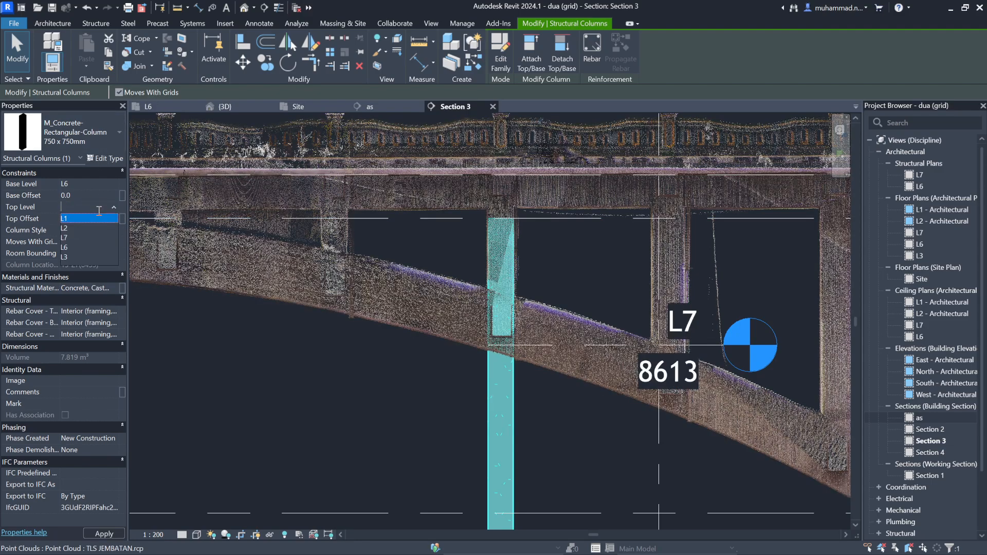
left_click(90, 239)
left_click(406, 366)
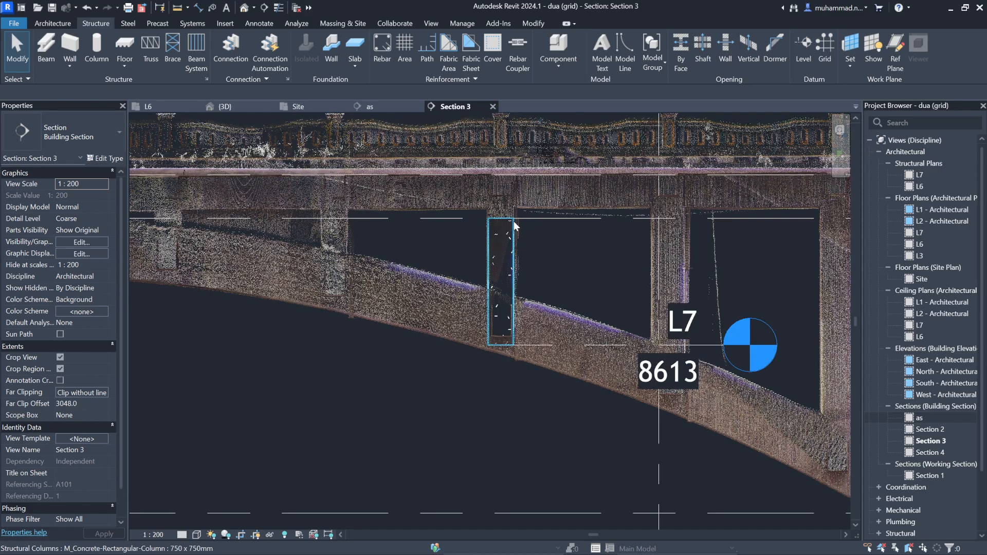
Step: Examine the remaining columns and grids along the bridge in Section 3 and the L6 floor plan
scroll(516, 221, "up", 3)
scroll(517, 224, "down", 4)
scroll(542, 242, "down", 4)
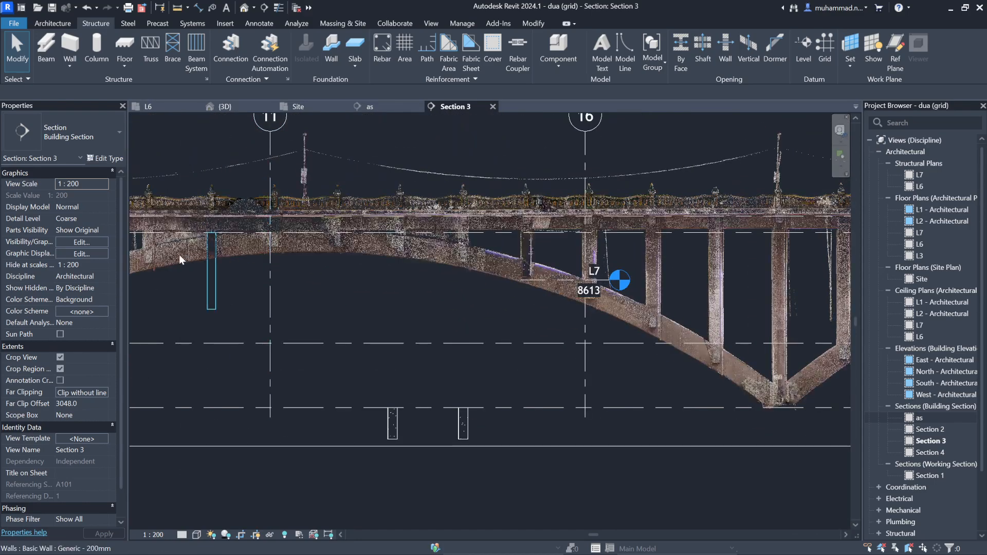
scroll(161, 254, "up", 3)
scroll(314, 298, "down", 3)
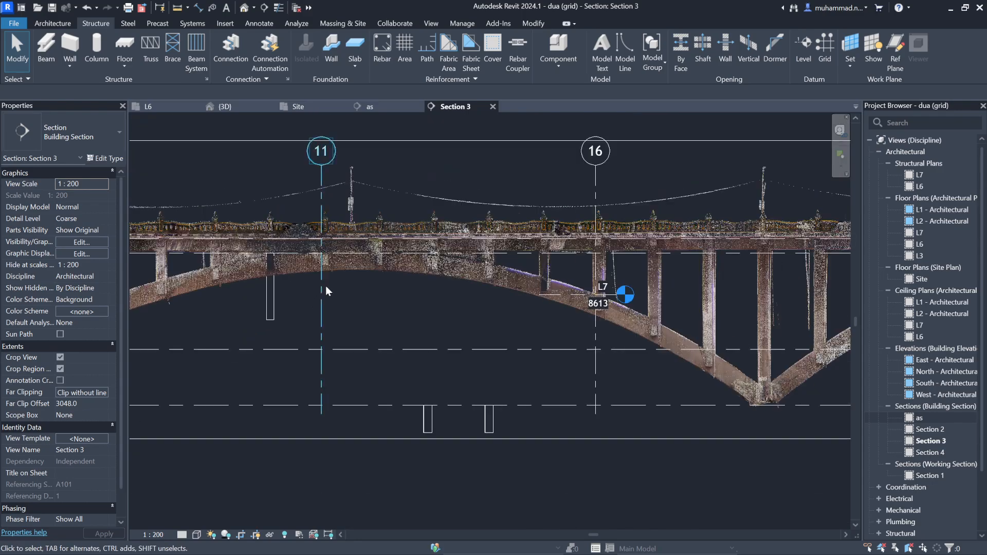
left_click(158, 109)
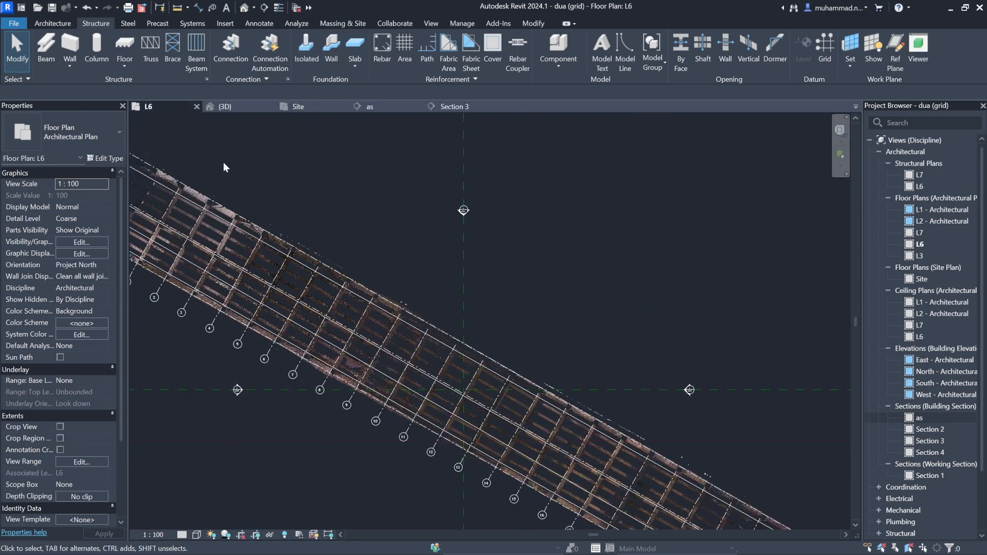
scroll(351, 267, "down", 4)
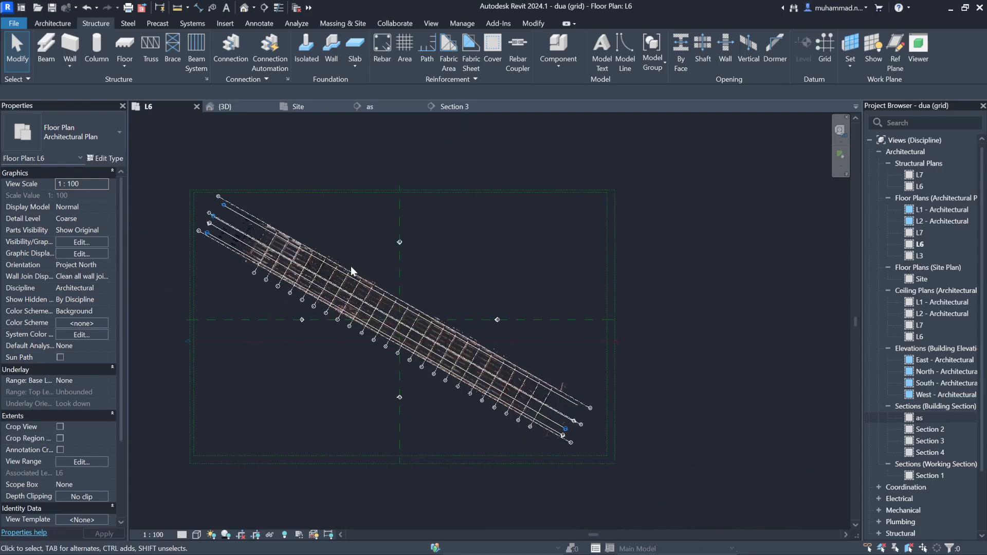
scroll(410, 299, "up", 4)
scroll(411, 299, "up", 1)
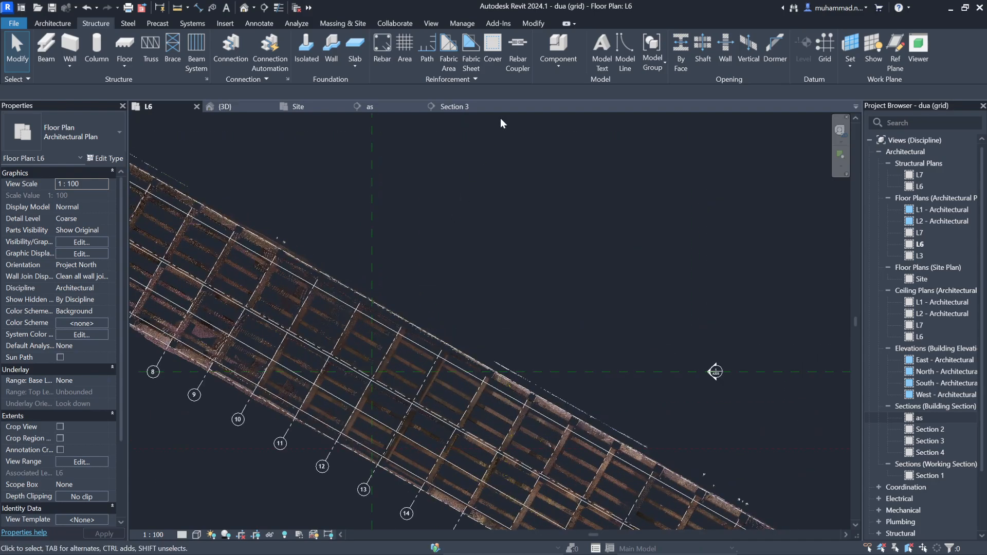
Step: In Section 3, move level L6 up to the underside of the deck beam at elevation 12700
left_click(453, 109)
scroll(408, 236, "up", 6)
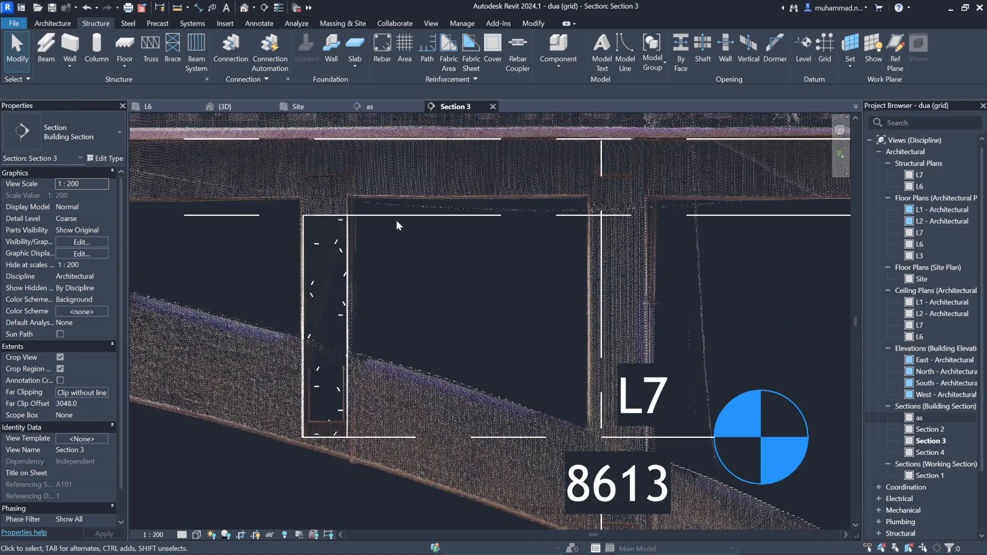
left_click(396, 216)
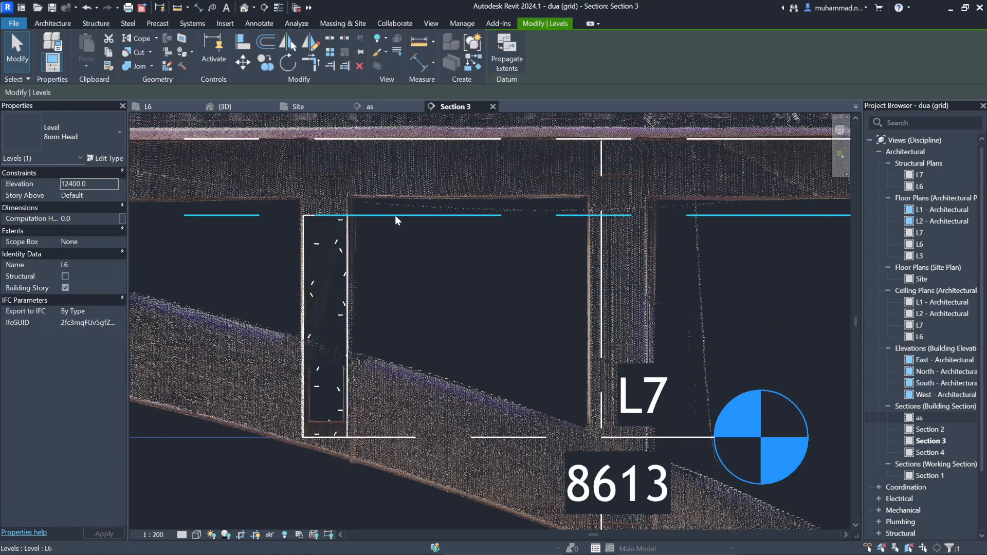
scroll(319, 210, "up", 5)
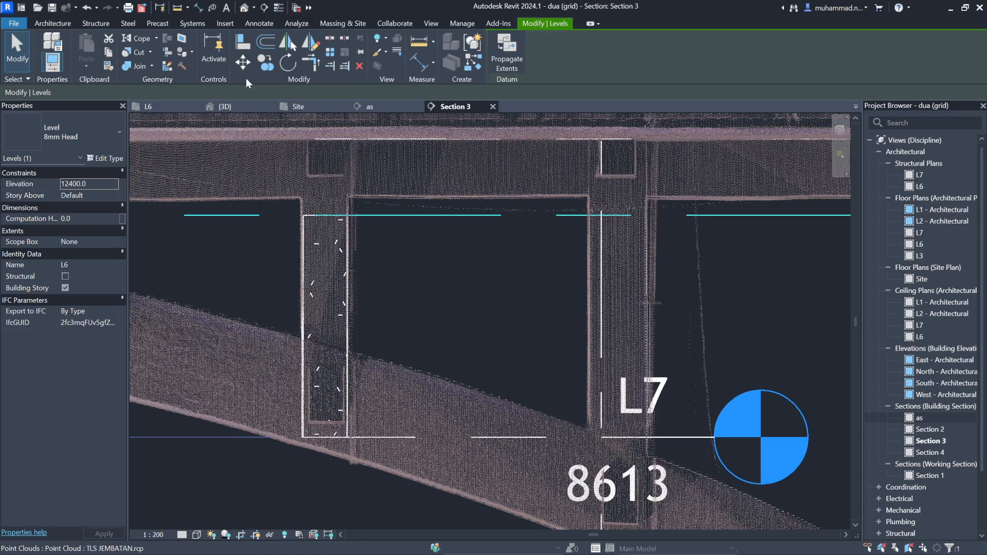
key("m")
key("v")
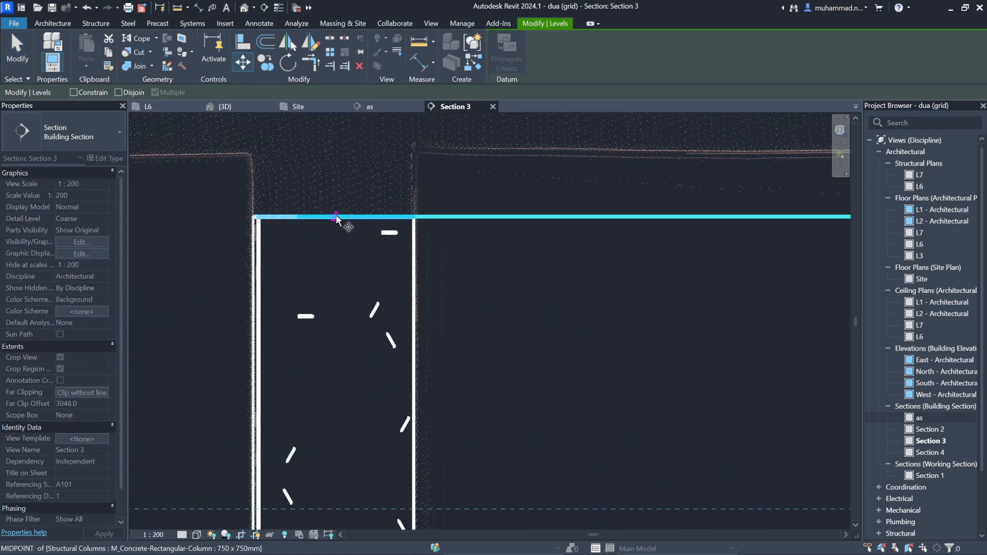
left_click(335, 215)
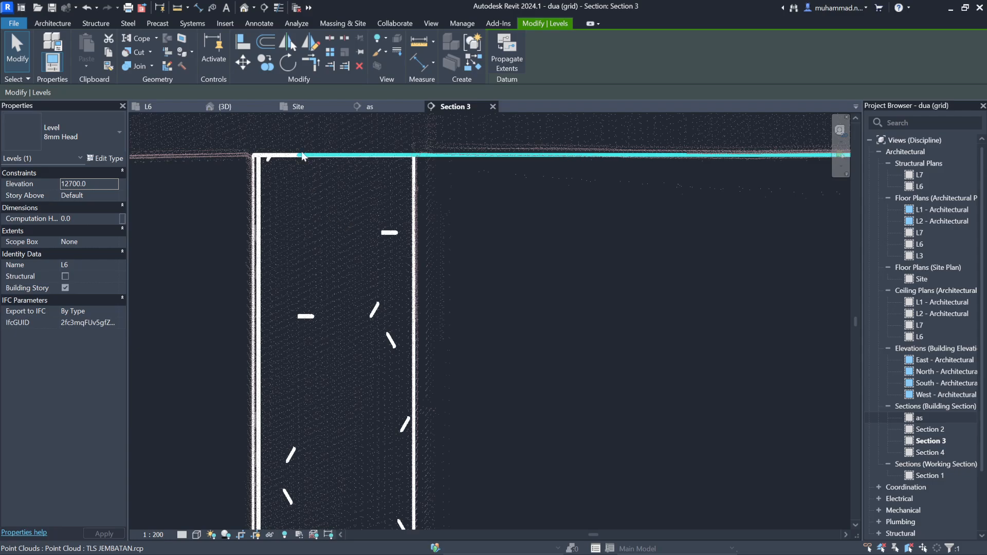
Step: Check the point cloud and column positions in the L6 floor plan
left_click(165, 105)
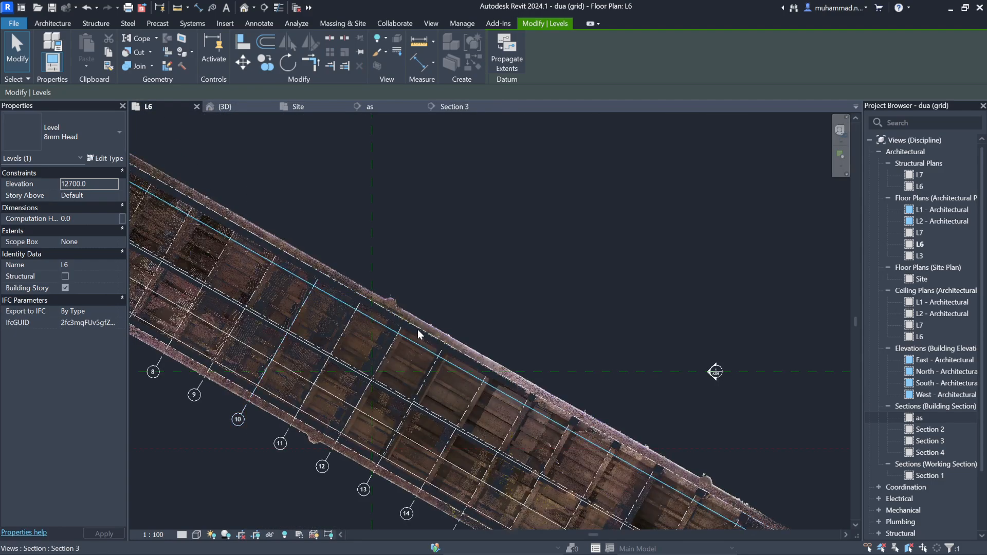
scroll(616, 457, "up", 3)
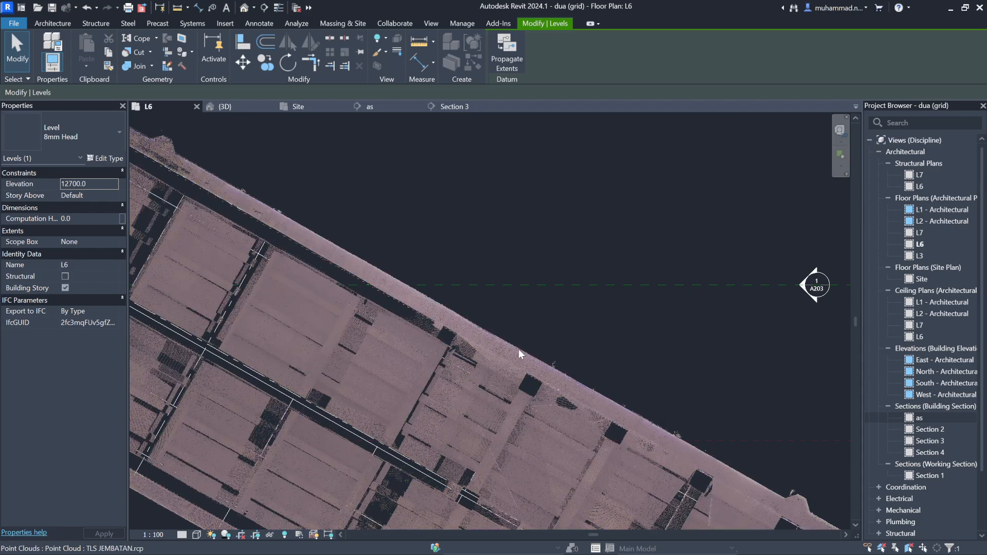
scroll(453, 337, "down", 5)
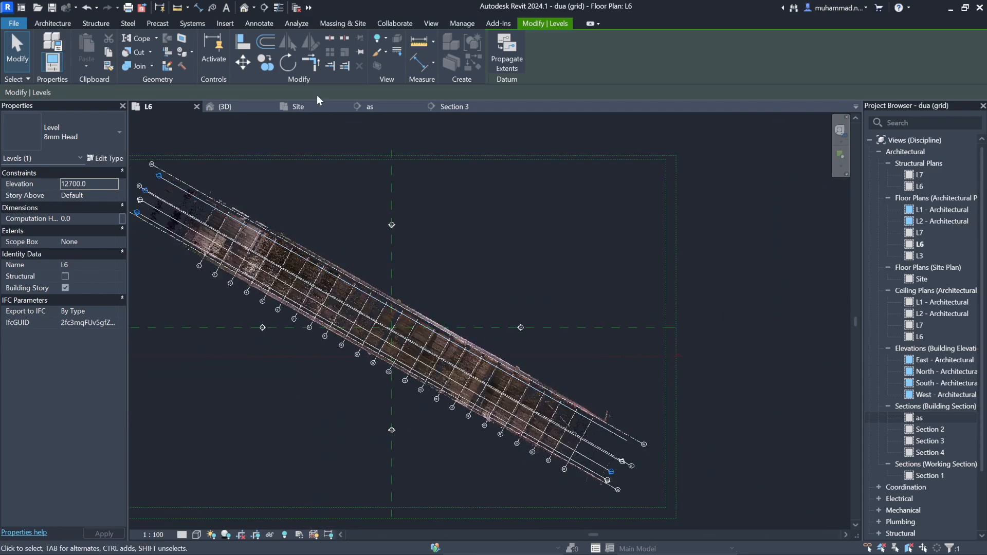
Step: In Section 3, draw a new level across the 750 x 750 mm column at elevation 12000, 700 mm below L6
left_click(448, 105)
scroll(367, 248, "down", 3)
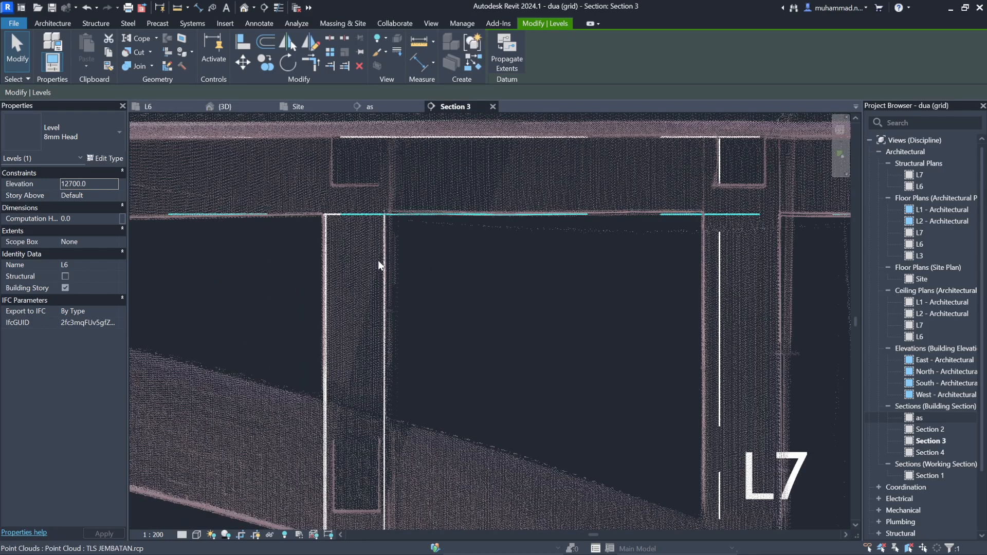
scroll(378, 260, "down", 3)
key("Escape")
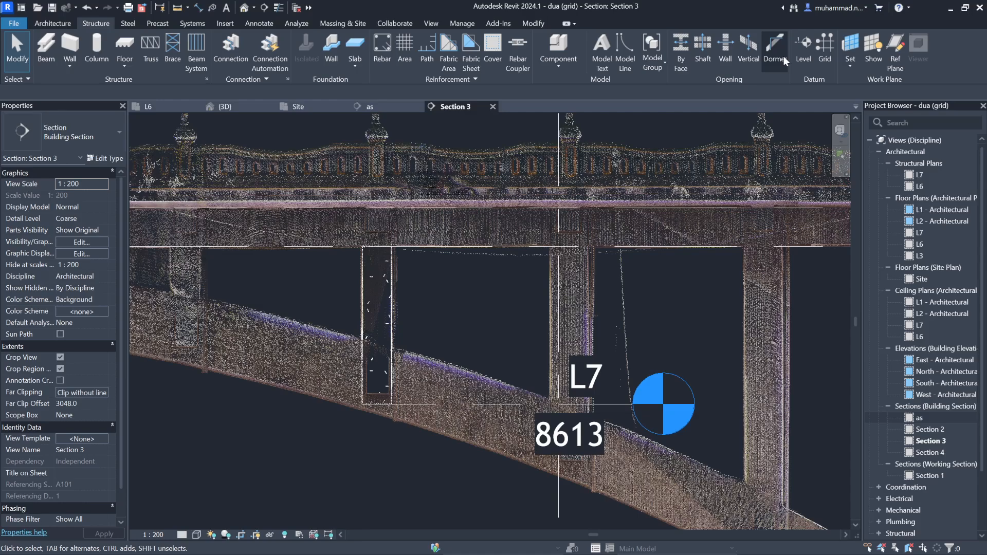
left_click(803, 46)
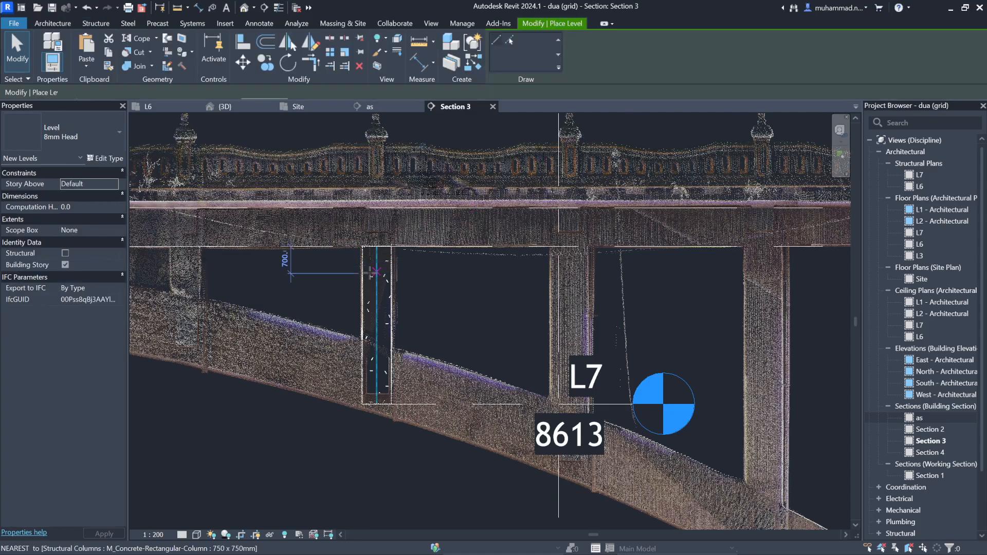
left_click(363, 273)
left_click(670, 273)
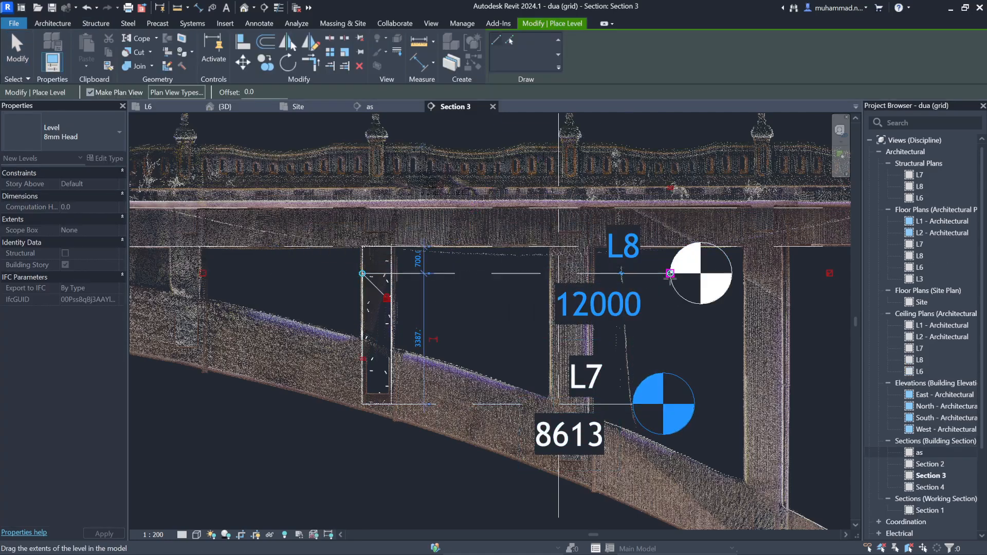
scroll(550, 202, "down", 4)
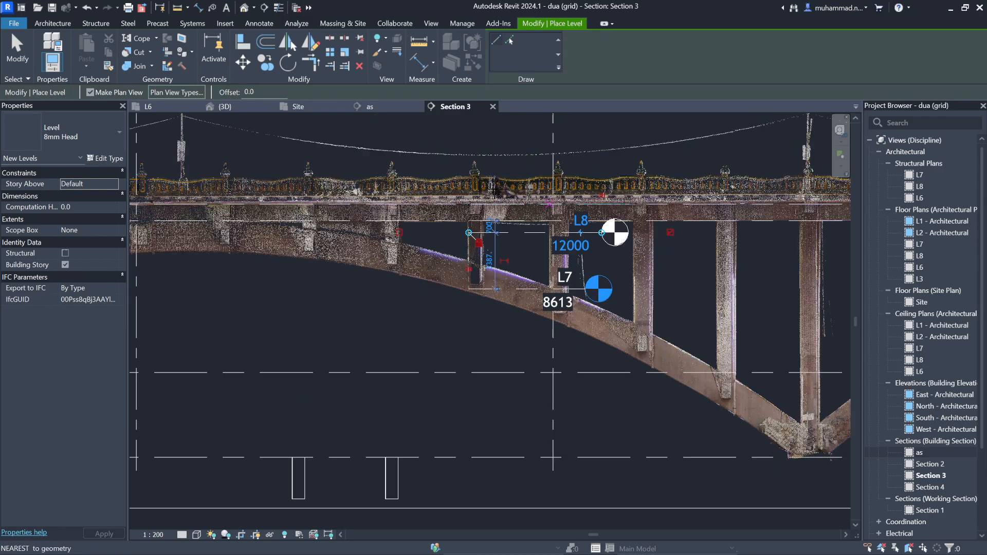
key("Escape")
key("Escape")
scroll(503, 266, "down", 3)
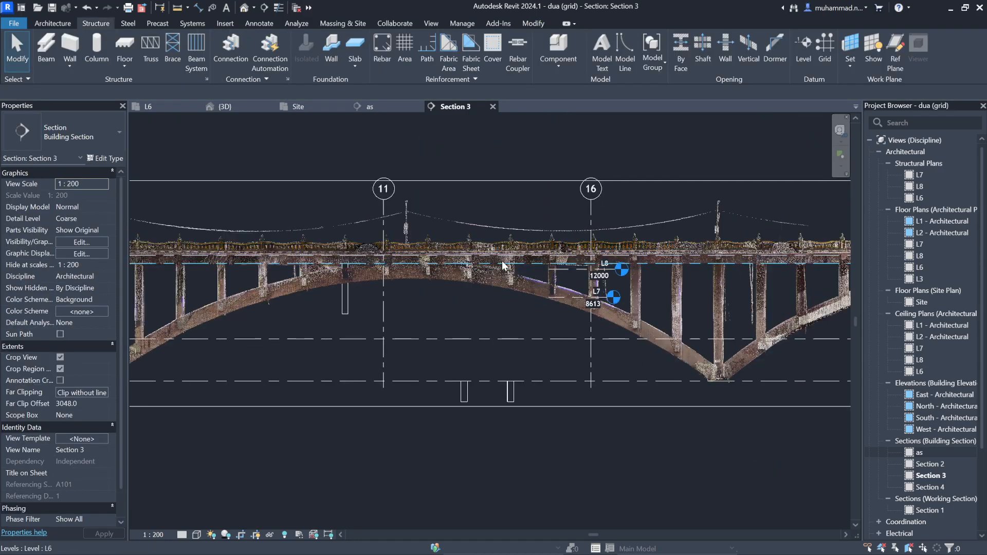
left_click(565, 277)
left_click(552, 267)
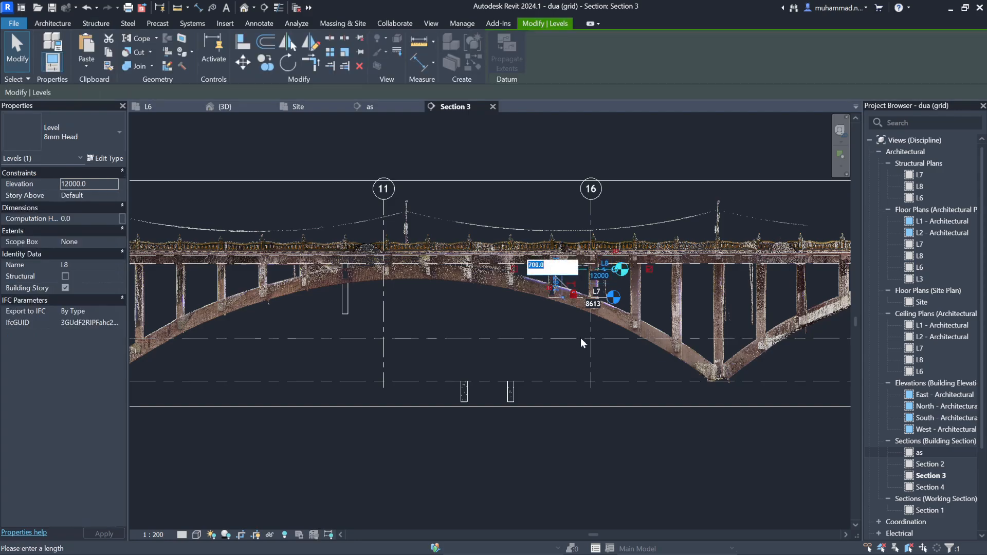
key("Escape")
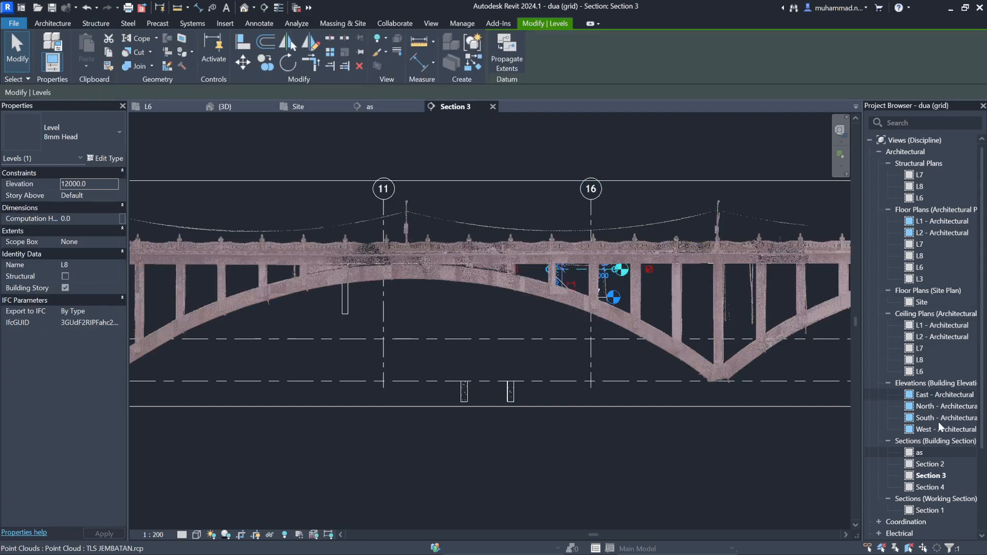
Step: Open the L8 reflected ceiling plan and the L8 floor plan to find the scanned column outlines along the bridge
scroll(931, 489, "down", 2)
double_click(926, 301)
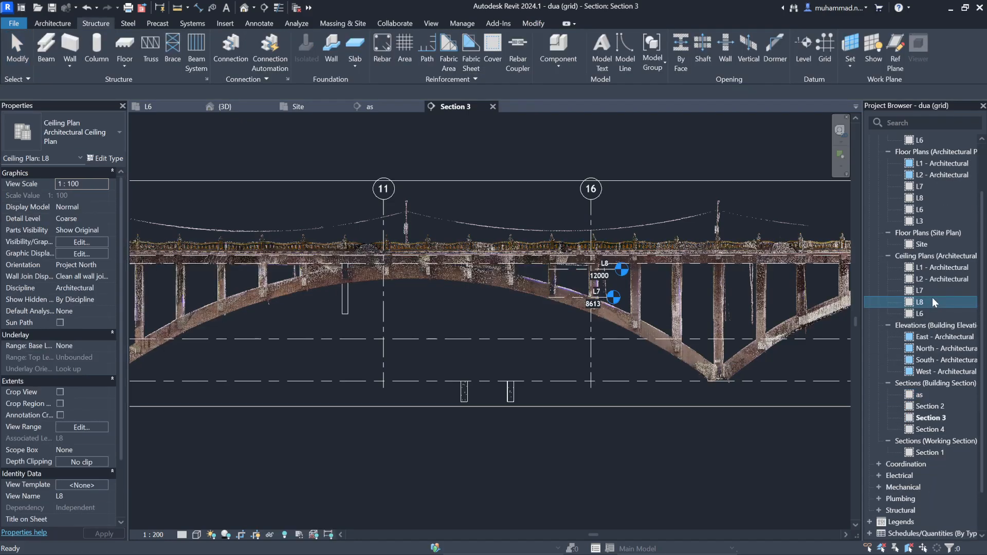
scroll(598, 385, "up", 3)
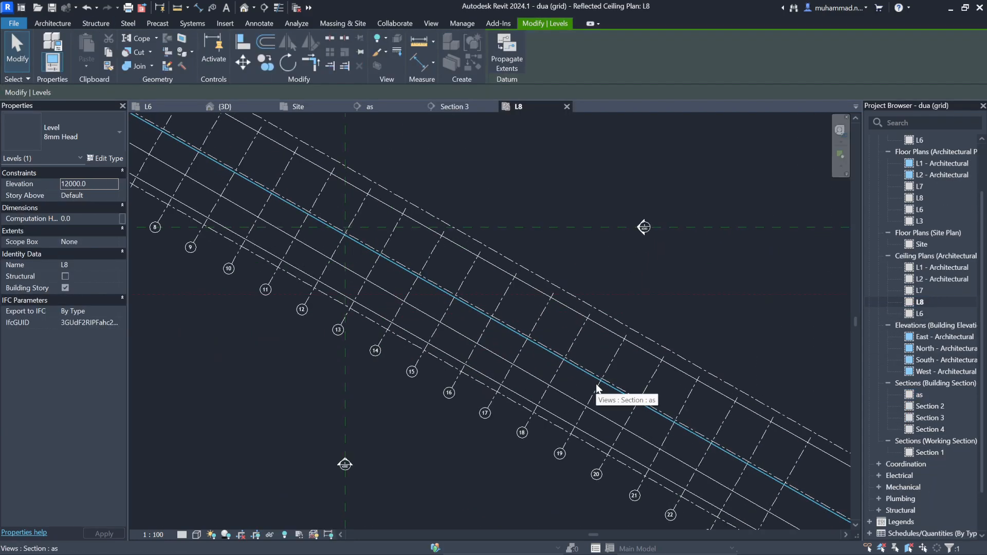
double_click(941, 195)
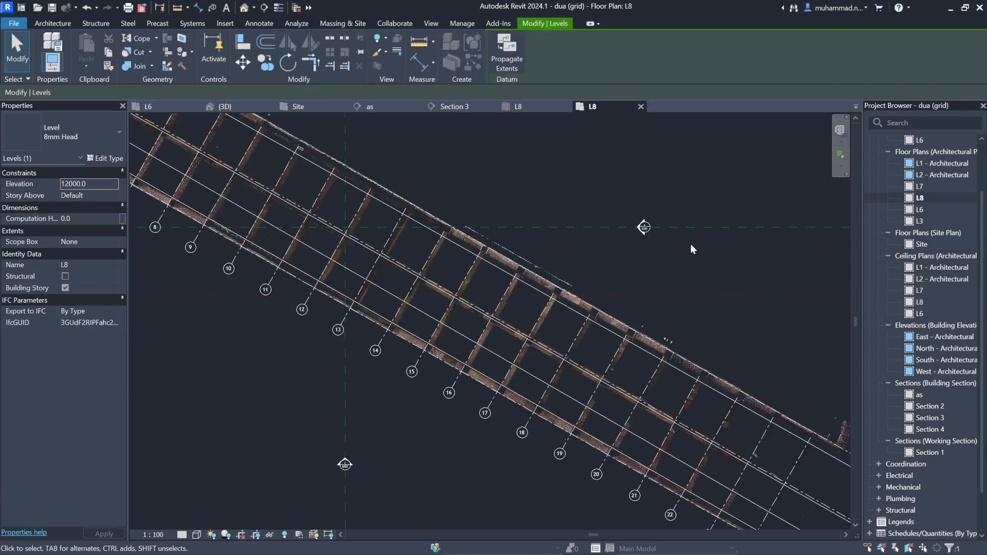
scroll(488, 252, "up", 5)
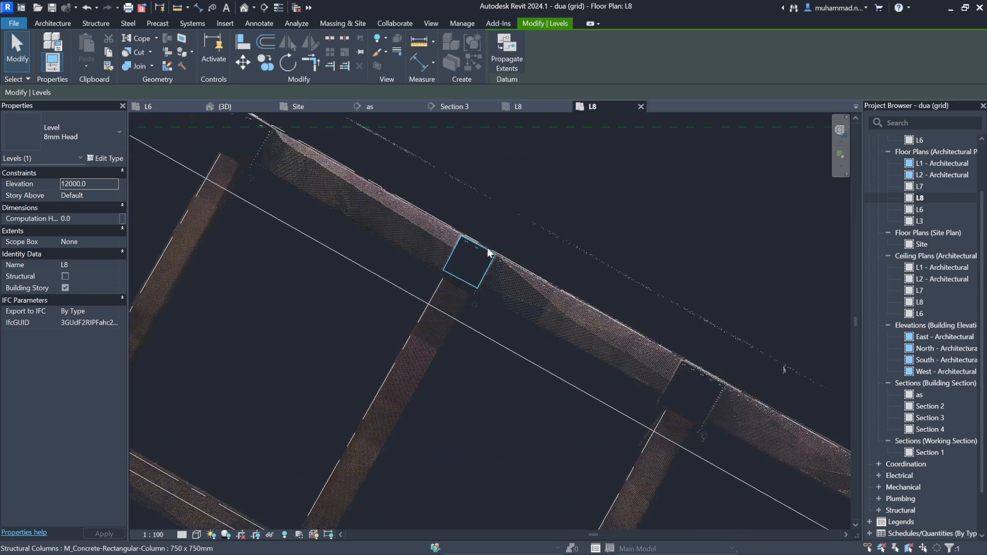
Step: Select the 750 x 750 mm column on grid 15 and examine its fit against the point cloud in the 3D view
left_click(479, 246)
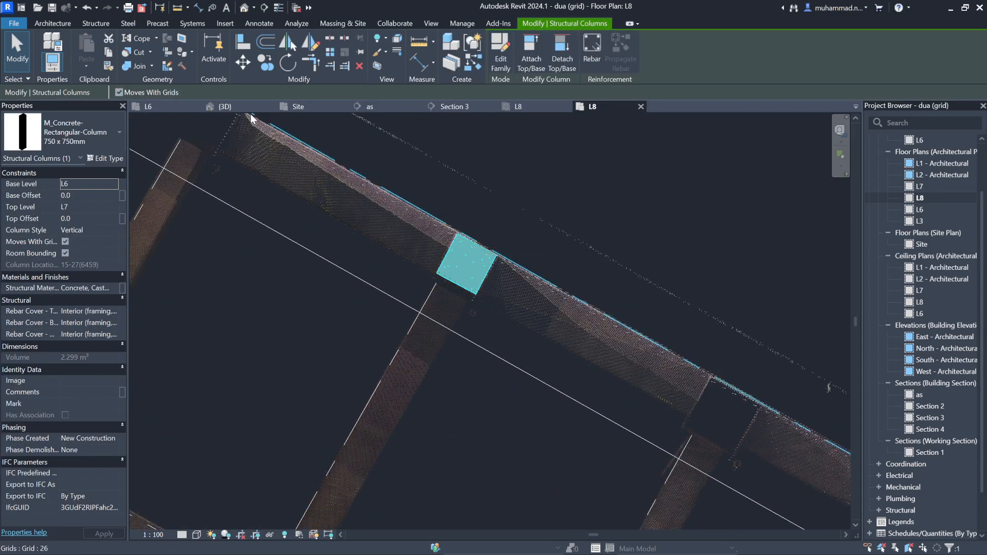
left_click(232, 109)
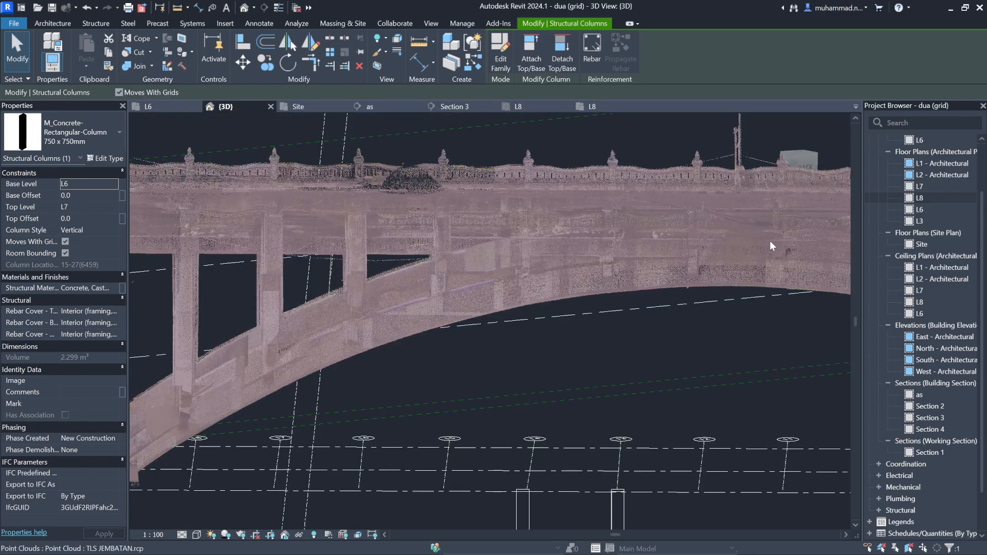
scroll(839, 227, "down", 3)
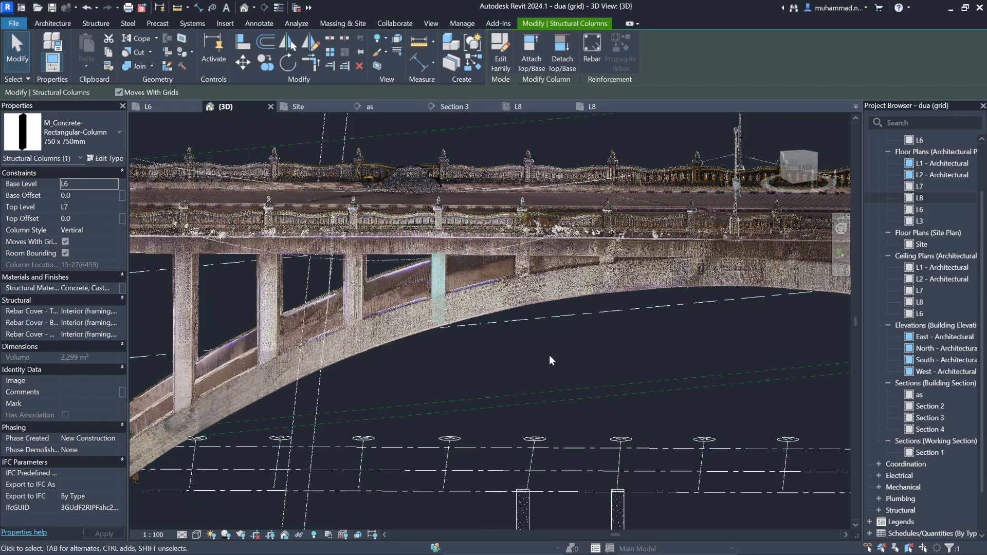
scroll(844, 232, "down", 2)
middle_click_drag(589, 328, 516, 340, "shift")
scroll(516, 340, "up", 5)
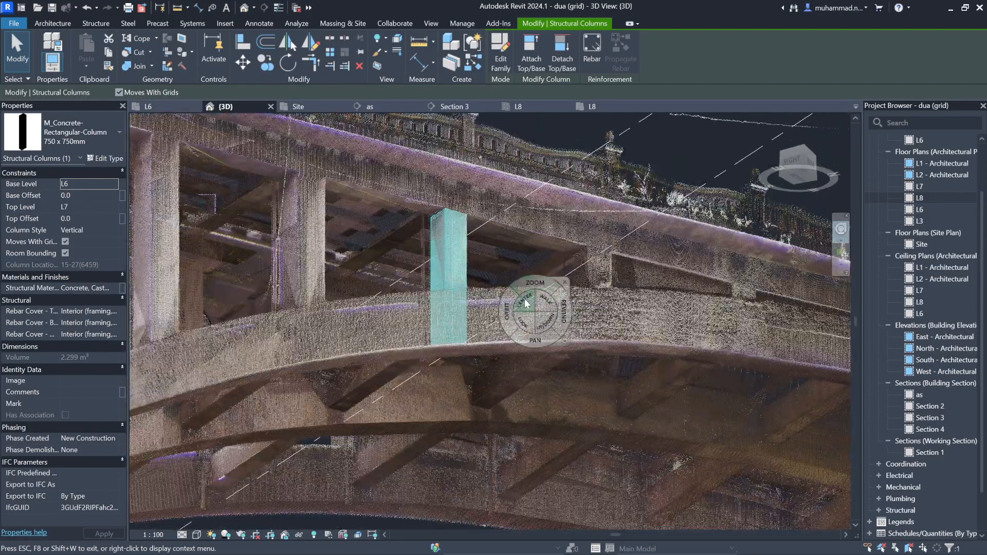
middle_click_drag(525, 298, 423, 337, "shift")
left_click_drag(423, 337, 450, 379)
Step: Return to the L8 floor plan and close the L8 reflected ceiling plan
left_click(597, 107)
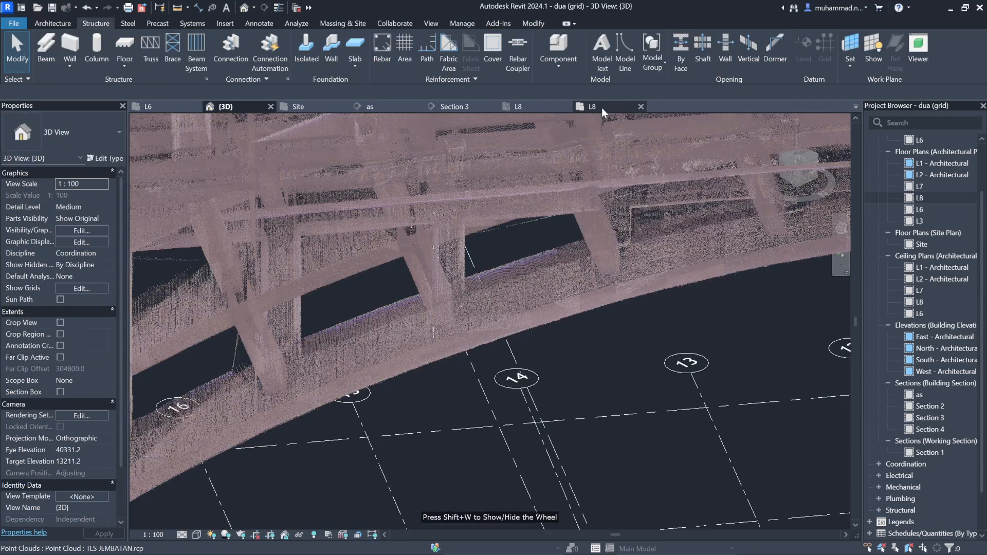
left_click(567, 111)
left_click(567, 107)
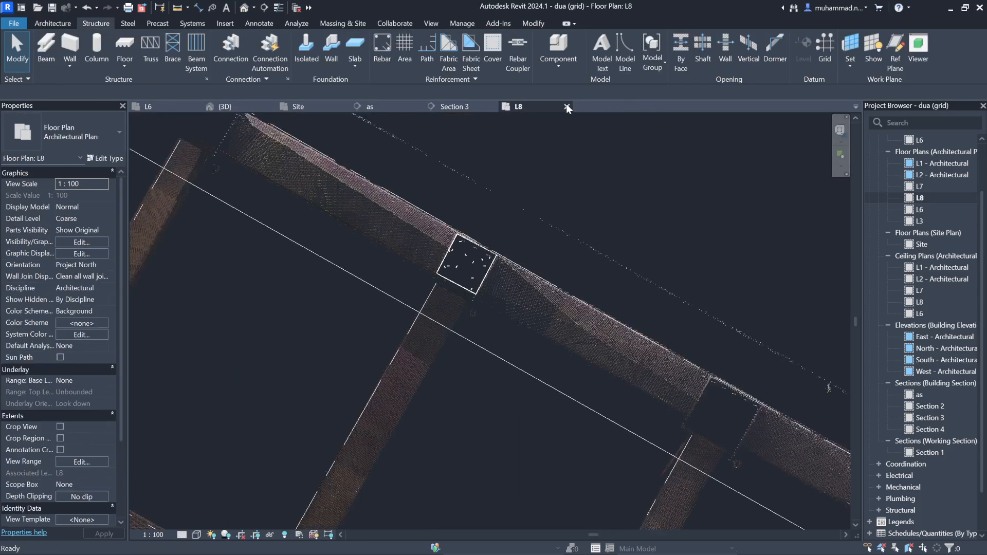
Step: Move the 750 x 750 mm column from the bridge edge onto the scanned column at the intersection of grids 15 and 27
scroll(573, 214, "down", 3)
left_click(529, 242)
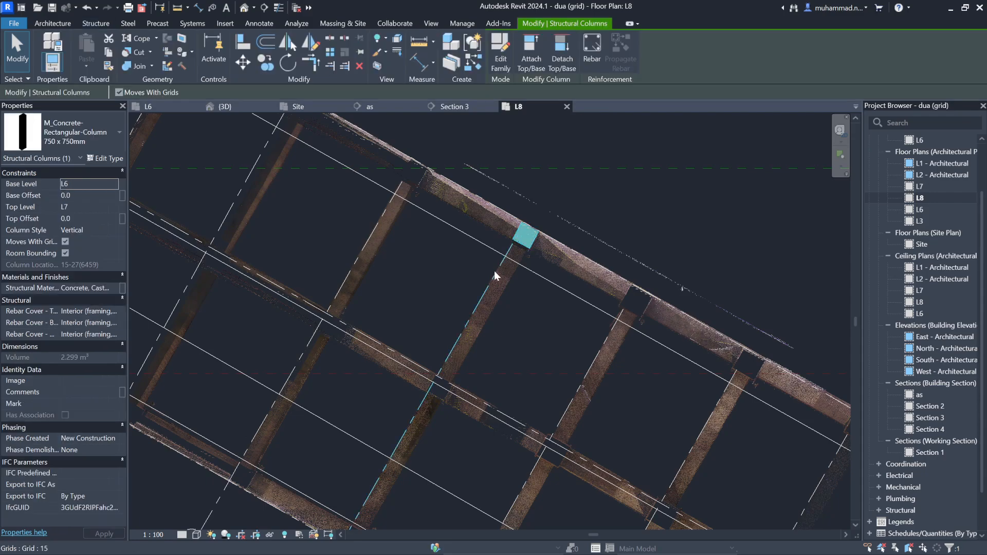
left_click(244, 64)
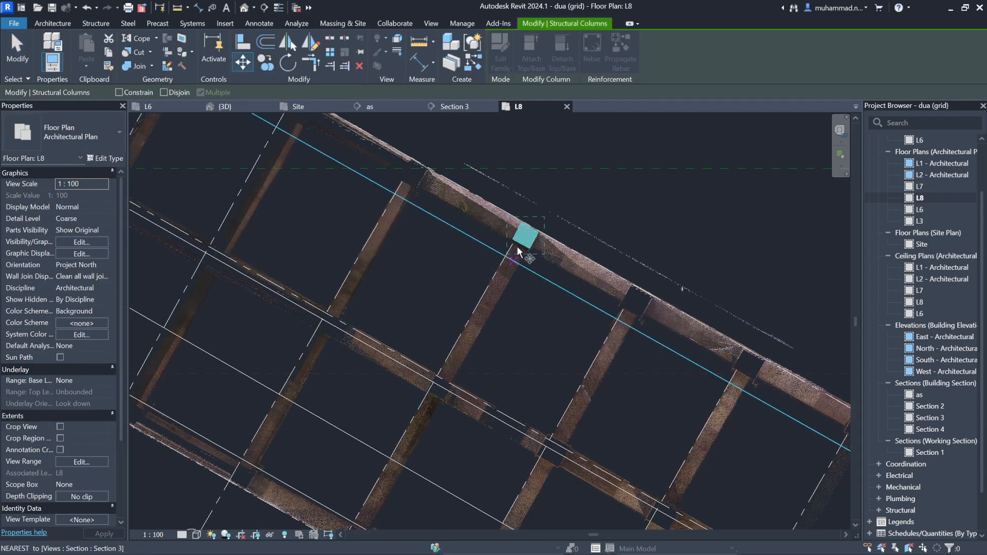
scroll(441, 392, "up", 5)
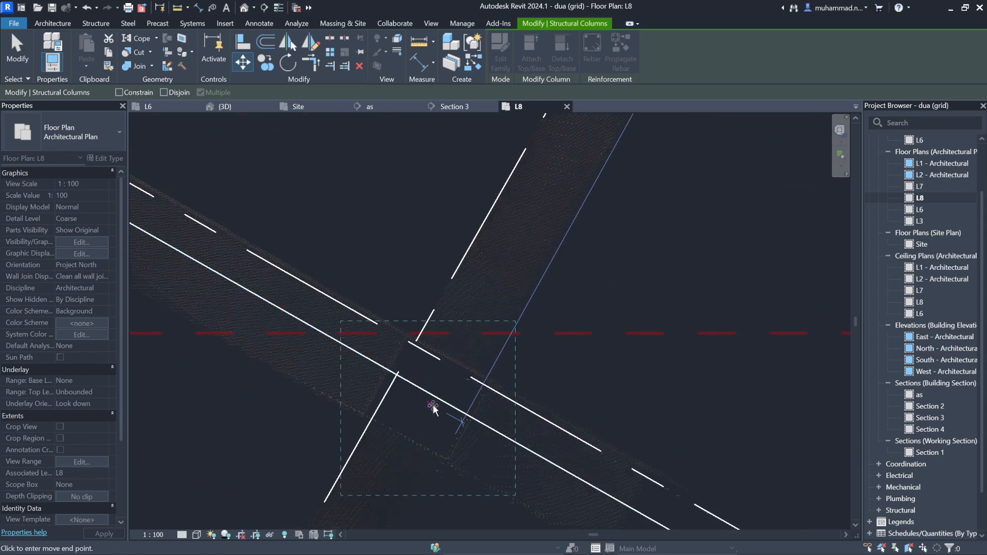
left_click(435, 404)
key("Escape")
Step: Move the column at grids 15 and 27 from its upper-right corner toward the matching edge of the scanned outline
scroll(443, 443, "up", 3)
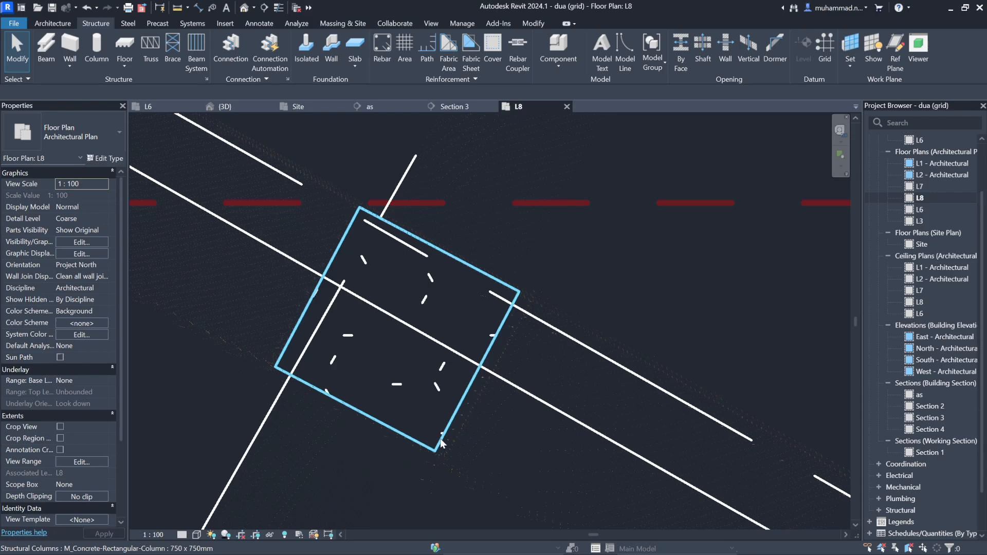
left_click(452, 309)
left_click(243, 62)
scroll(586, 309, "up", 5)
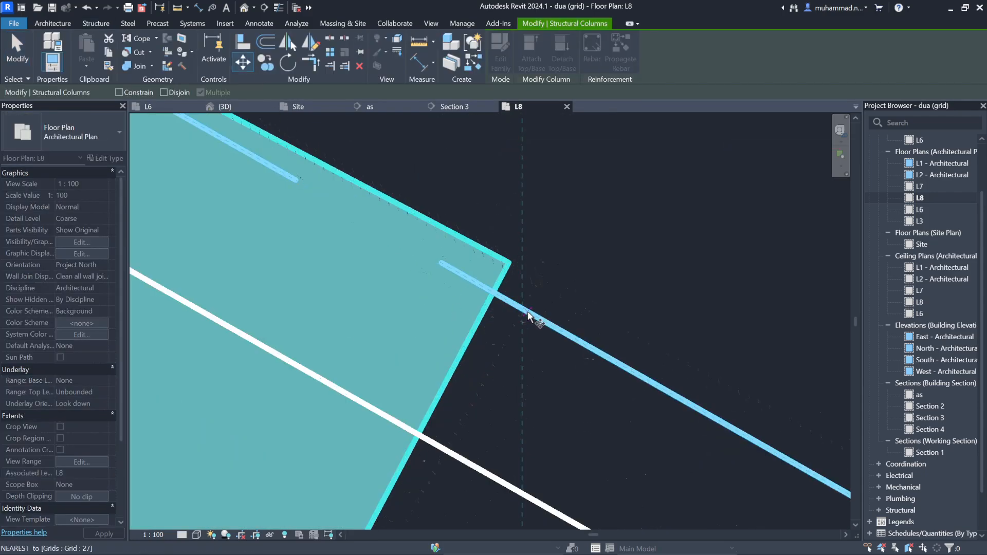
left_click(491, 216)
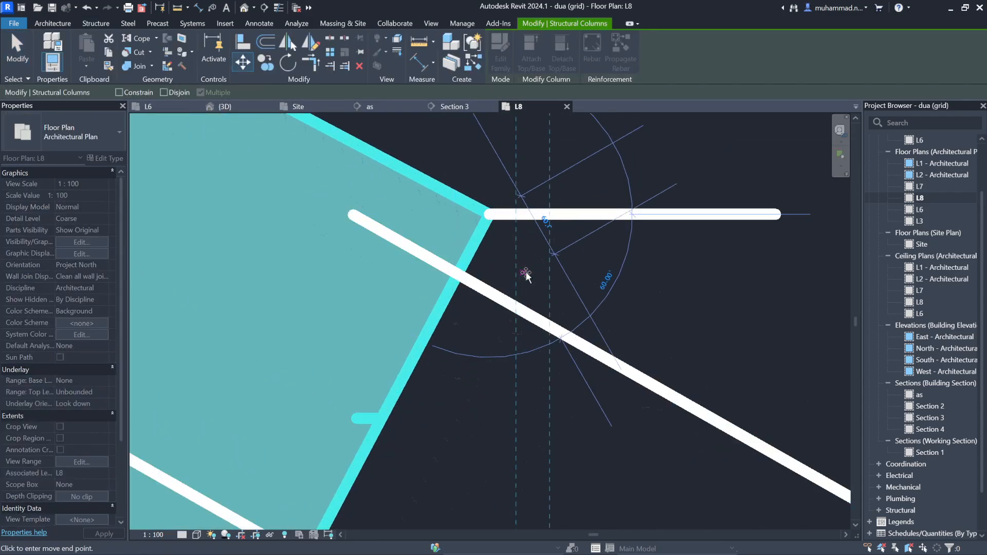
left_click(588, 273)
scroll(734, 215, "down", 4)
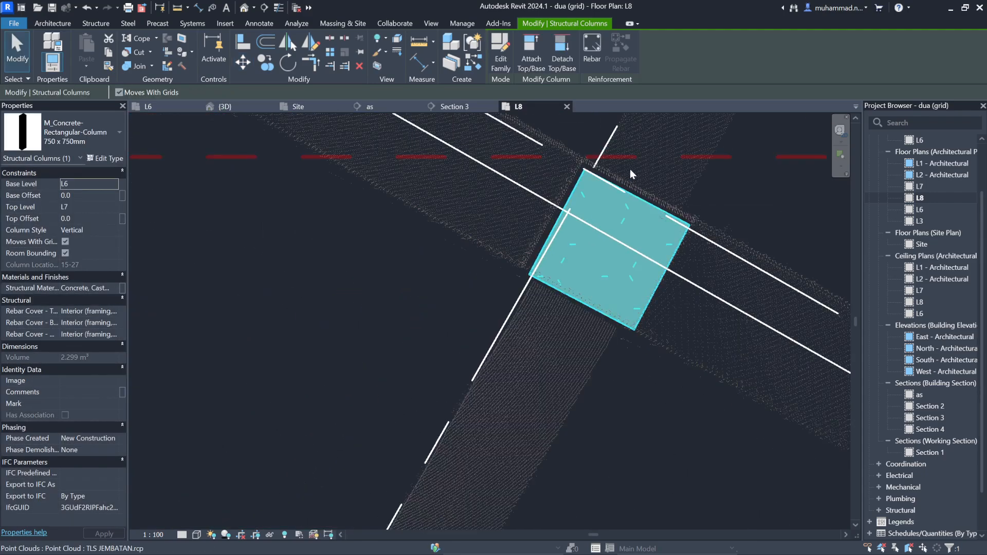
Step: Shift the column at grids 15 and 27 by about 15 mm from its top corner to fit the scan
scroll(618, 175, "up", 2)
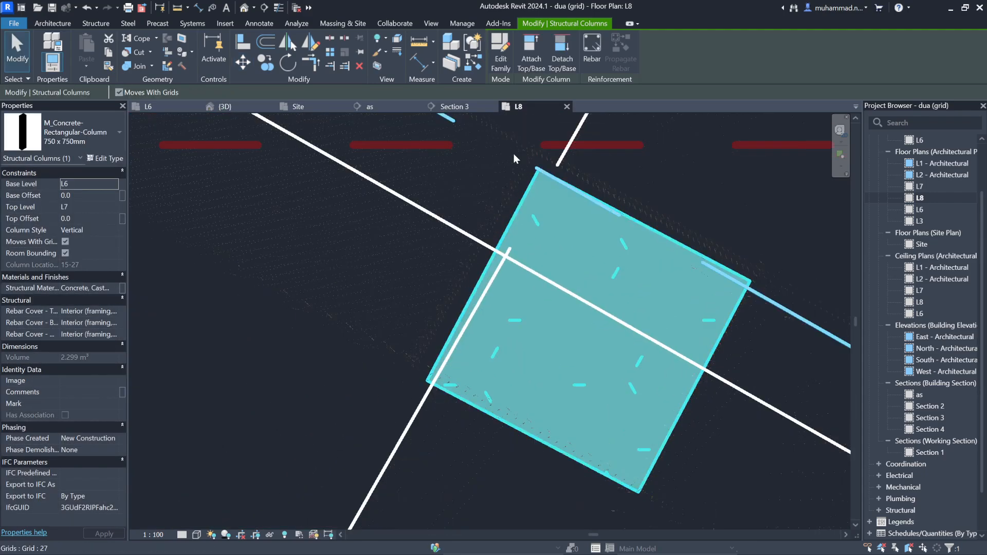
scroll(515, 157, "up", 2)
left_click(415, 185)
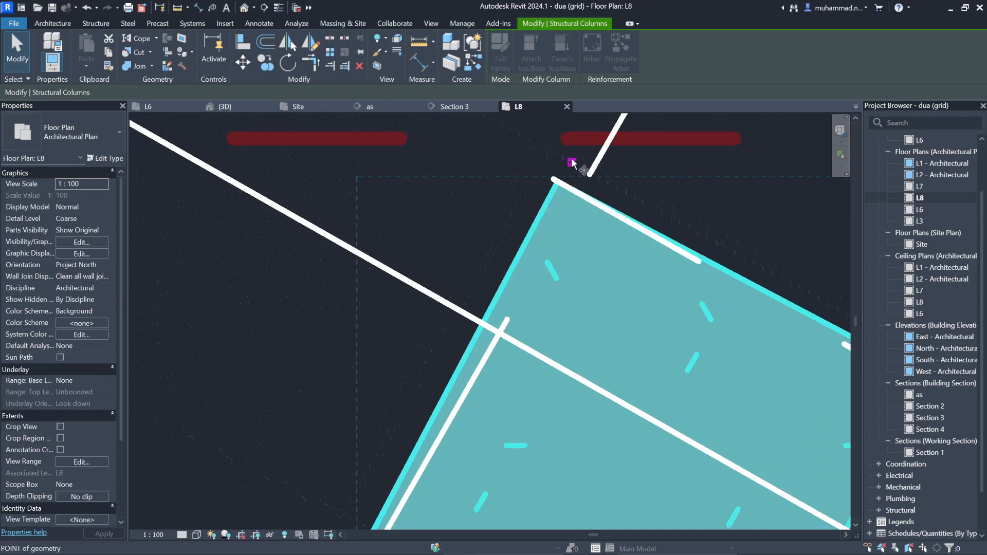
scroll(571, 160, "up", 2)
left_click(543, 205)
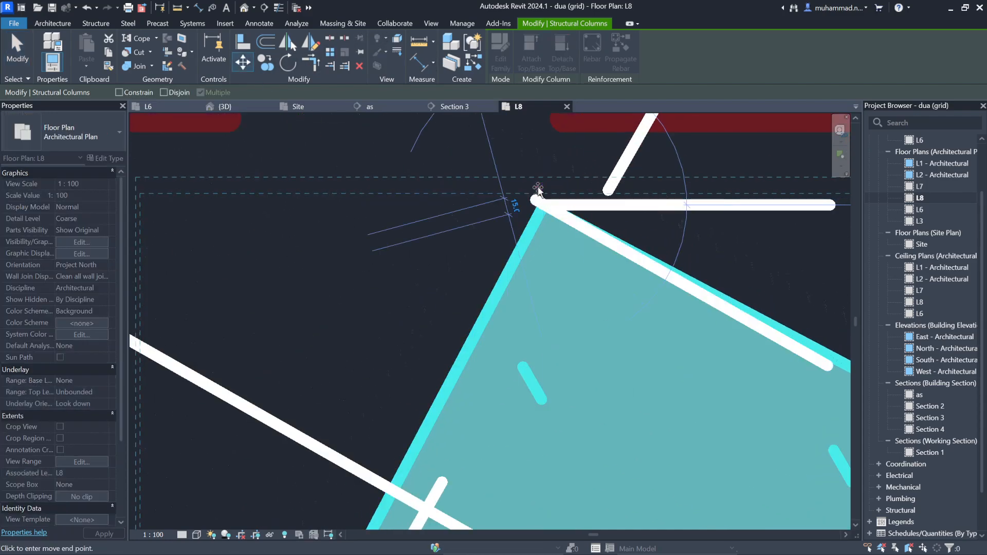
left_click(538, 191)
scroll(540, 193, "down", 5)
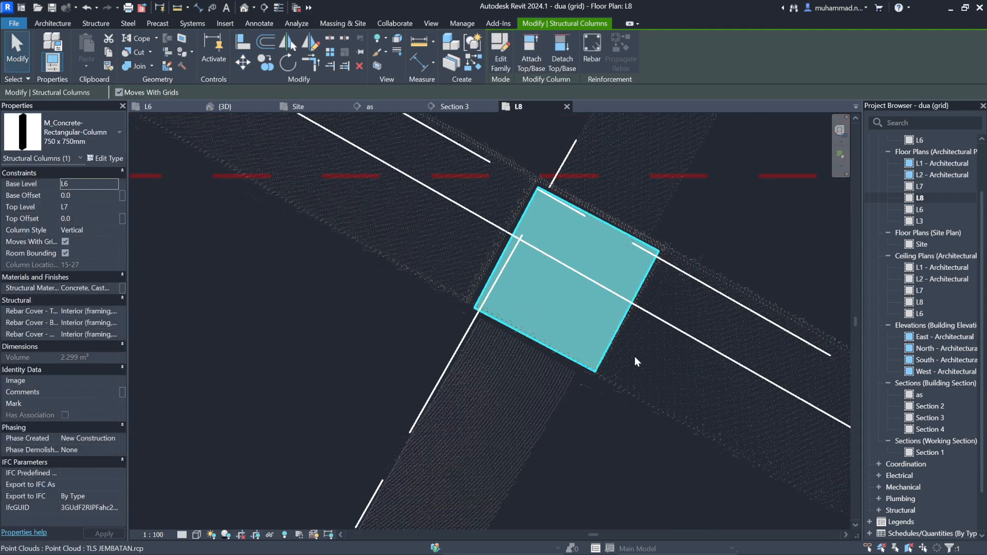
Step: Fine-tune the position of the column at grids 15 and 27 by moving it from its lower-left corner onto the scanned outline
scroll(523, 222, "up", 5)
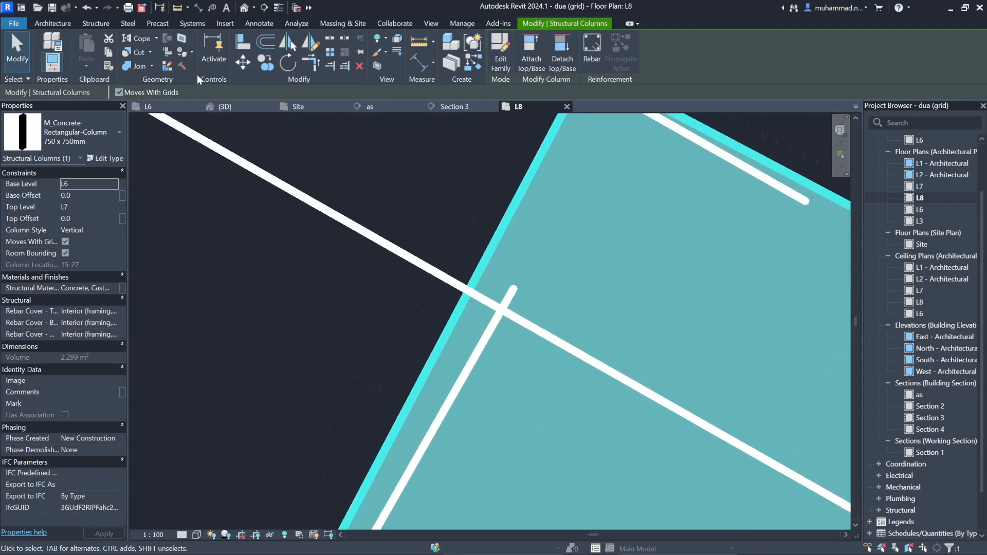
left_click(243, 62)
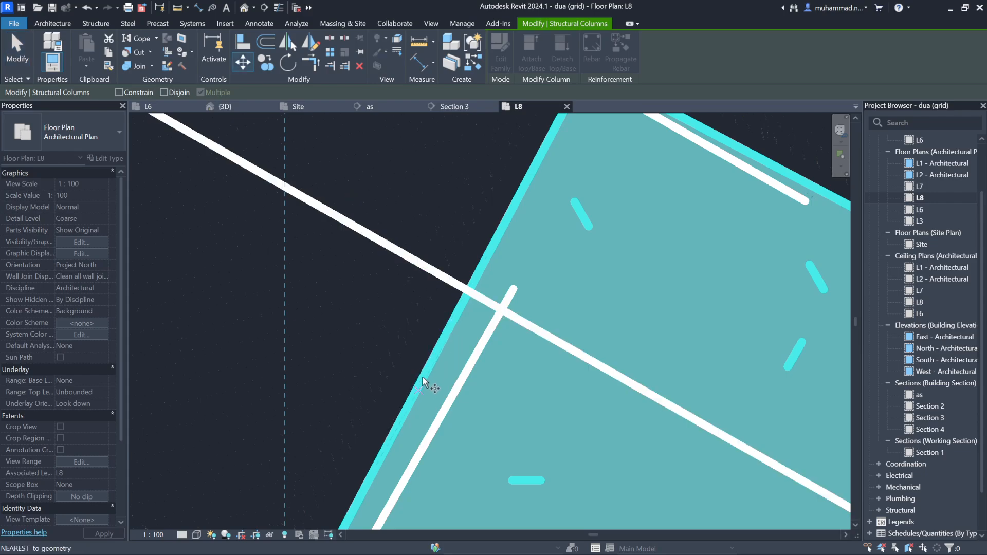
scroll(423, 381, "down", 3)
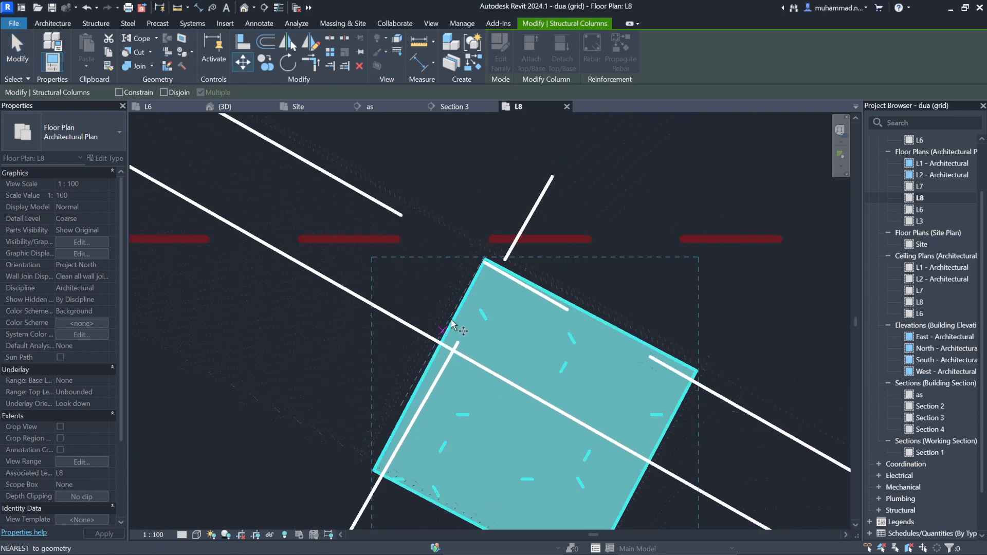
scroll(358, 476, "up", 6)
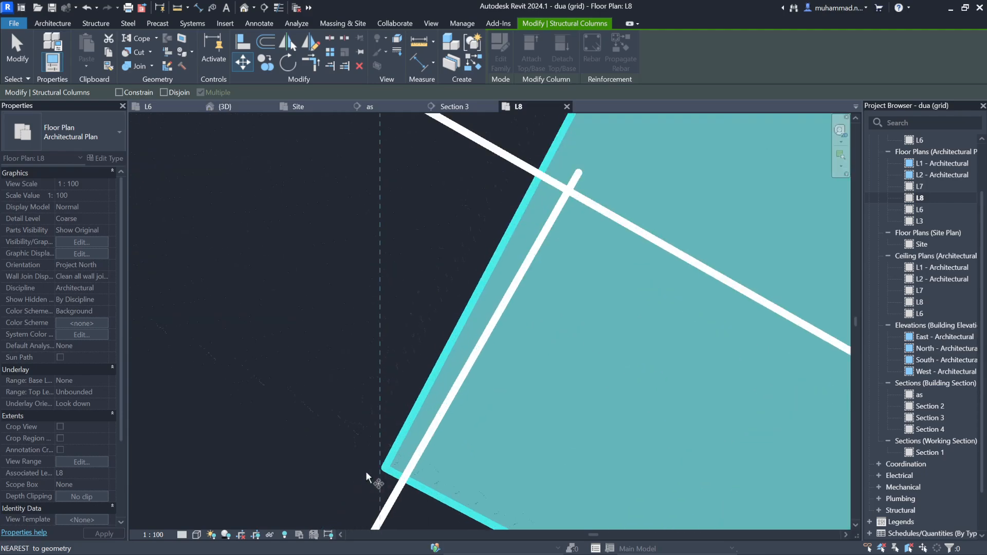
left_click(389, 456)
left_click(373, 427)
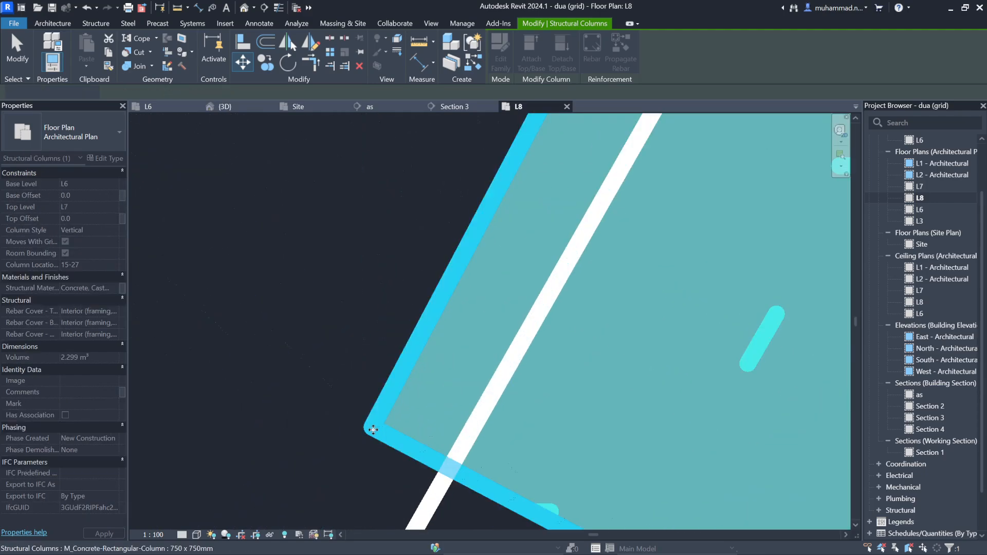
scroll(329, 396, "down", 4)
scroll(714, 306, "down", 6)
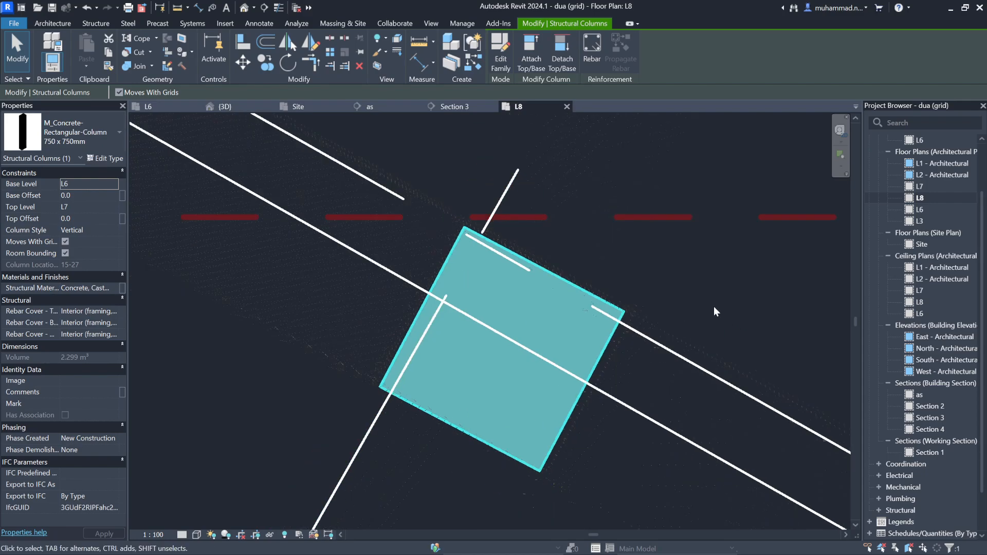
Step: Compare the column at grids 15 and 27 with the scanned columns along the bridge edge, in the L8 plan and in 3D
scroll(686, 315, "down", 4)
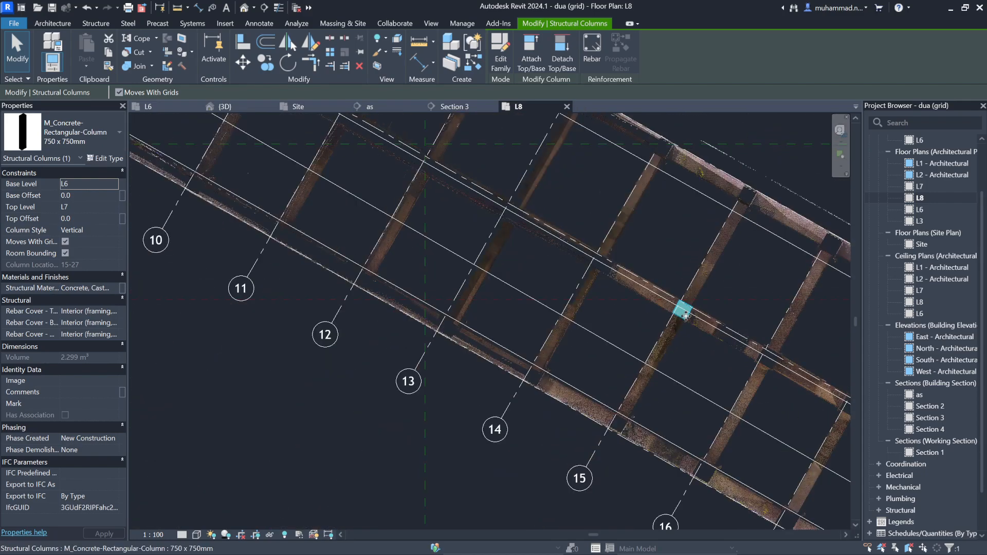
scroll(486, 302, "down", 4)
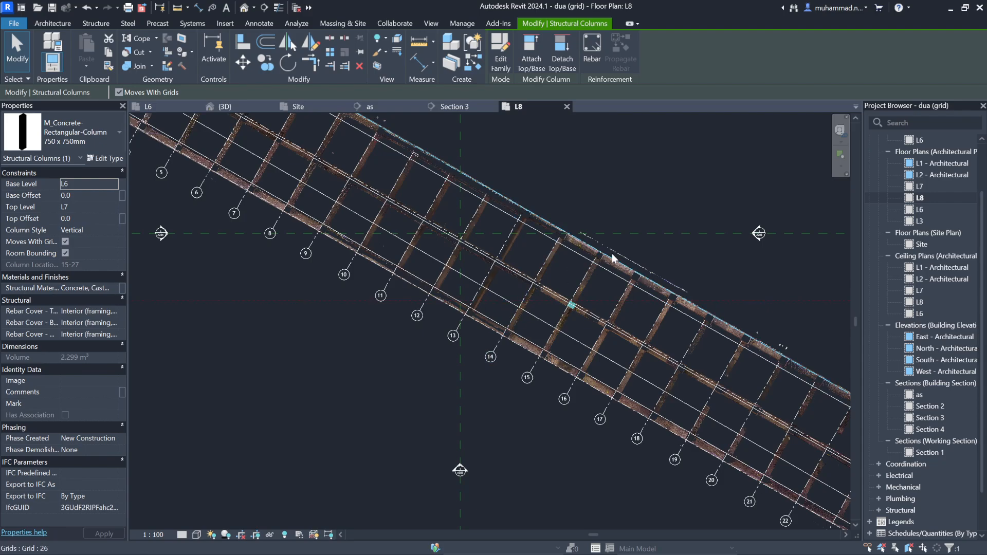
left_click(647, 228)
scroll(622, 265, "up", 5)
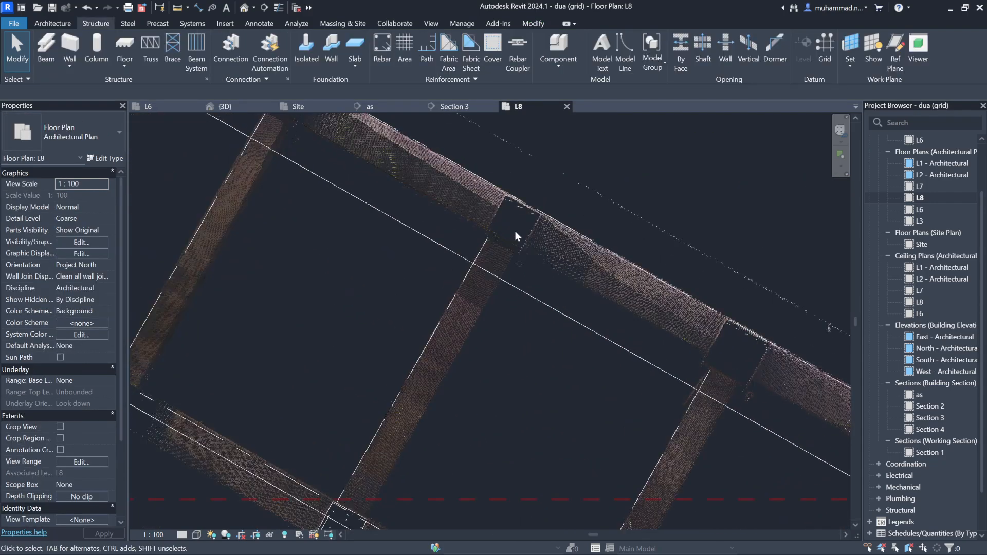
scroll(507, 223, "down", 3)
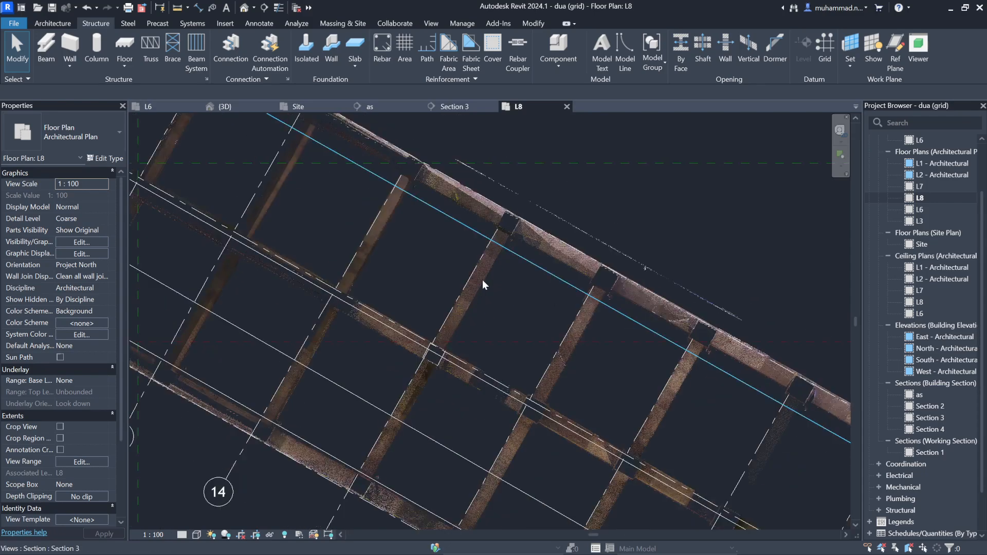
left_click(440, 360)
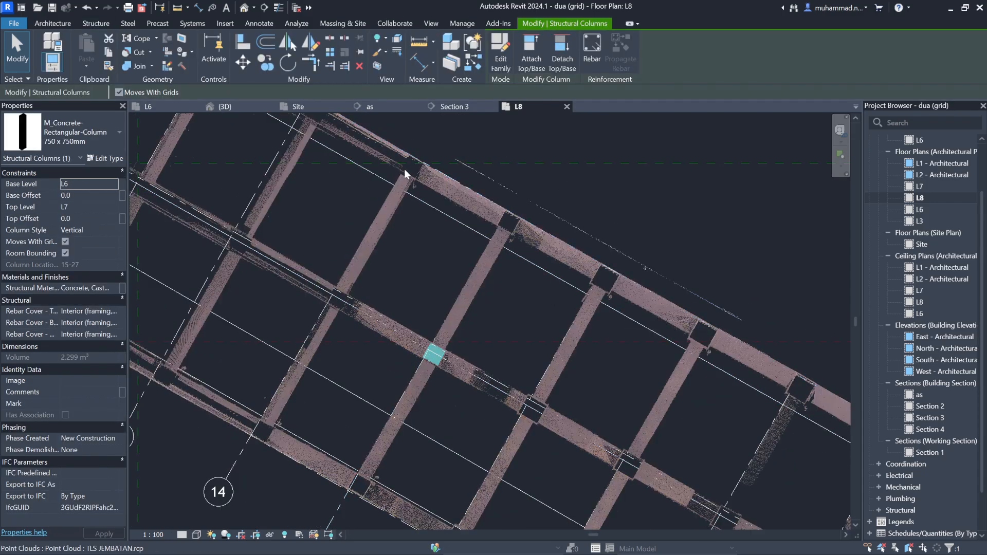
scroll(681, 334, "down", 2)
scroll(541, 244, "up", 5)
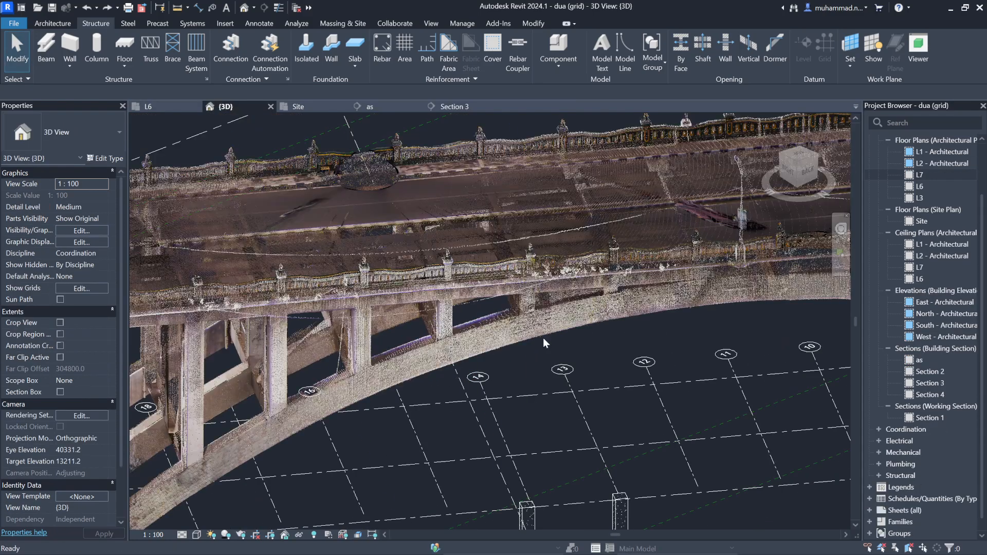
Step: Open the L8 floor plan from Section 3 and close the L8 ceiling plan
left_click(445, 108)
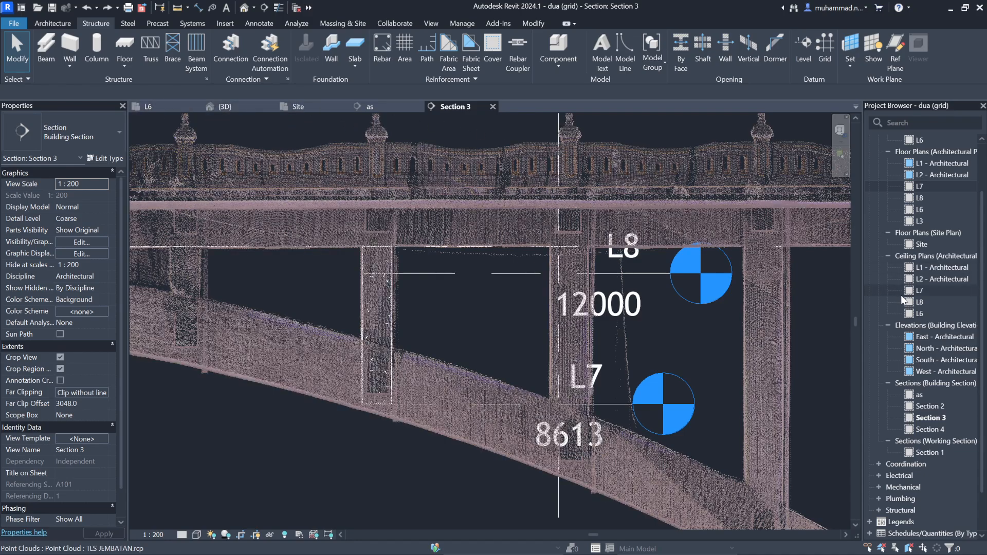
double_click(925, 303)
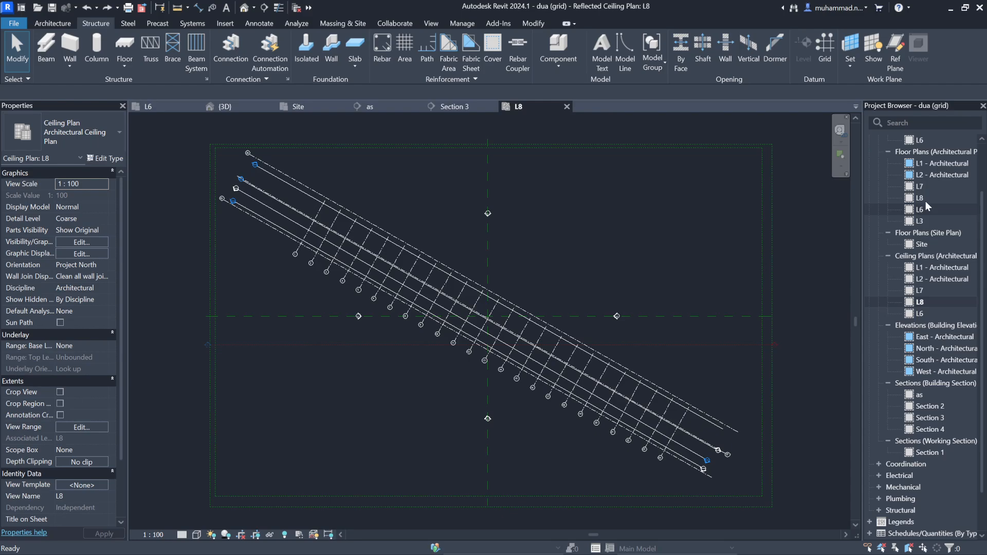
double_click(921, 199)
left_click(566, 108)
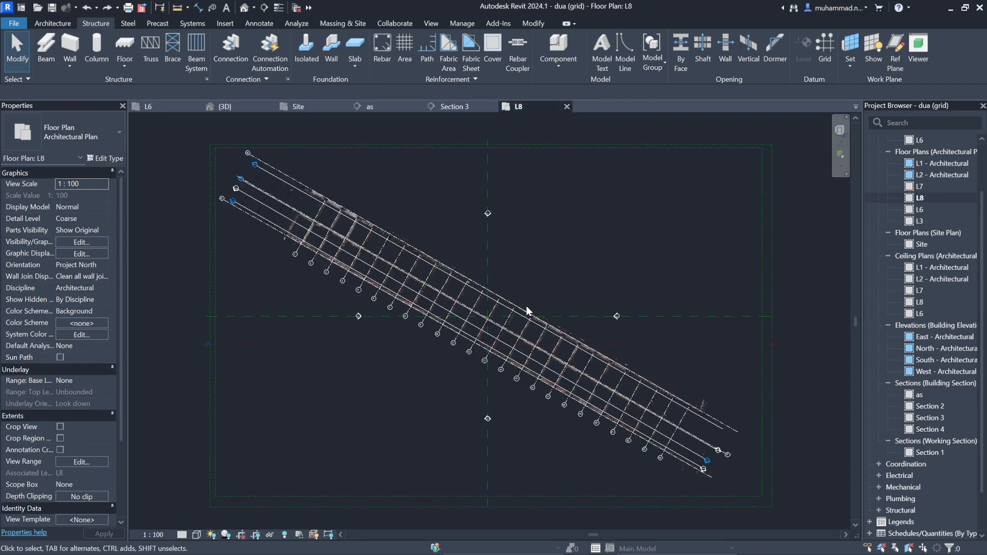
Step: Copy the 750 x 750 mm column at the bridge edge onto the scanned column at grids 15 and 27
scroll(534, 319, "up", 8)
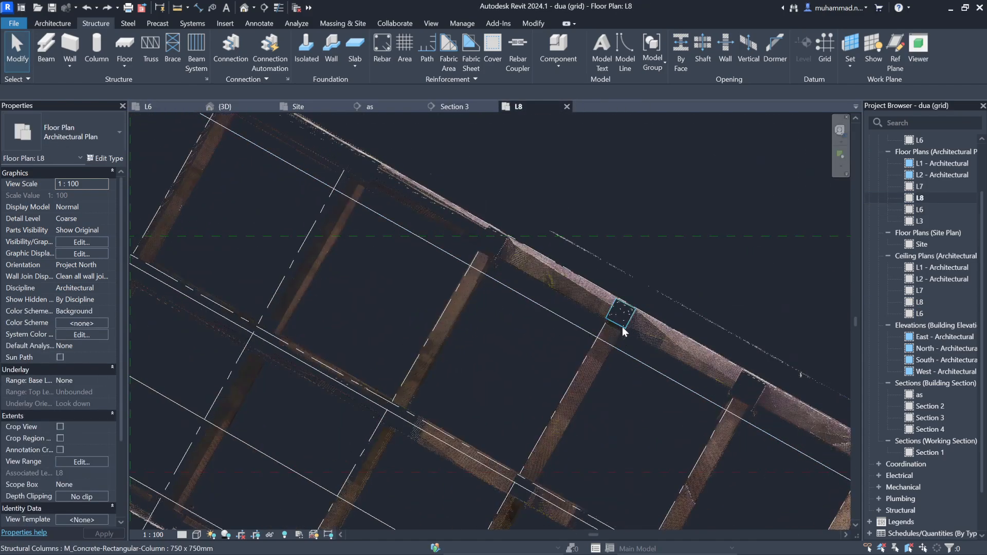
left_click(623, 327)
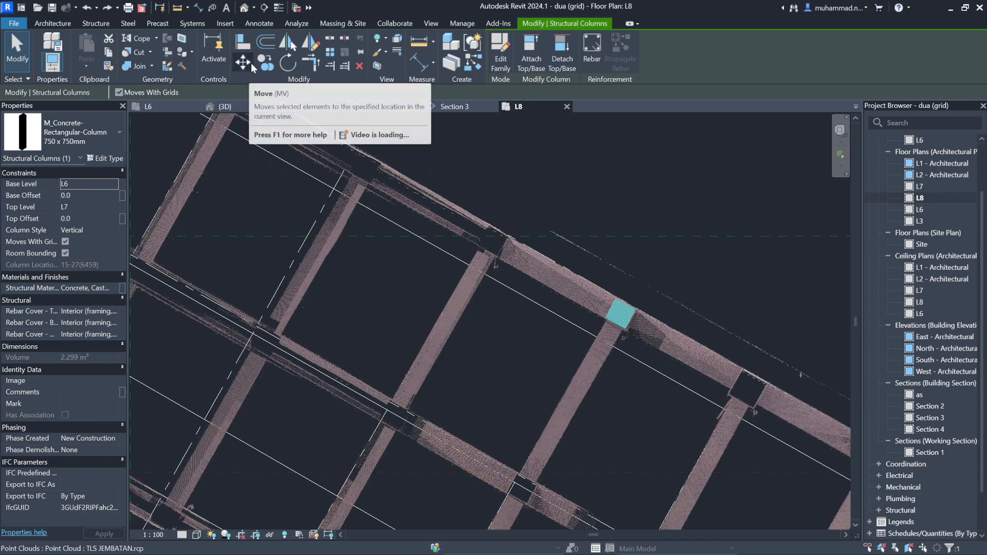
left_click(265, 62)
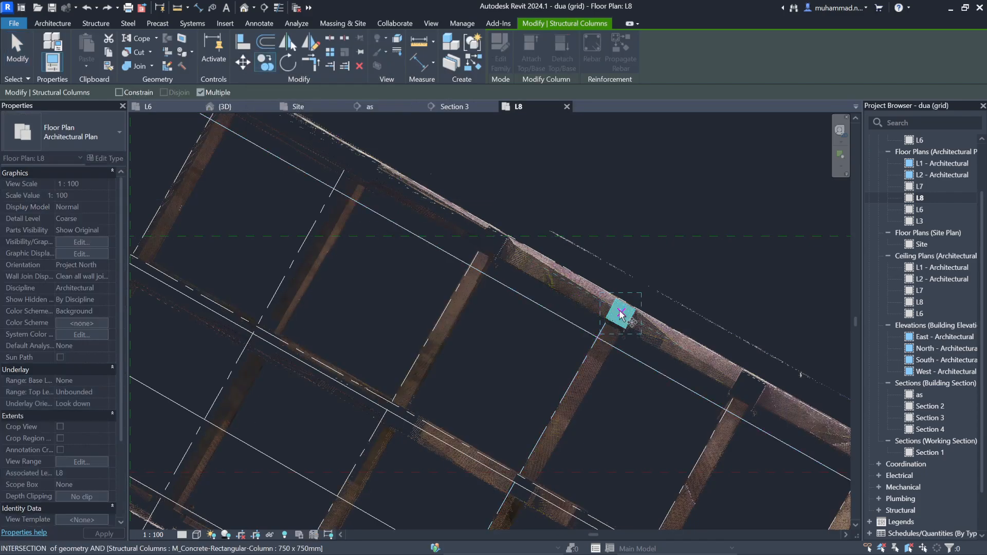
scroll(620, 319, "up", 3)
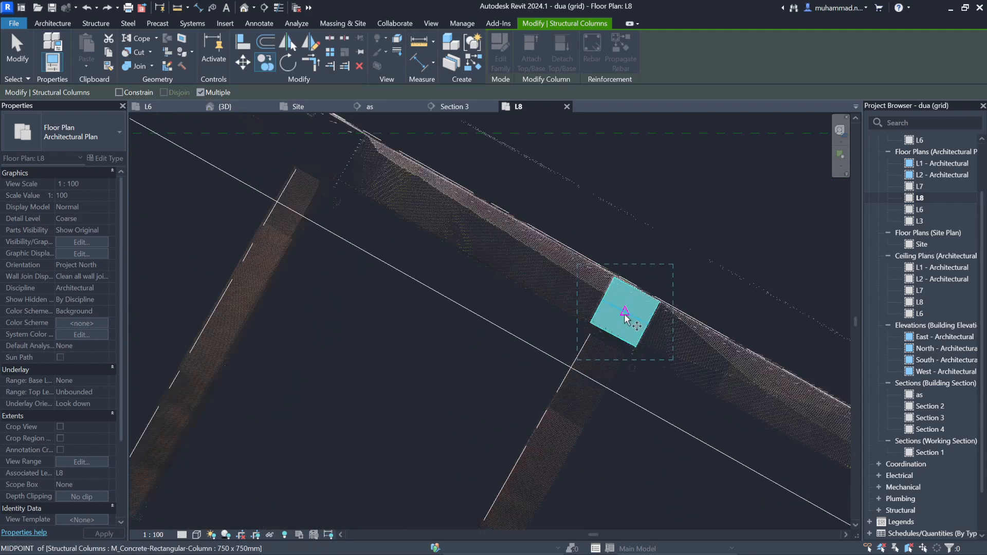
left_click(745, 313)
scroll(632, 303, "down", 4)
scroll(564, 419, "up", 5)
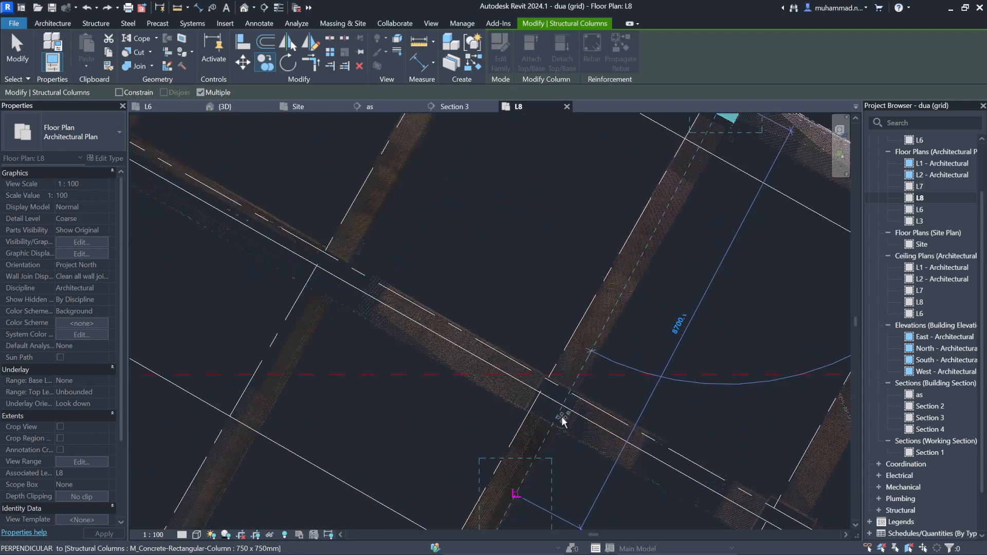
scroll(573, 404, "up", 3)
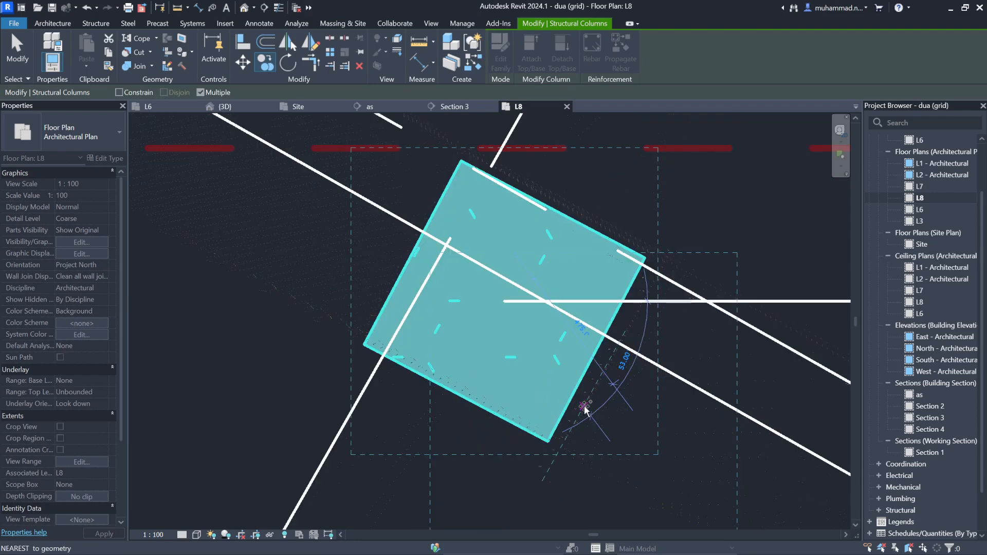
key("Escape")
Step: Nudge the copied column at grids 15 and 27 onto the scanned outline, finishing with a move of about 40 mm from its lower-left corner
left_click(242, 63)
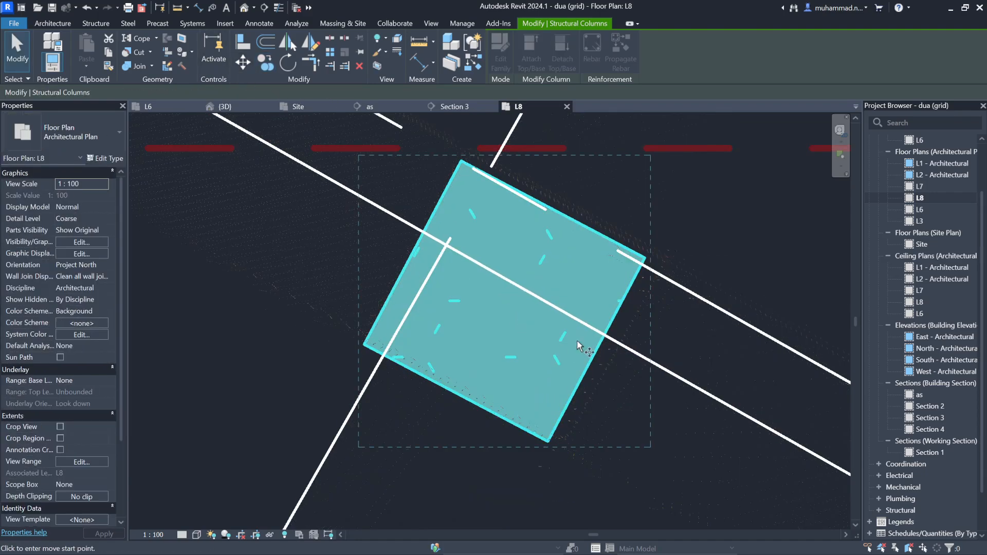
left_click(613, 358)
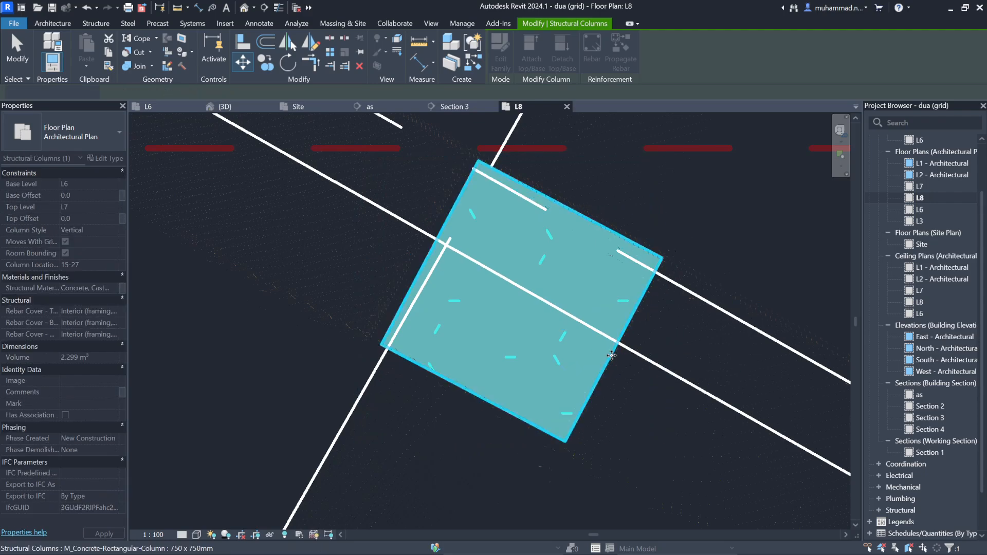
scroll(377, 317, "up", 4)
scroll(377, 317, "up", 2)
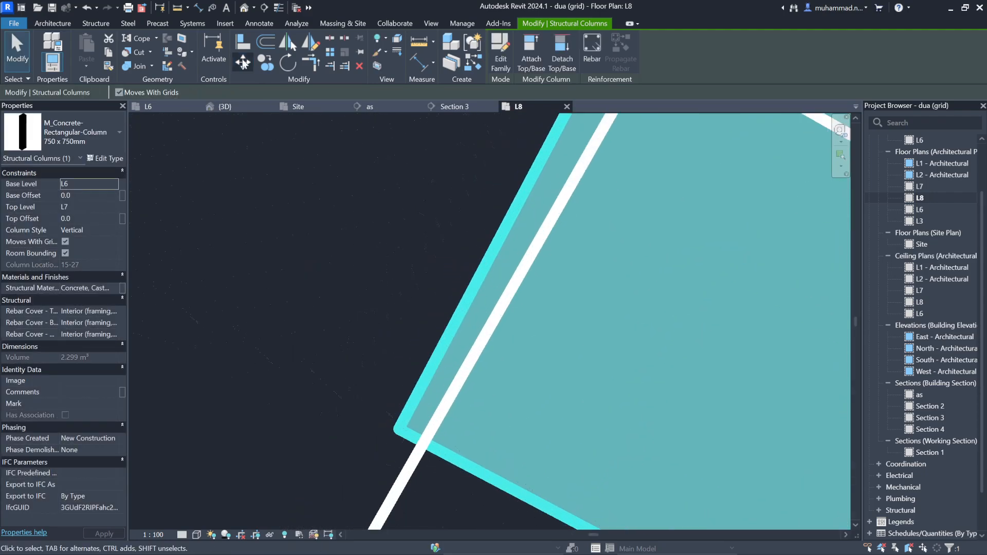
left_click(243, 63)
left_click(399, 429)
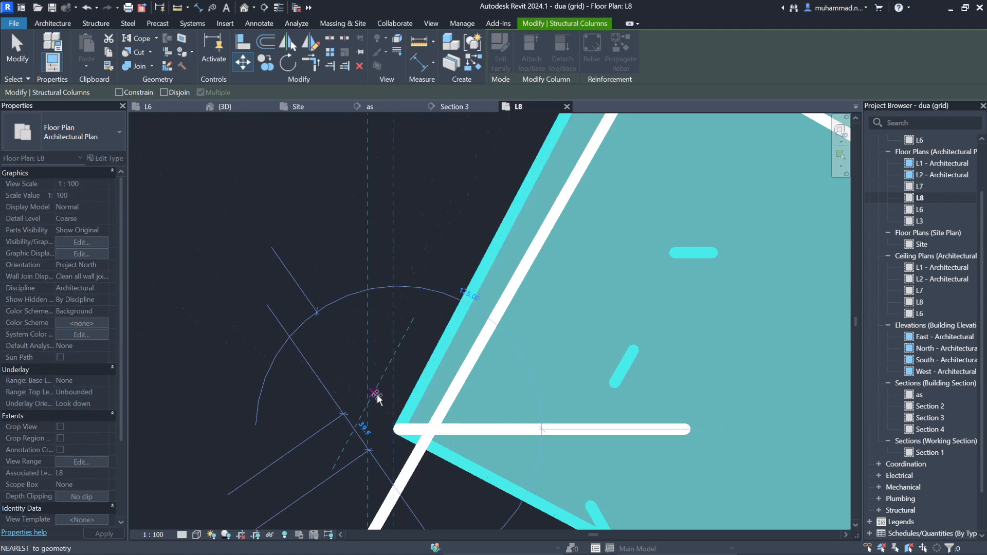
left_click(378, 394)
scroll(391, 401, "down", 3)
key("Escape")
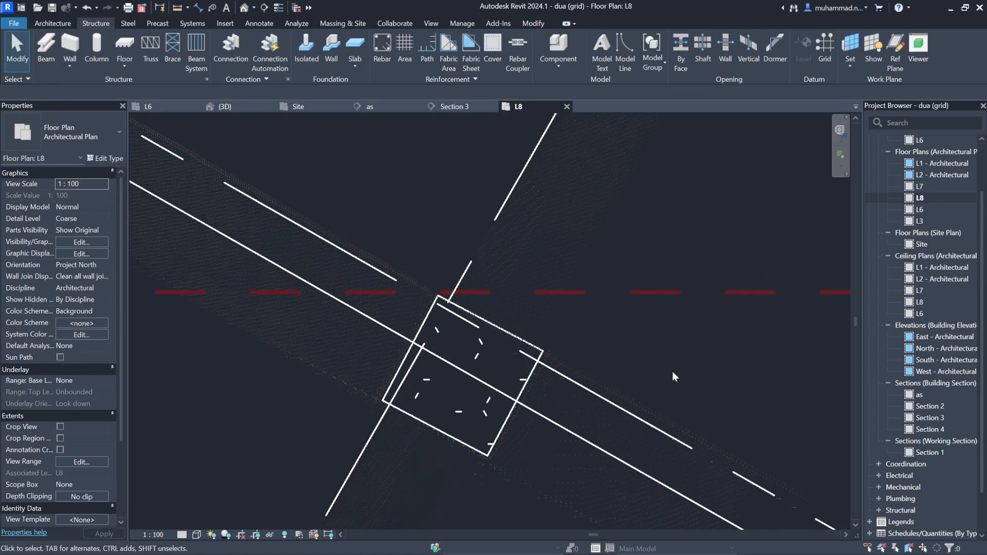
Step: Try to align the left face of the column at grids 15 and 27 with the left face of the bridge-edge column
scroll(530, 258, "down", 3)
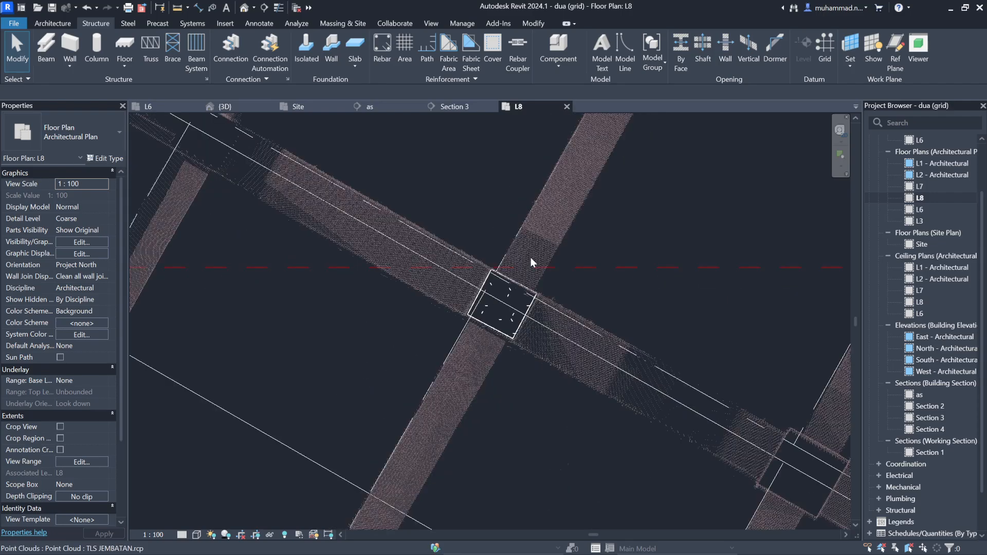
scroll(551, 378, "down", 5)
scroll(604, 232, "up", 4)
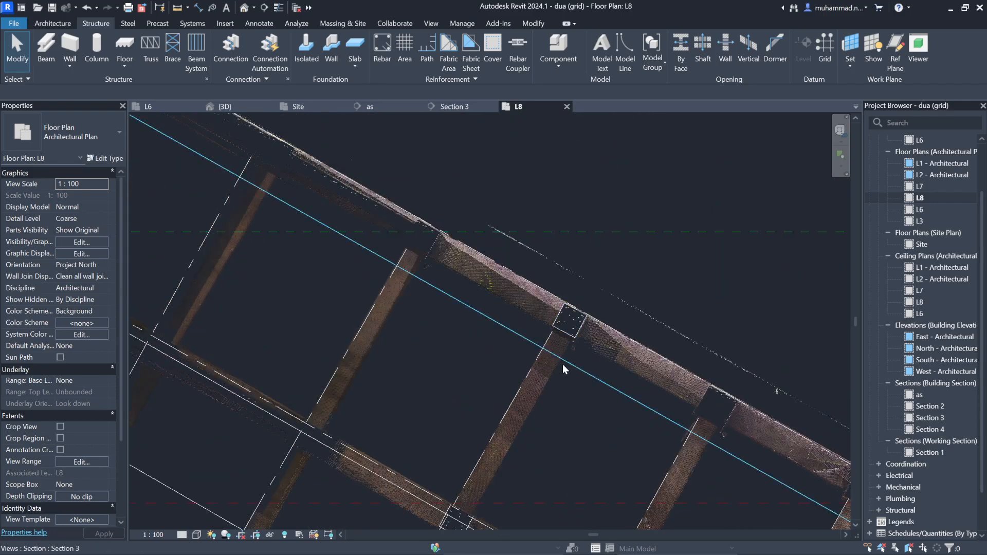
scroll(444, 222, "down", 2)
scroll(498, 363, "up", 2)
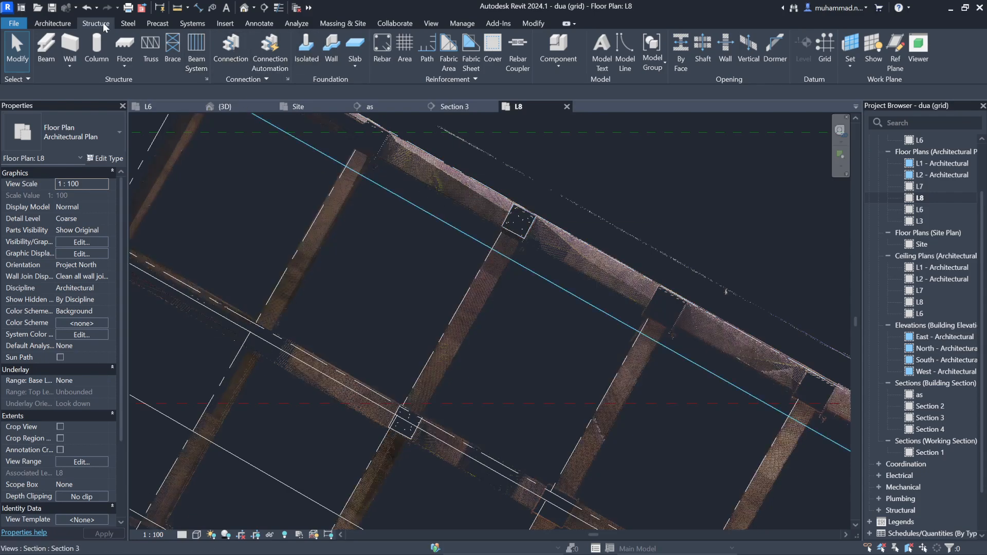
left_click(505, 222)
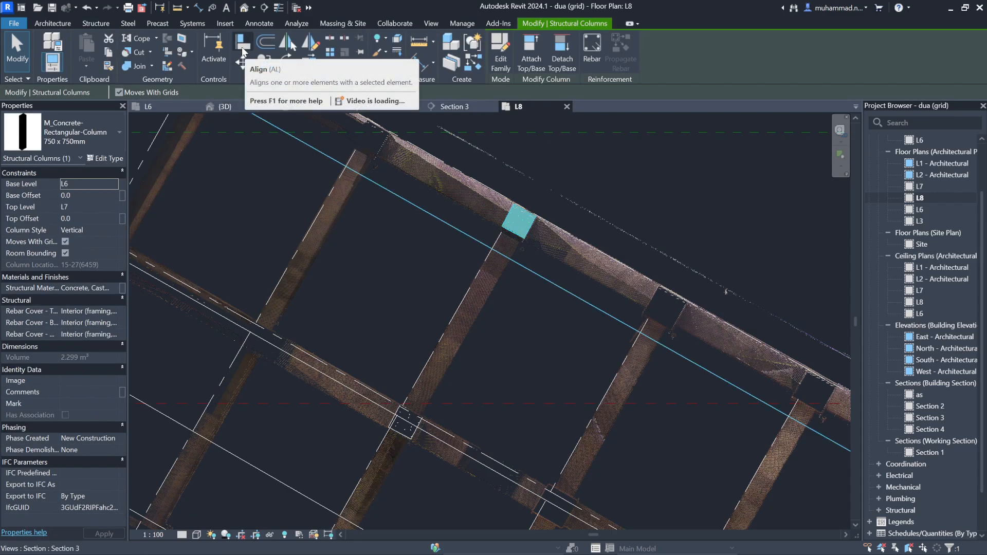
left_click(241, 48)
scroll(514, 214, "up", 5)
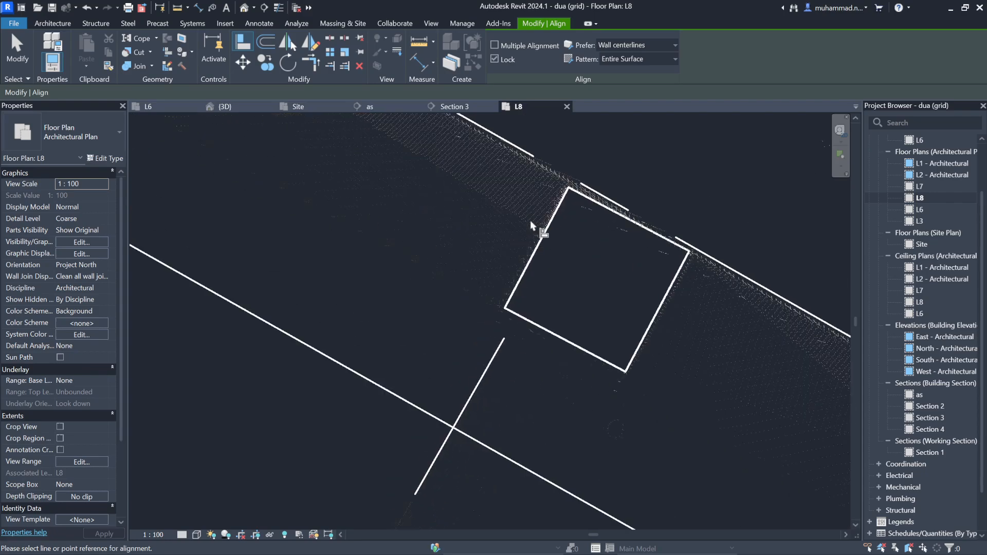
scroll(541, 200, "down", 5)
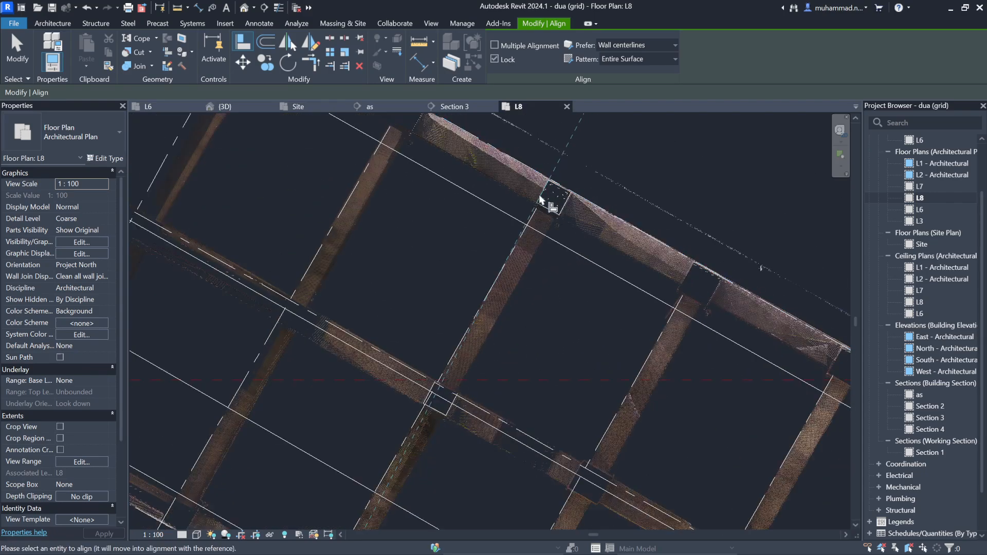
scroll(440, 395, "up", 5)
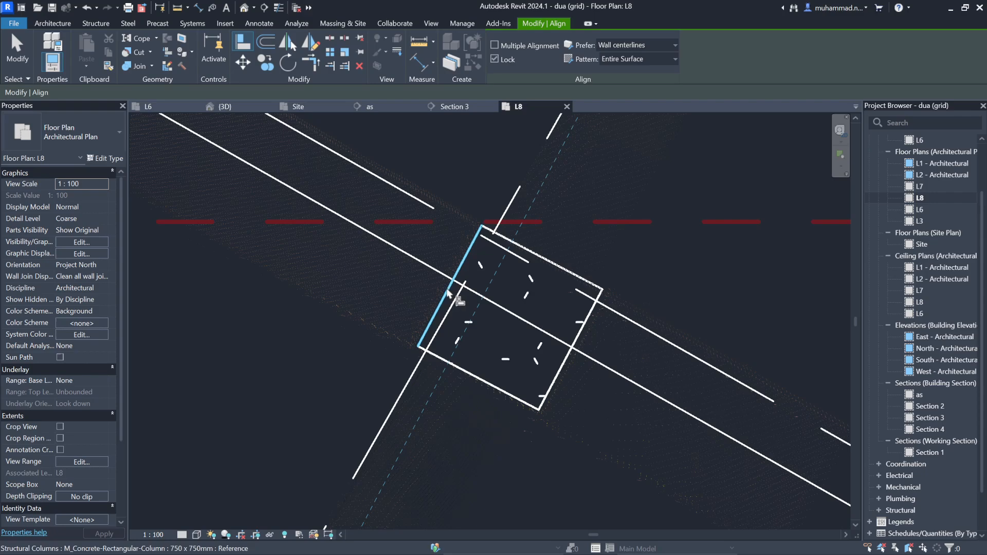
left_click(448, 293)
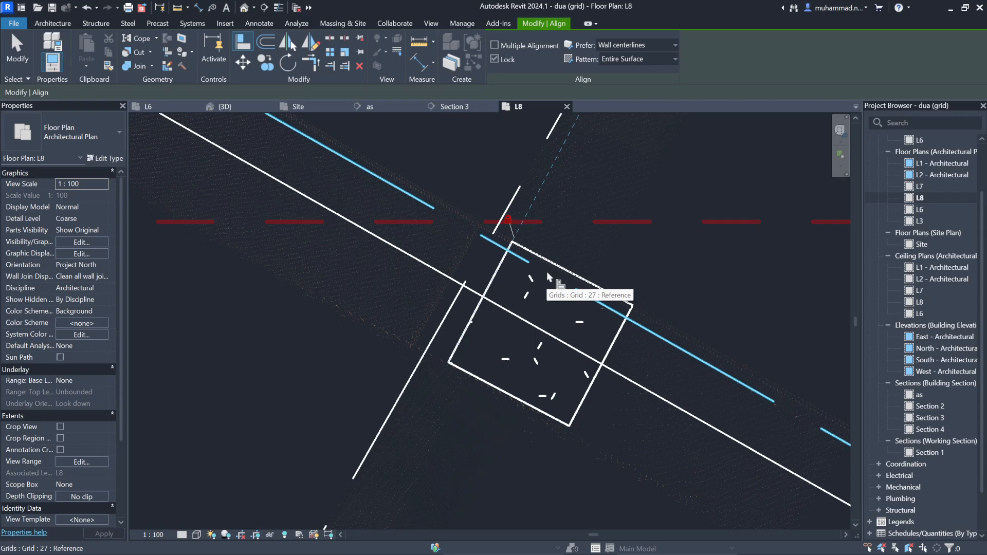
scroll(546, 260, "down", 5)
scroll(547, 296, "up", 5)
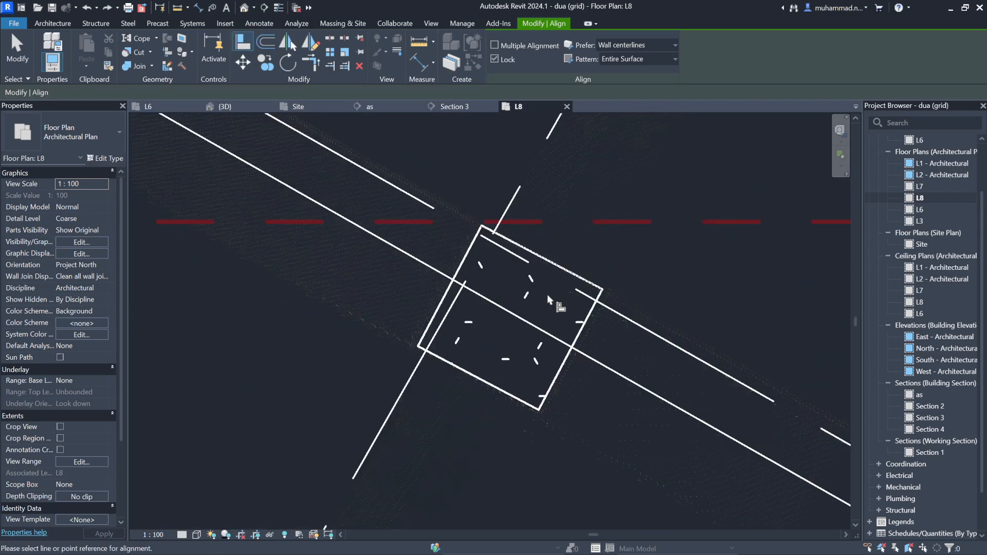
Step: Inspect how the bridge-edge column on grid 15 fits its scanned outline and end the alignment
scroll(547, 295, "down", 5)
scroll(624, 175, "down", 3)
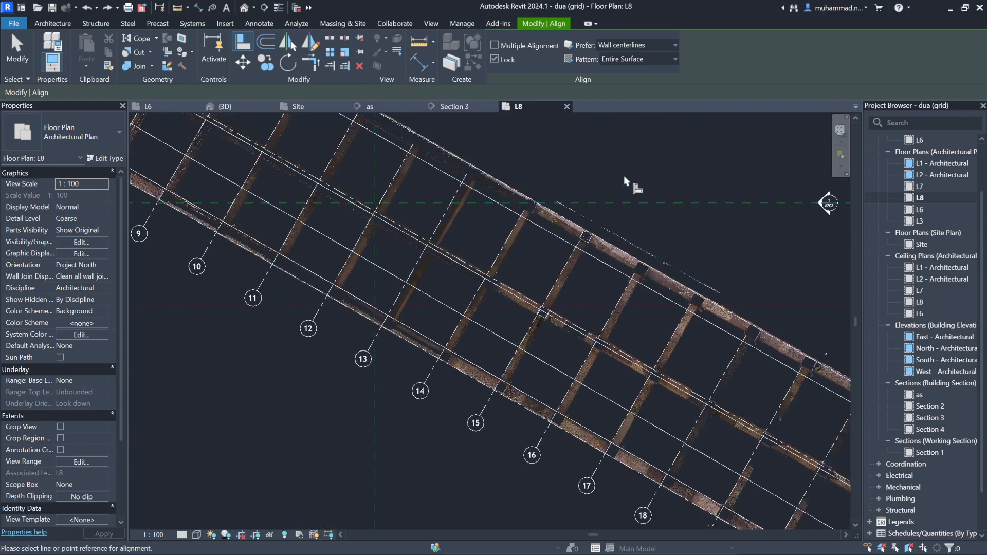
scroll(627, 257, "up", 8)
scroll(294, 346, "up", 2)
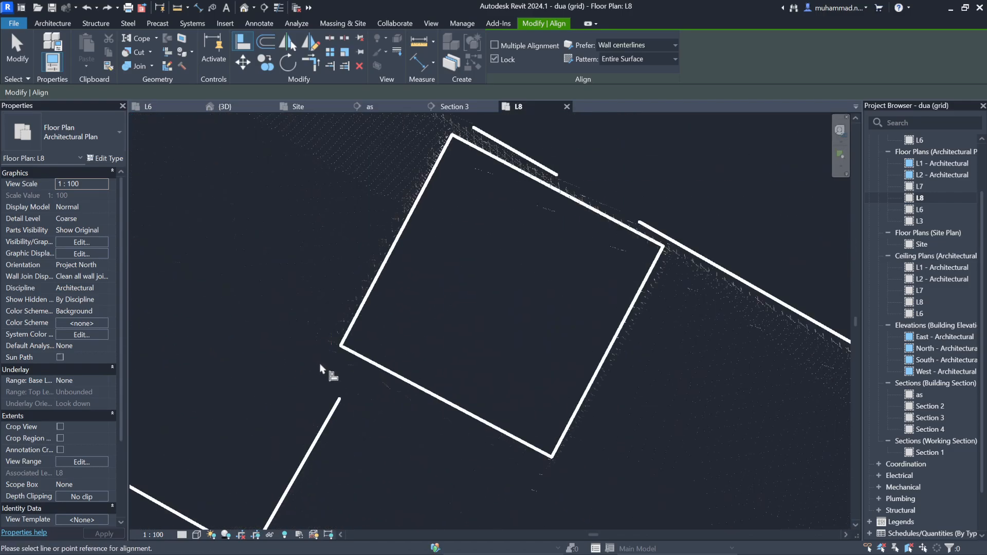
scroll(633, 260, "down", 5)
scroll(613, 257, "down", 3)
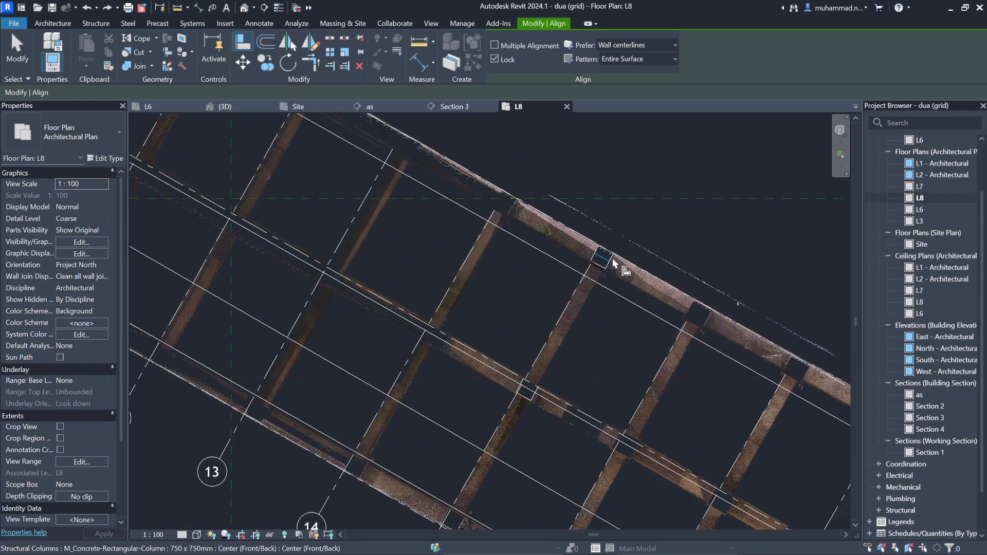
key("Escape")
scroll(552, 406, "up", 6)
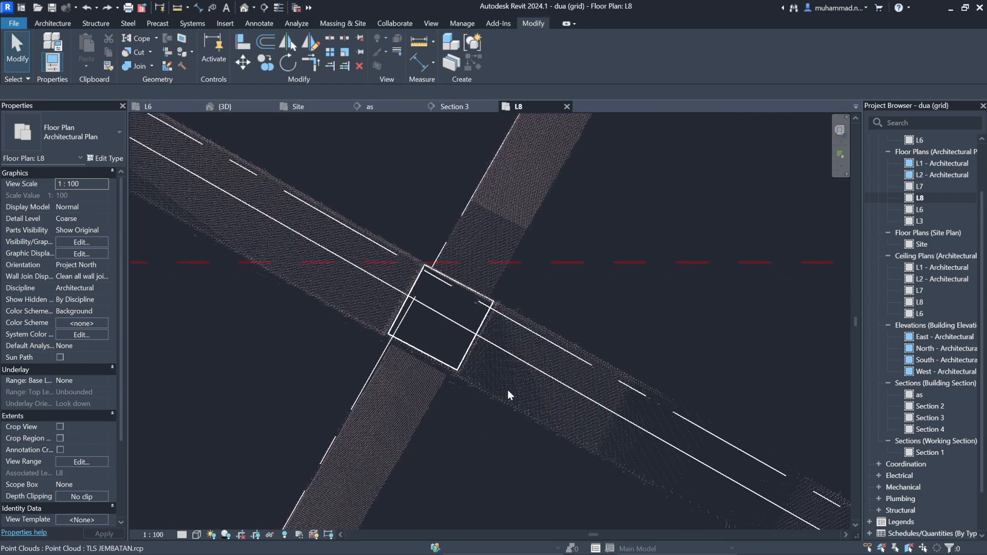
left_click(457, 366)
scroll(642, 245, "down", 3)
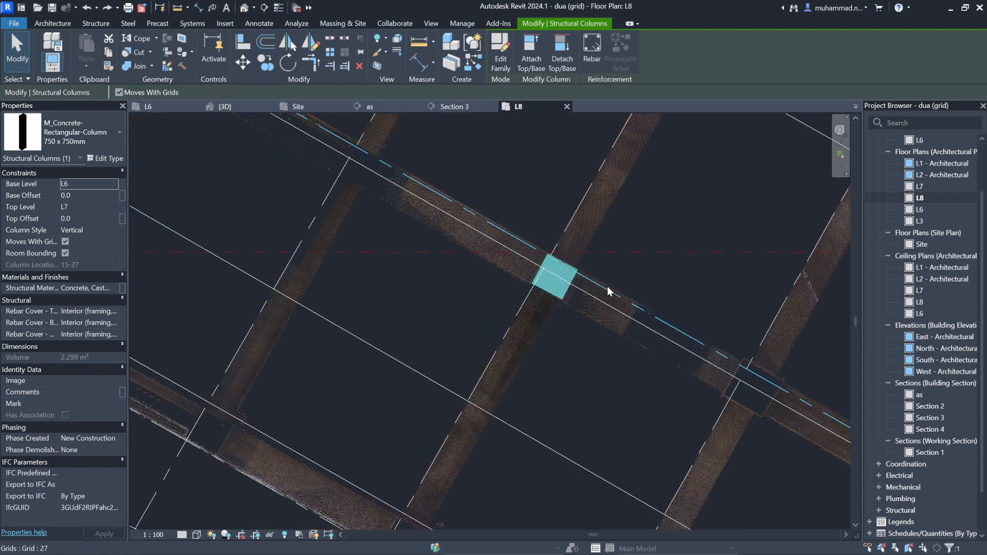
scroll(509, 266, "down", 3)
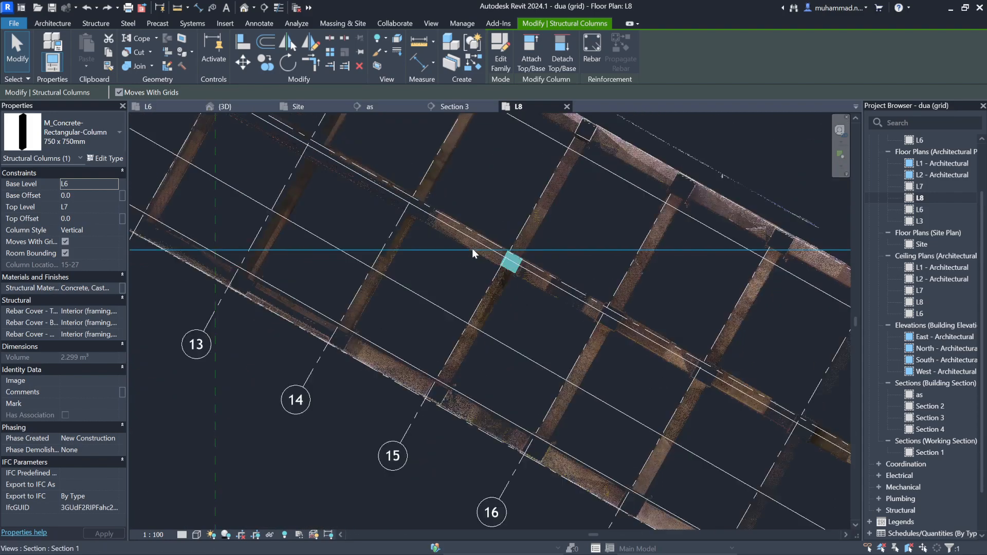
left_click(252, 57)
scroll(591, 226, "up", 3)
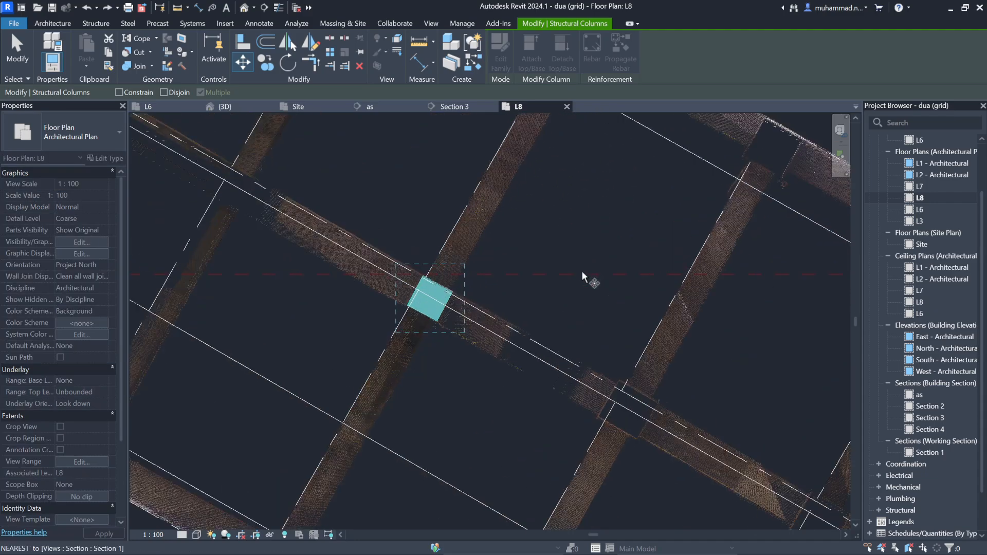
scroll(589, 263, "down", 3)
scroll(597, 183, "up", 3)
key("Escape")
Step: Rotate the 750 x 750 mm bridge-edge column on grid 15 by 0.5 degrees clockwise about its centre
left_click(562, 174)
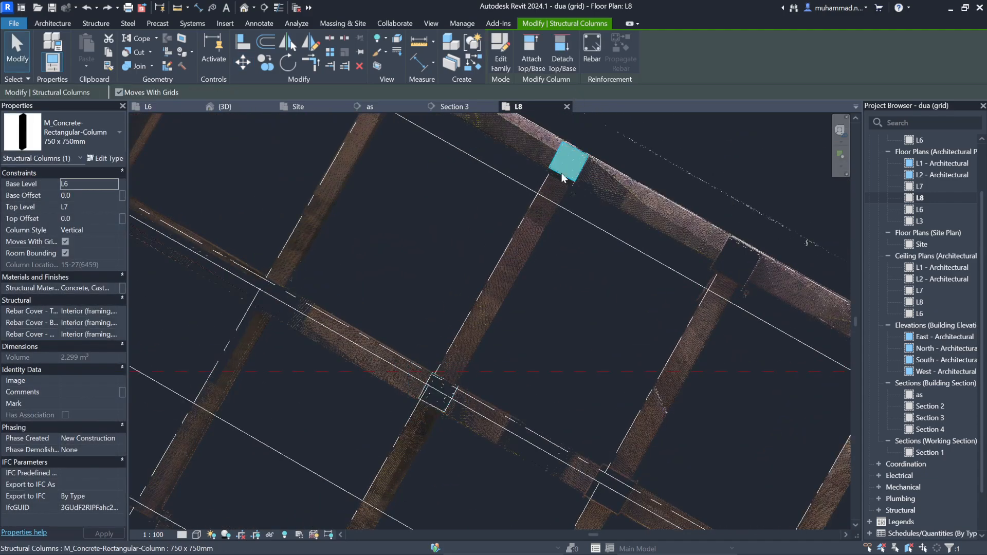
left_click(291, 67)
left_click(686, 128)
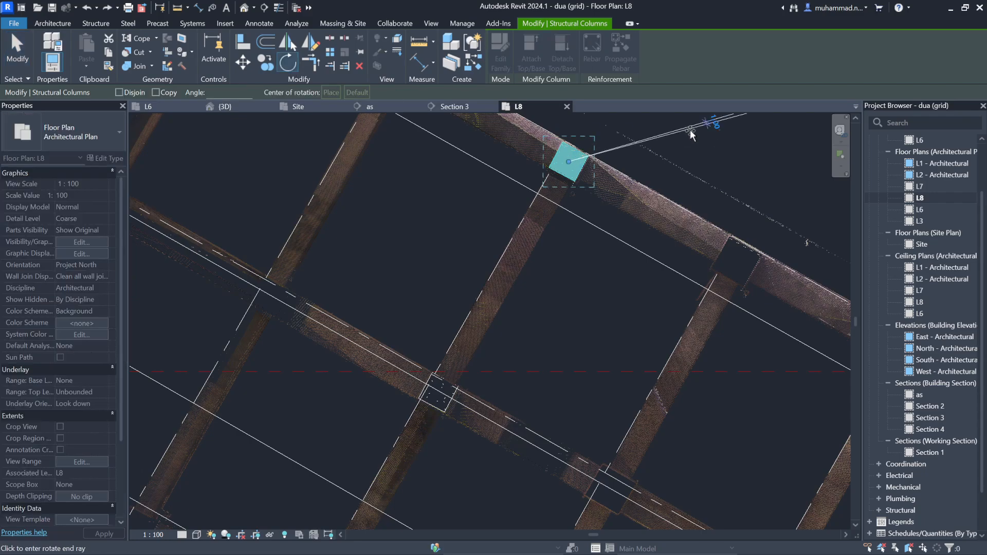
type("0.5")
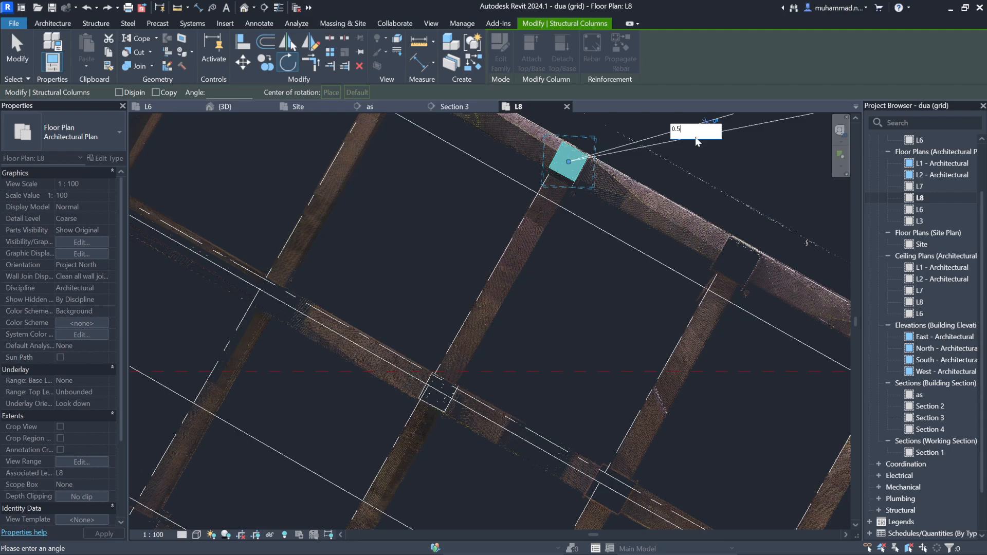
key("Return")
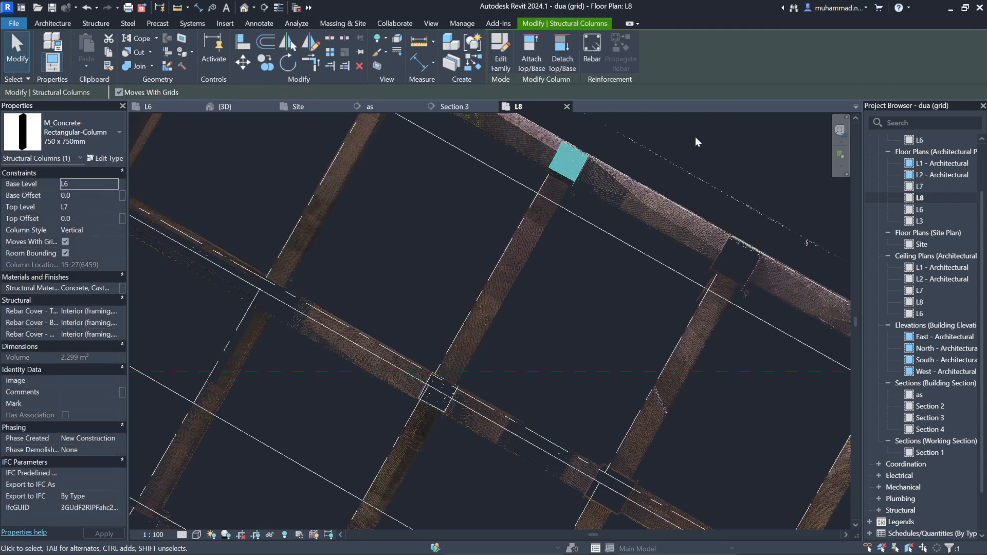
left_click(244, 45)
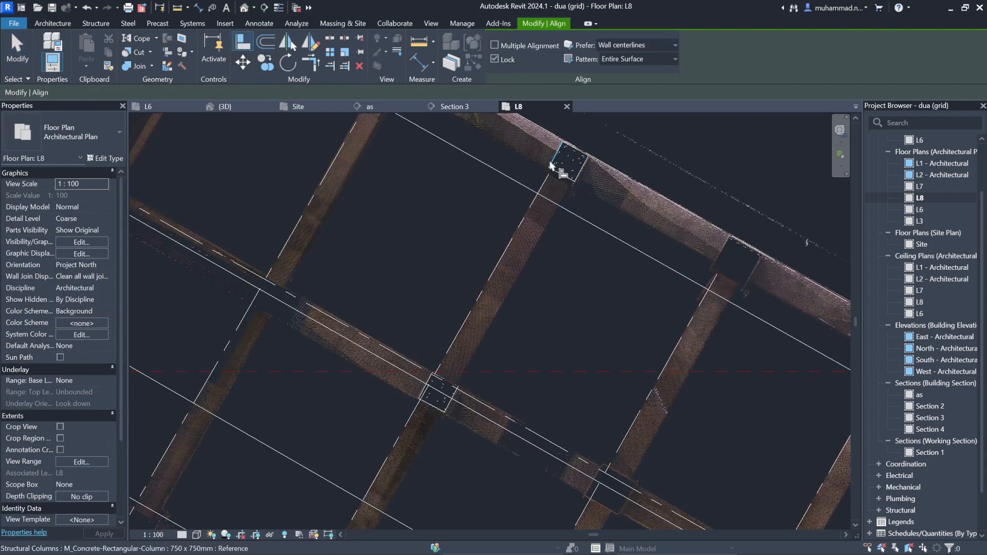
scroll(440, 391, "up", 5)
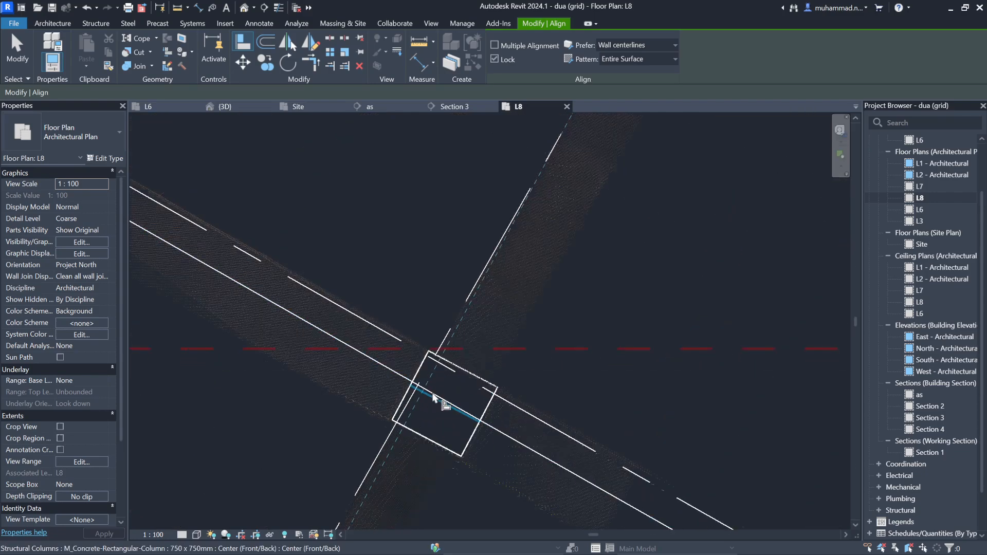
left_click(433, 395)
scroll(422, 414, "up", 3)
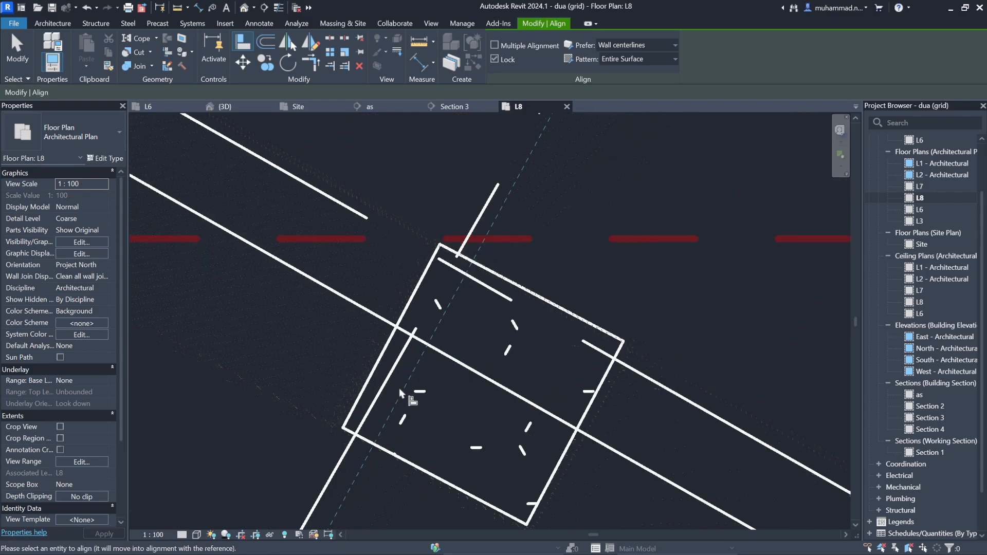
scroll(566, 360, "down", 4)
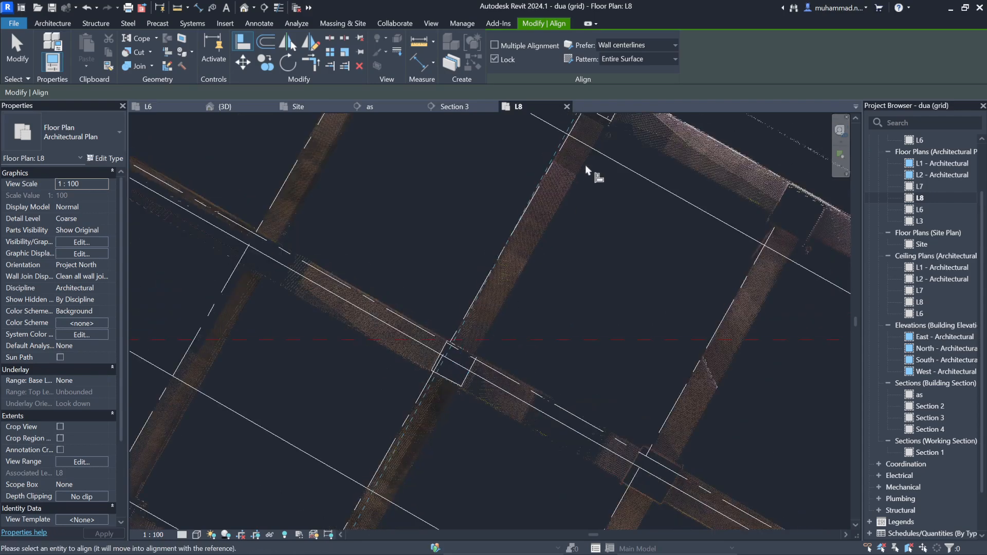
scroll(566, 375, "up", 5)
key("Escape")
key("Escape")
Step: Rotate the bridge-edge column on grid 15 by another 0.5 degrees clockwise to follow the scanned outline
left_click(532, 348)
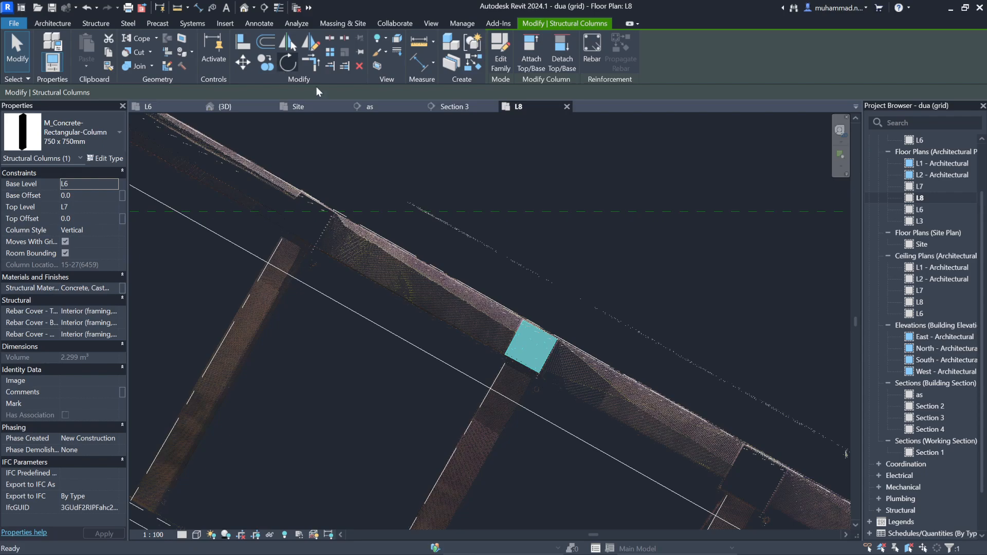
key("r")
key("o")
left_click(678, 218)
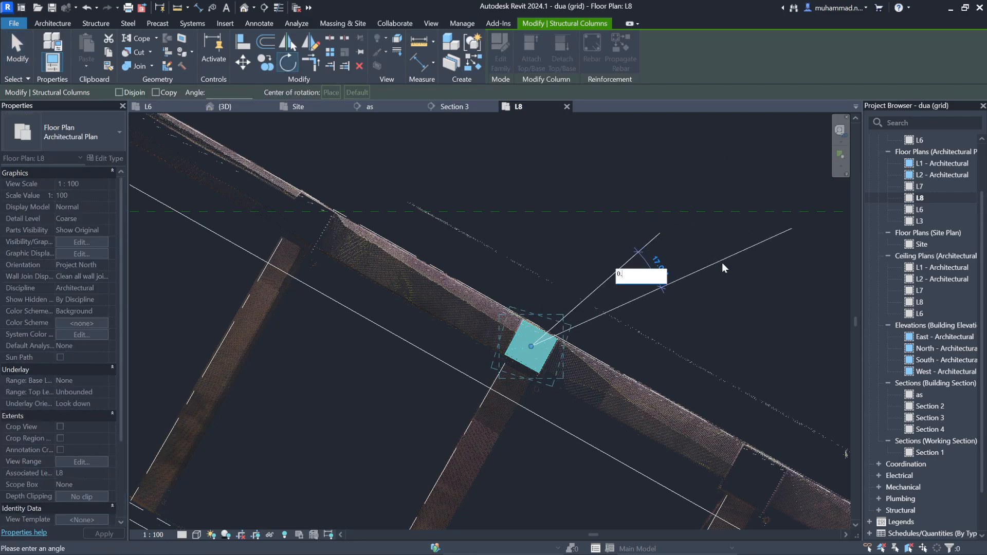
type("0.5")
key("Return")
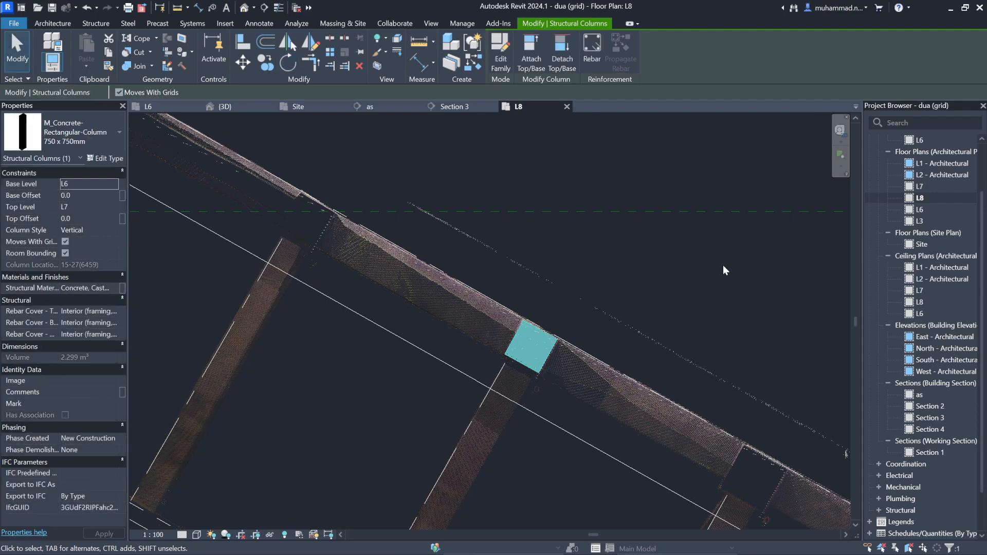
Step: Try to align the left face of the column at grids 15 and 27 with the rotated bridge-edge column's left face
left_click(243, 42)
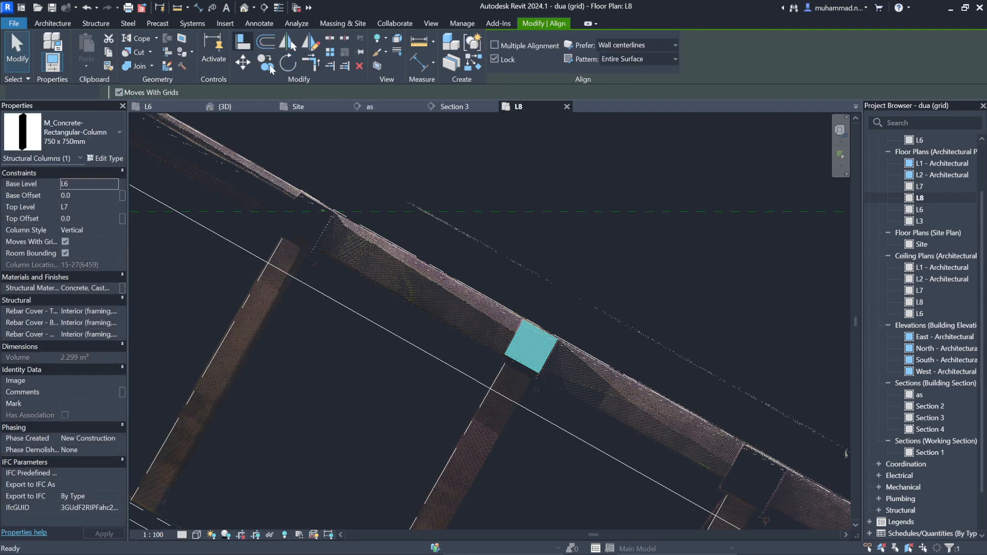
scroll(513, 391, "up", 2)
scroll(513, 391, "up", 2)
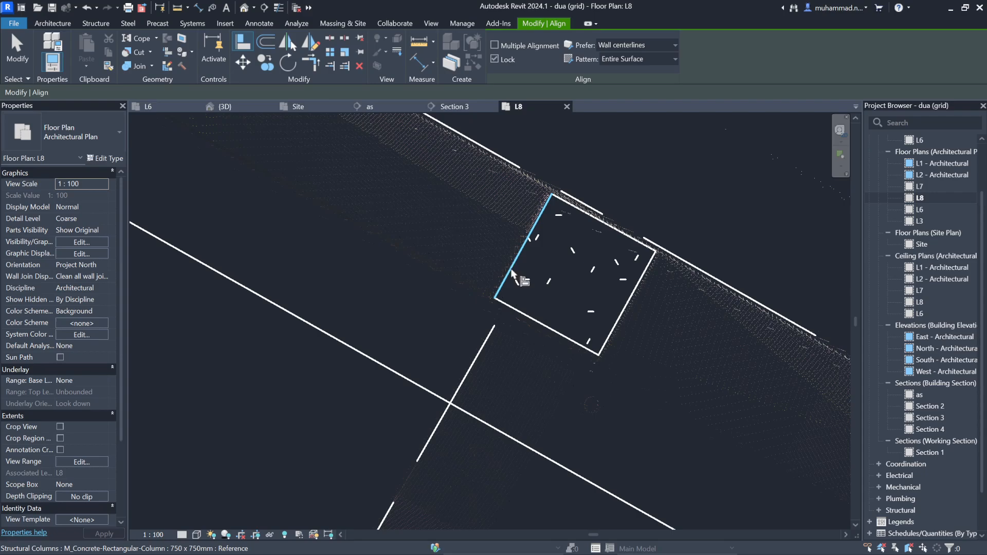
scroll(659, 377, "down", 5)
scroll(659, 378, "up", 5)
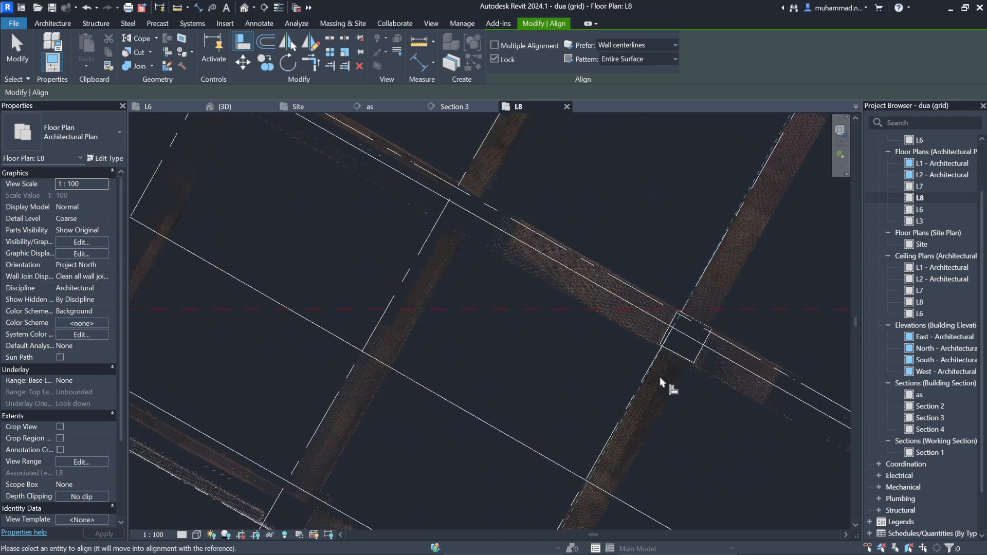
left_click(651, 304)
scroll(664, 308, "down", 3)
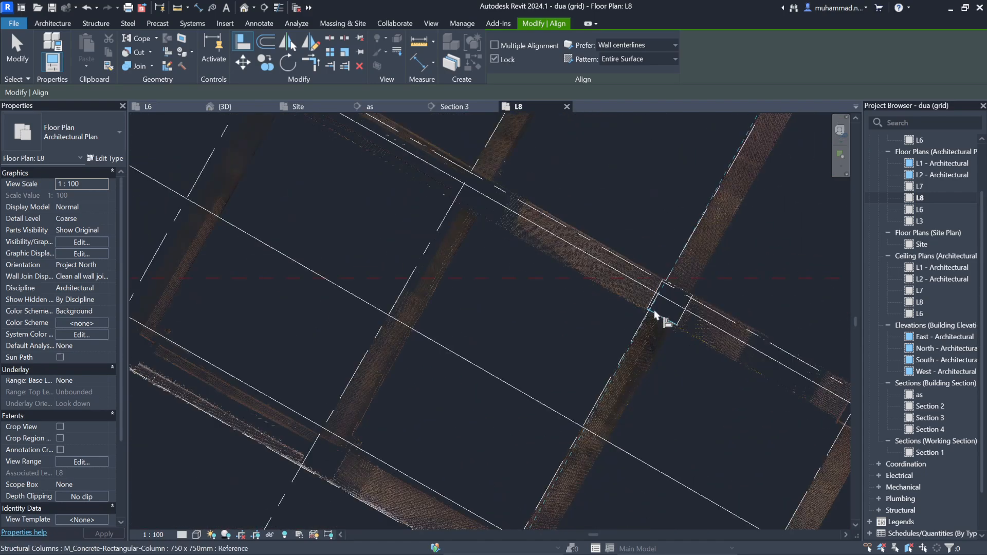
scroll(765, 289, "up", 3)
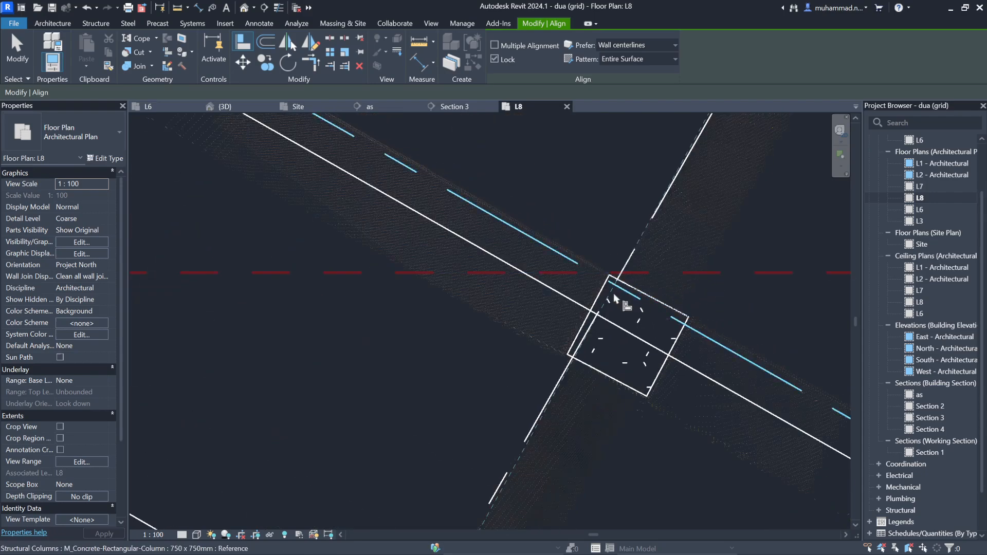
left_click(574, 350)
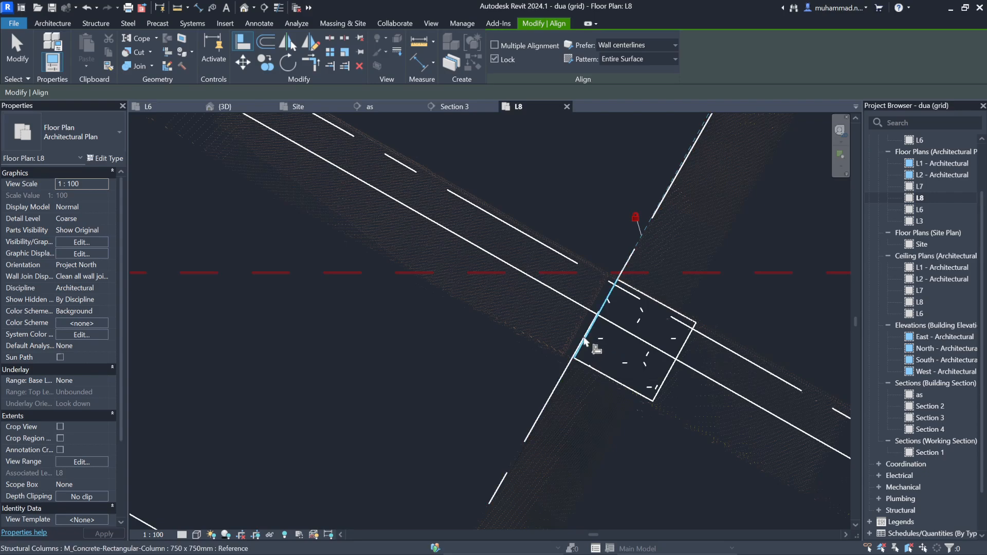
key("Escape")
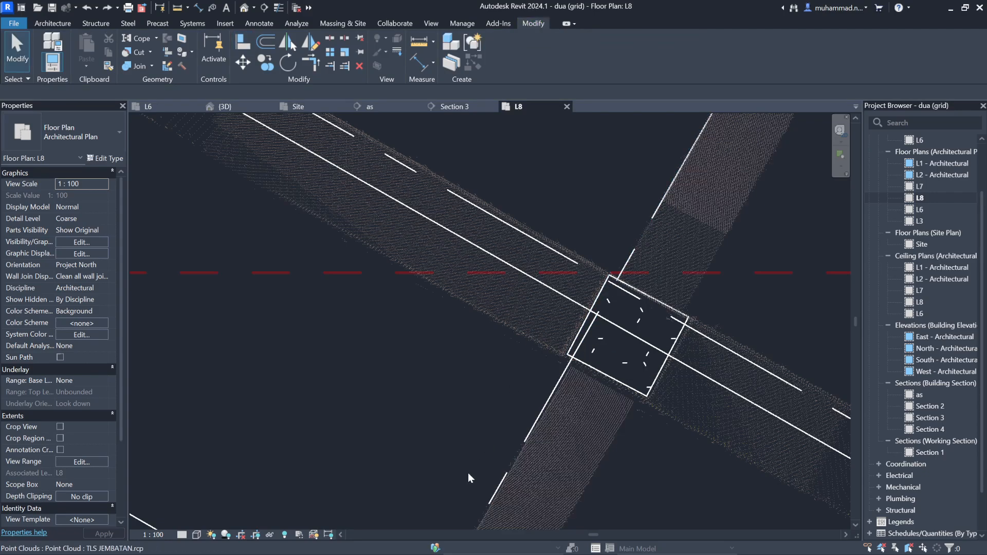
Step: Rotate the bridge-edge column on grid 15 a further 0.5 degrees clockwise and clear the selection
scroll(478, 495, "down", 5)
left_click(451, 297)
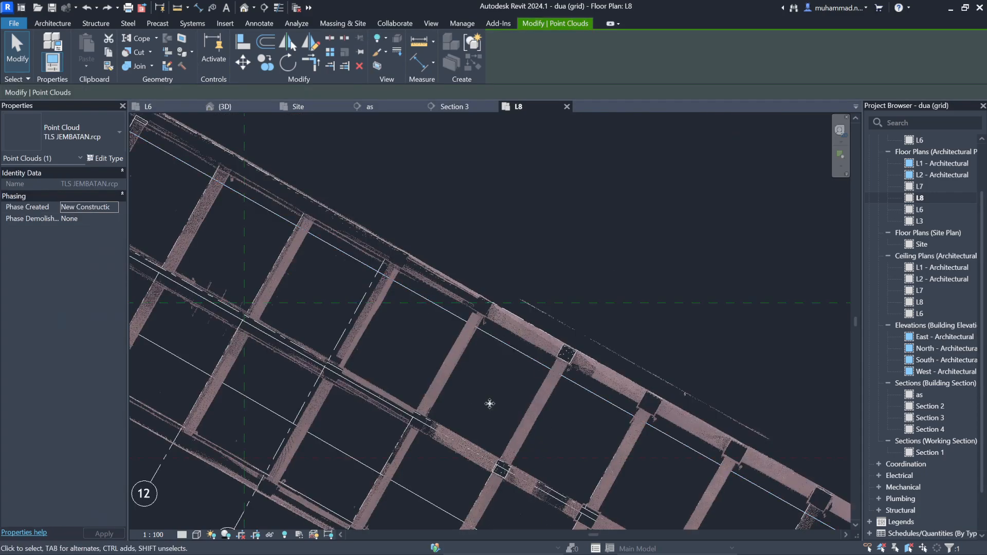
scroll(562, 358, "up", 3)
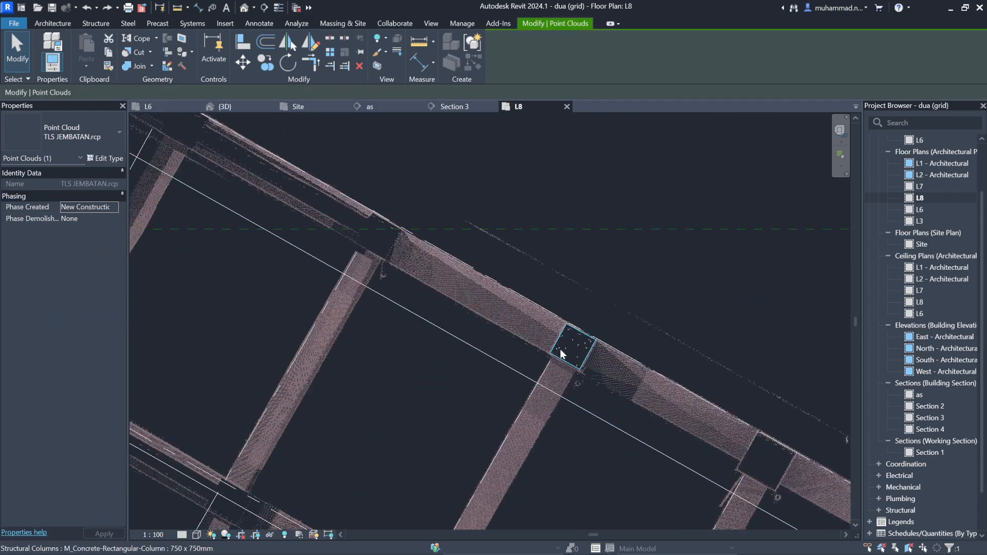
key("Escape")
scroll(587, 359, "up", 3)
left_click(579, 358)
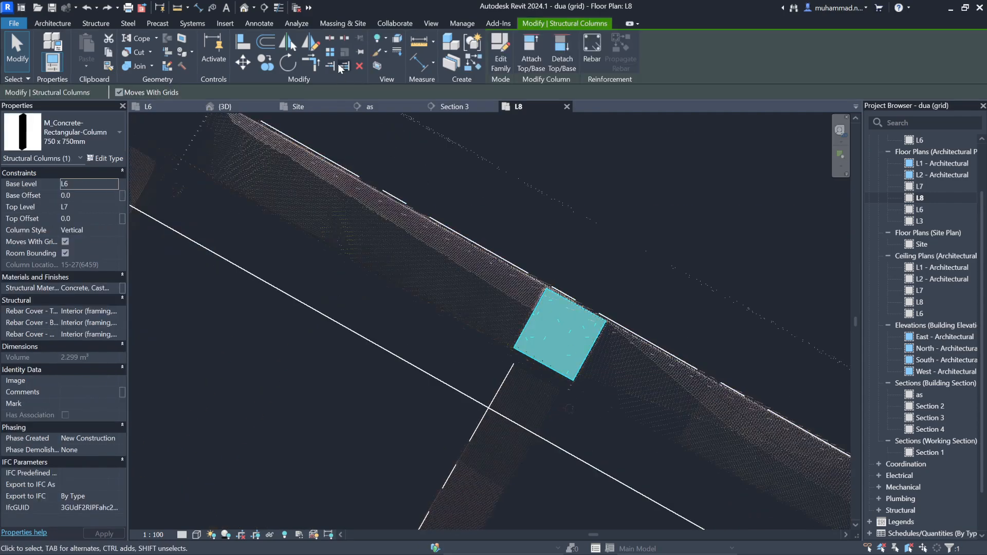
left_click(289, 62)
left_click(682, 214)
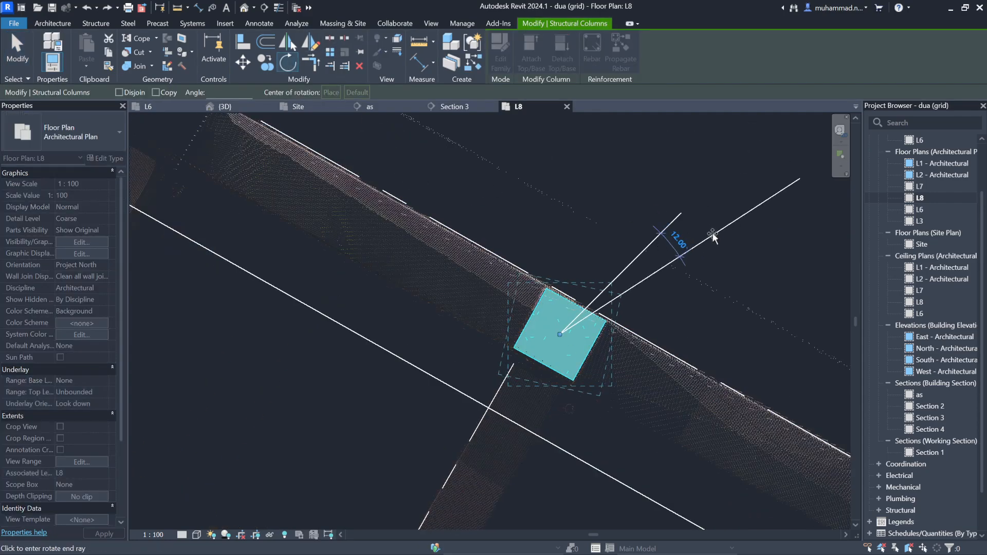
type("0.5")
key("Return")
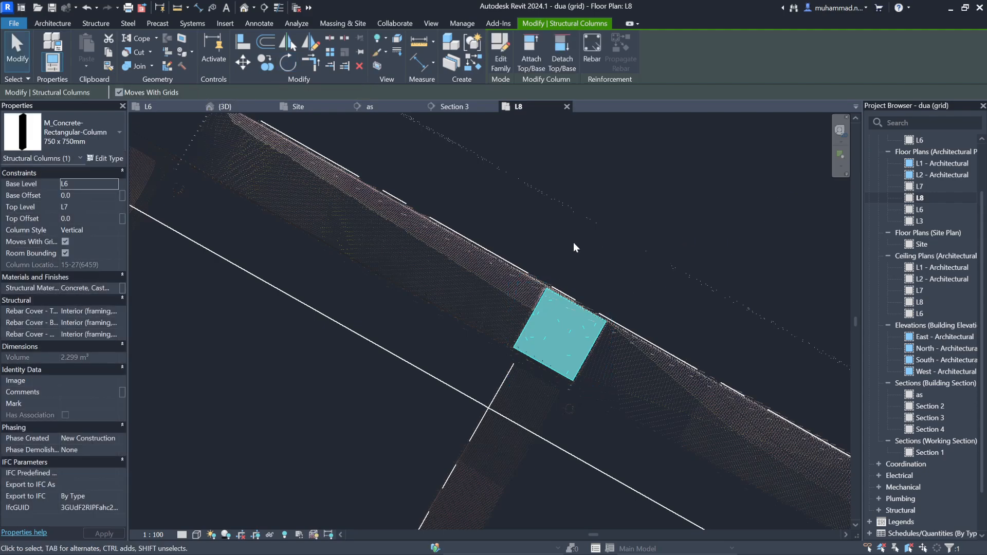
key("Escape")
Step: Align the left face of the column at grids 15 and 27 with the bridge-edge column's left face, keeping the alignment locked
scroll(566, 376, "up", 3)
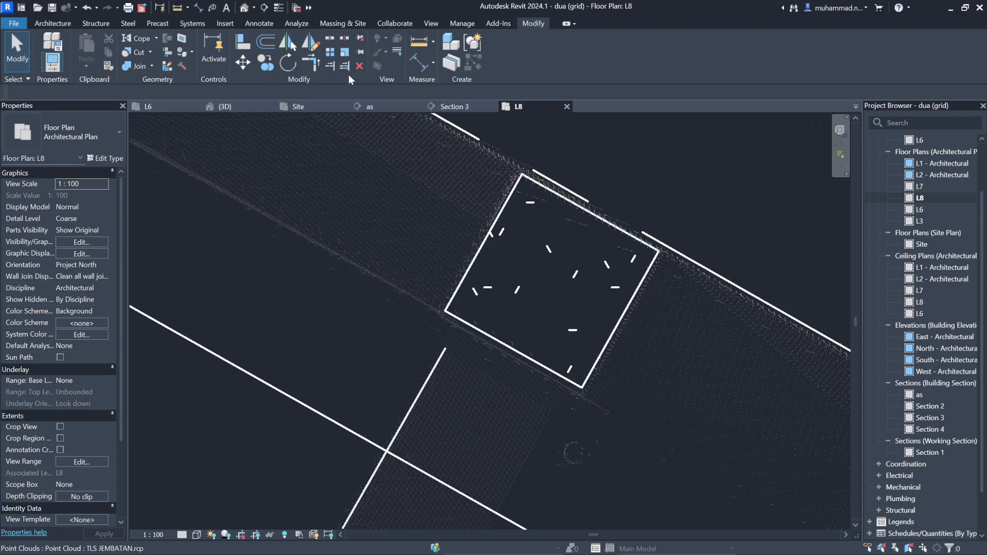
left_click(241, 49)
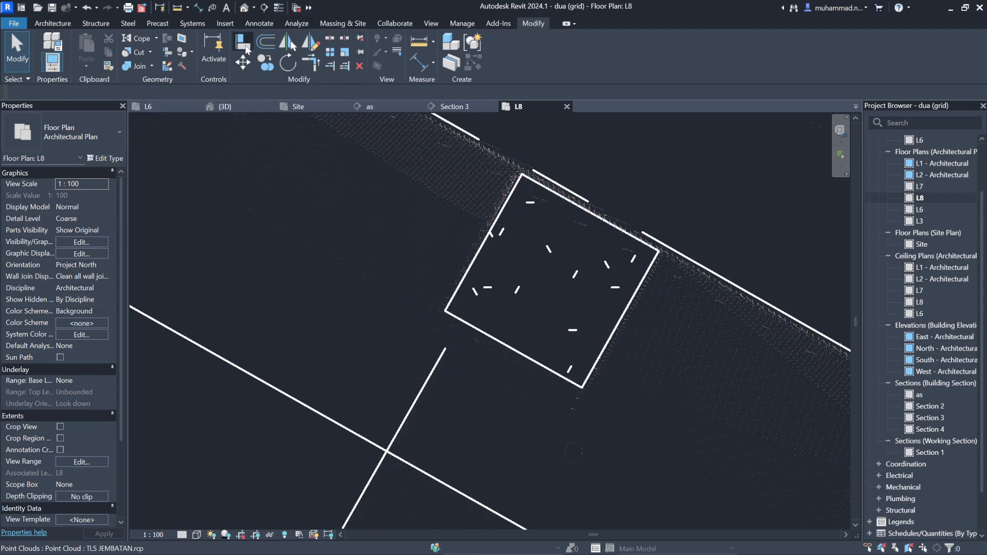
left_click(473, 269)
scroll(717, 199, "down", 5)
scroll(717, 199, "up", 5)
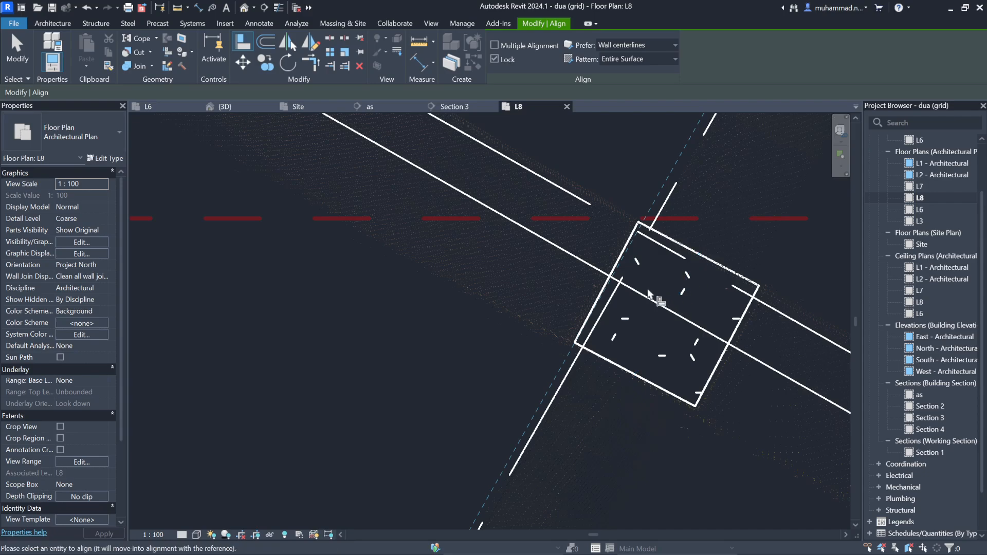
left_click(617, 267)
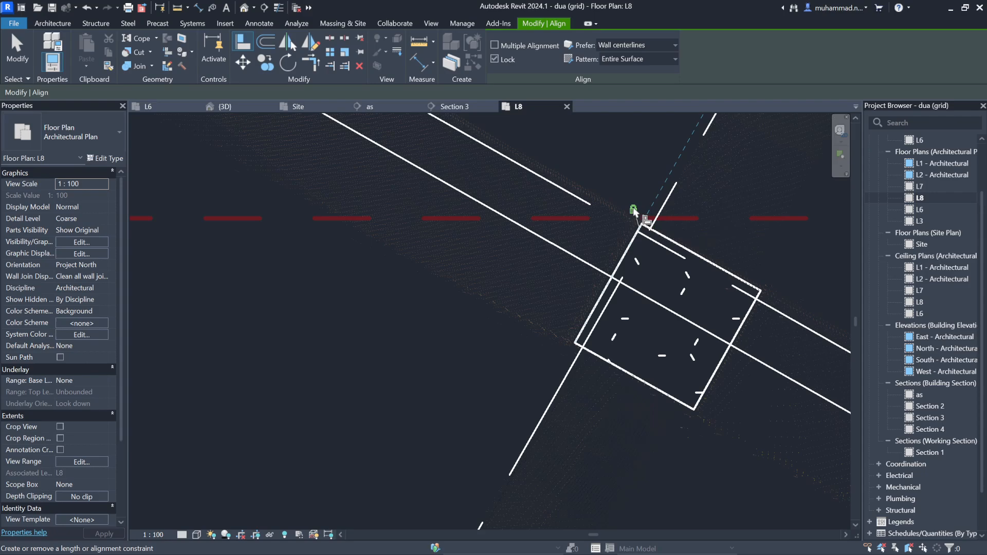
scroll(634, 211, "down", 5)
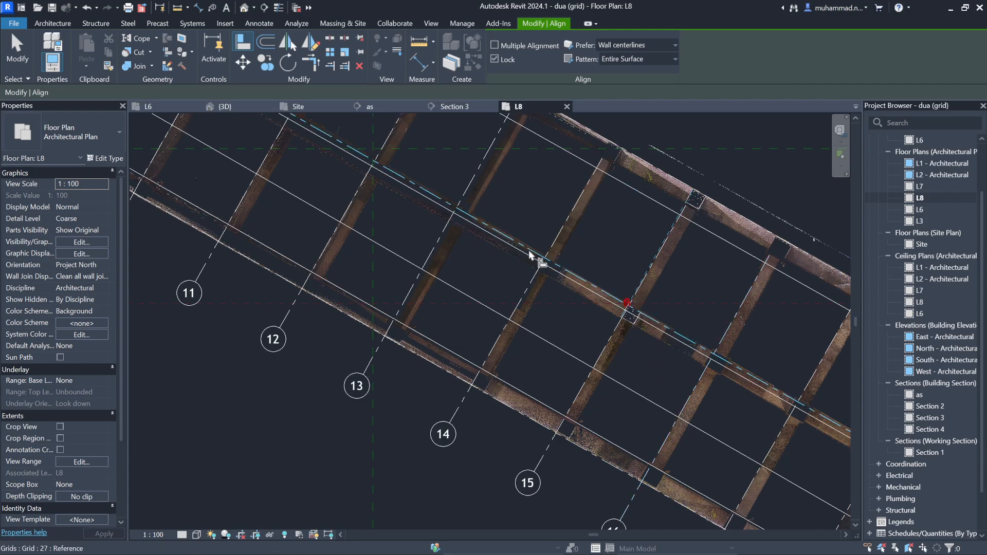
scroll(642, 247, "up", 4)
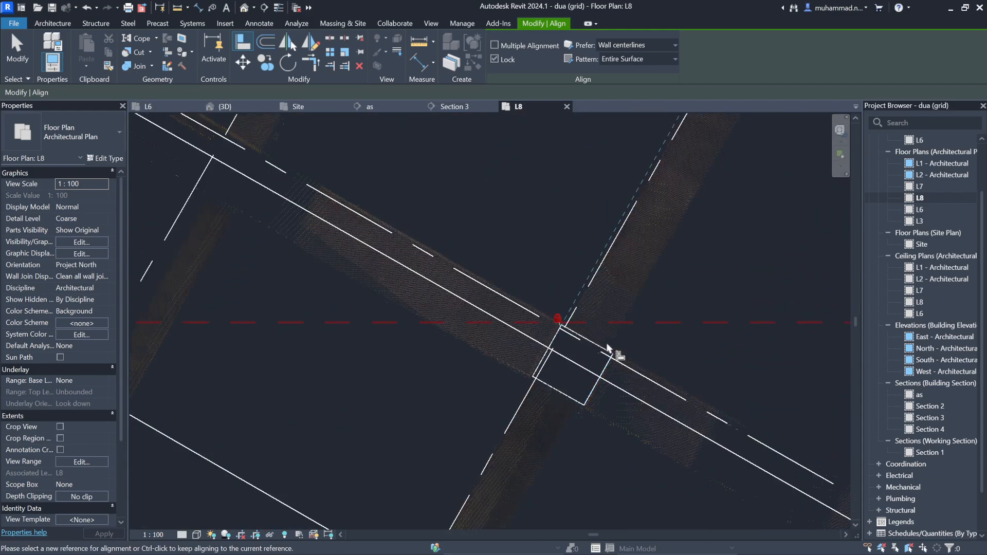
scroll(608, 348, "up", 2)
scroll(689, 360, "down", 4)
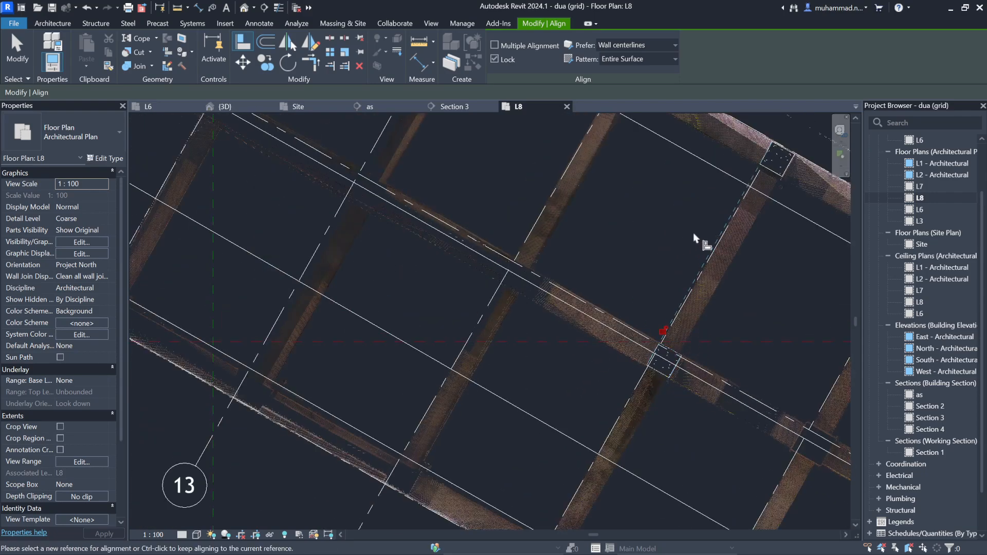
scroll(778, 171, "up", 1)
scroll(778, 172, "up", 1)
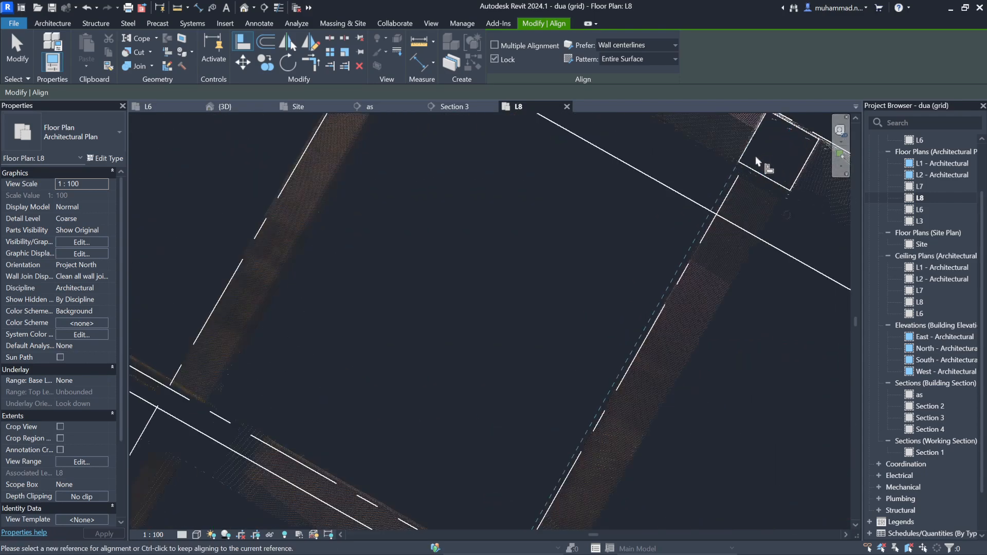
Step: End the alignment and examine how the columns along grid 15 fit the scanned beams
scroll(755, 156, "down", 1)
scroll(782, 173, "up", 2)
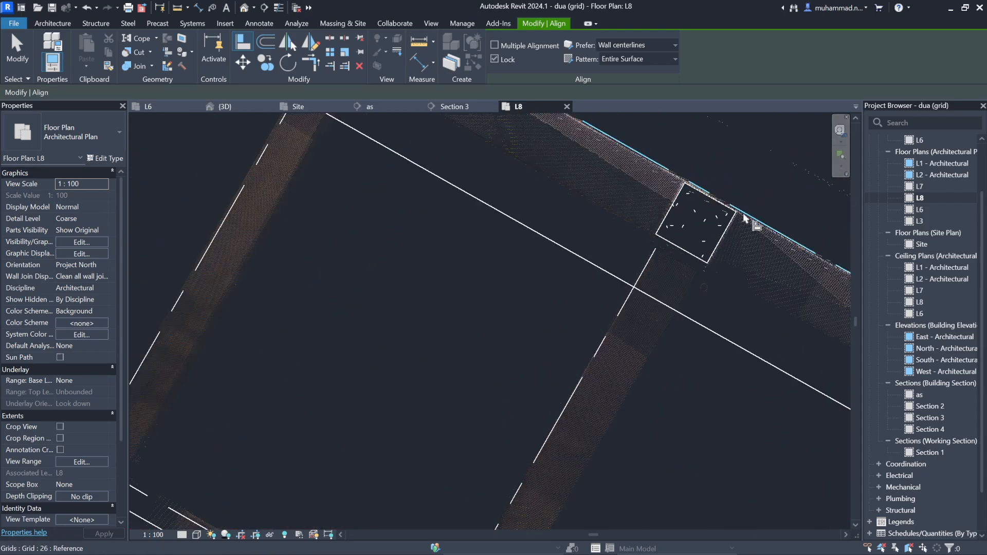
key("Escape")
key("Escape")
left_click(719, 242)
key("Escape")
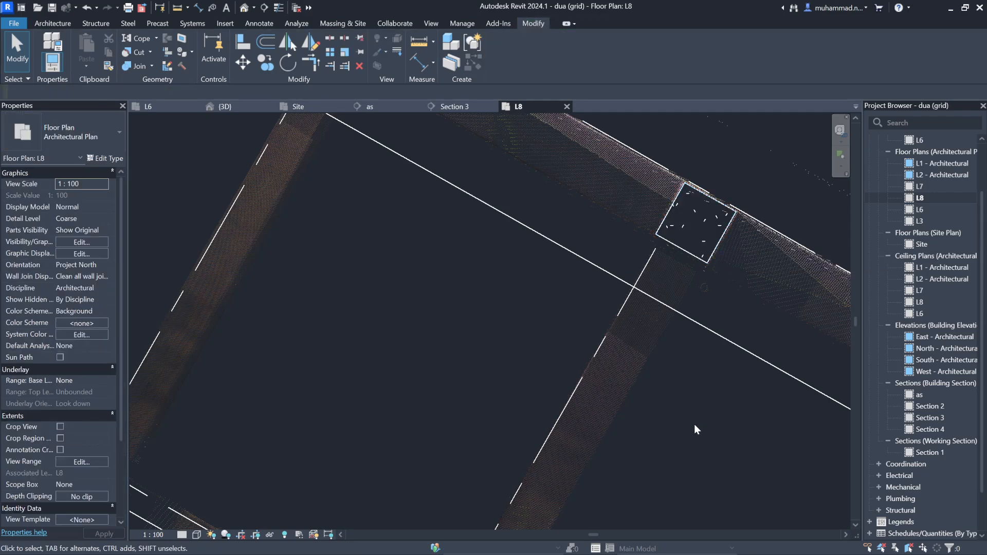
scroll(623, 251, "down", 3)
scroll(637, 266, "down", 3)
scroll(638, 266, "up", 2)
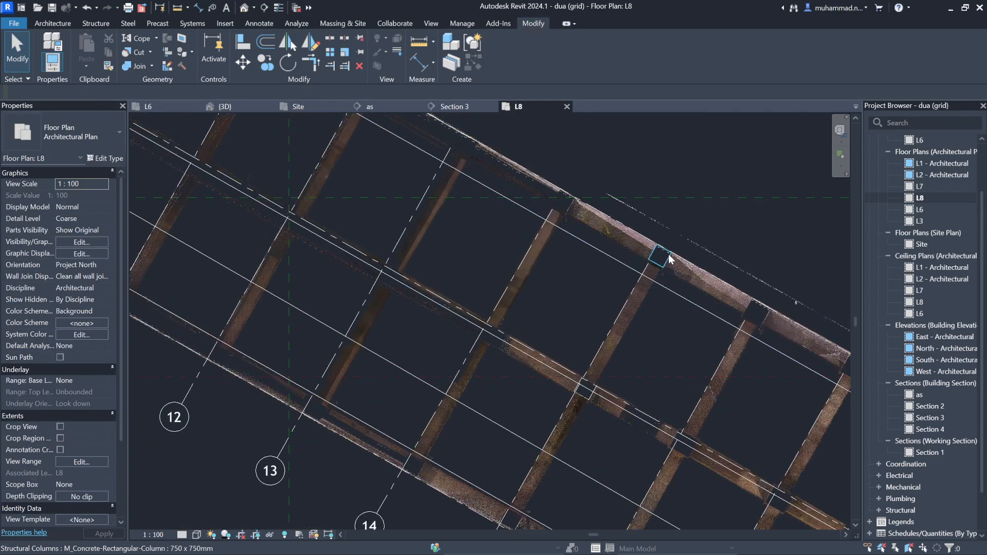
left_click(656, 256)
scroll(684, 206, "up", 1)
scroll(579, 325, "down", 2)
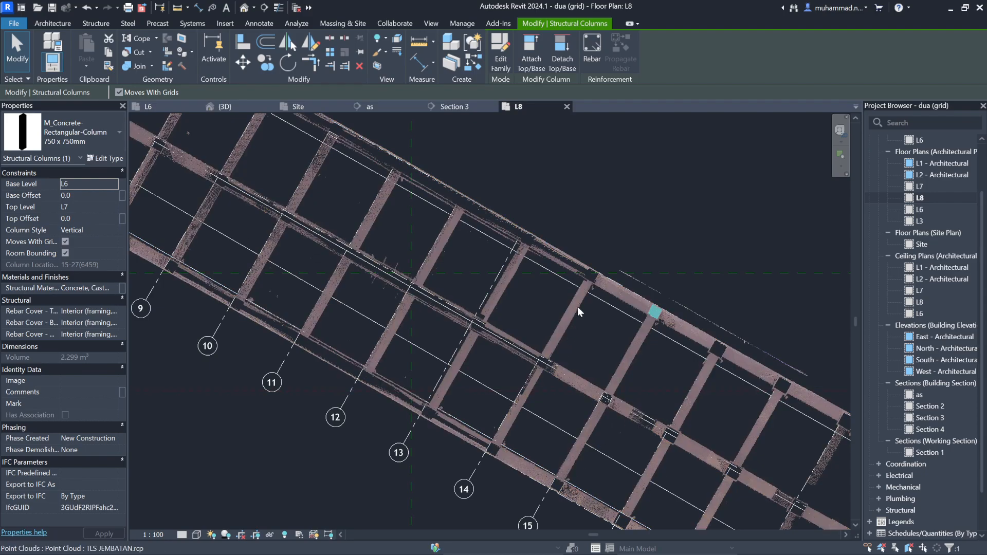
scroll(607, 443, "up", 2)
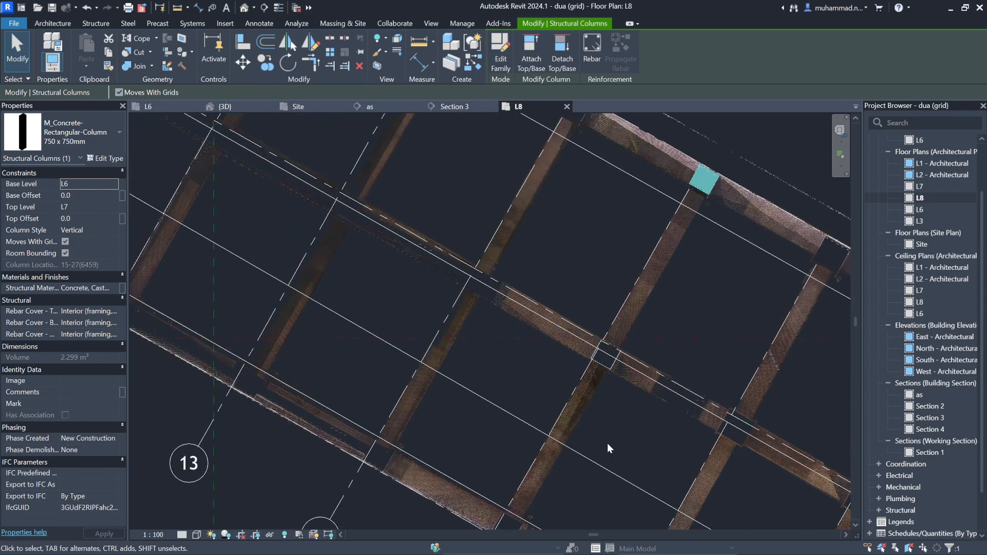
Step: Copy the column at grids 15 and 27 from its centre onto the scanned edge beam near grids 15 and 25
left_click(608, 367)
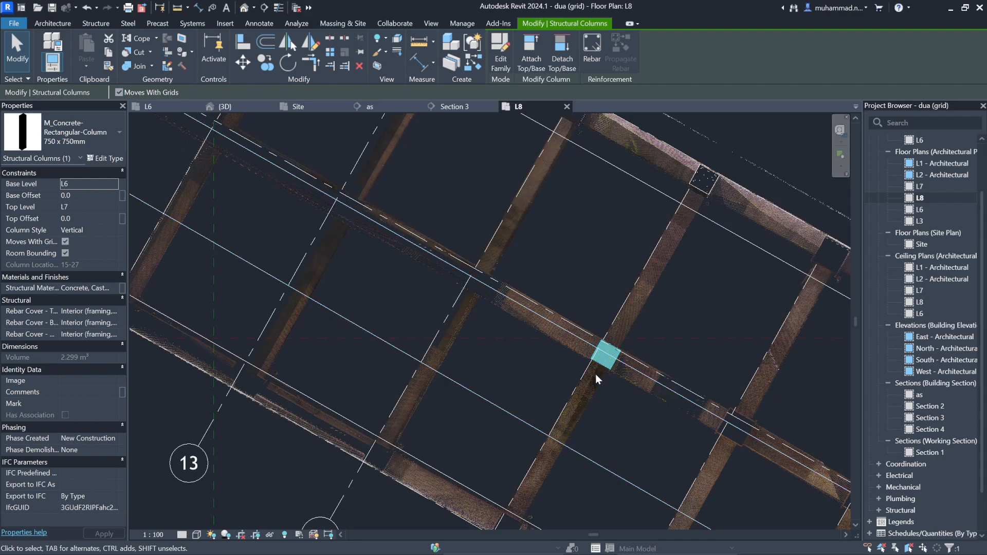
left_click(268, 63)
scroll(594, 368, "up", 2)
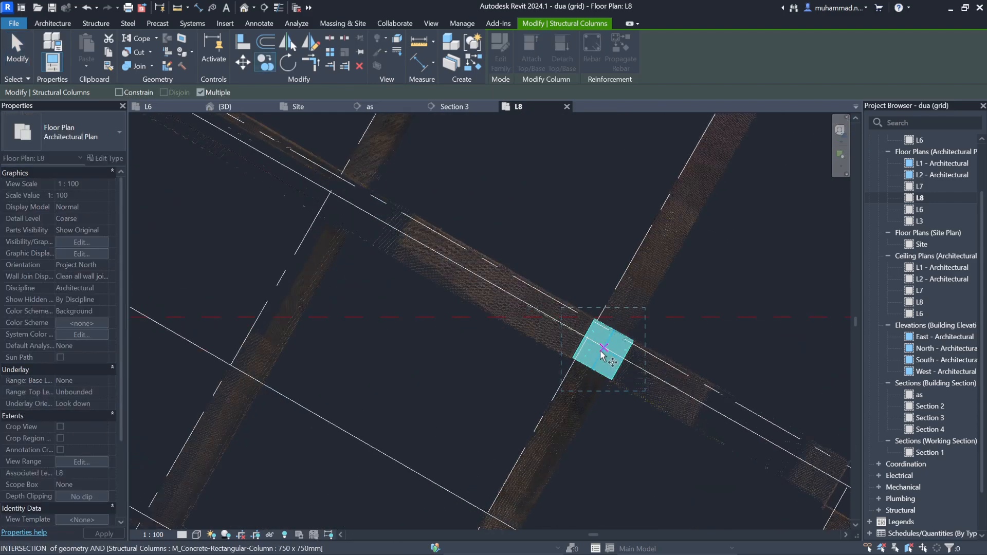
left_click(604, 348)
scroll(586, 368, "down", 2)
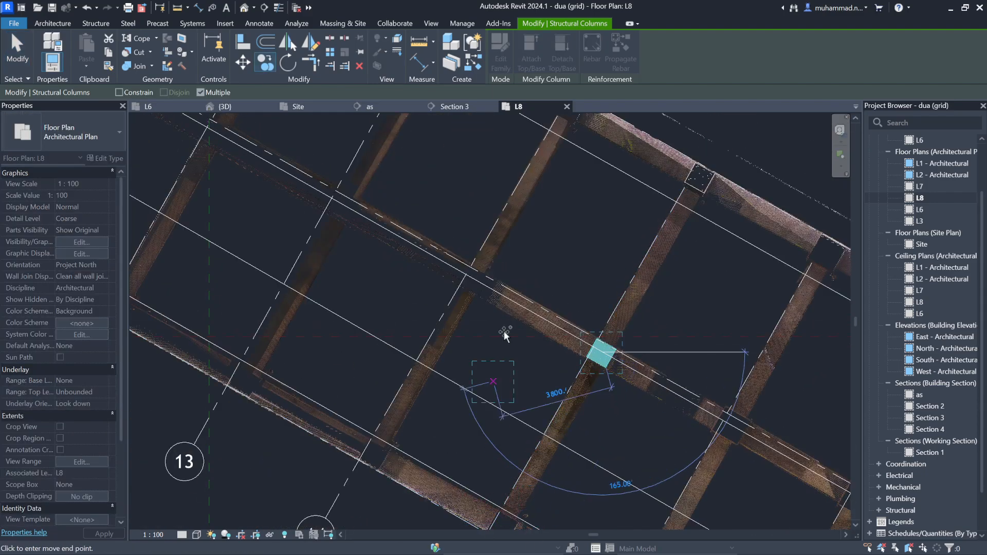
scroll(521, 293, "down", 3)
scroll(512, 383, "up", 3)
scroll(520, 411, "up", 2)
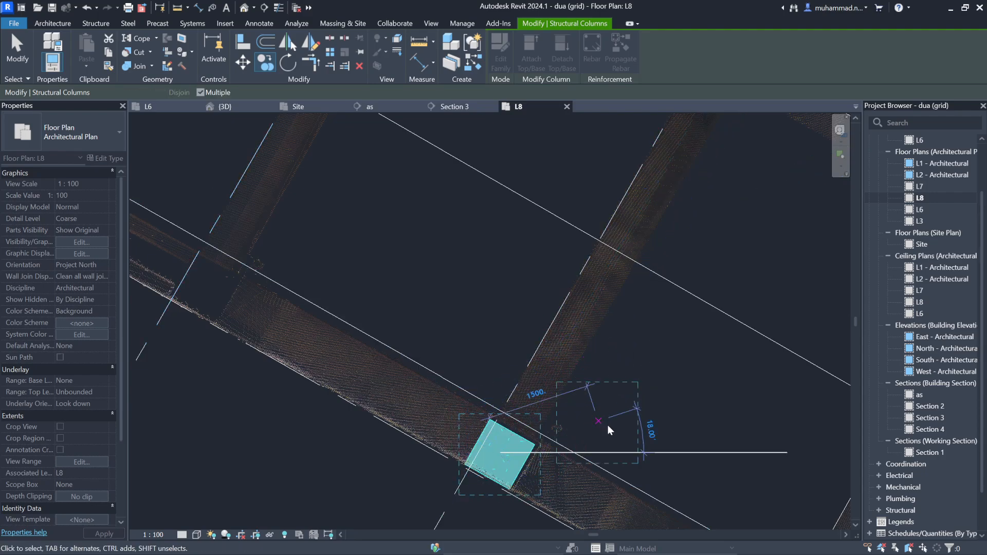
key("Escape")
Step: Align the left face of the copied column near grids 15 and 25 with the left face of the column at grids 15 and 27
scroll(576, 504, "up", 3)
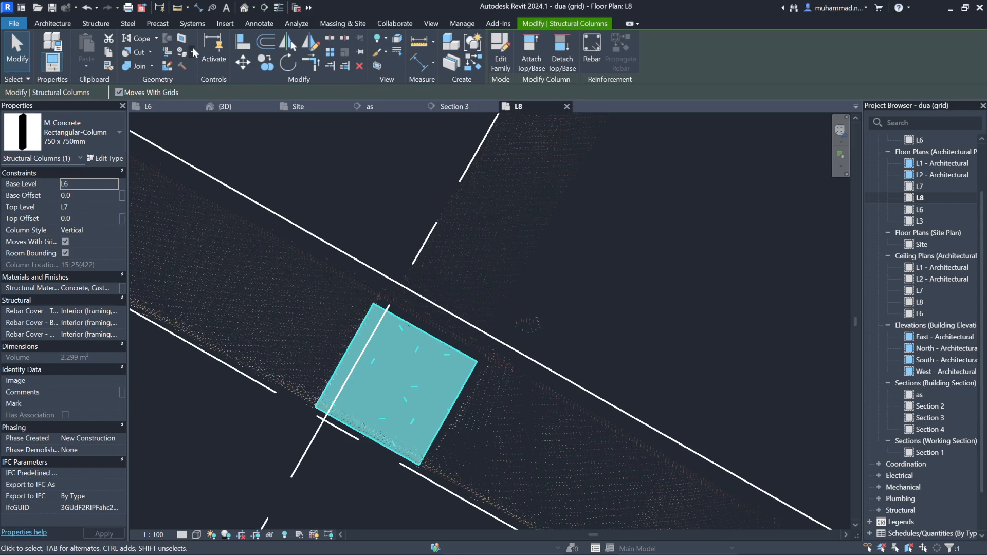
left_click(246, 45)
scroll(488, 453, "down", 3)
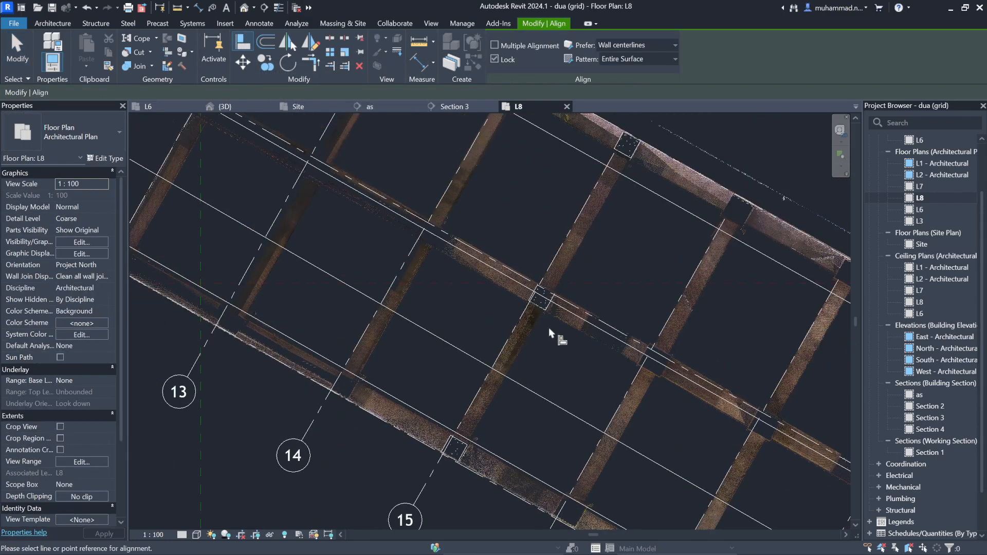
scroll(547, 309, "up", 2)
scroll(535, 290, "up", 2)
left_click(515, 294)
left_click(510, 295)
scroll(535, 284, "down", 4)
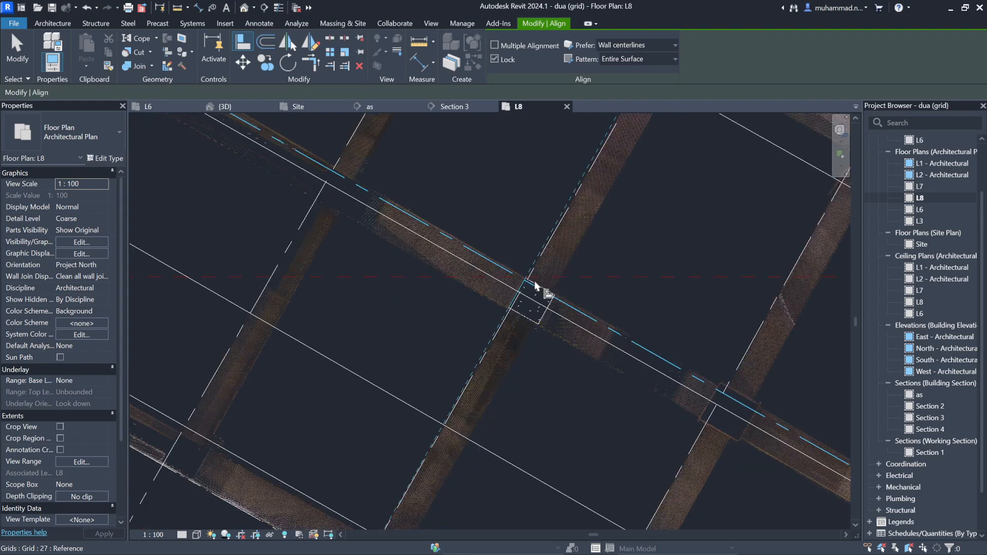
scroll(451, 437, "up", 6)
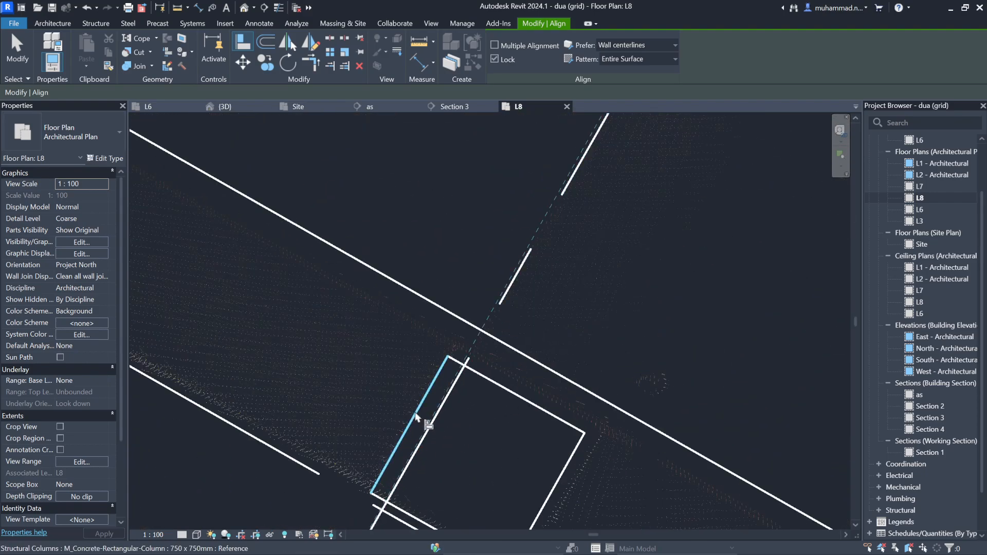
left_click(419, 415)
scroll(699, 266, "down", 3)
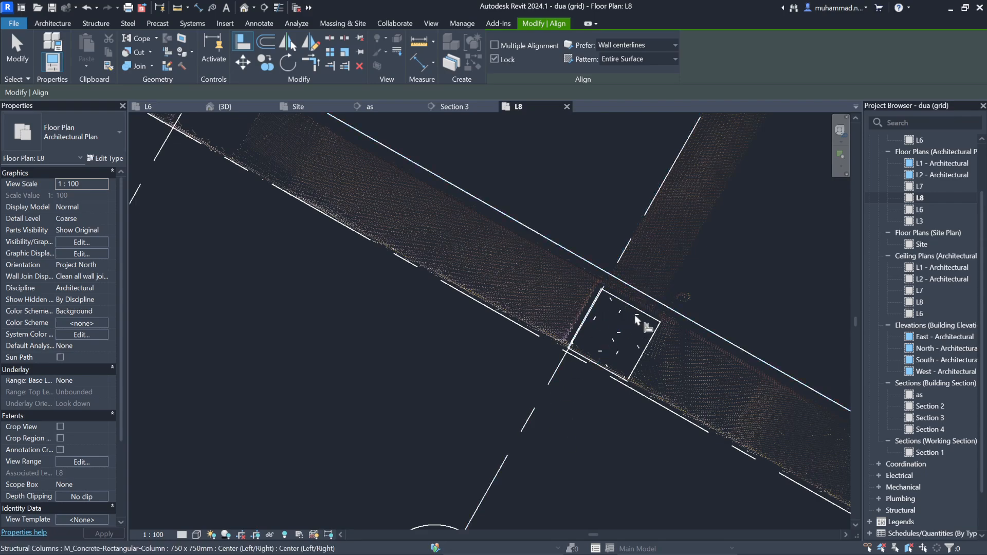
key("Escape")
key("Escape")
Step: Rotate the bridge-edge column beyond grid 27 on grid 15 by 0.5 degrees clockwise and clear the selection
scroll(600, 402, "down", 6)
scroll(667, 279, "up", 8)
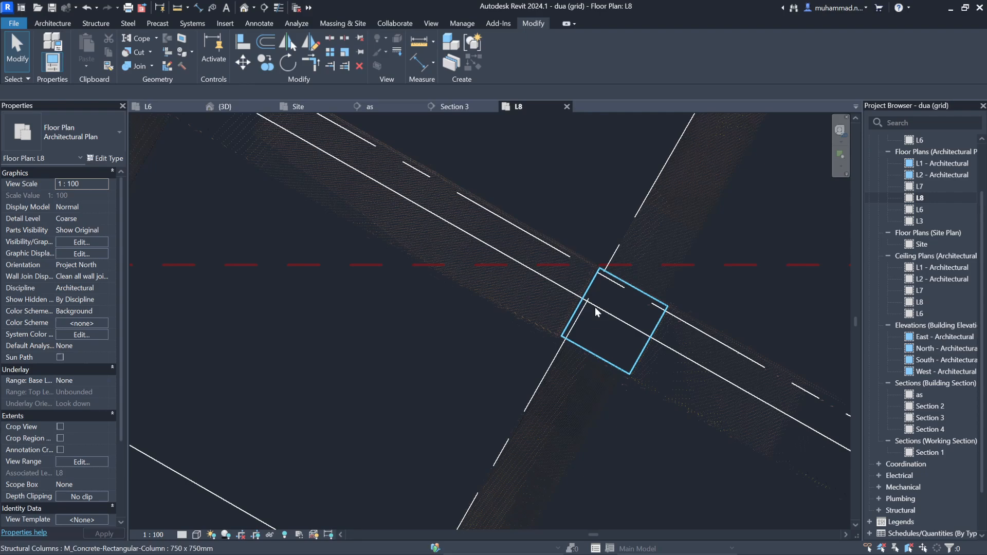
scroll(570, 304, "down", 5)
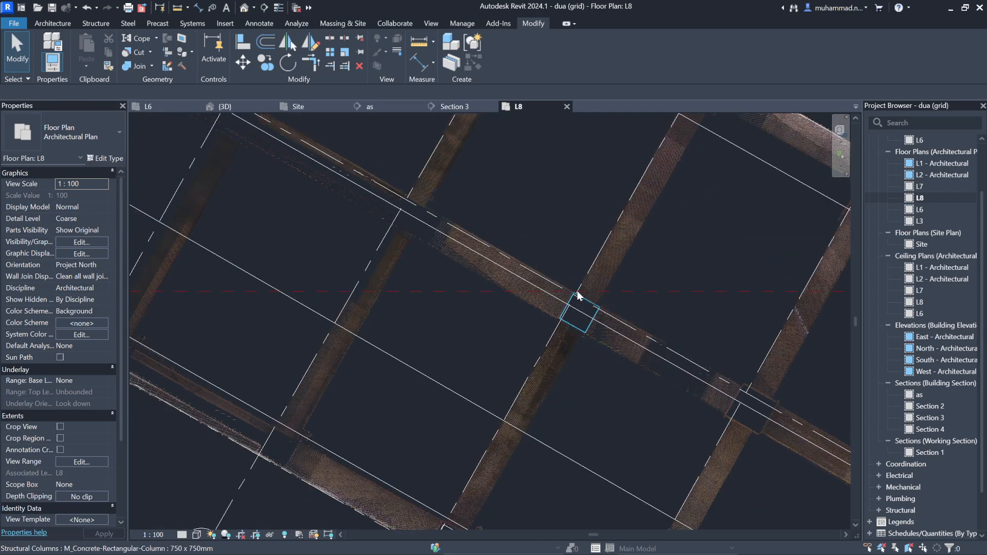
scroll(630, 241, "up", 3)
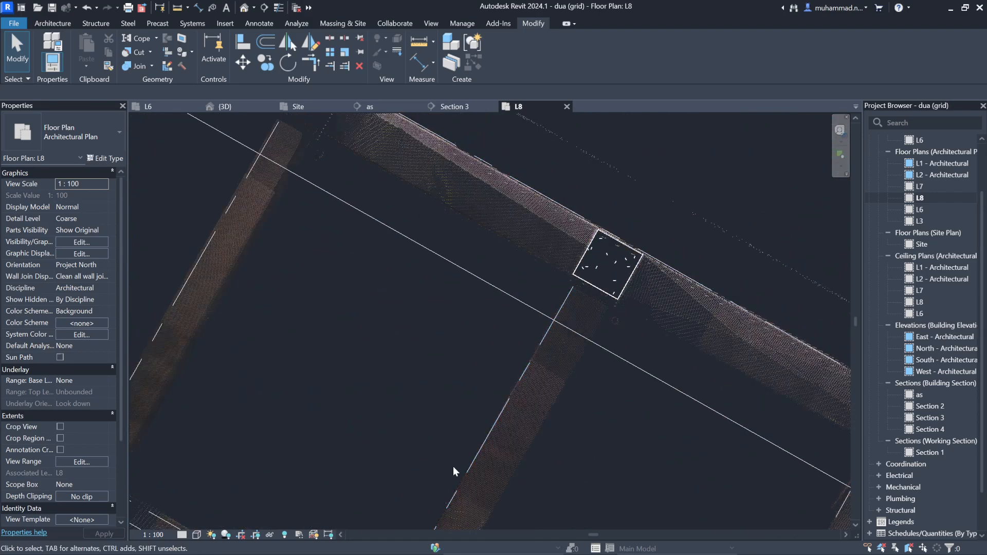
scroll(483, 454, "down", 3)
scroll(452, 496, "up", 5)
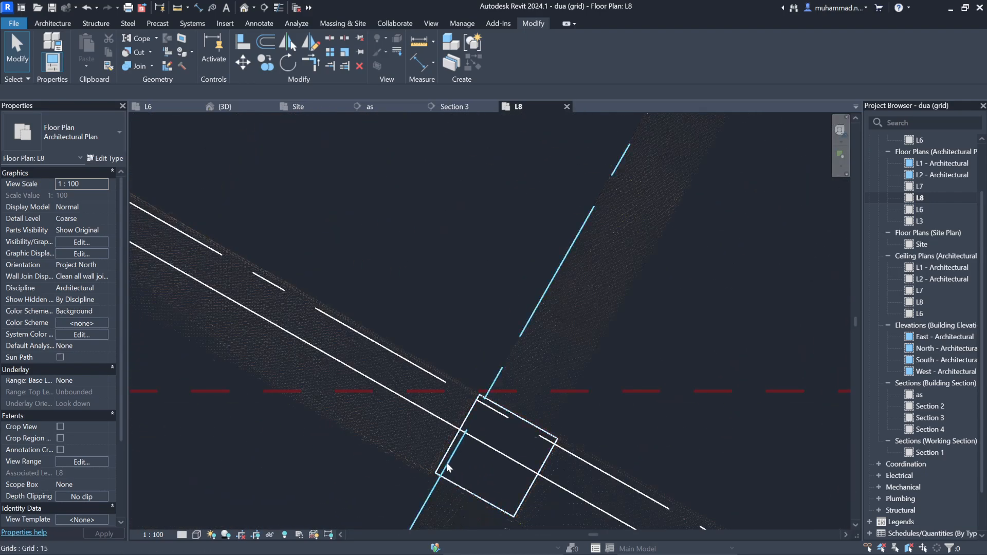
scroll(447, 462, "down", 3)
left_click(660, 191)
scroll(663, 185, "up", 5)
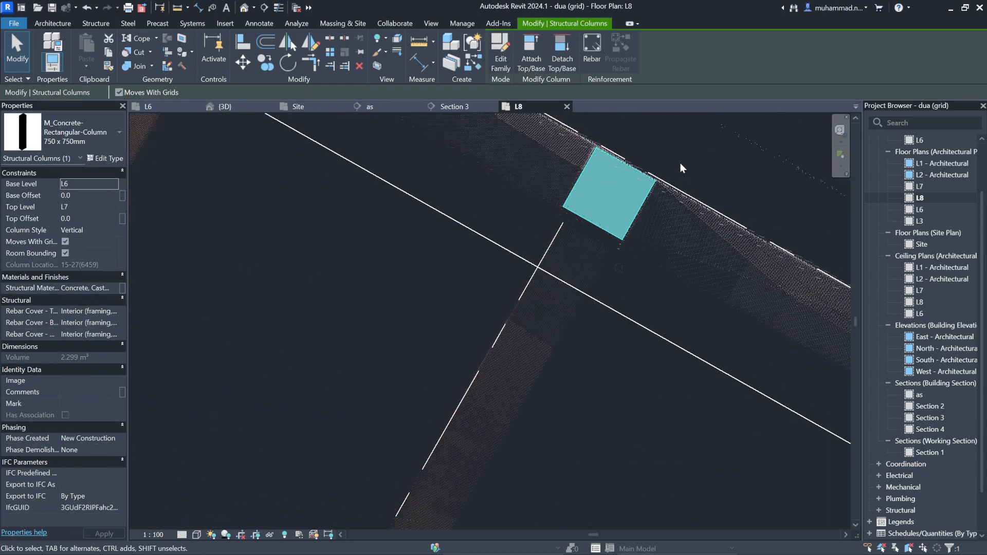
left_click(288, 63)
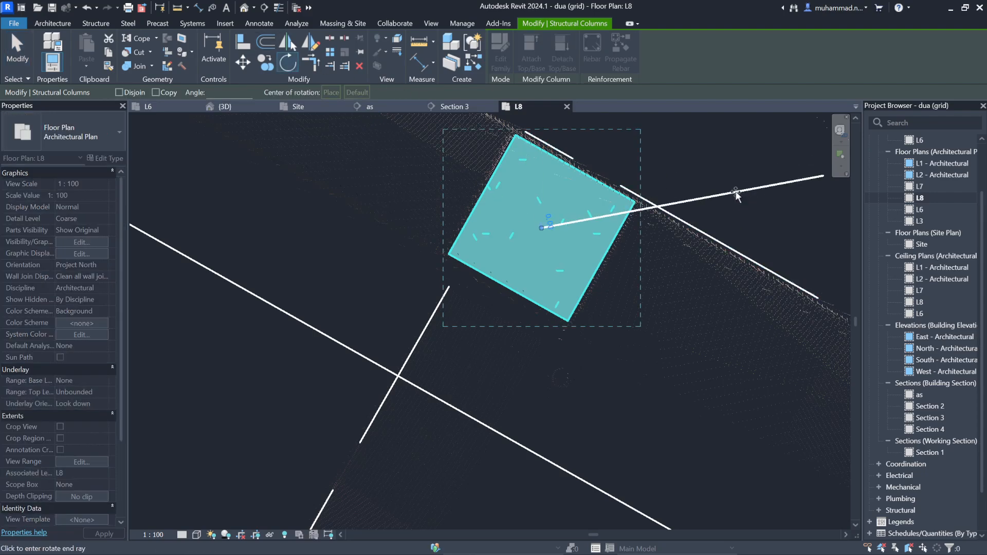
left_click(711, 197)
type("0.")
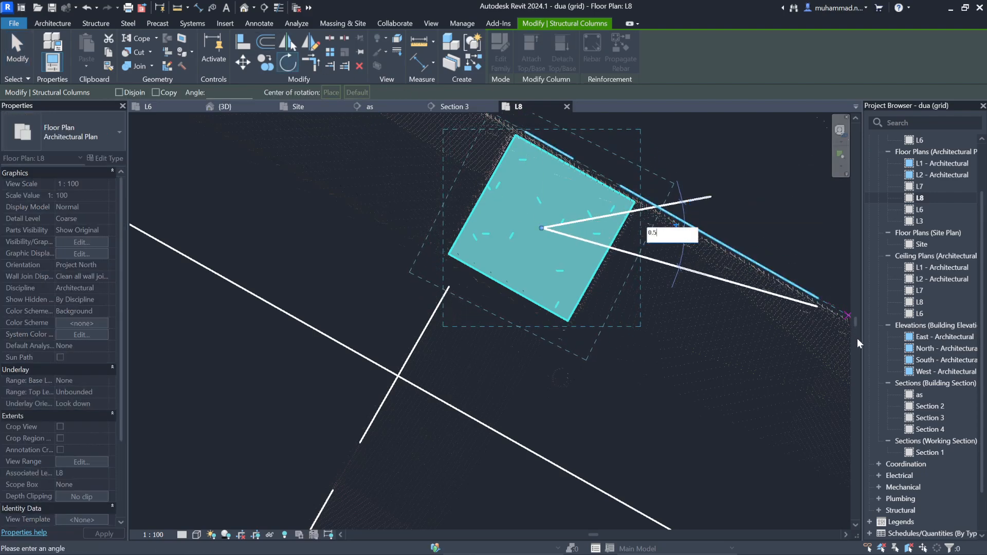
type("5")
key("Return")
key("Escape")
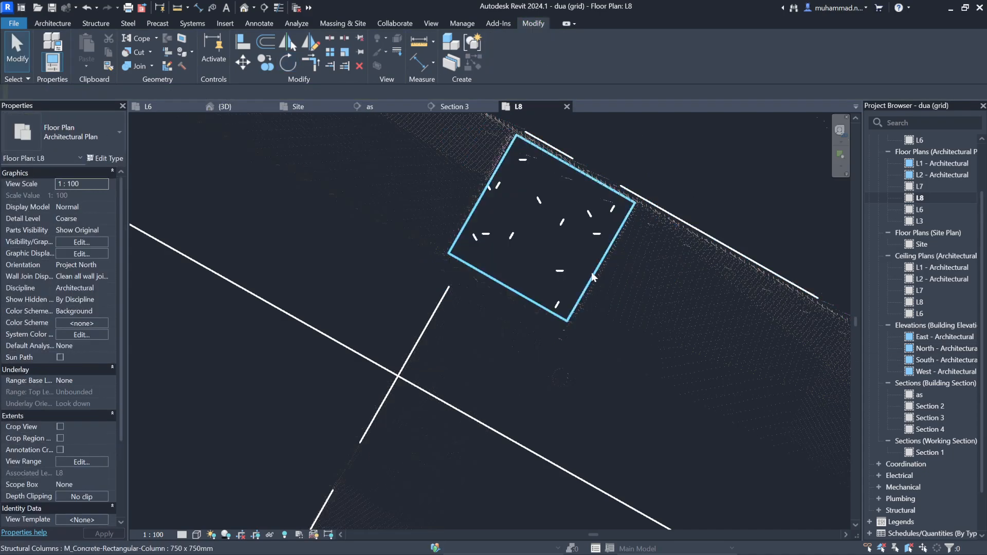
left_click(242, 42)
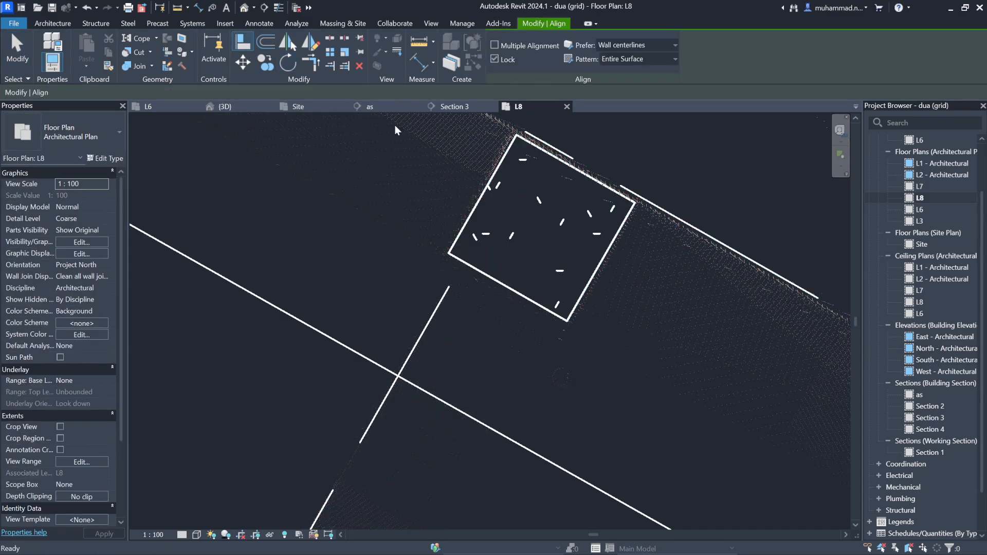
left_click(483, 194)
scroll(602, 181, "down", 6)
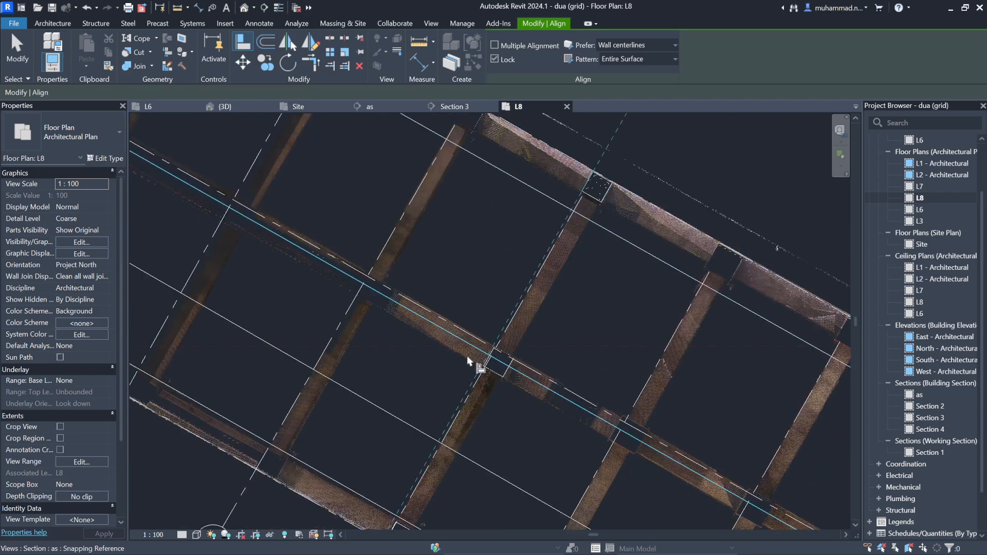
scroll(532, 346, "up", 6)
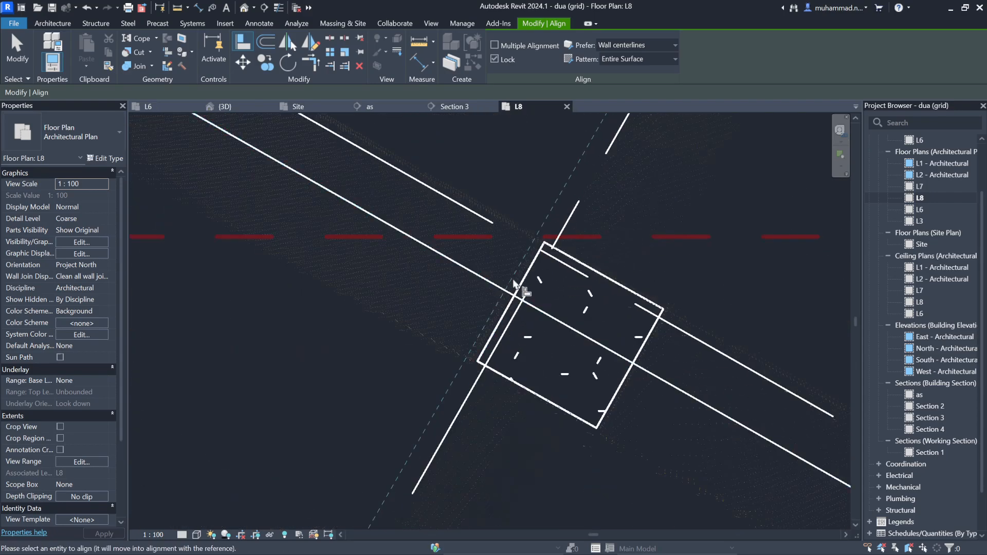
scroll(558, 257, "down", 5)
scroll(558, 257, "down", 5)
scroll(452, 440, "up", 6)
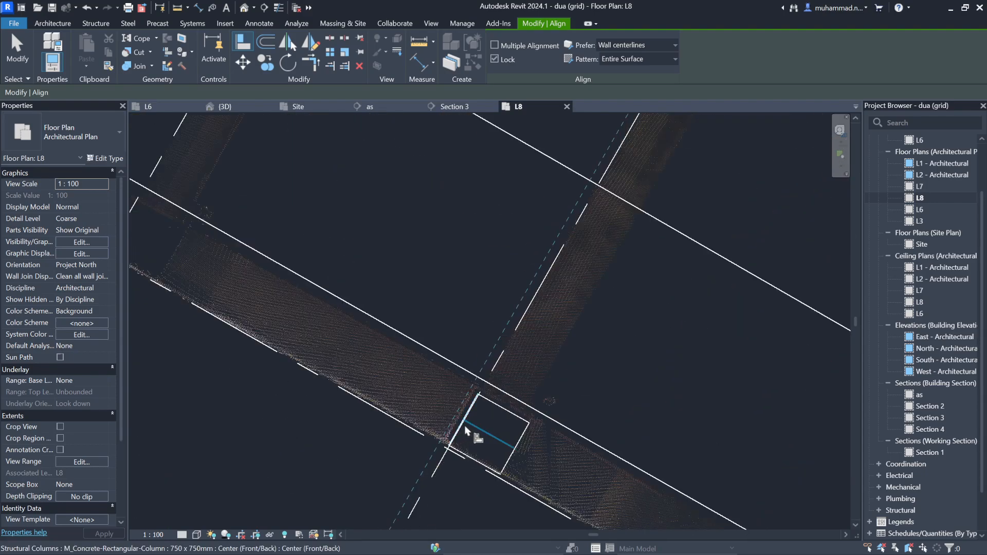
scroll(474, 430, "down", 2)
scroll(457, 413, "down", 5)
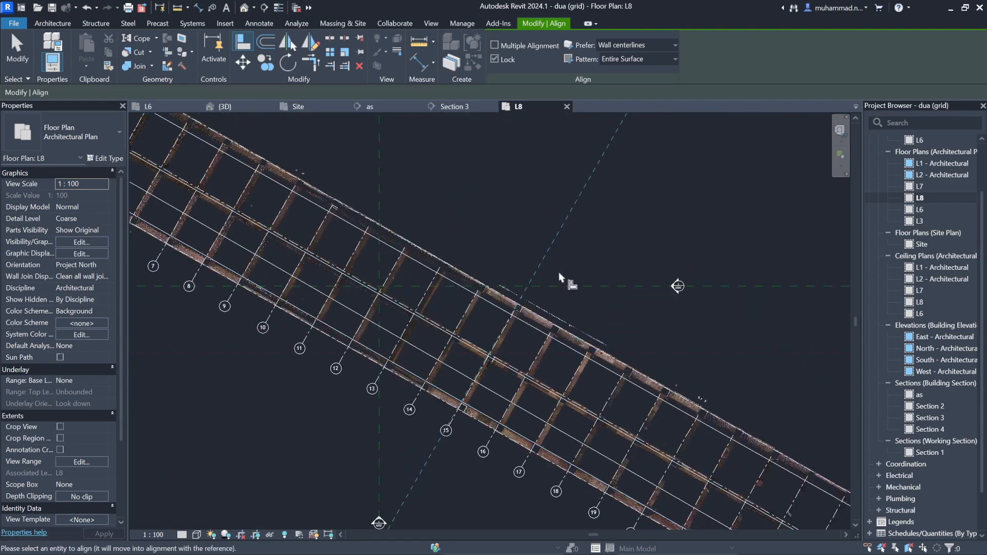
scroll(540, 293, "up", 6)
key("Escape")
key("Escape")
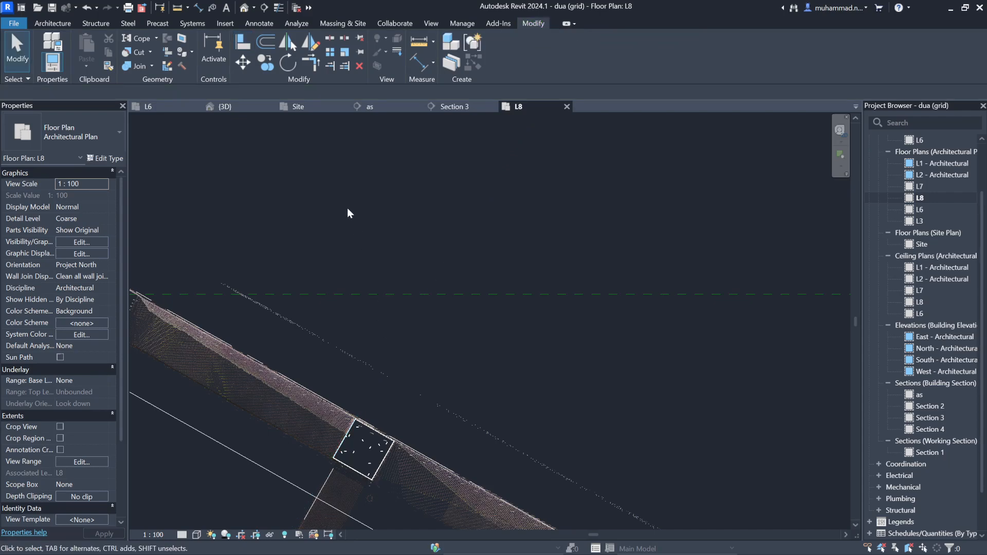
Step: Rotate the bridge-edge column beyond grid 27 on grid 15 by 0.2 degrees counterclockwise
left_click(360, 424)
left_click(289, 63)
left_click(554, 353)
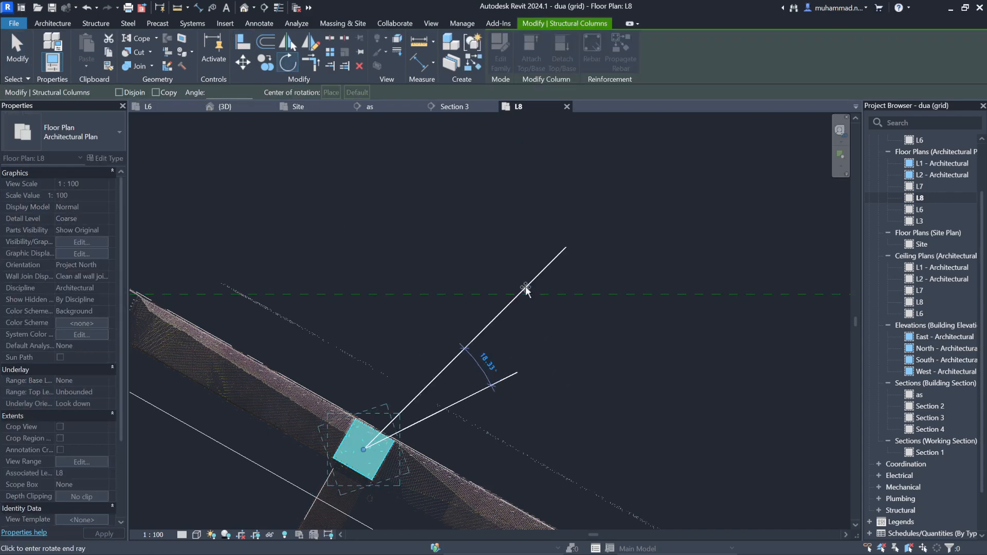
type("0.")
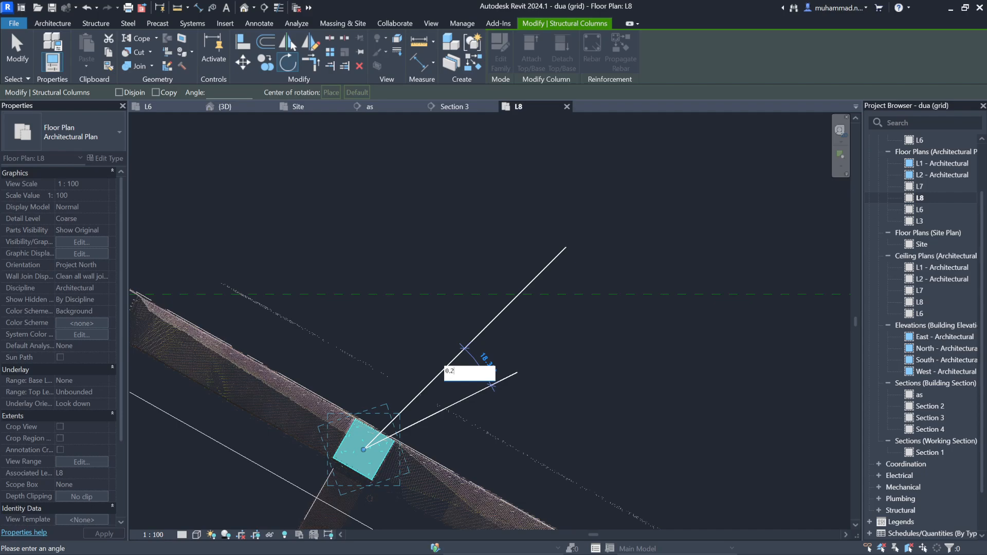
type("2")
key("Return")
Step: Try to align the left face of the column at grids 15 and 27 with the bridge-edge column's left face
left_click(248, 48)
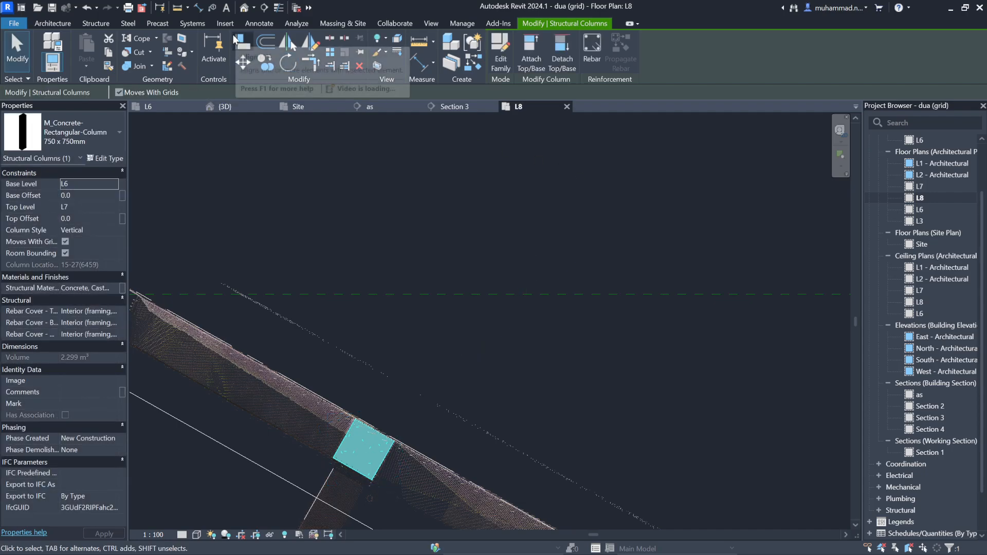
left_click(340, 445)
scroll(641, 280, "up", 8)
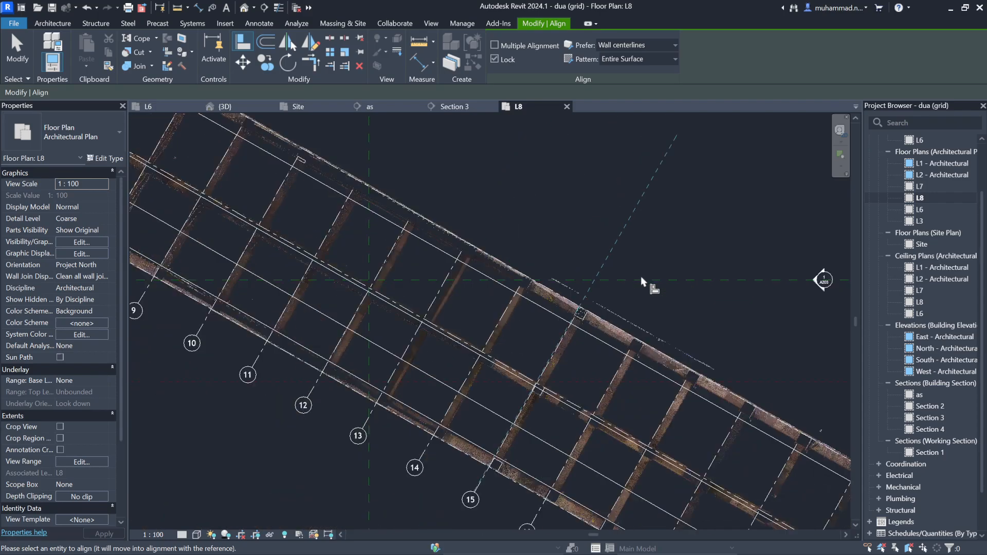
scroll(603, 303, "up", 2)
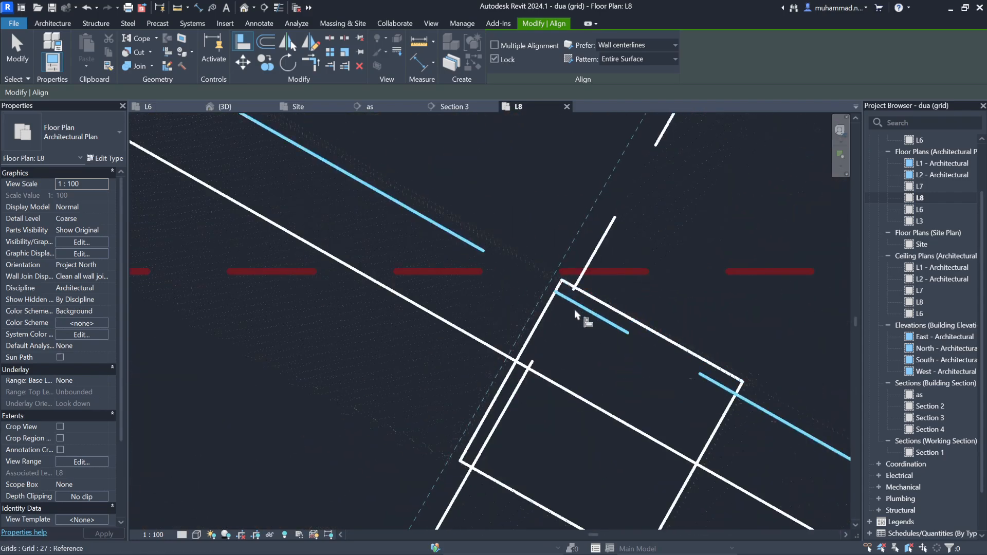
scroll(527, 384, "down", 6)
scroll(498, 456, "down", 3)
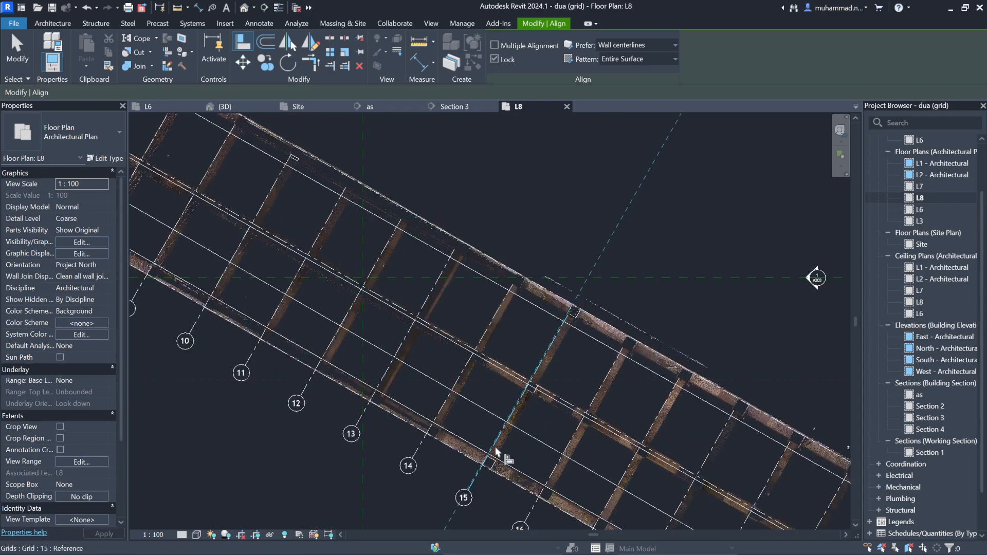
scroll(503, 463, "up", 8)
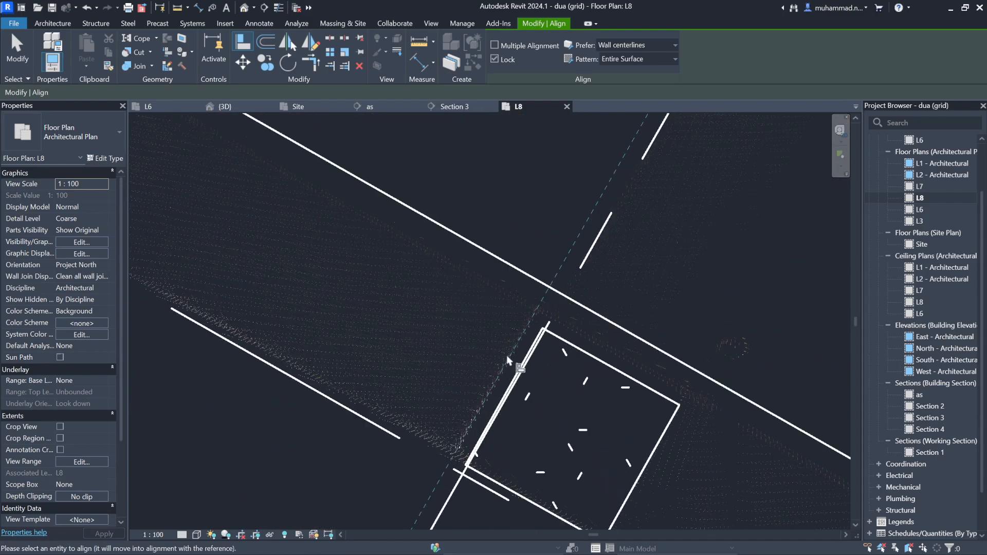
scroll(514, 385, "down", 6)
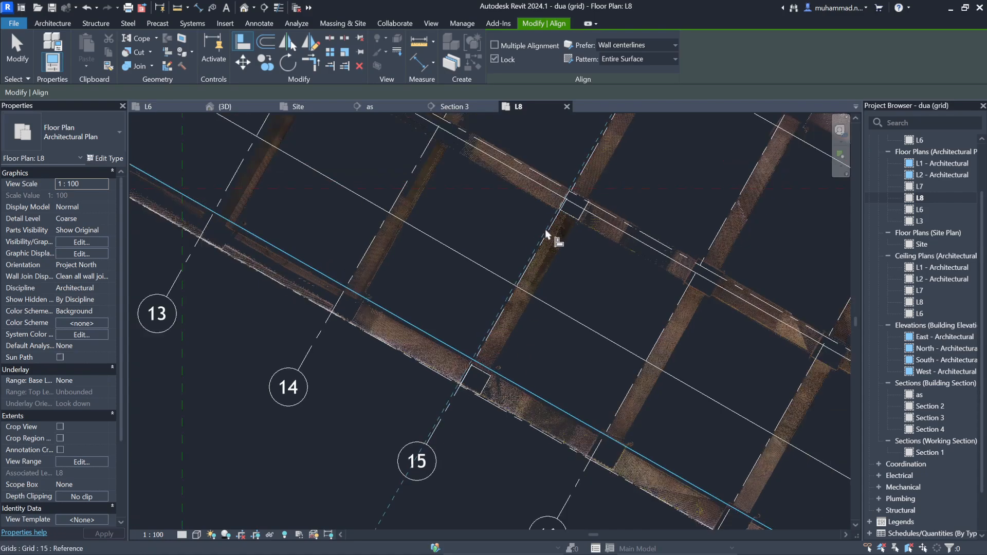
scroll(553, 226, "up", 3)
scroll(553, 221, "up", 5)
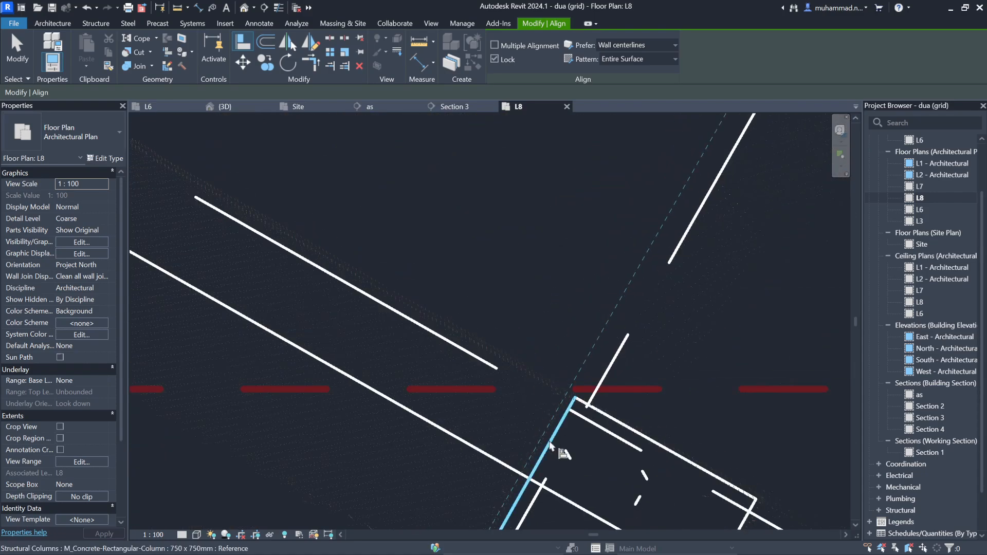
left_click(563, 450)
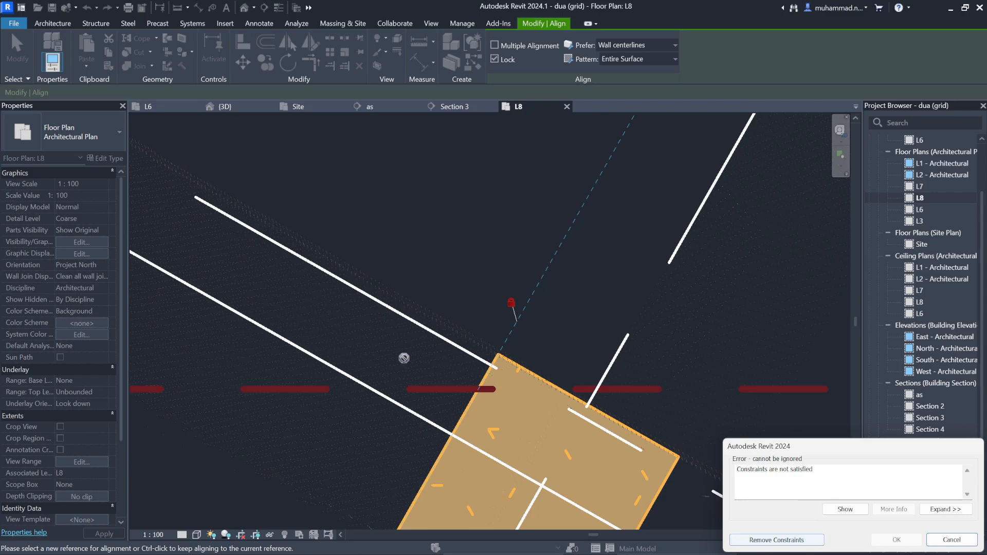
scroll(404, 359, "down", 5)
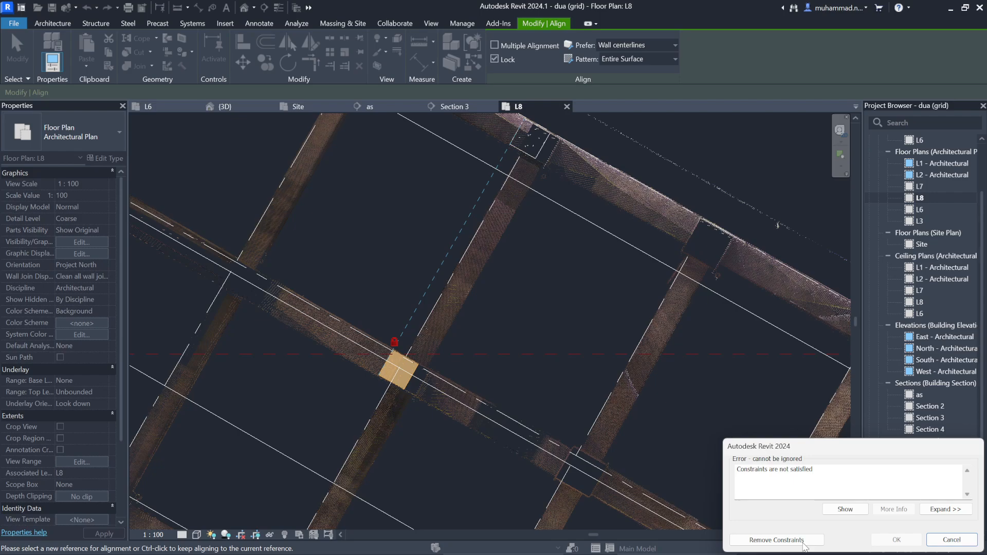
left_click(952, 540)
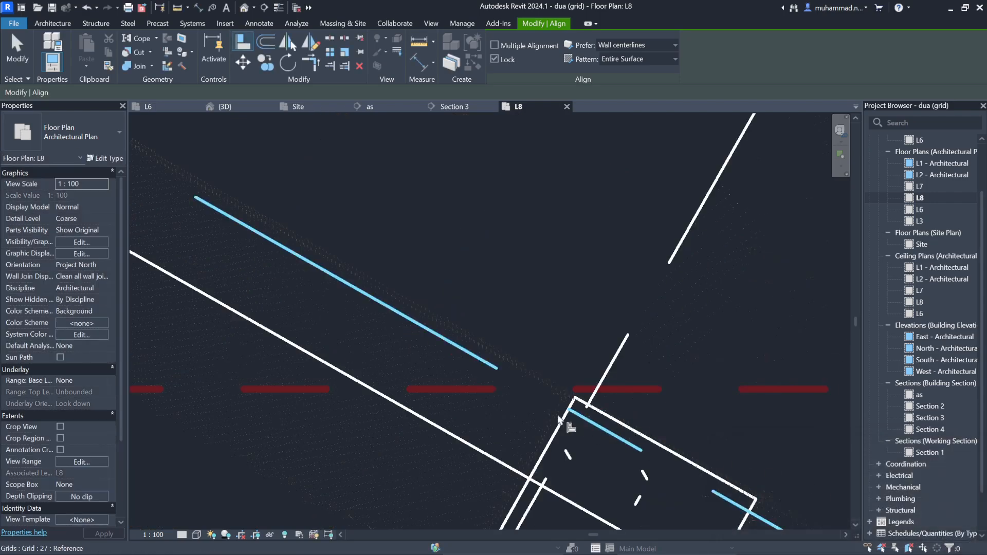
Step: Retry aligning the column at grids 15 and 27 to the bridge-edge column's left face, rejecting the change and leaving Align
scroll(582, 255, "down", 3)
left_click(665, 132)
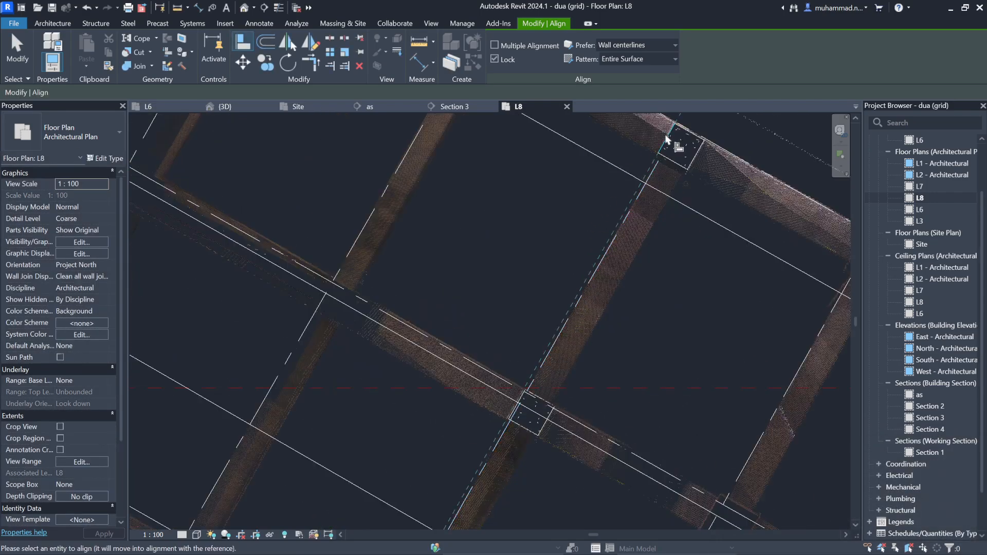
left_click(515, 414)
left_click(951, 540)
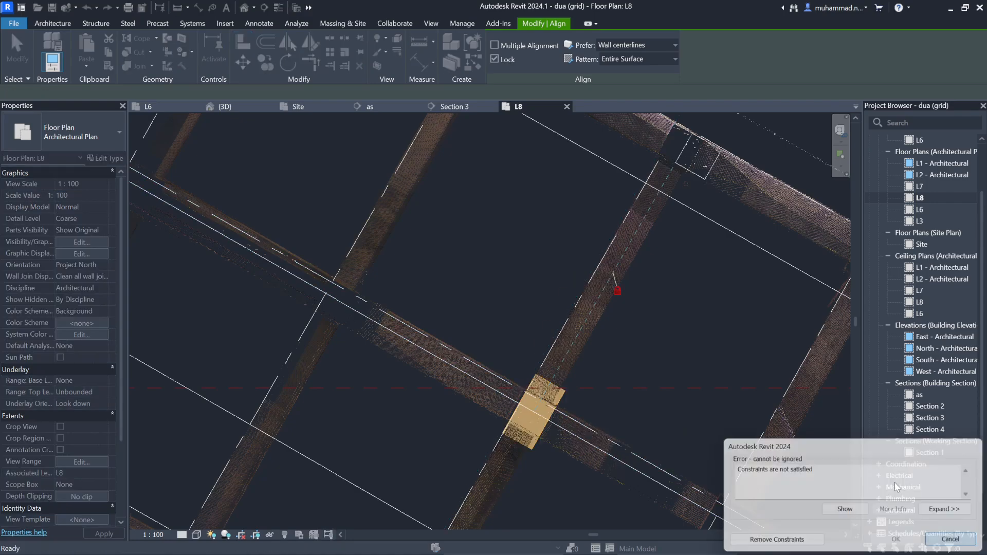
scroll(488, 405, "up", 5)
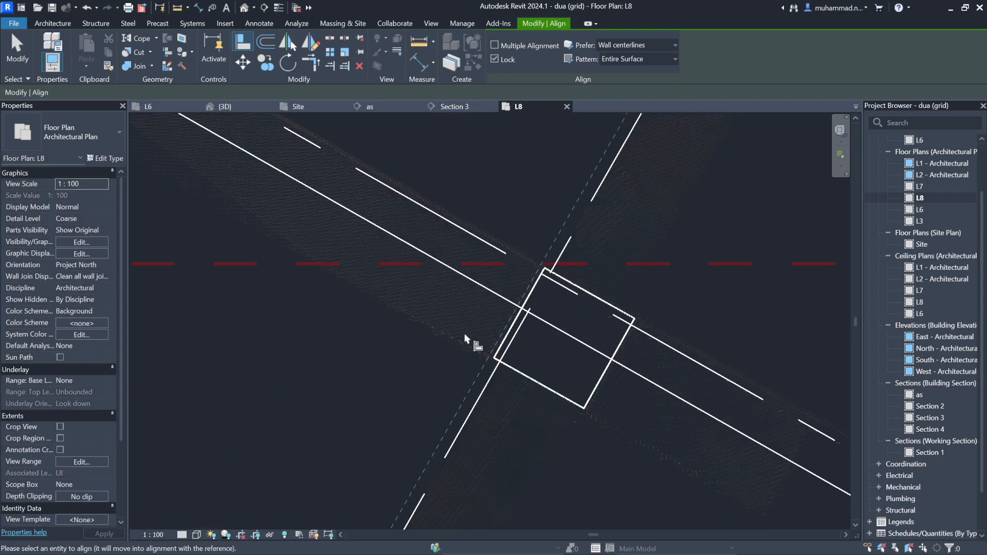
left_click(520, 350)
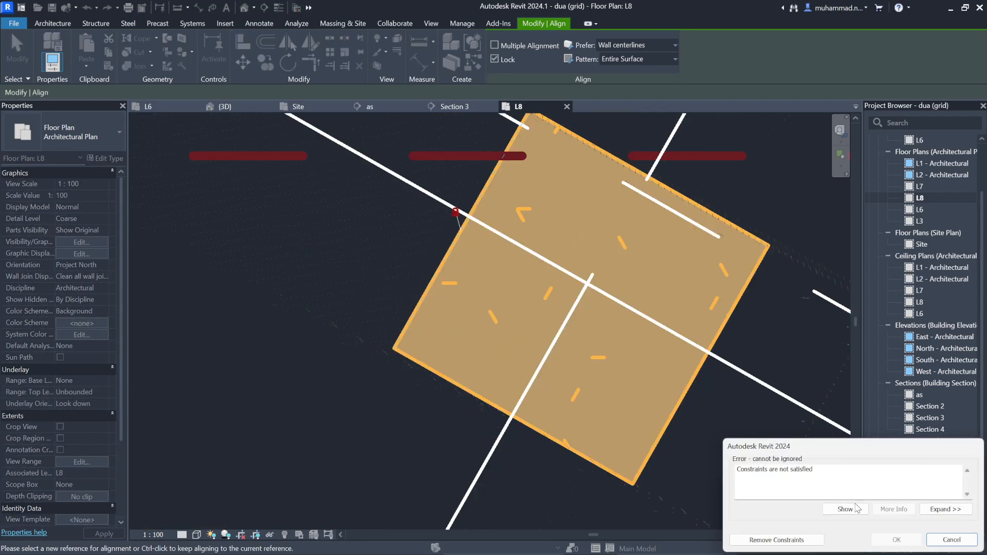
left_click(940, 544)
key("Escape")
Step: Align the left face of the column at grids 15 and 27 to the bridge-edge column's left face, removing the conflicting constraints
scroll(555, 322, "down", 6)
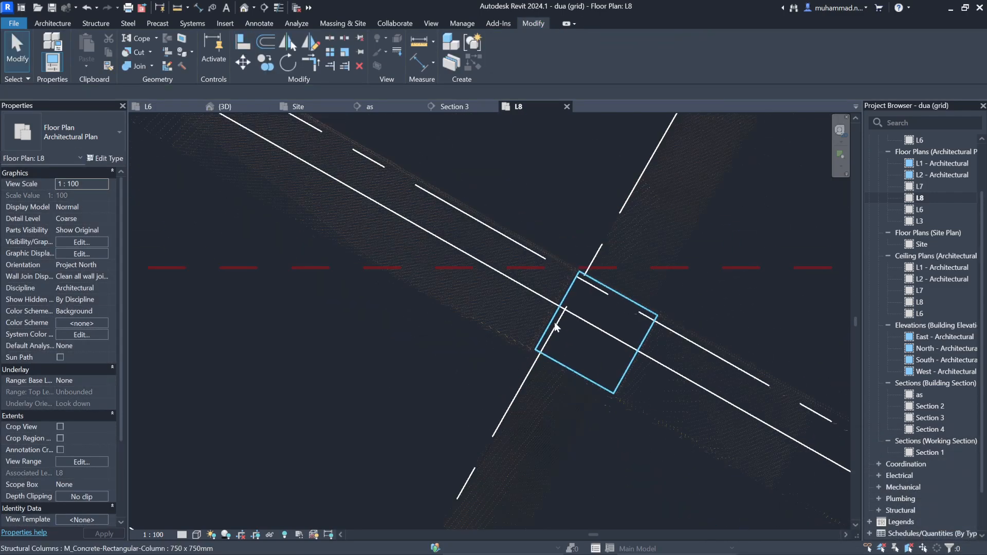
scroll(621, 197, "up", 4)
left_click(604, 269)
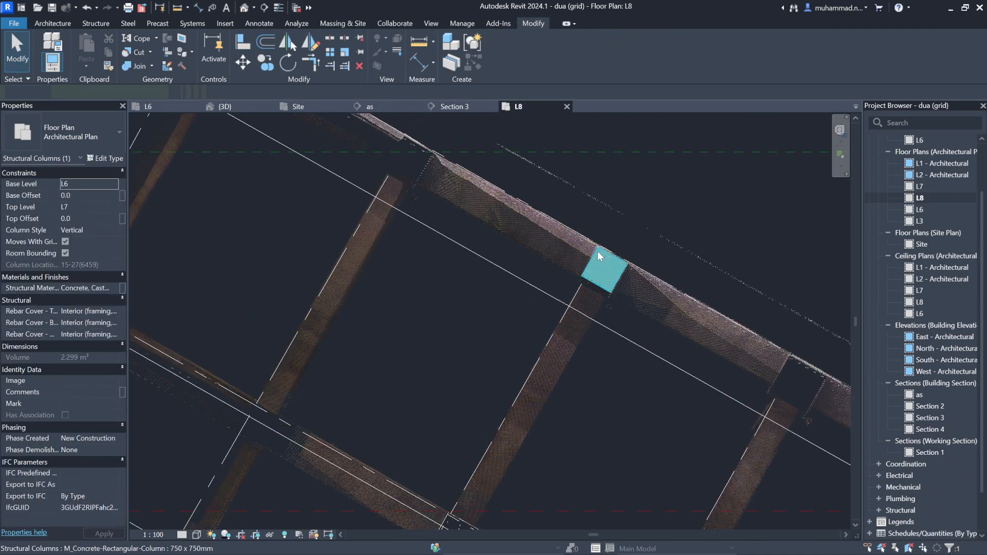
left_click(243, 42)
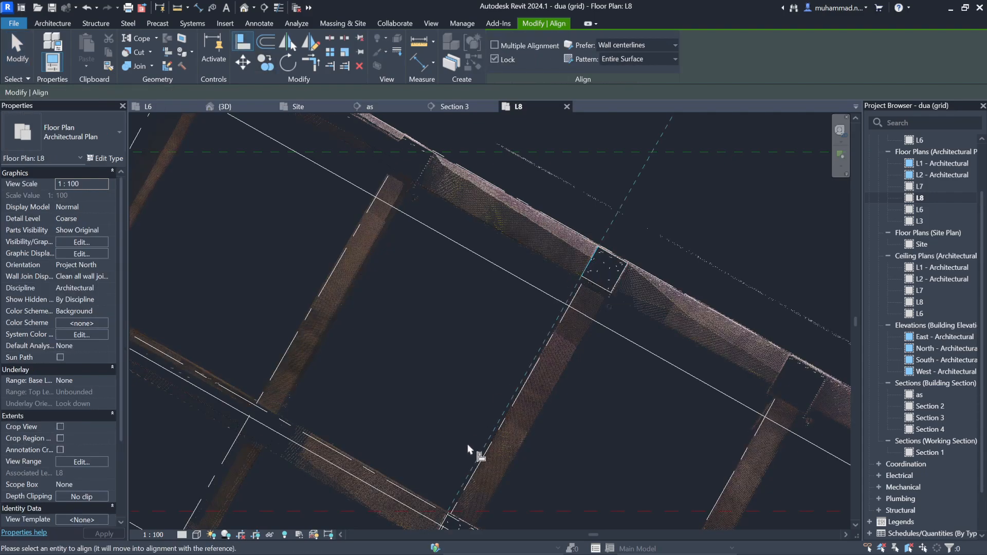
scroll(467, 465, "down", 2)
scroll(463, 463, "up", 5)
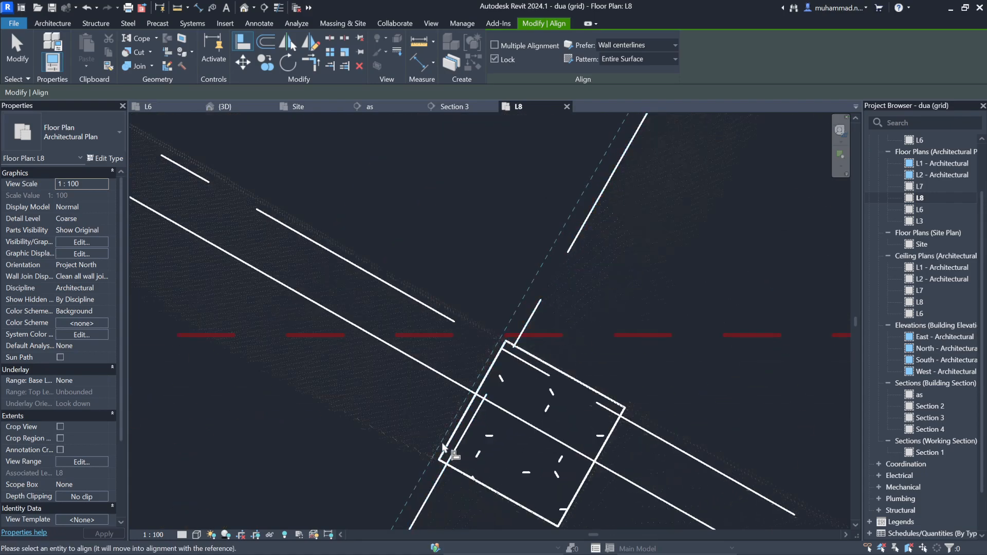
left_click(442, 446)
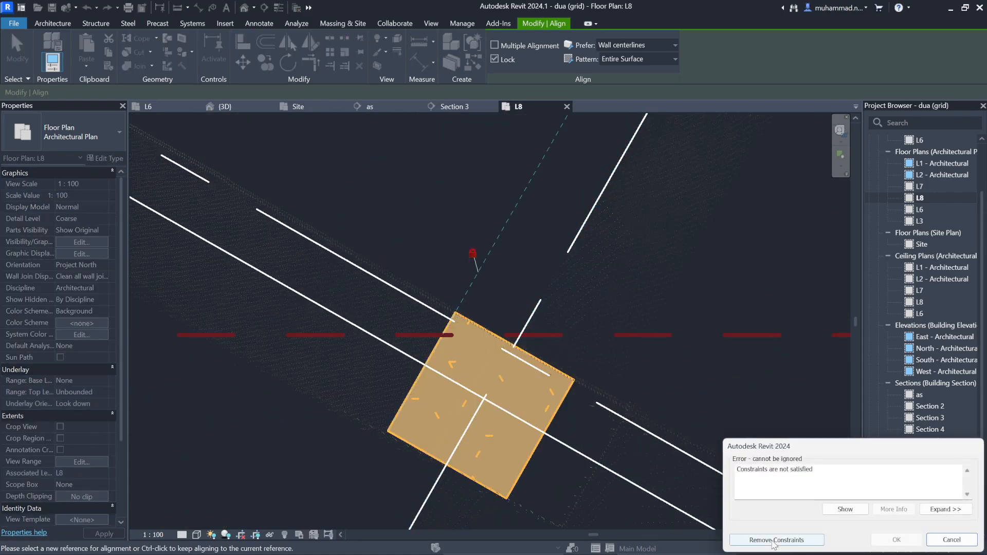
left_click(774, 540)
scroll(470, 432, "up", 4)
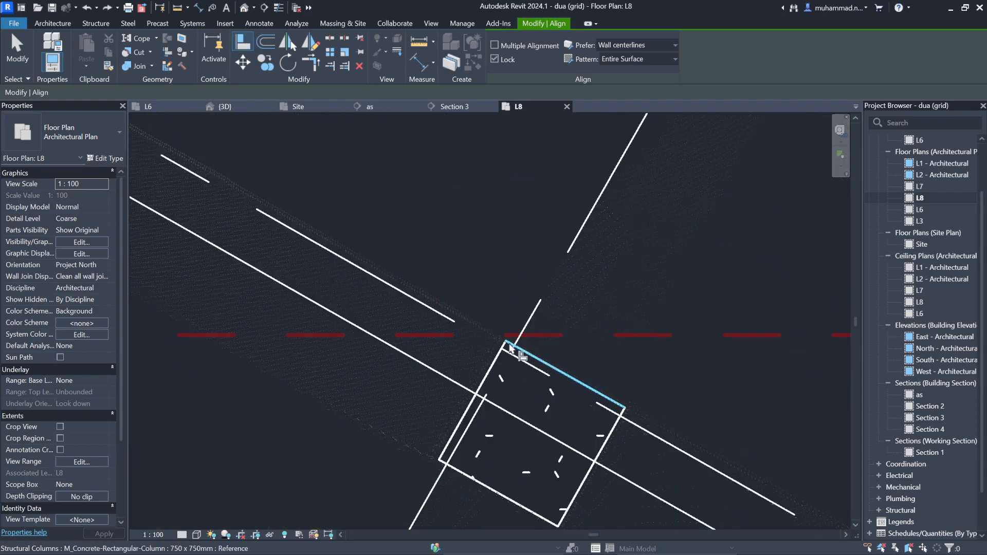
key("Escape")
Step: Inspect grid line 15 along its columns and clear the selection
left_click(537, 313)
scroll(538, 313, "down", 6)
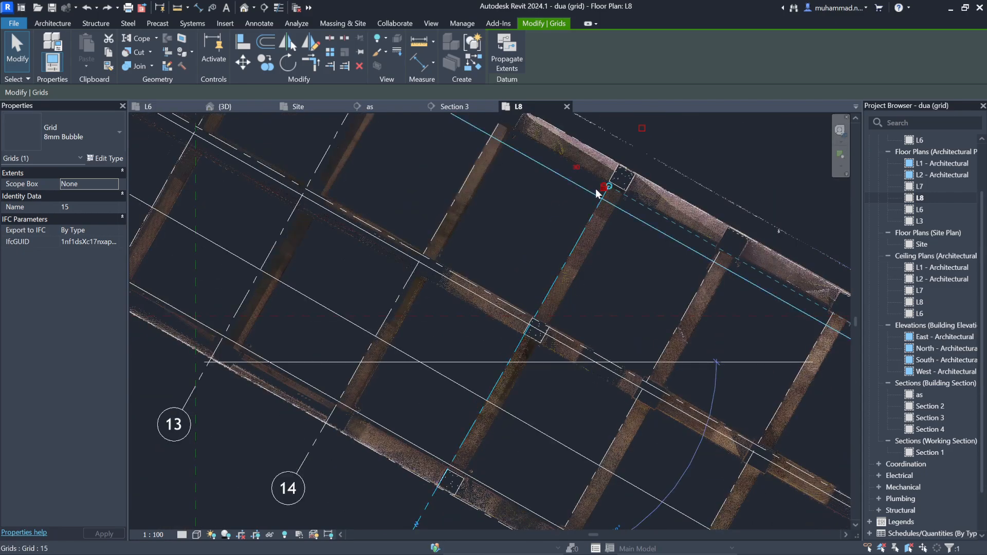
scroll(627, 161, "up", 2)
left_click(671, 165)
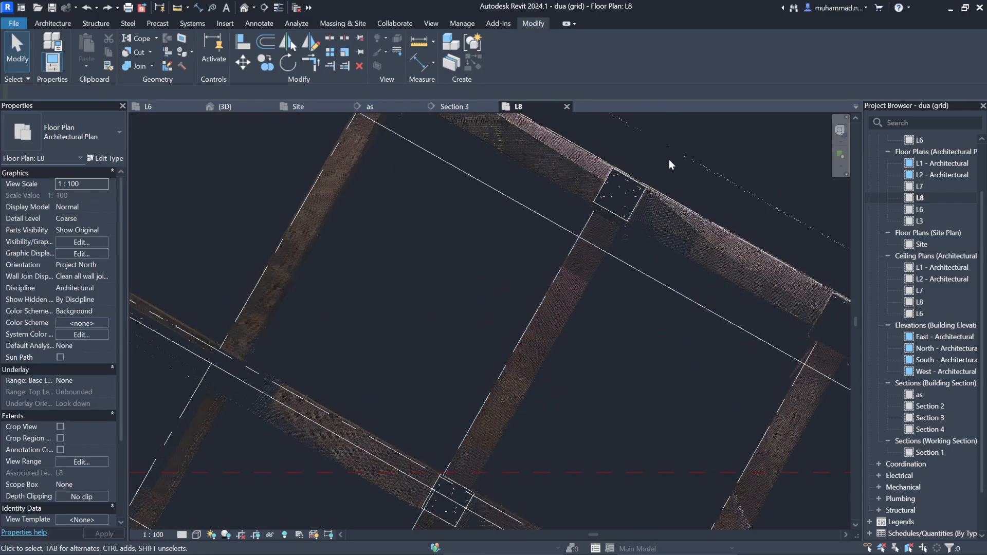
Step: Align the left face of the column near grids 15 and 25 to the bridge-edge column's left face, removing the conflicting constraints
left_click(644, 191)
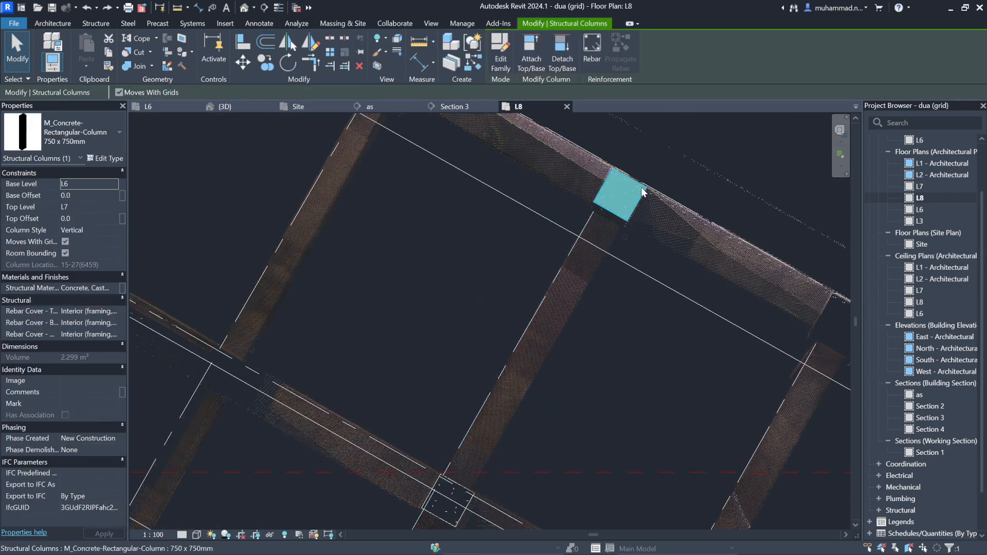
left_click(249, 50)
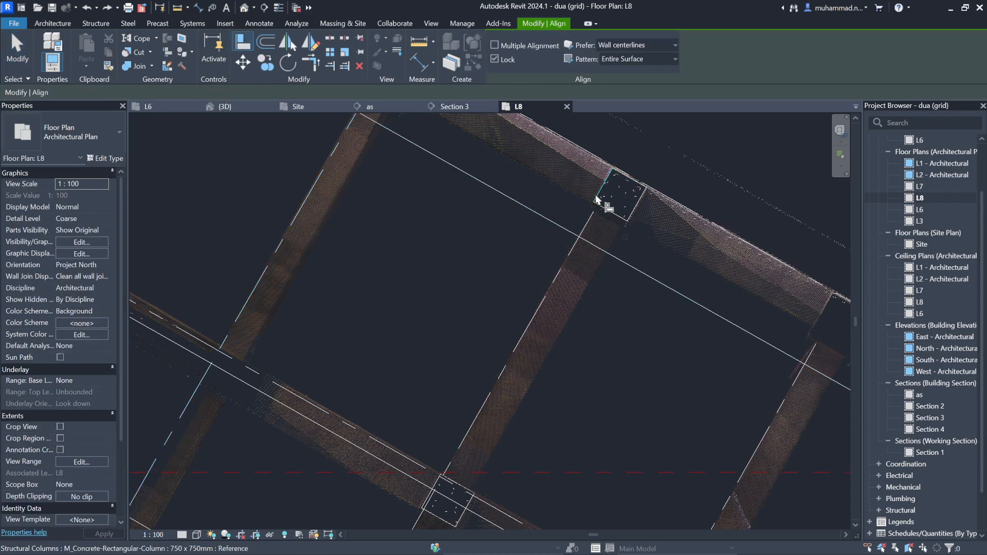
scroll(624, 185, "down", 3)
scroll(575, 276, "up", 6)
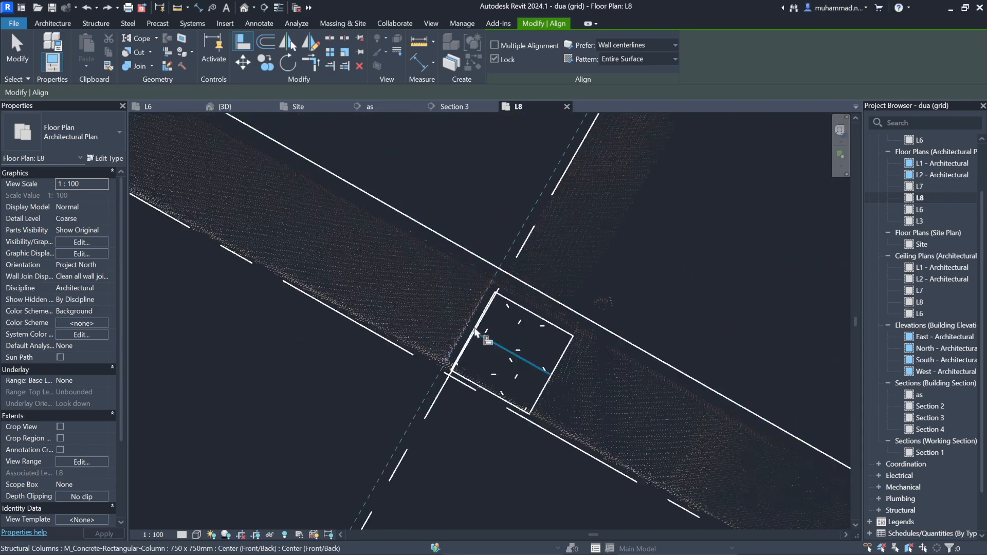
scroll(458, 379, "up", 6)
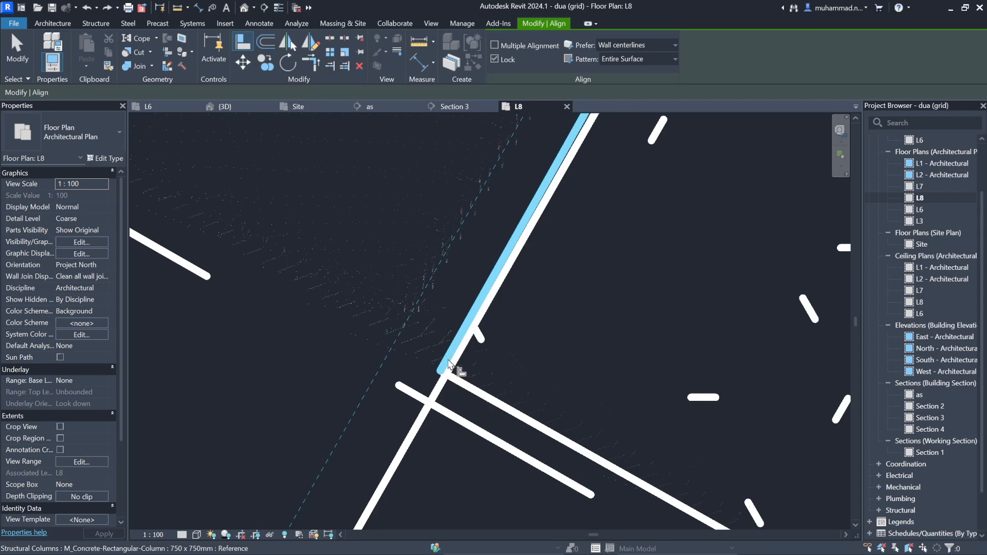
left_click(449, 364)
scroll(380, 416, "down", 8)
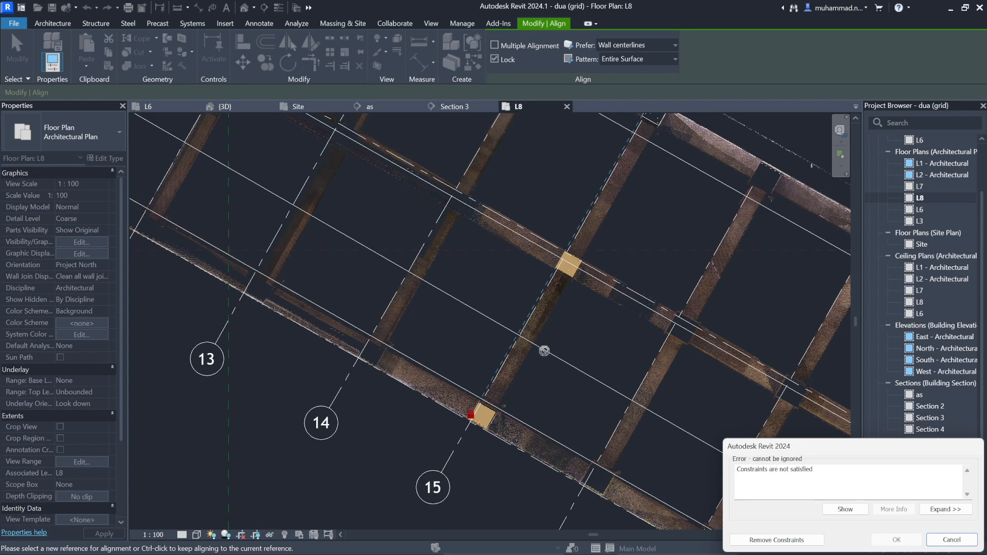
scroll(544, 350, "down", 3)
scroll(622, 203, "up", 5)
scroll(548, 323, "down", 2)
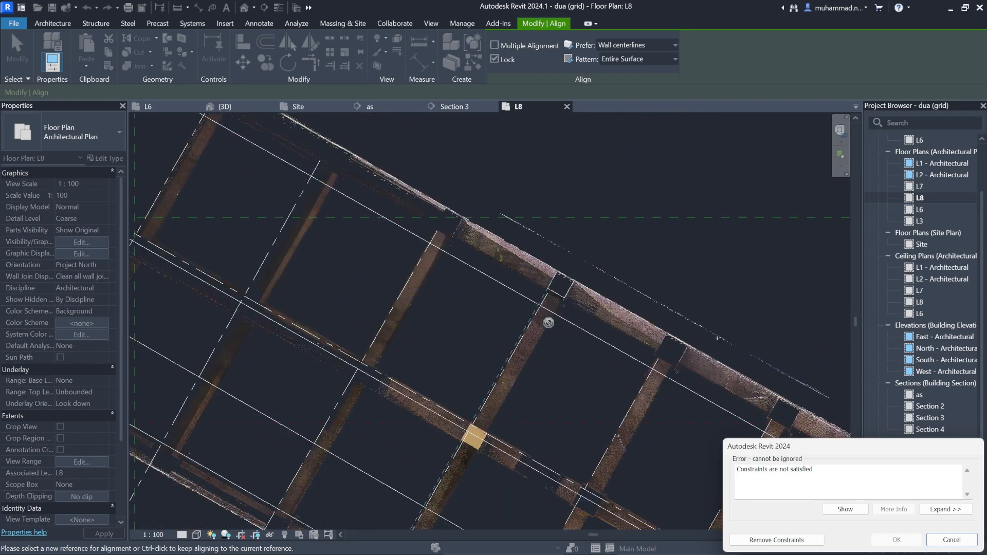
scroll(549, 323, "down", 3)
scroll(478, 463, "up", 3)
left_click(453, 470)
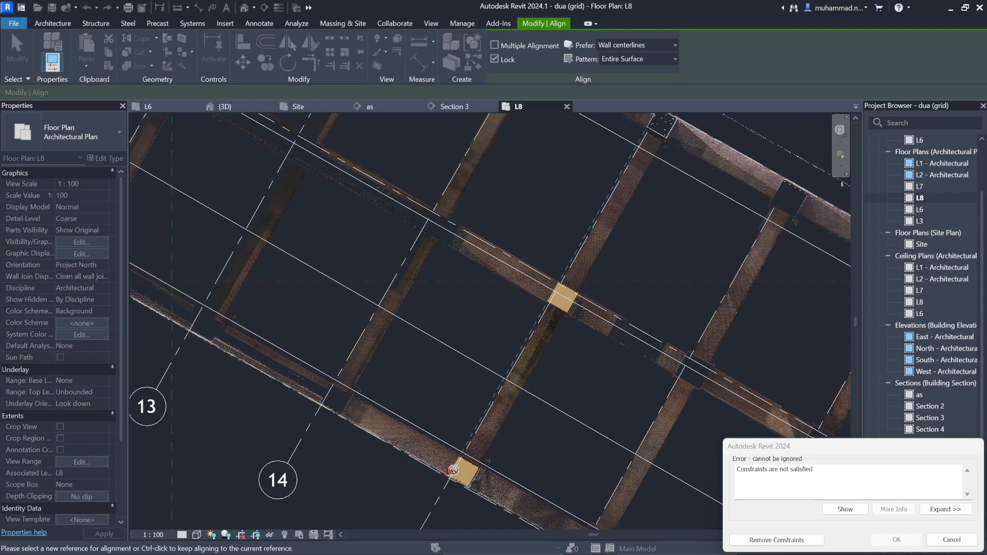
left_click(797, 543)
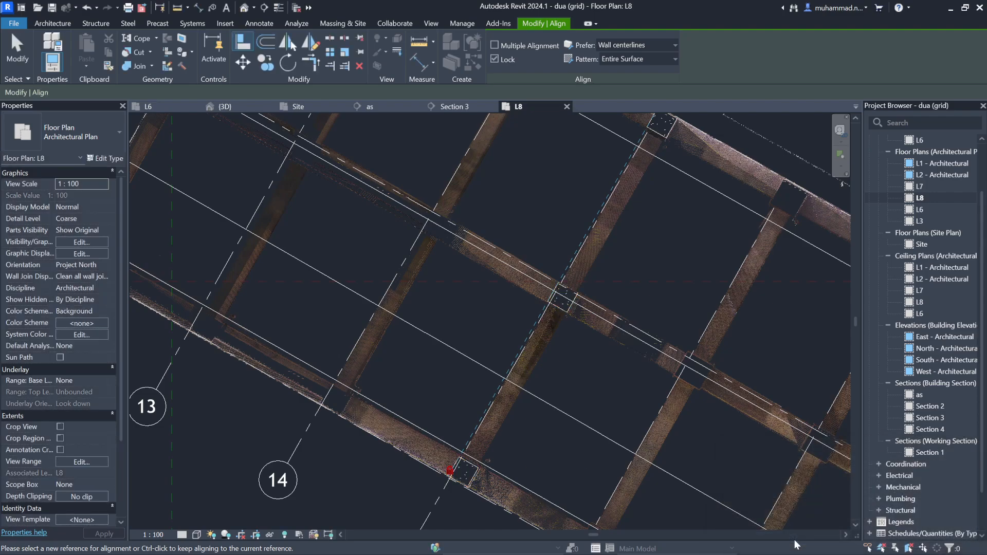
Step: Examine how the left faces of the three grid 15 columns line up with each other and the scanned beams, and leave Align
scroll(674, 196, "down", 3)
scroll(658, 282, "up", 6)
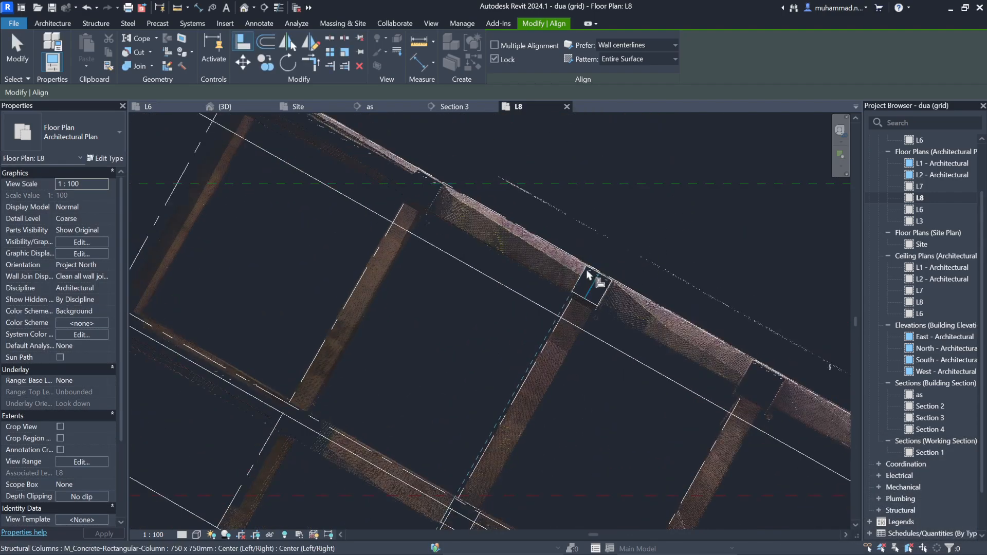
scroll(632, 246, "down", 3)
scroll(557, 382, "up", 5)
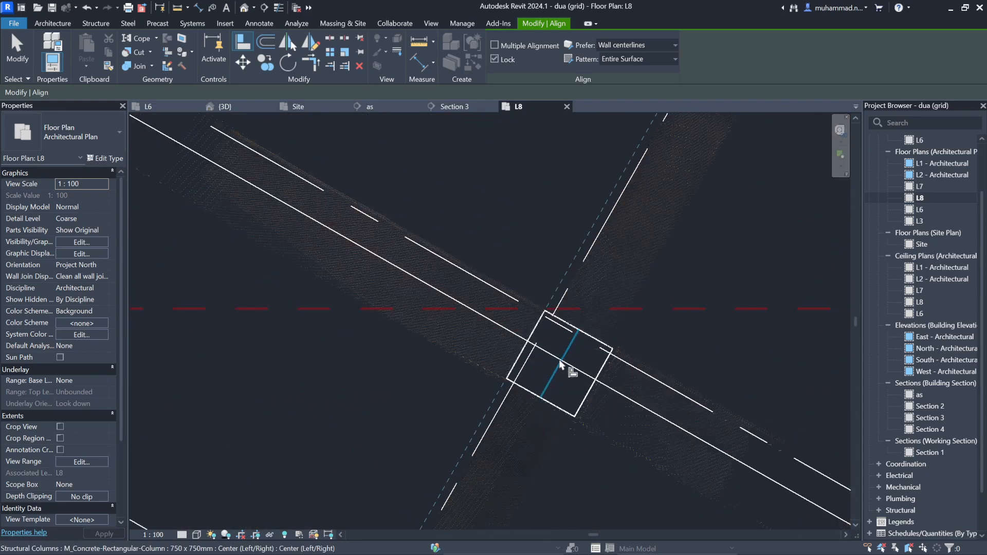
scroll(617, 340, "down", 4)
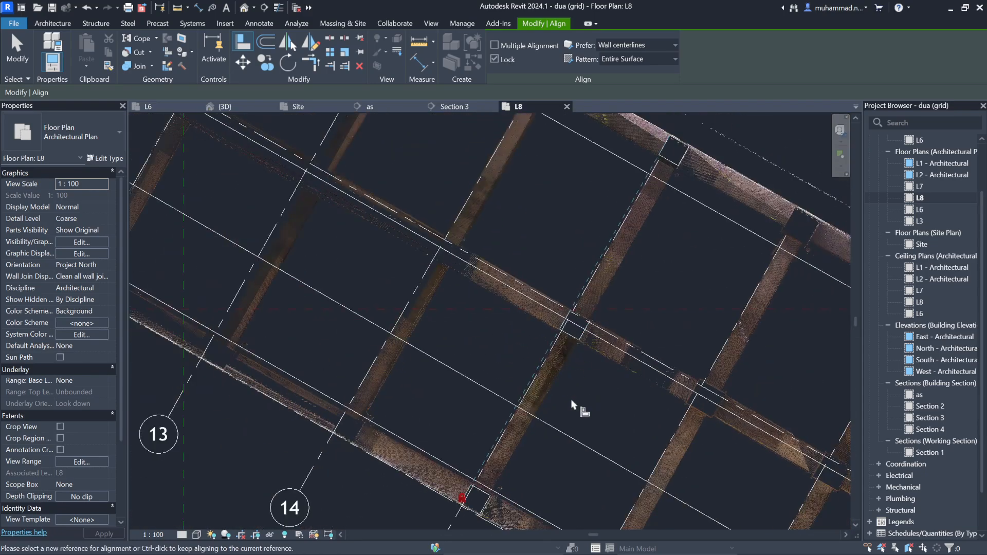
scroll(470, 504, "up", 5)
scroll(492, 459, "down", 3)
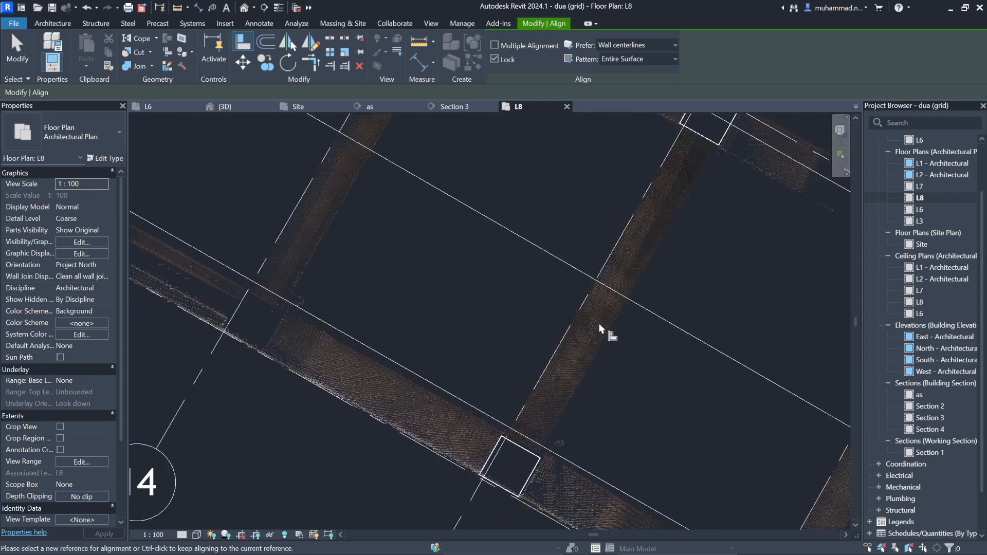
scroll(601, 466, "down", 4)
key("Escape")
key("Escape")
scroll(679, 280, "up", 5)
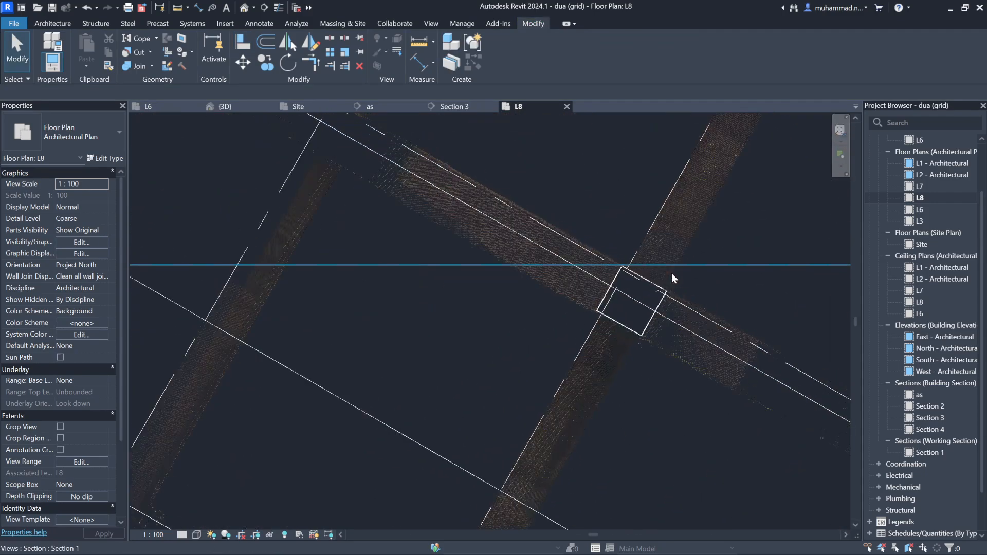
Step: Align the left face of the column at grids 15 and 27 to the left face of the column near grids 15 and 25, with the alignment locked
left_click(663, 291)
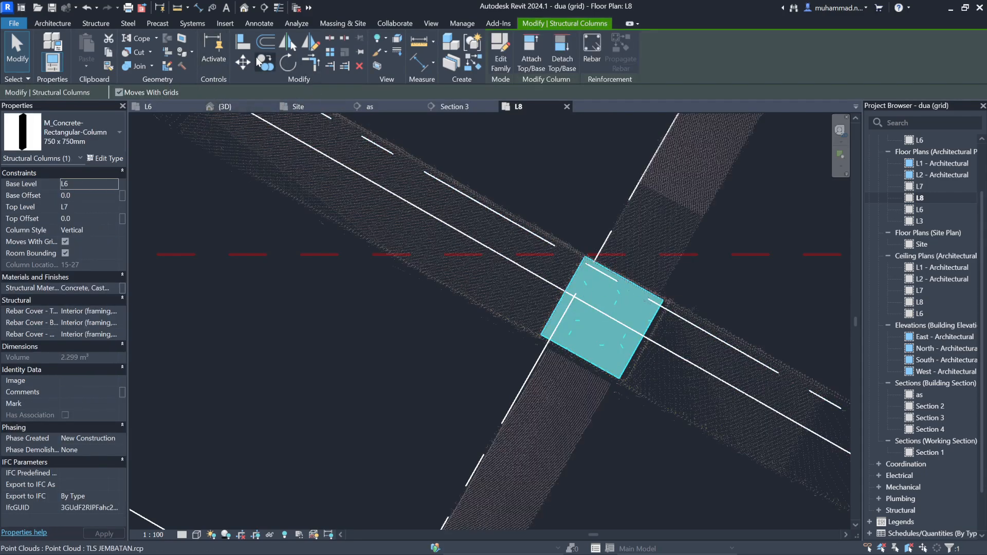
left_click(242, 44)
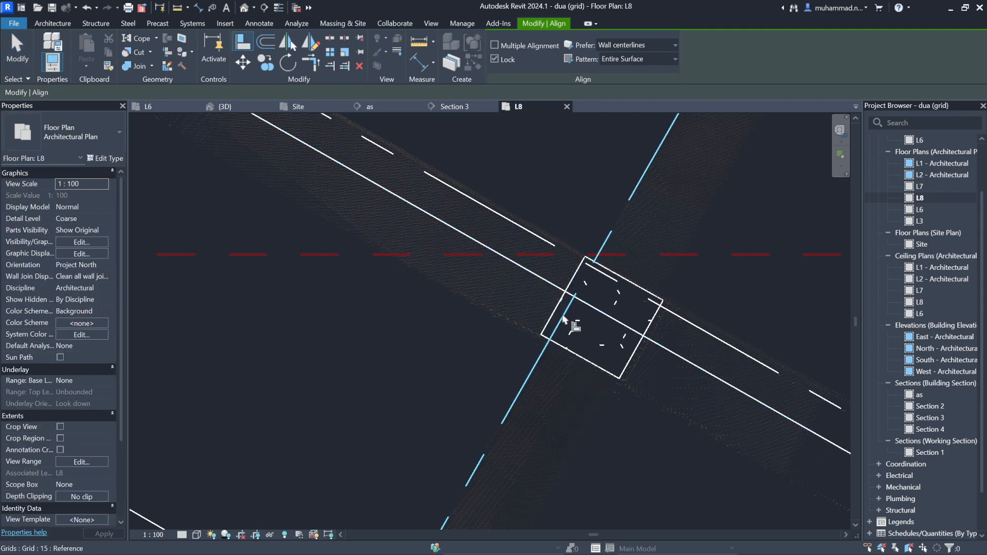
scroll(554, 322, "down", 5)
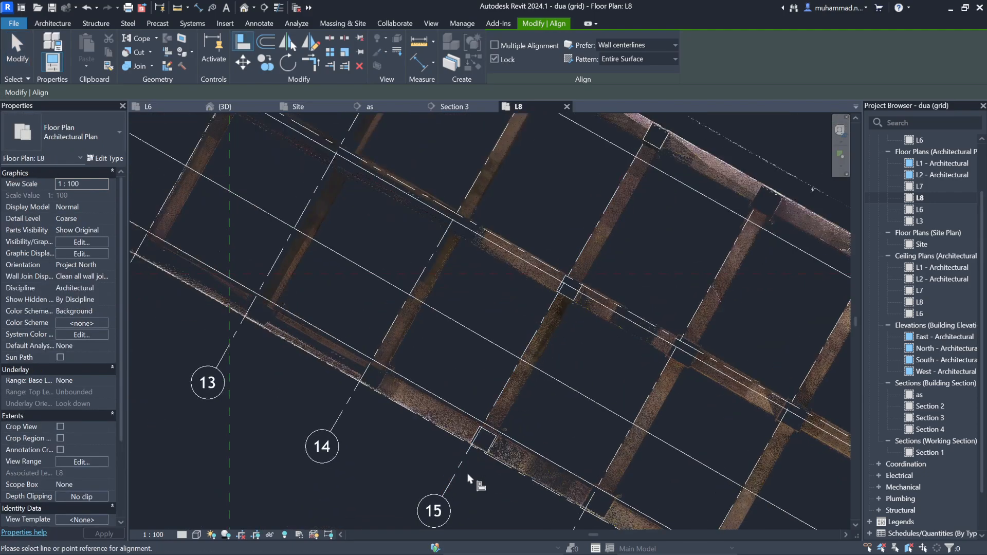
scroll(469, 479, "up", 5)
scroll(489, 375, "down", 3)
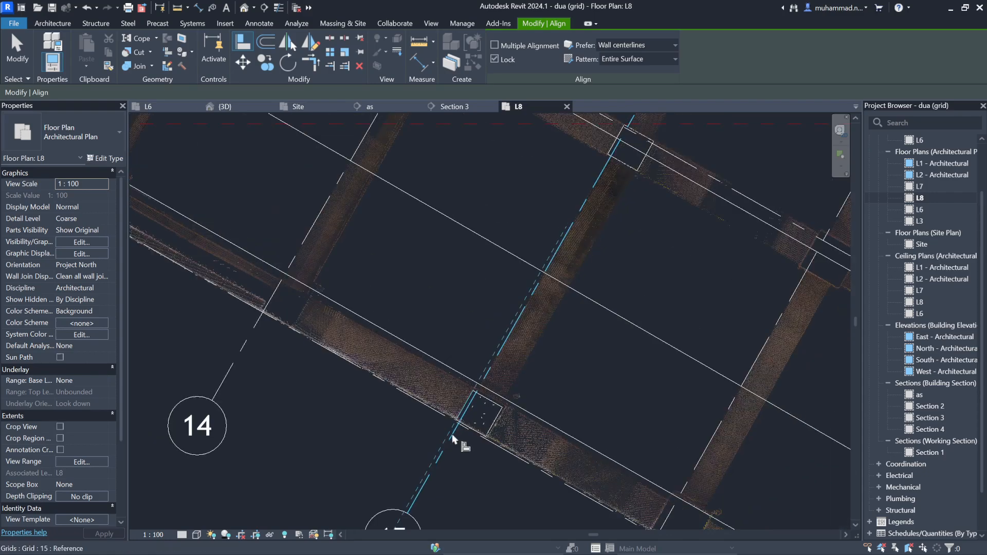
scroll(520, 308, "down", 3)
scroll(600, 306, "up", 6)
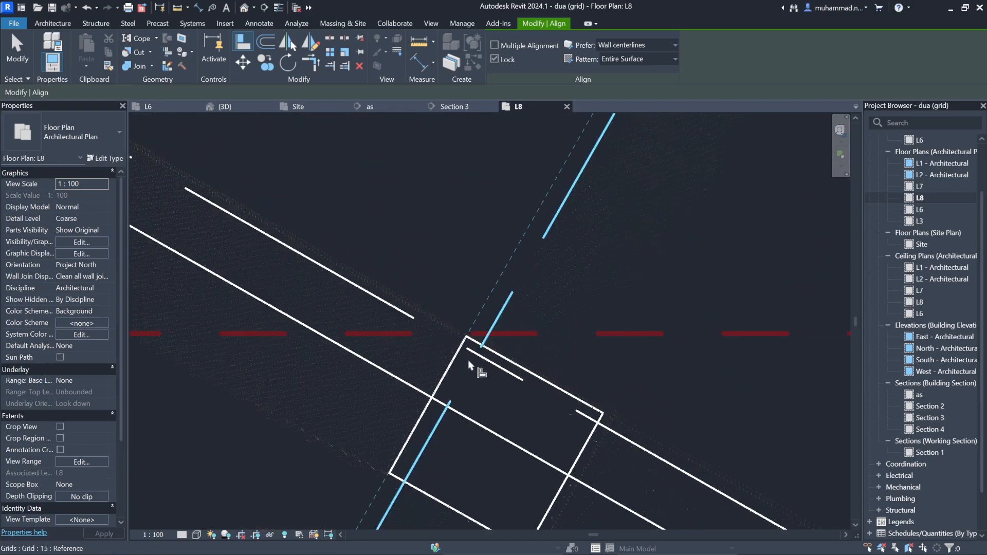
left_click(469, 366)
left_click(407, 421)
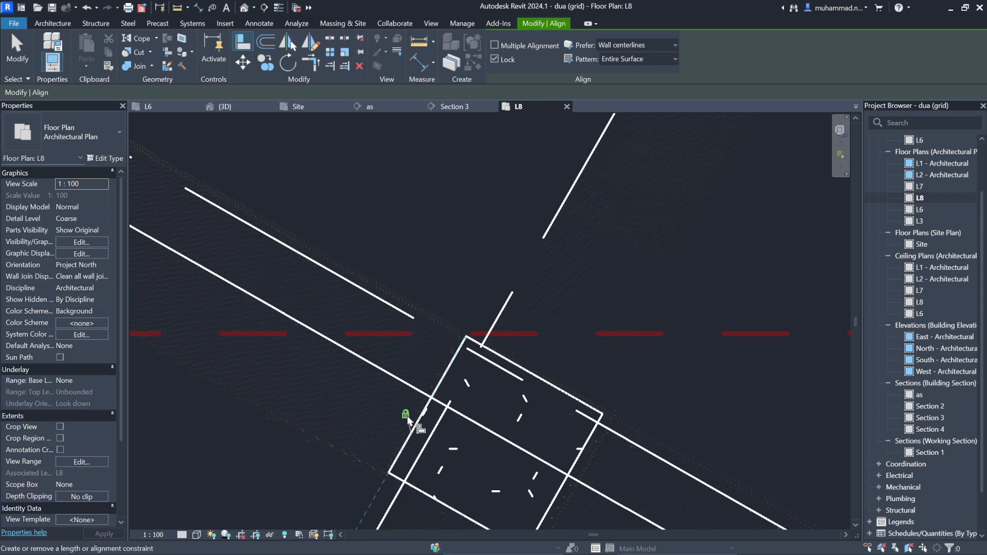
Step: Align the left face of the bridge-edge column on grid 15 to the same reference, and leave Align
scroll(475, 414, "up", 5)
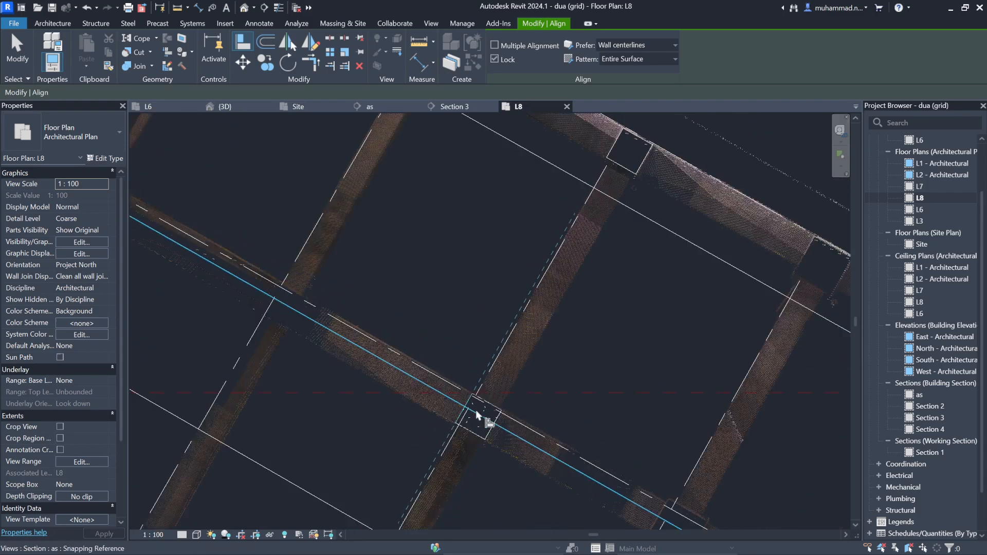
scroll(618, 205, "down", 4)
scroll(639, 243, "up", 6)
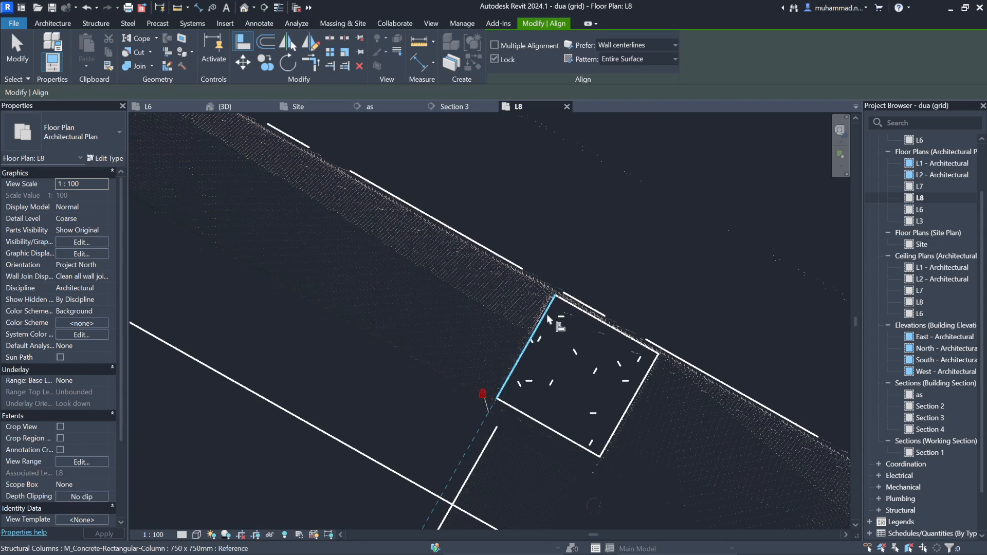
scroll(624, 269, "down", 7)
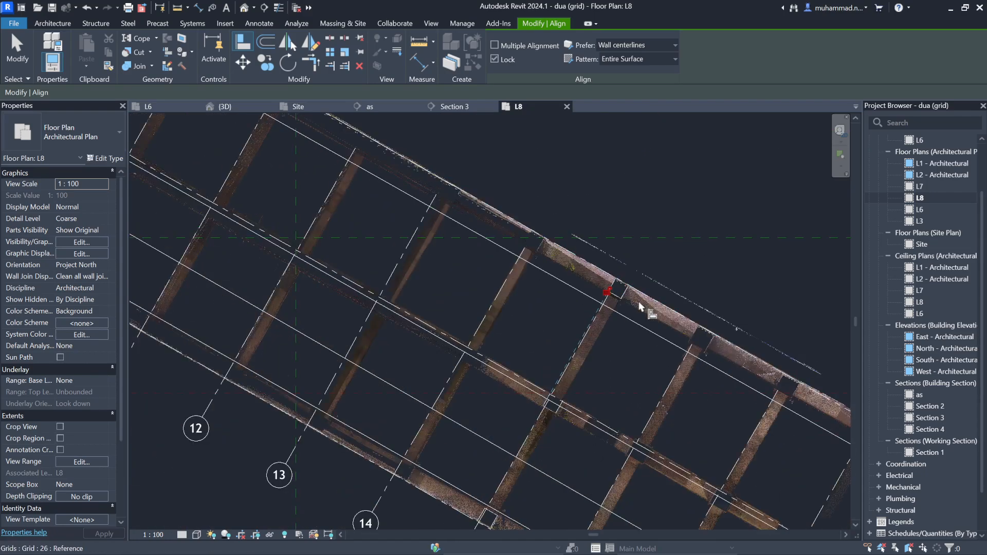
scroll(615, 401, "down", 5)
key("Escape")
key("Escape")
Step: Examine how the grid 15 columns fit the scanned beams, checking the bridge-edge column and the column at grids 15 and 27
scroll(653, 275, "up", 2)
scroll(535, 383, "up", 3)
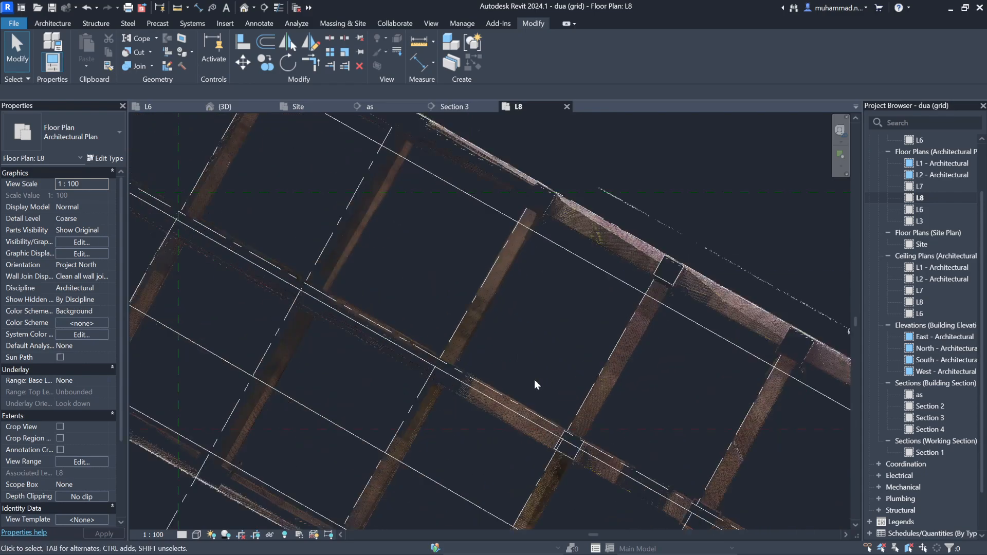
scroll(591, 478, "up", 2)
scroll(615, 390, "up", 5)
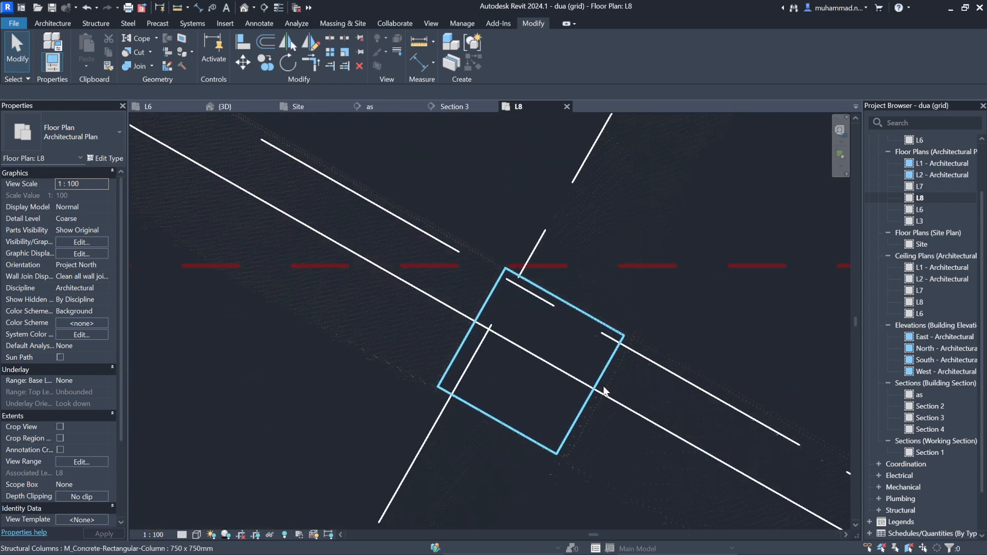
scroll(536, 369, "down", 7)
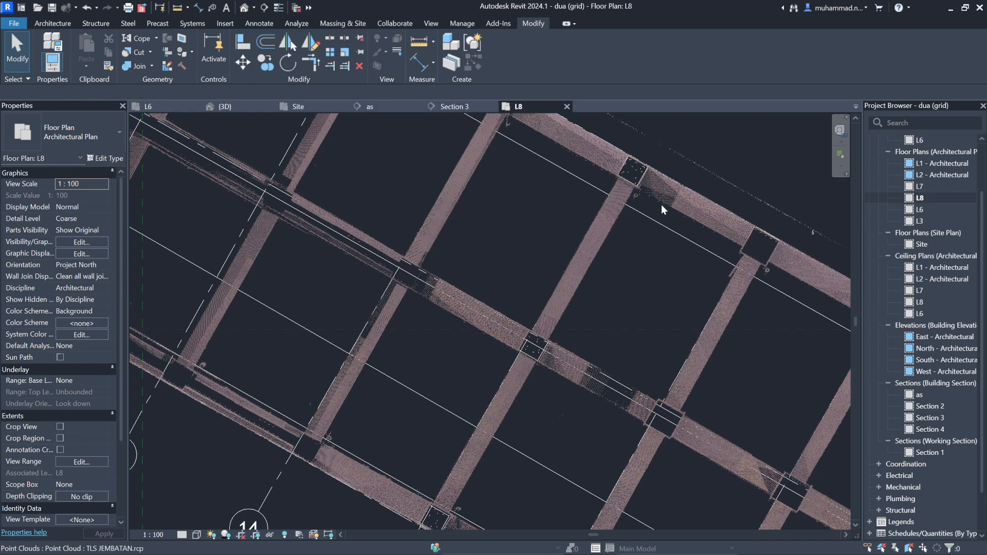
left_click(637, 169)
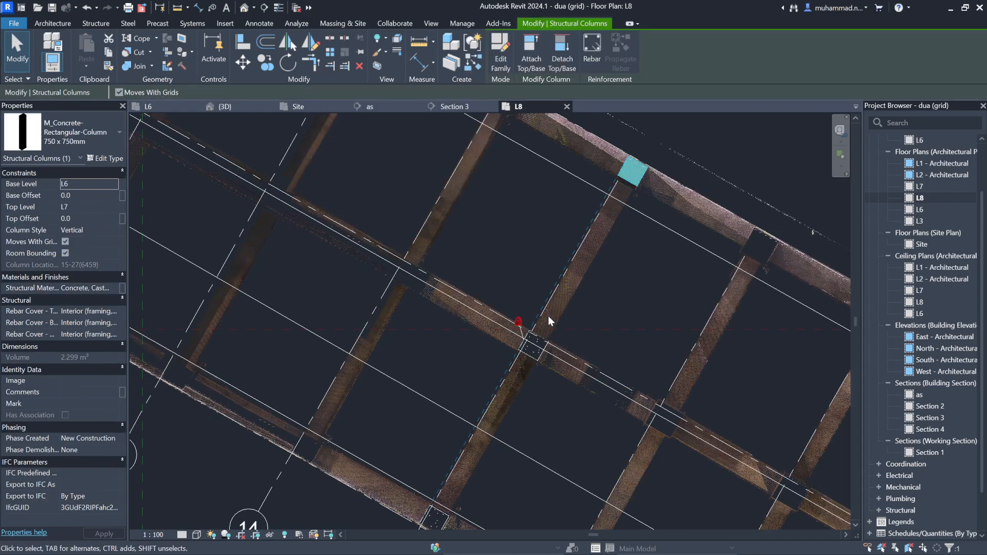
left_click(536, 356)
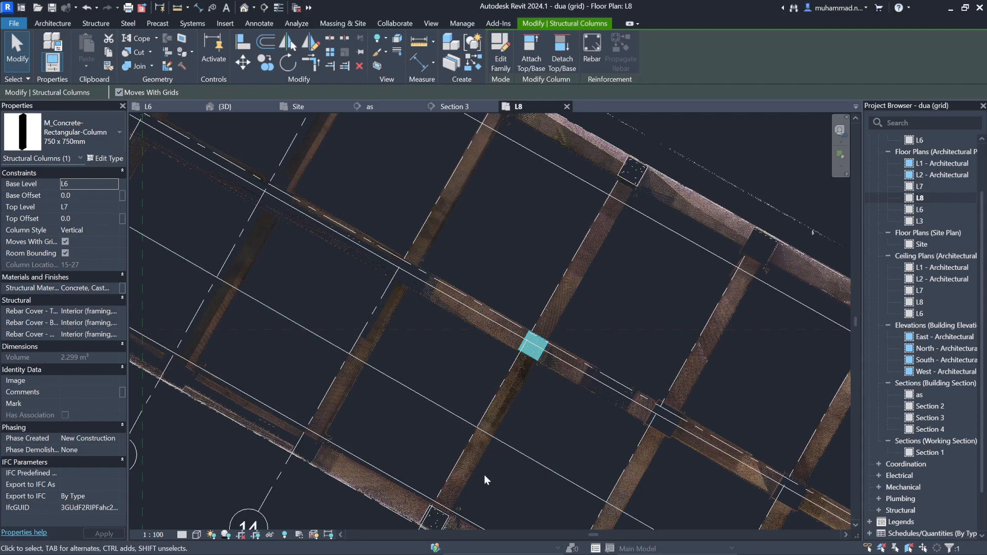
left_click(434, 517)
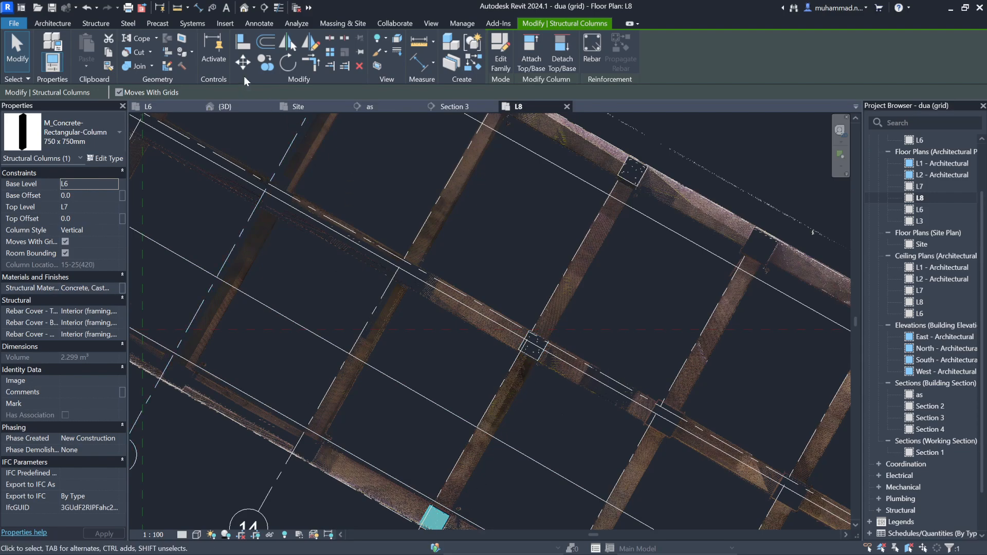
left_click(265, 67)
scroll(633, 160, "up", 4)
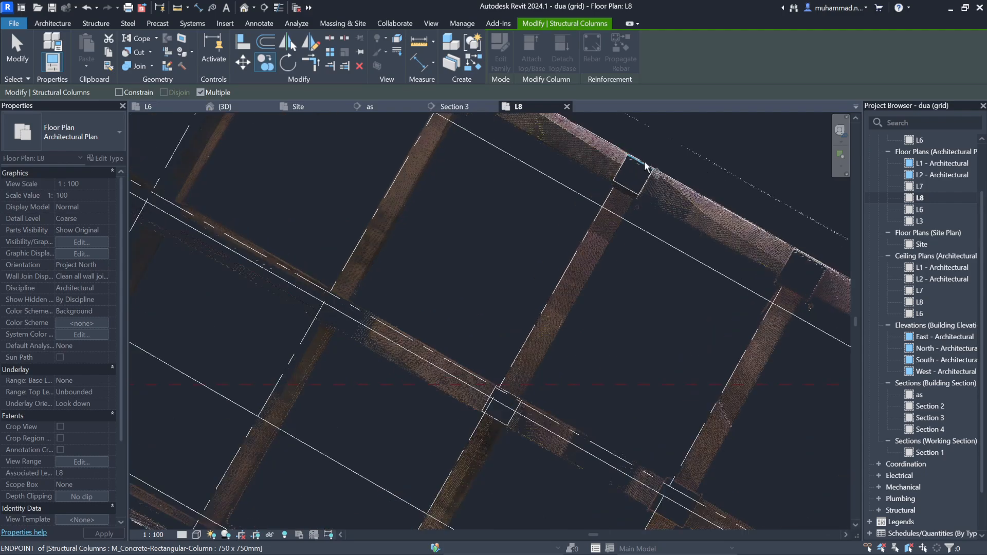
scroll(651, 188, "down", 4)
scroll(533, 420, "down", 3)
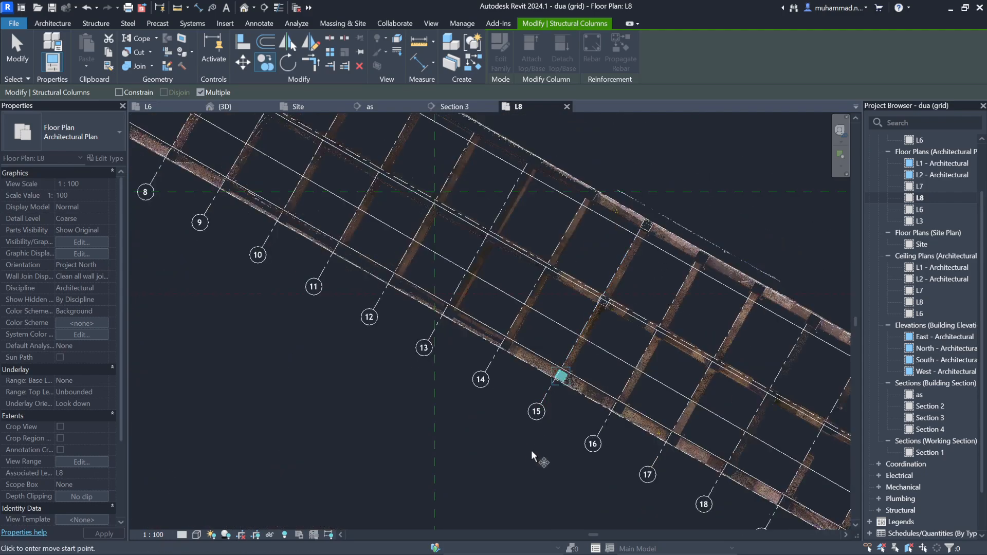
scroll(576, 386, "up", 5)
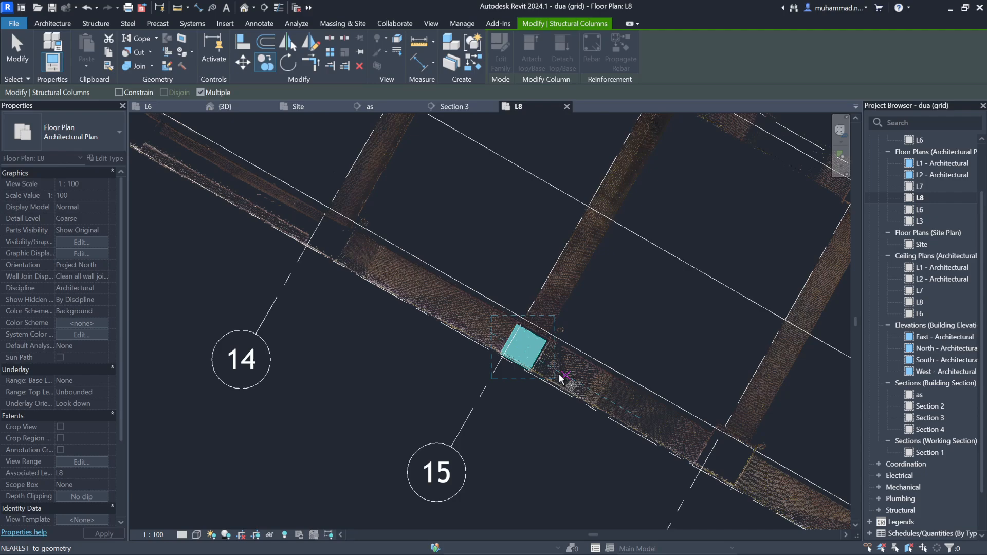
scroll(530, 430, "down", 4)
scroll(580, 416, "up", 4)
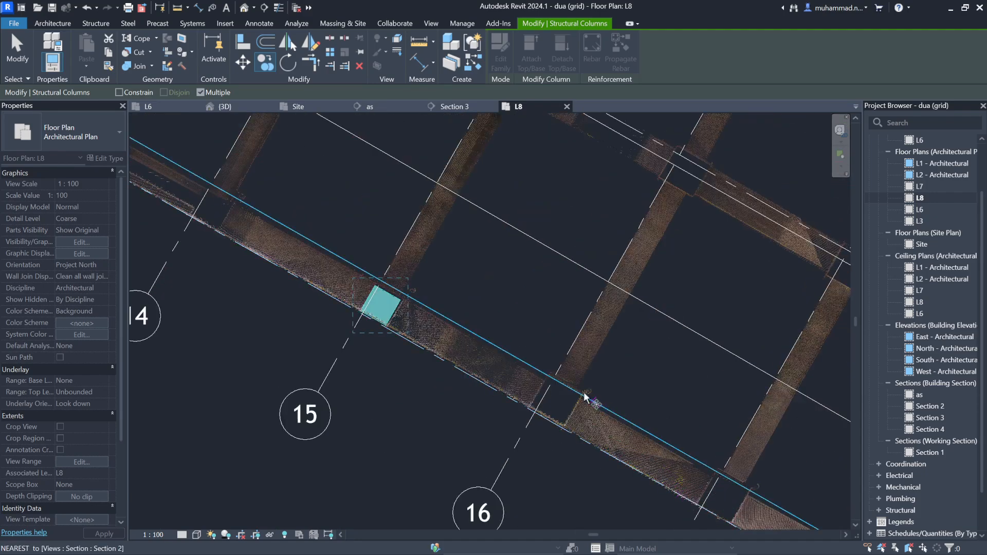
scroll(569, 403, "up", 3)
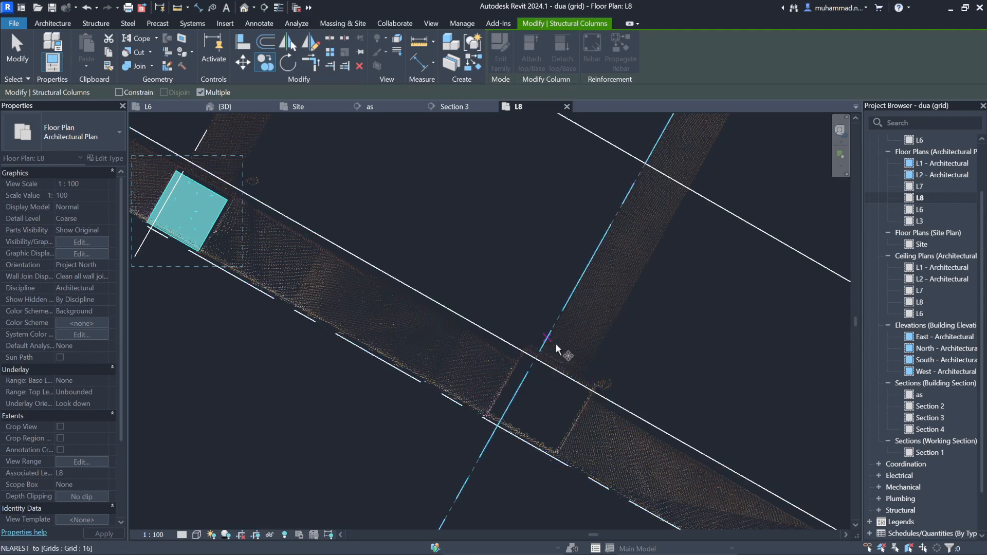
scroll(570, 385, "down", 3)
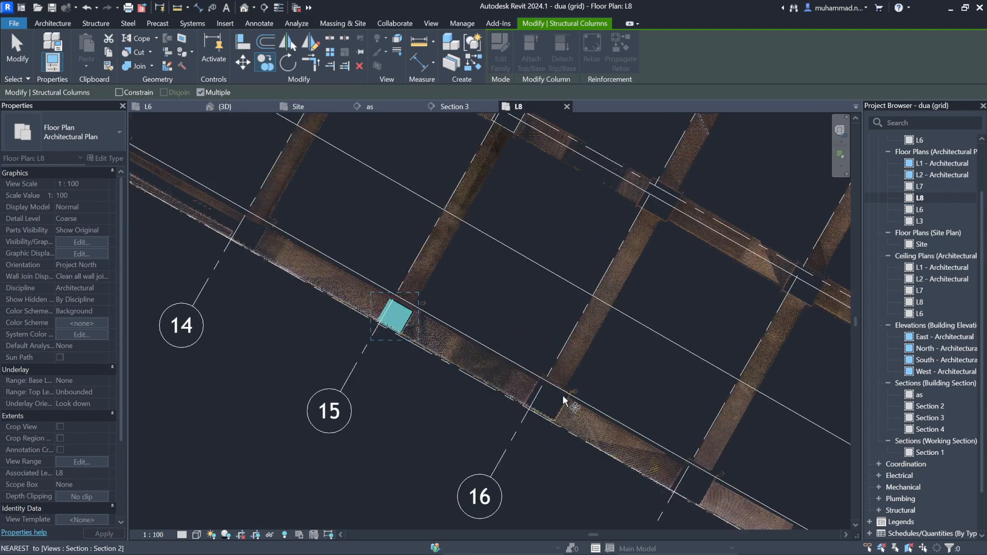
scroll(580, 383, "down", 3)
scroll(642, 230, "up", 5)
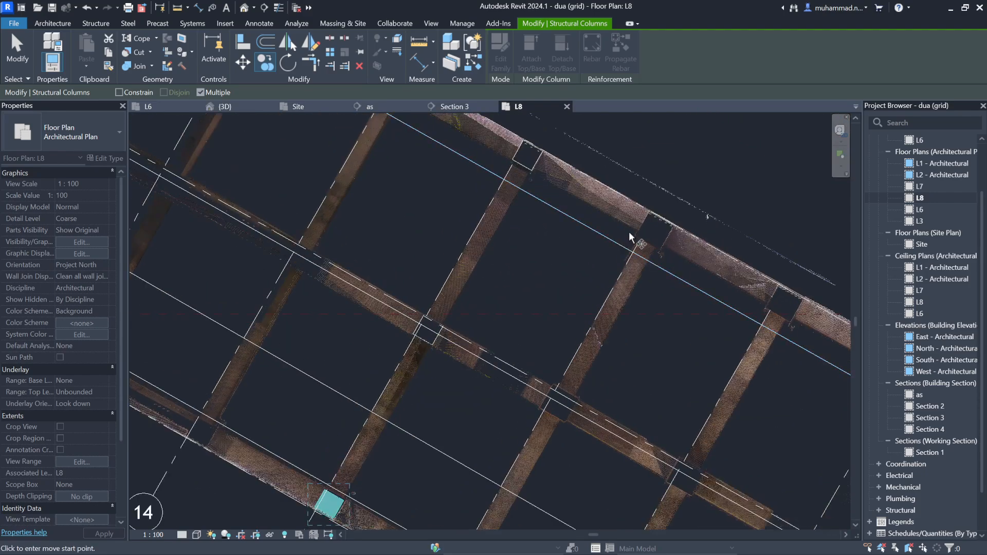
key("Escape")
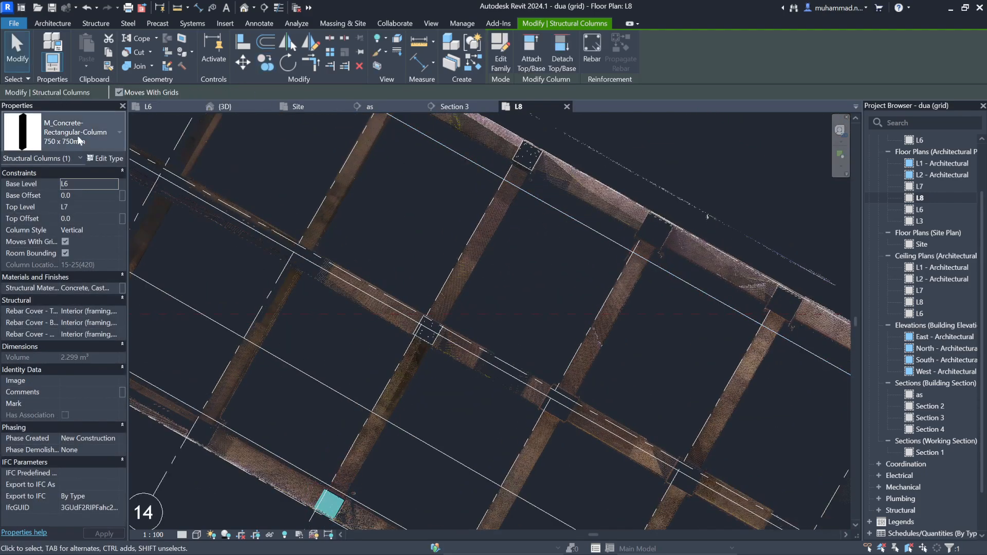
key("Escape")
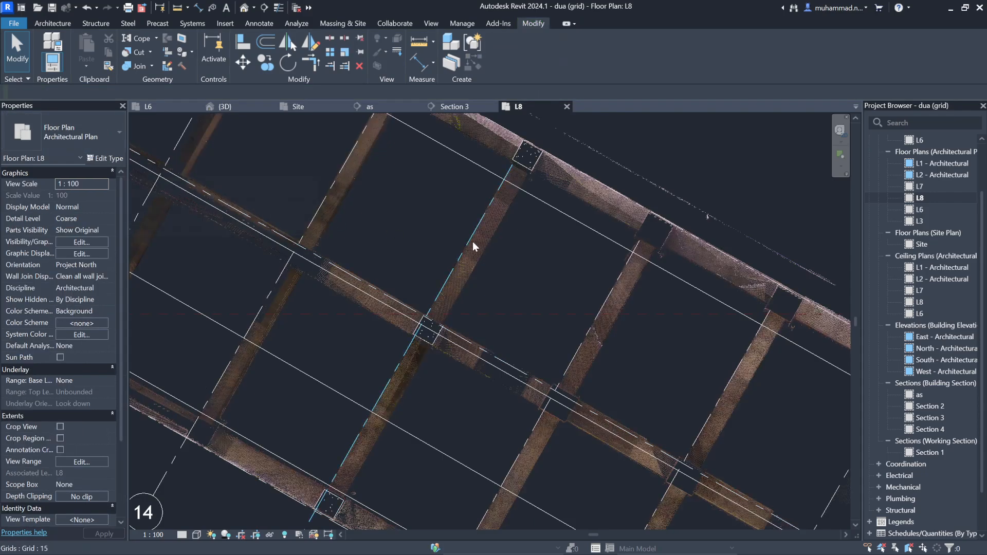
Step: Start placing a structural column and duplicate the 300 x 450mm concrete rectangular type as 1000 x 1000mm, with b and h set to 1000
left_click(95, 23)
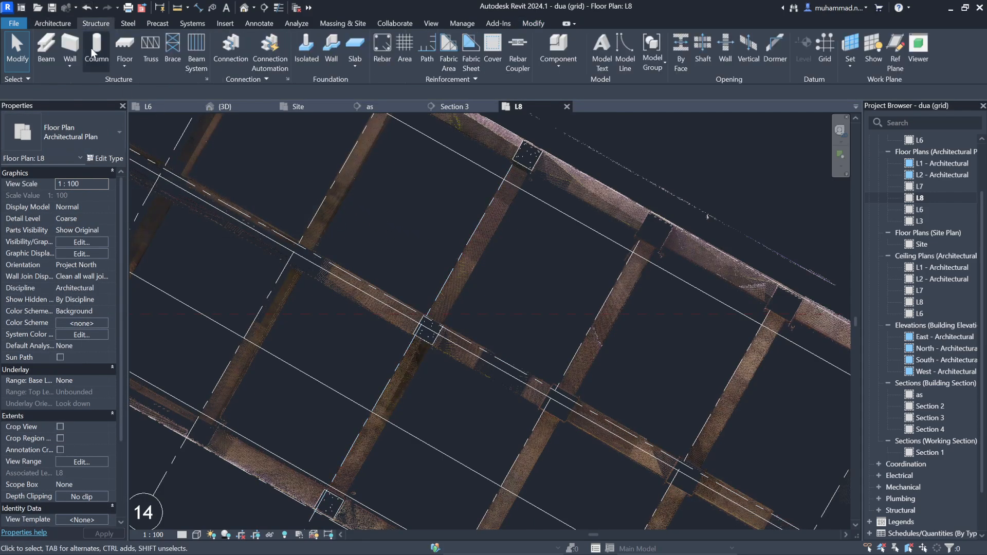
left_click(90, 57)
left_click(113, 130)
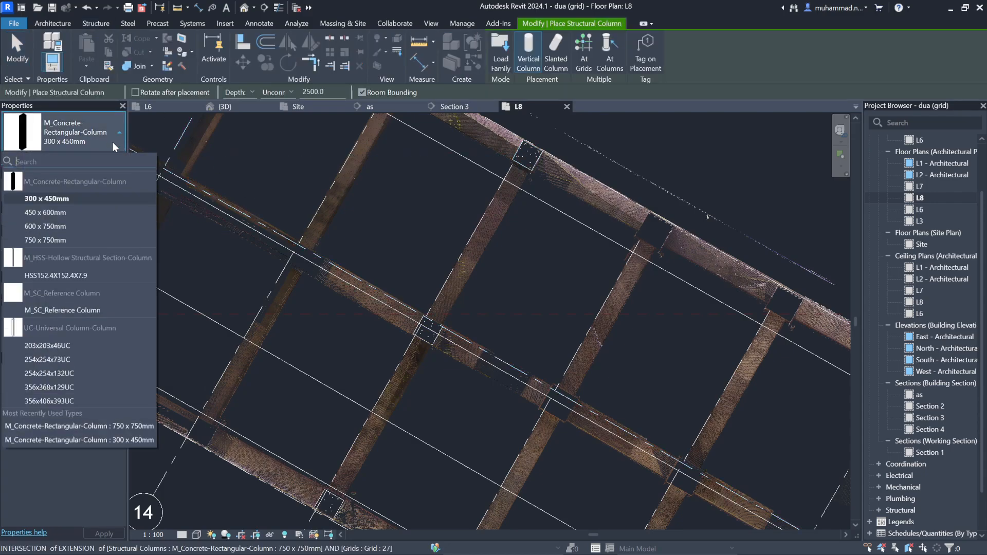
left_click(106, 150)
left_click(112, 156)
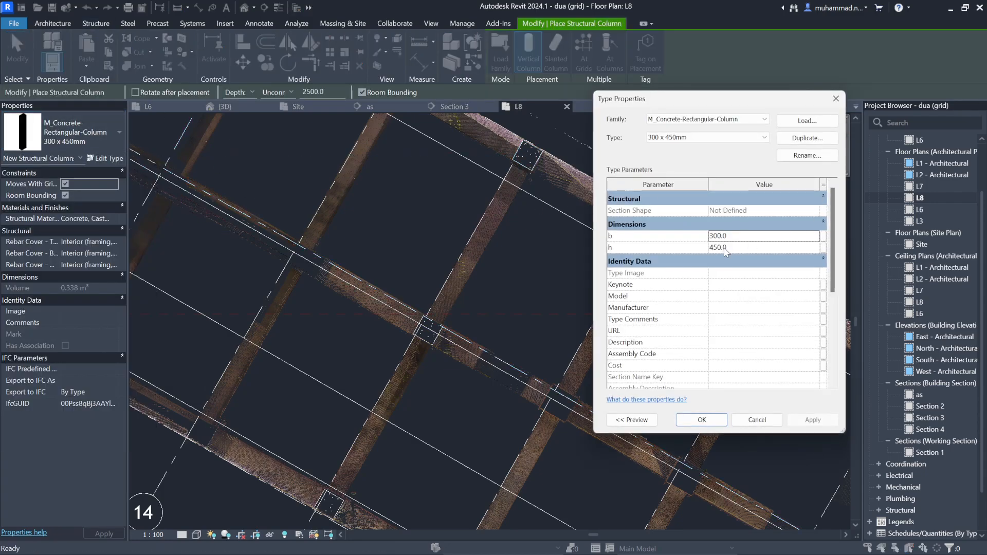
left_click(807, 138)
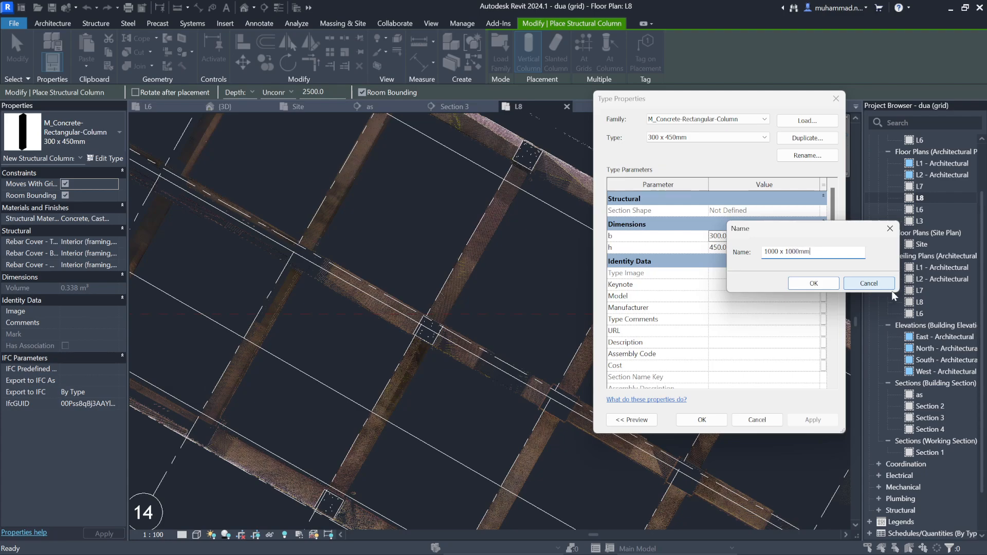
left_click(814, 284)
left_click(747, 235)
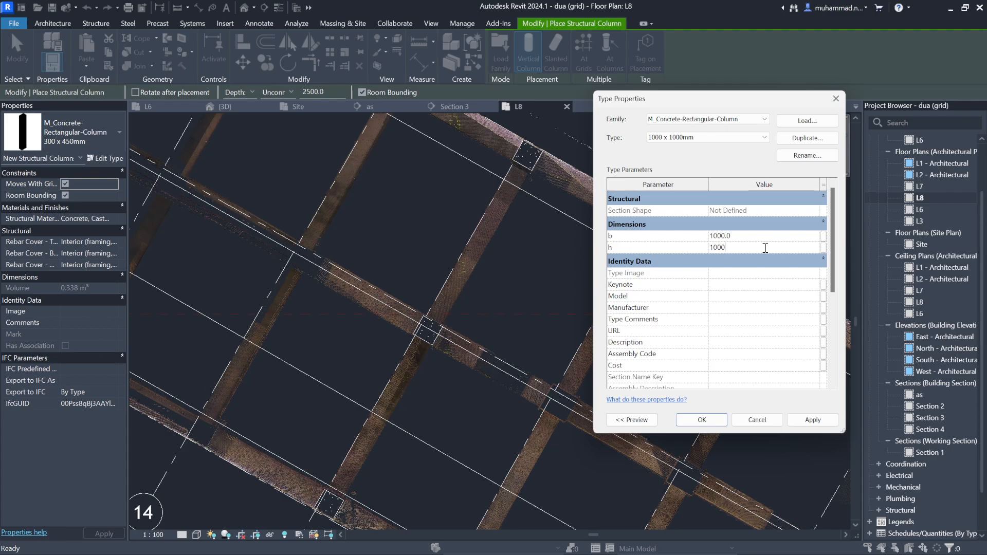
left_click(700, 421)
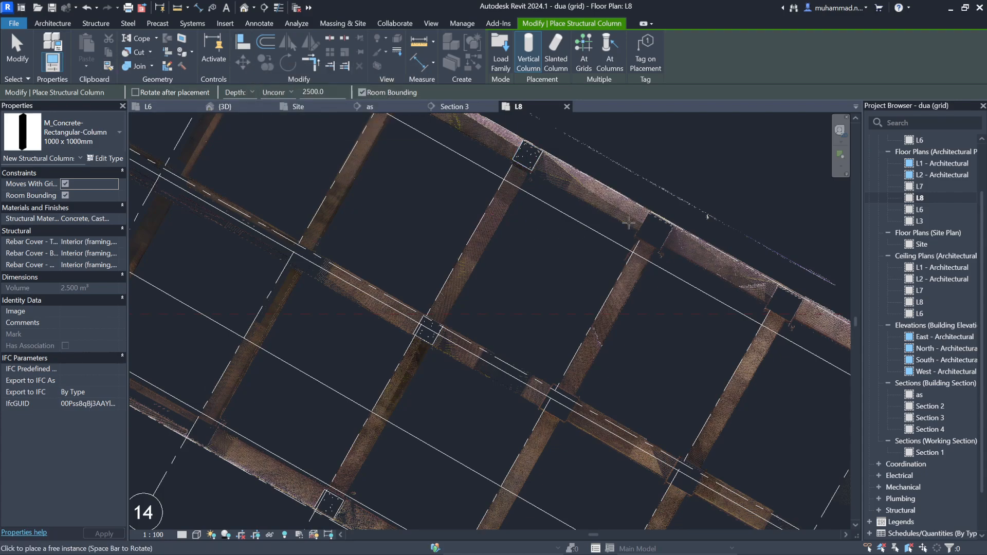
Step: Place a 1000 x 1000mm column in the gap between the scanned edge beams near grid 16, and end column placement
scroll(624, 262, "up", 4)
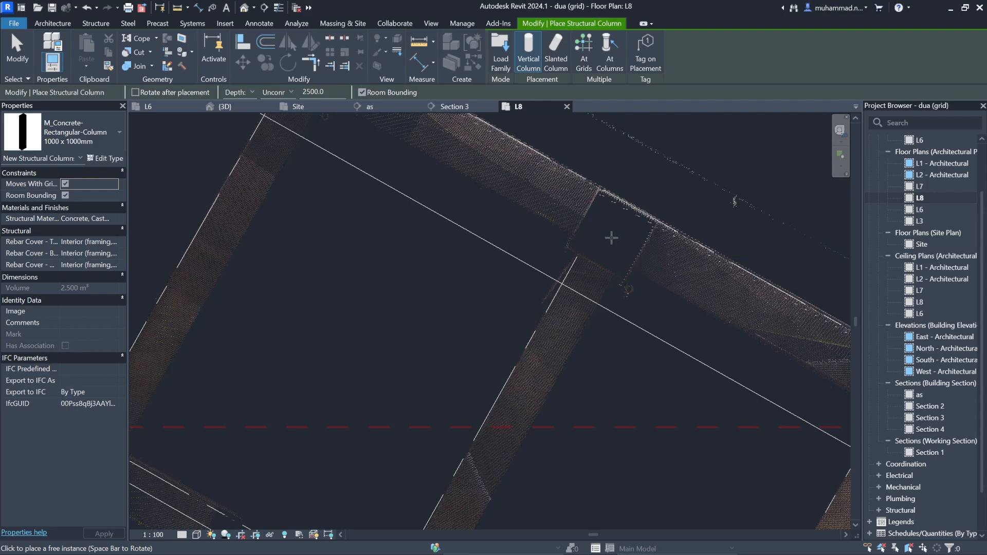
left_click(611, 238)
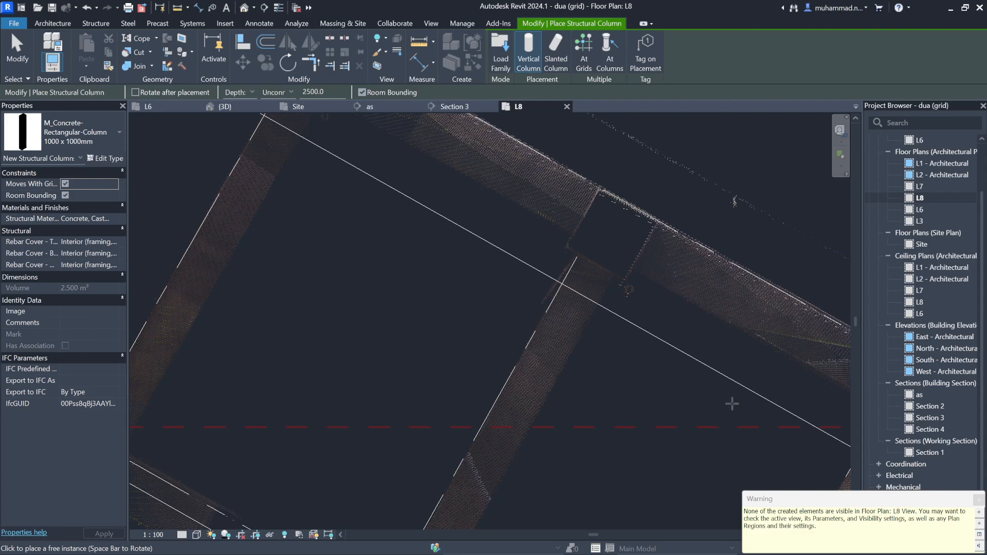
left_click(975, 499)
scroll(551, 340, "down", 4)
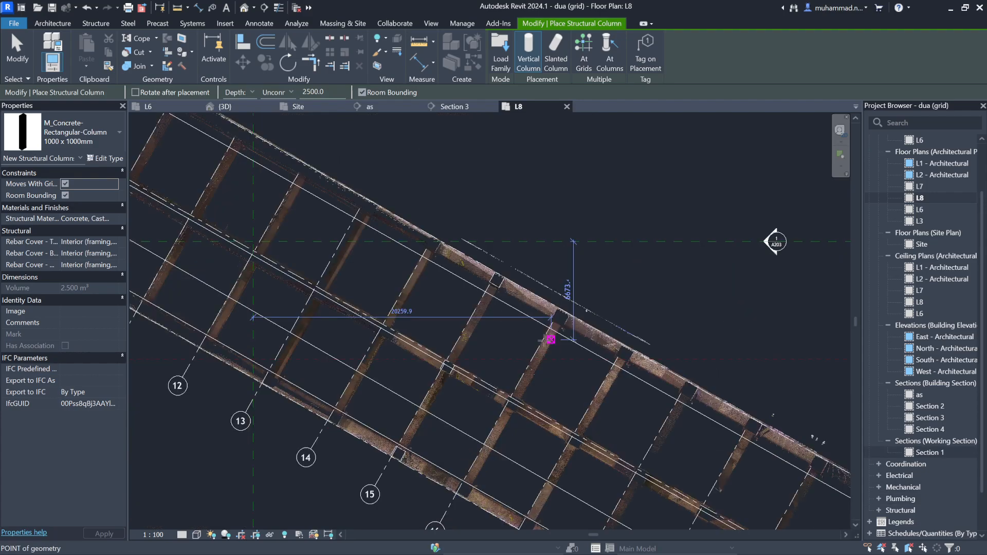
scroll(485, 278, "up", 5)
key("Escape")
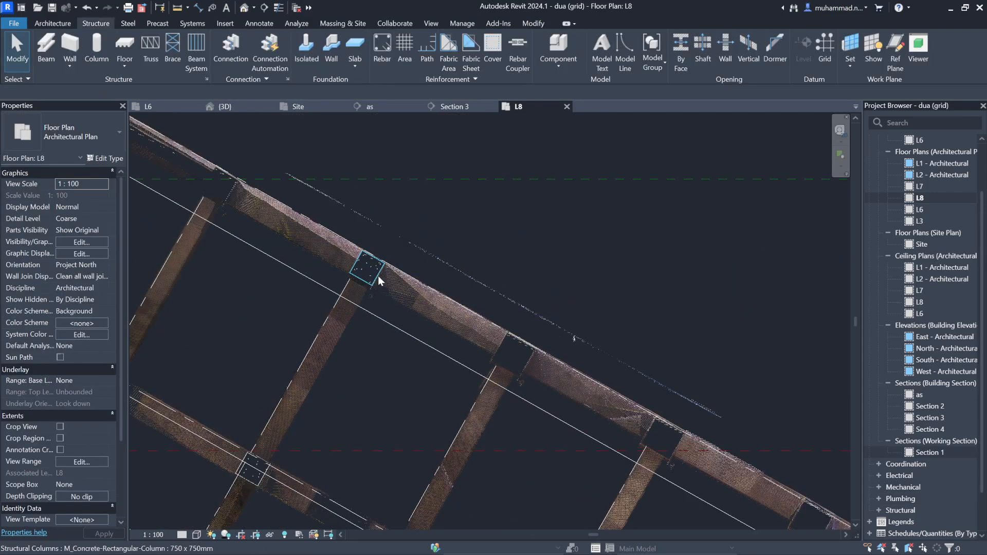
Step: Examine the grid 15 column and the neighbouring 1000 x 1000mm column against the scanned bridge in the 3D view
left_click(378, 275)
left_click(234, 105)
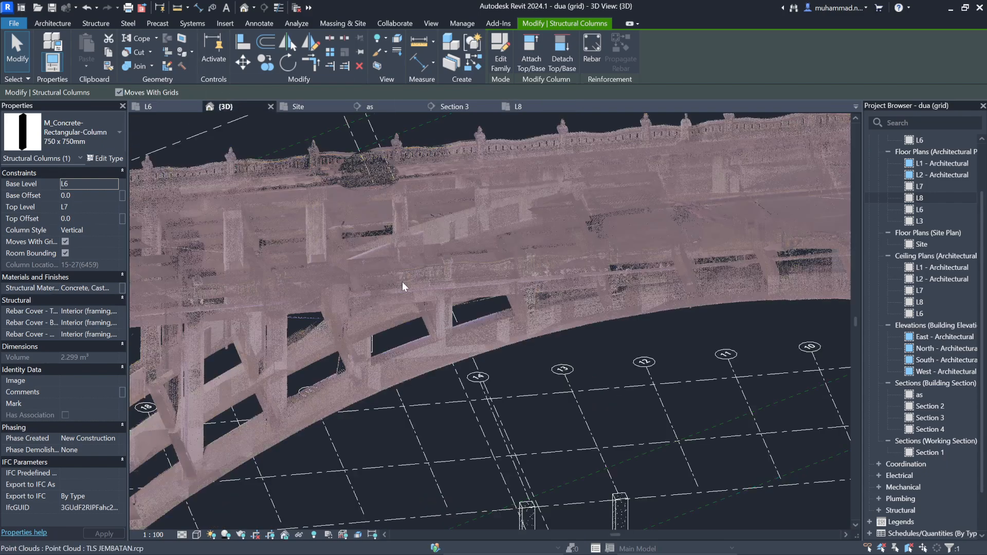
scroll(402, 282, "down", 2)
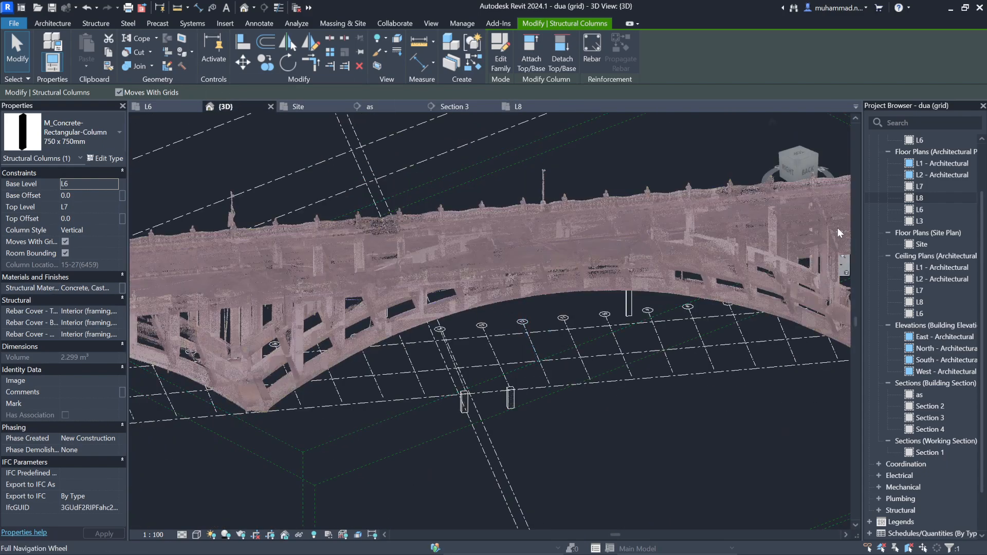
left_click(838, 230)
left_click_drag(708, 271, 421, 319)
scroll(395, 309, "up", 6)
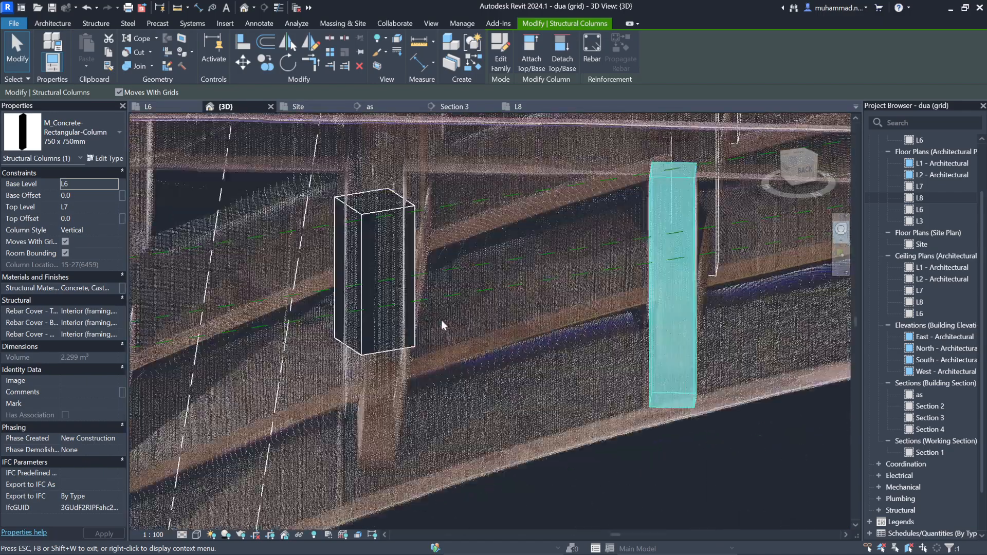
scroll(438, 320, "up", 1)
Step: Set the base level of the 1000 x 1000mm column near grid 16 to L6 with a base offset of 0
left_click(401, 335)
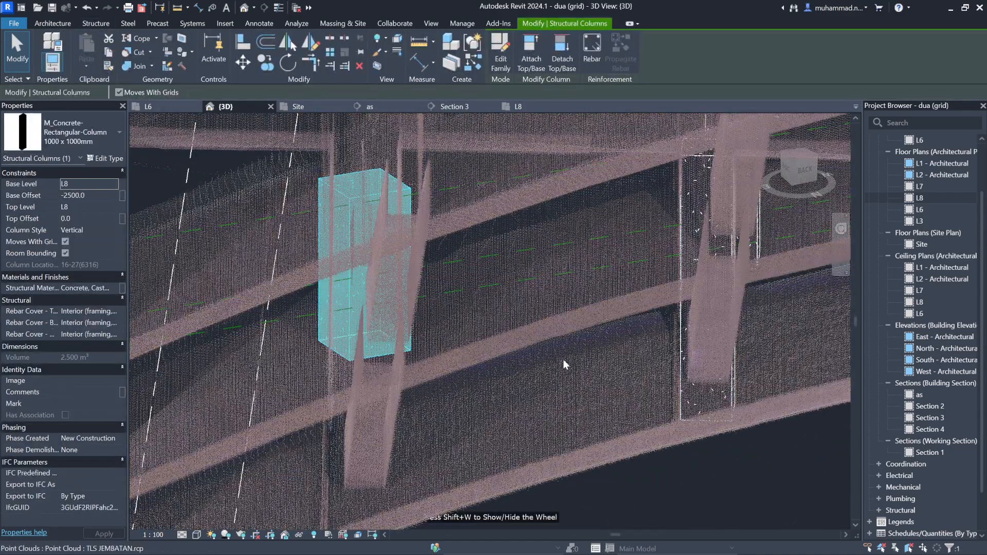
scroll(564, 359, "down", 3)
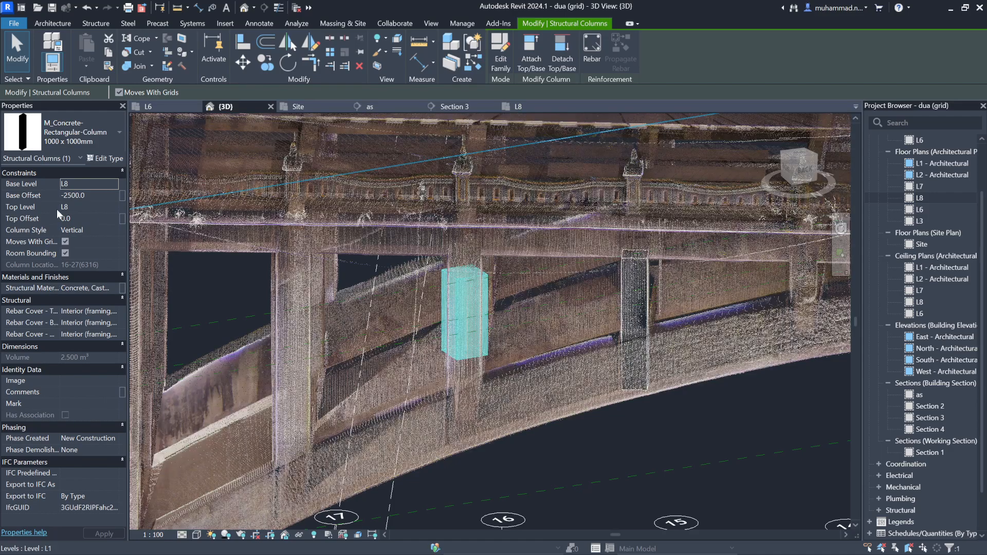
left_click(71, 185)
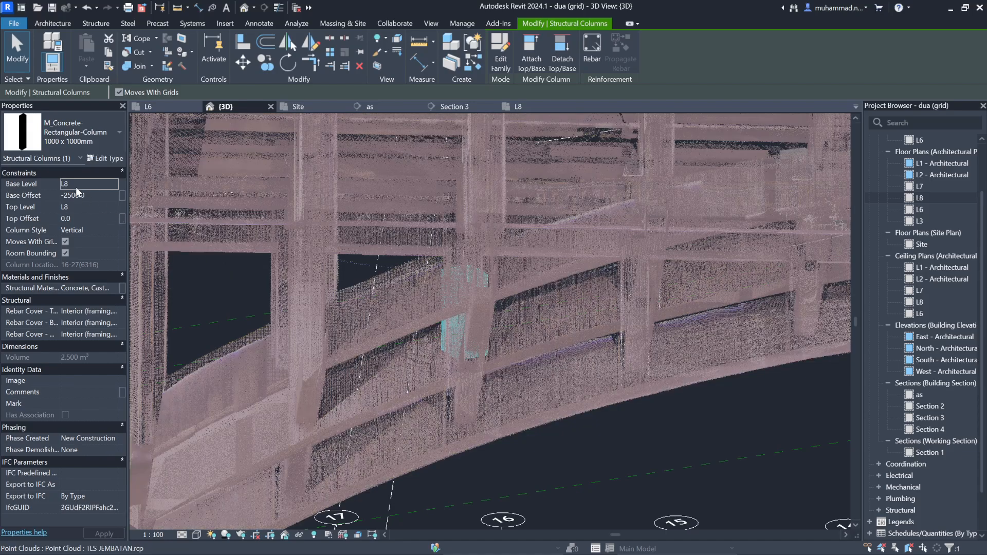
left_click(77, 185)
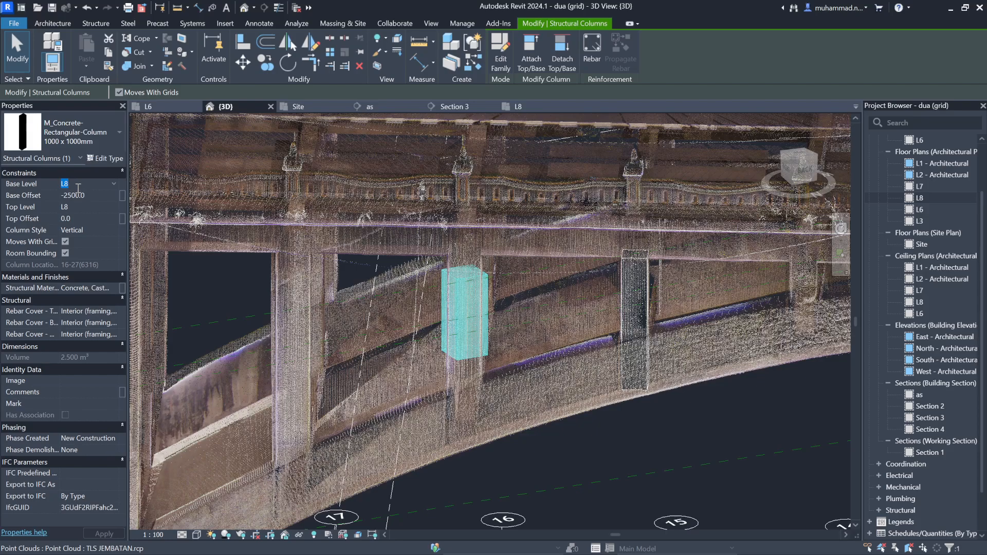
key("BackSpace")
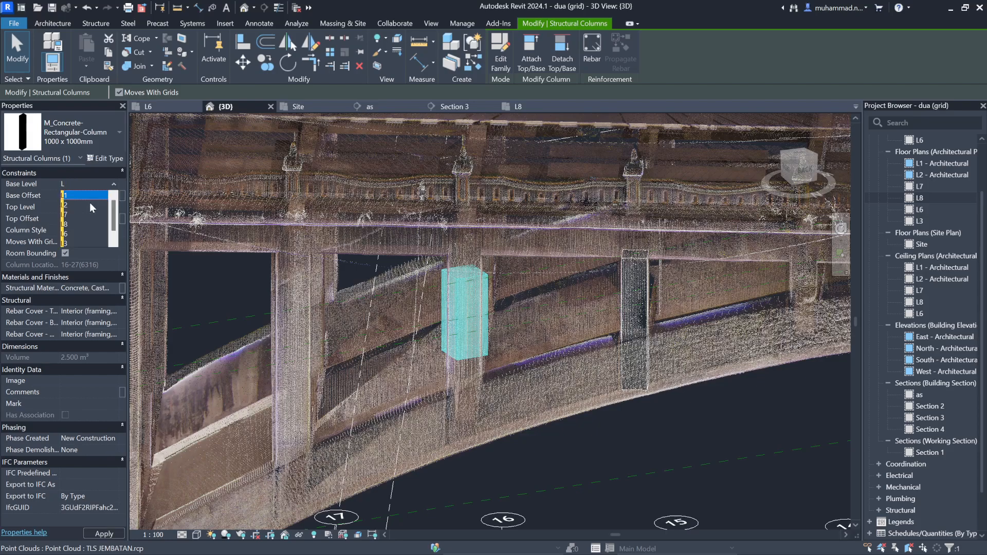
type("6")
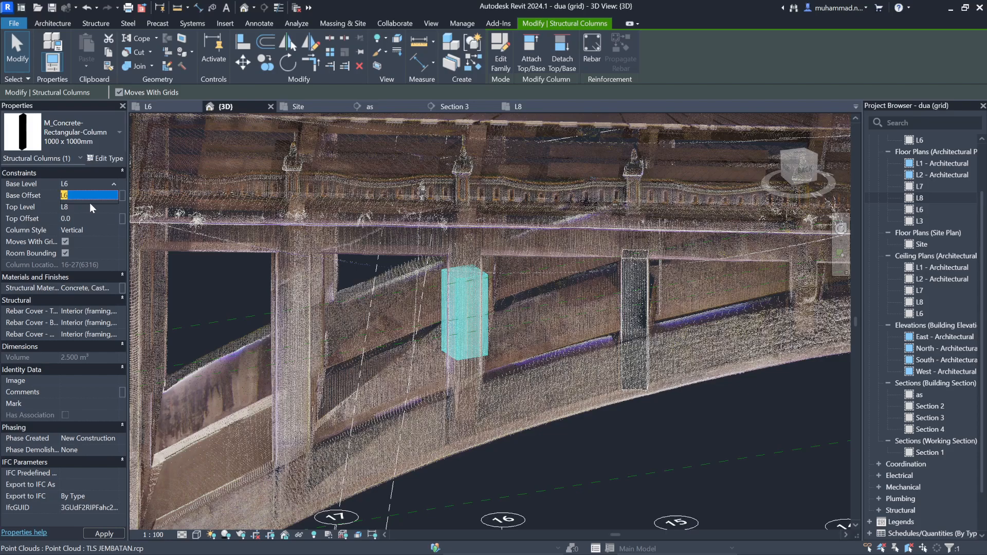
key("Return")
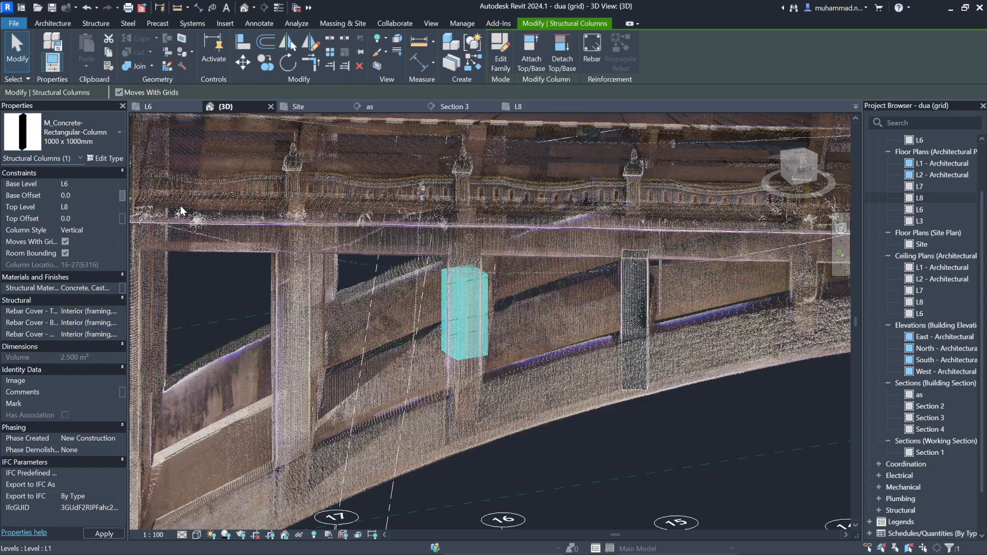
Step: Examine the vertical extent of the grid 16 column against the scanned bridge, and compare the neighbouring grid 15 column
scroll(227, 323, "down", 3)
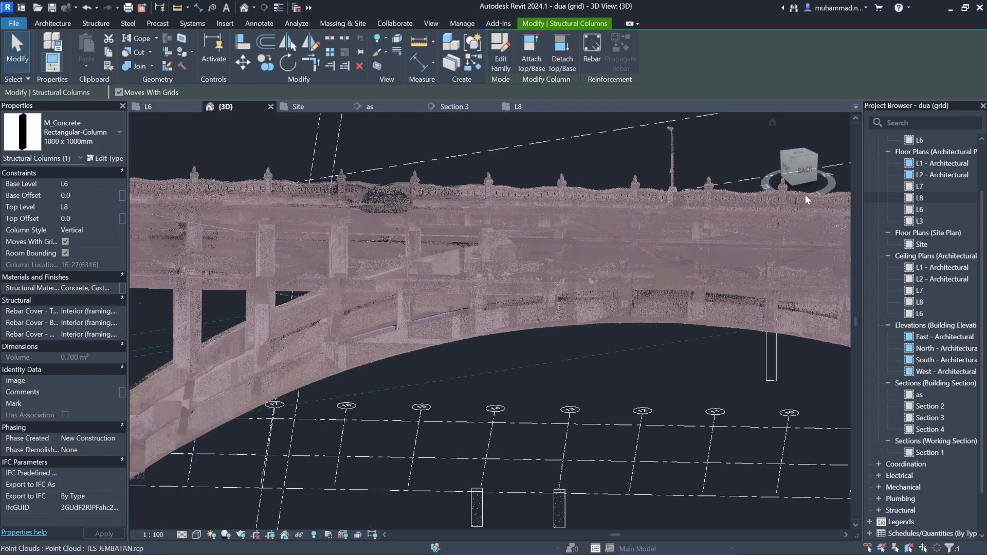
left_click(841, 229)
left_click_drag(368, 325, 339, 306)
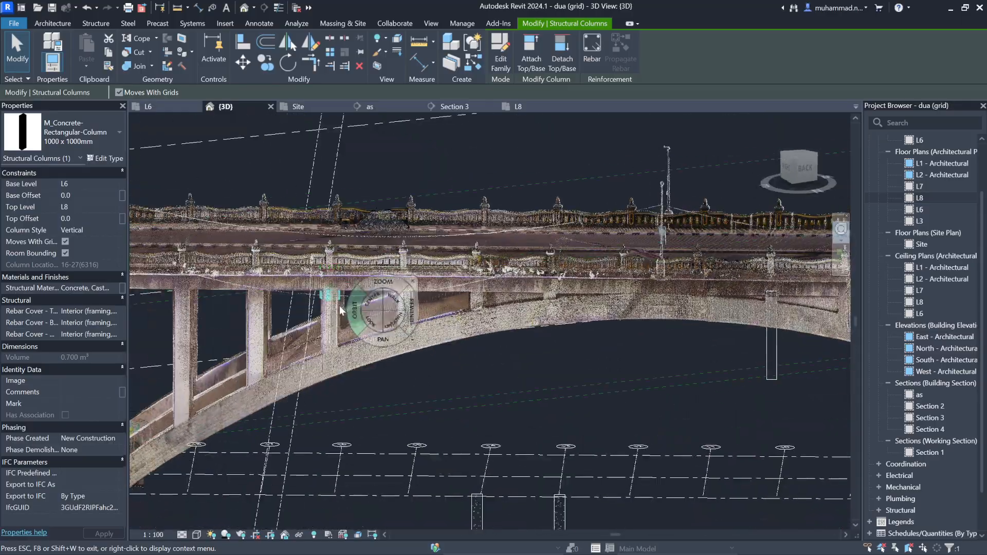
scroll(338, 303, "up", 5)
scroll(347, 315, "down", 2)
scroll(354, 340, "down", 2)
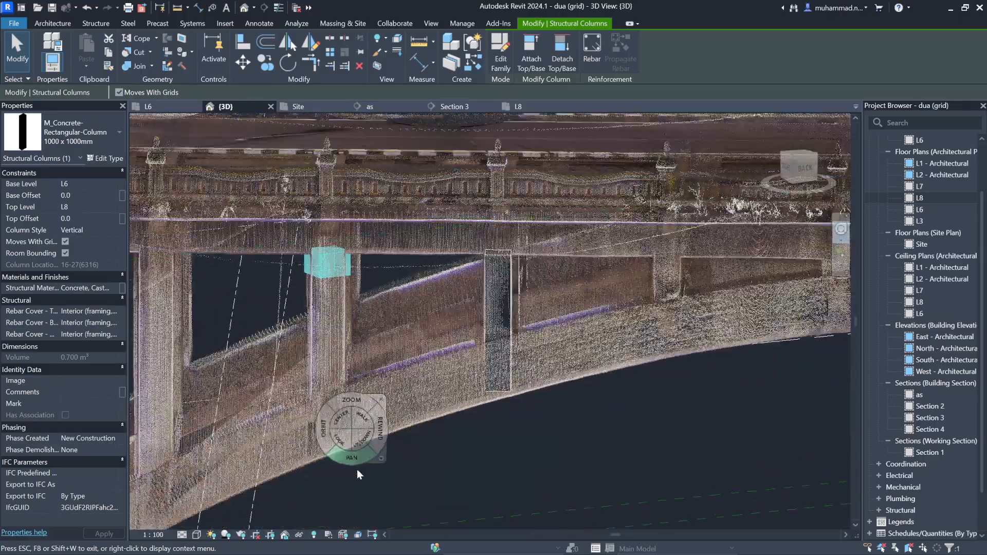
scroll(356, 463, "up", 5)
scroll(326, 366, "down", 6)
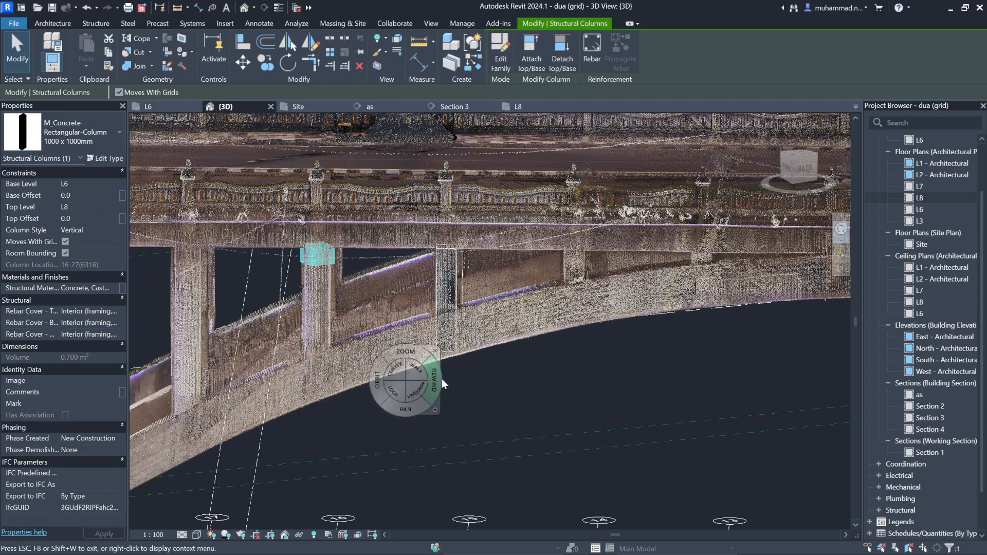
key("Escape")
key("Escape")
left_click(455, 335)
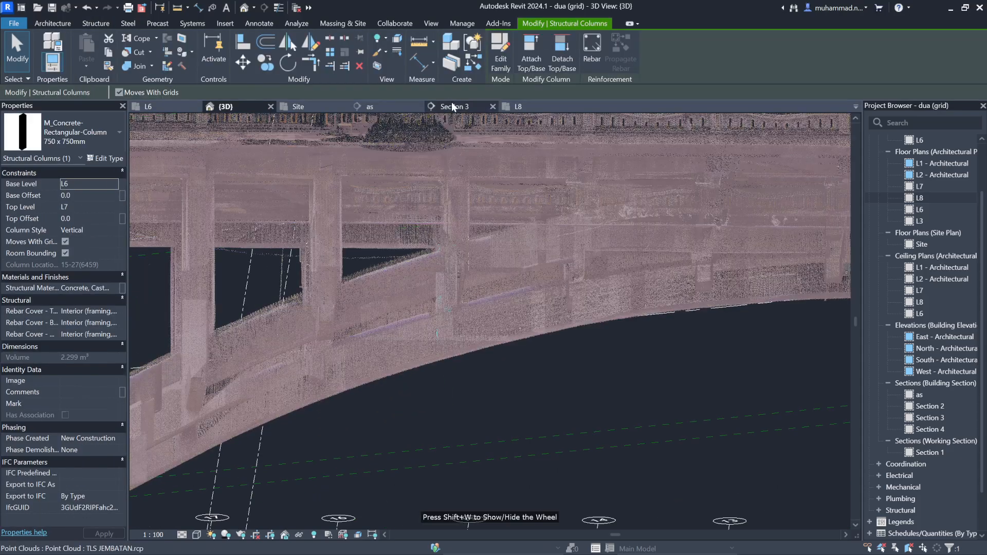
Step: In Section 3, draw a level at about 6937 from the foot of the scanned grid 16 column, and return to the 3D view
left_click(452, 106)
scroll(342, 337, "down", 3)
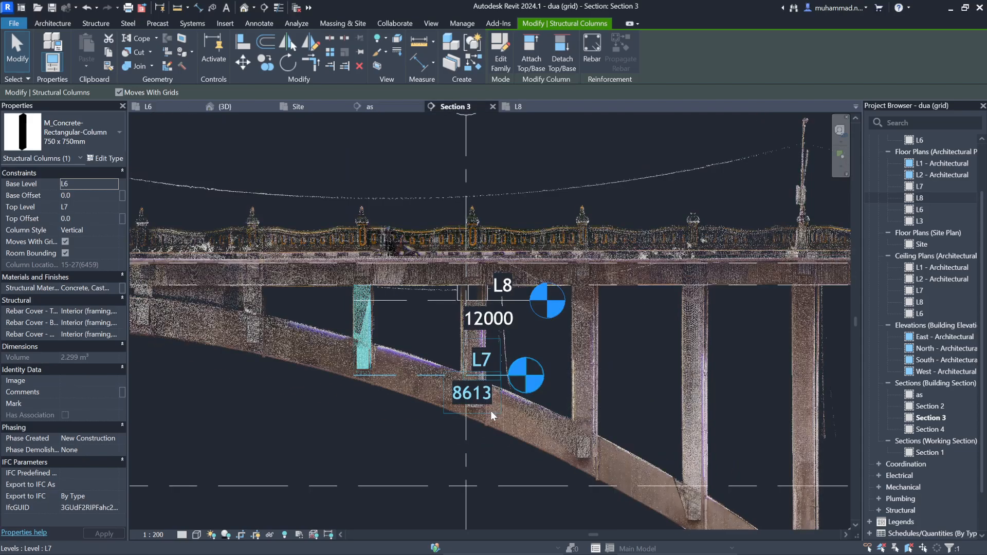
scroll(491, 411, "up", 5)
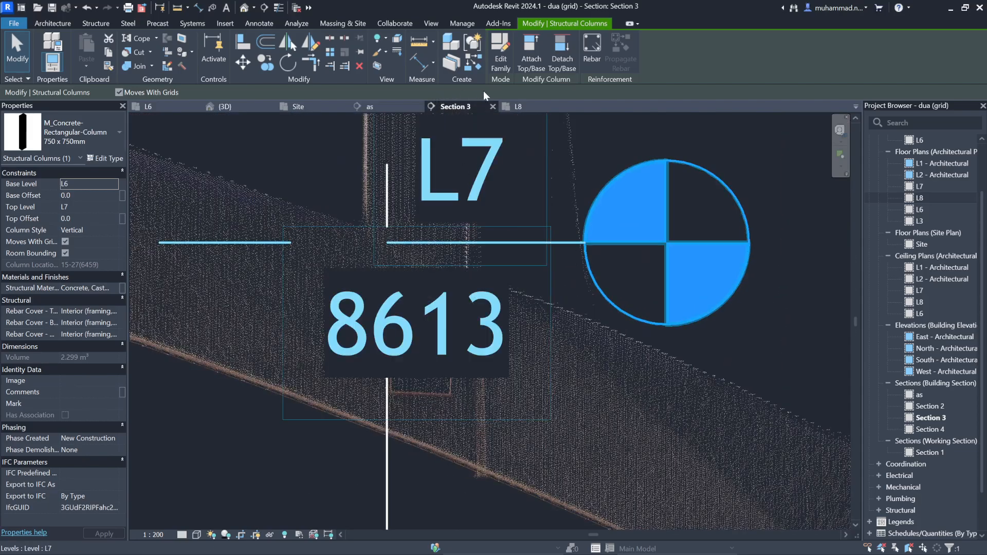
key("Escape")
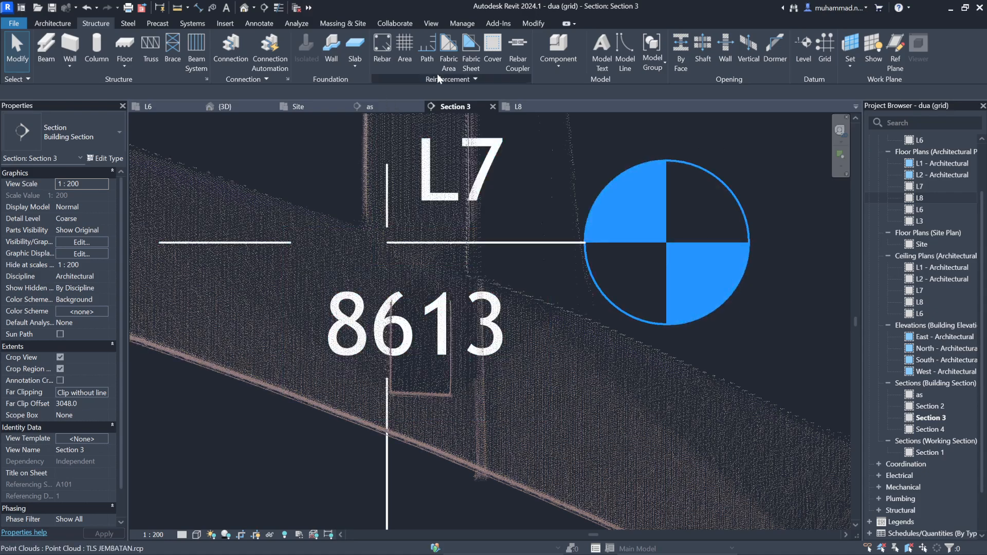
left_click(804, 43)
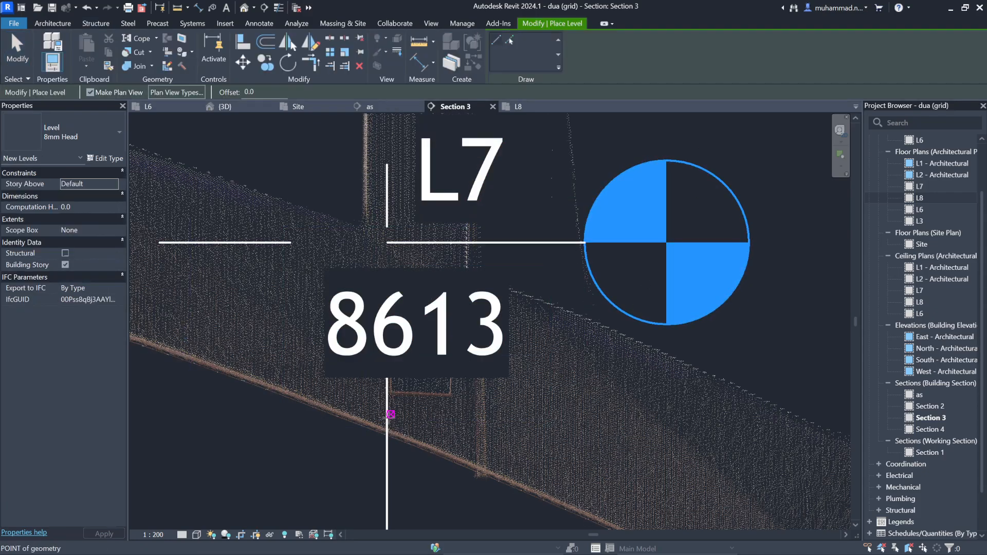
left_click(391, 414)
scroll(219, 422, "down", 4)
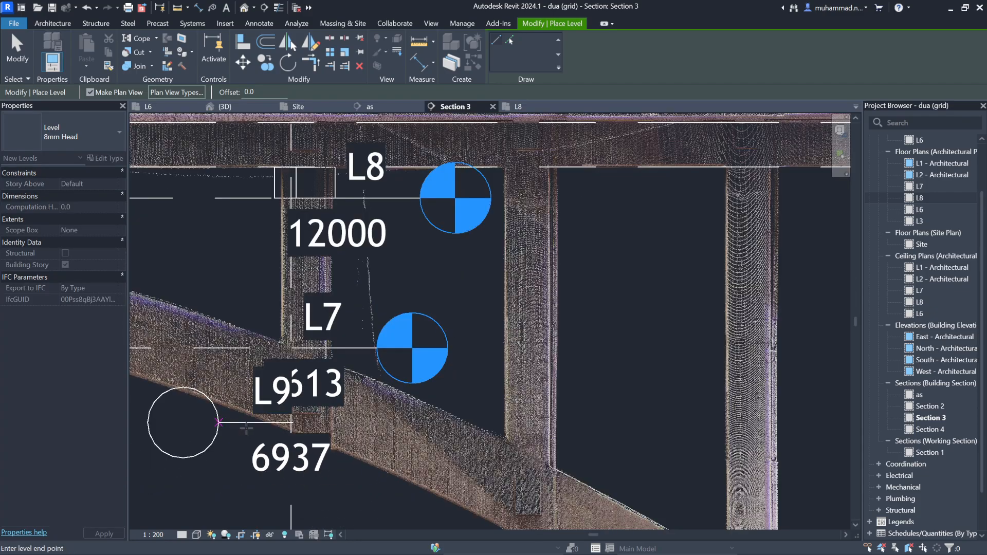
scroll(219, 423, "down", 4)
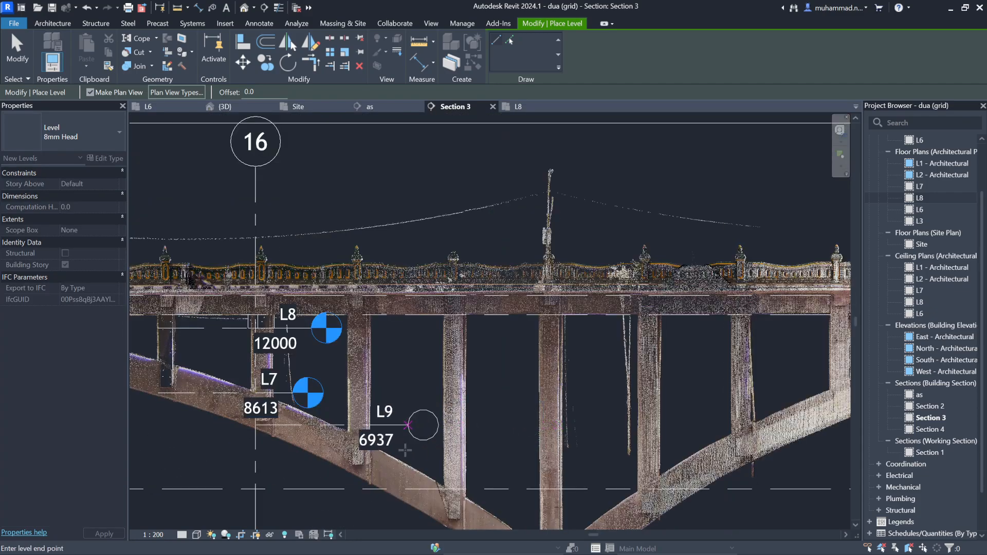
left_click(404, 426)
key("Escape")
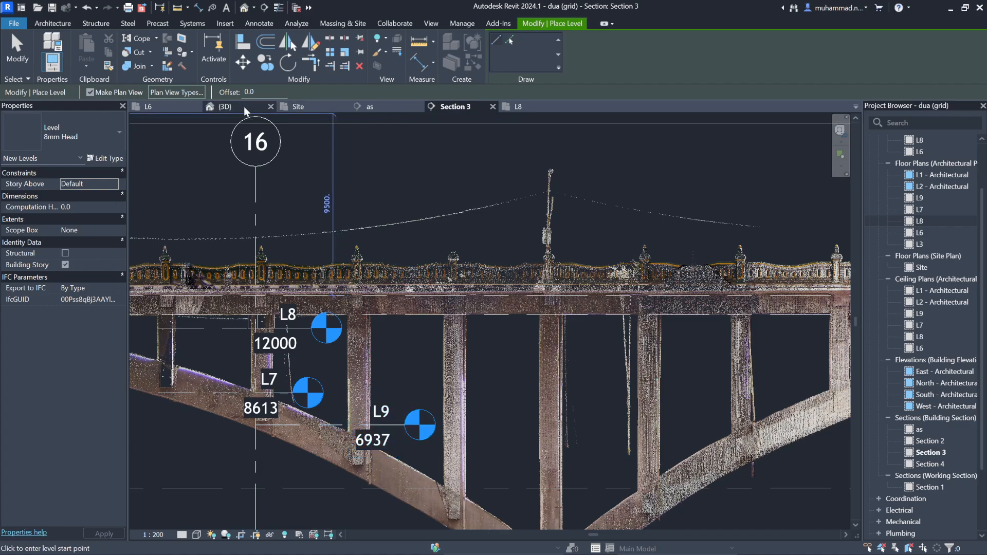
key("Escape")
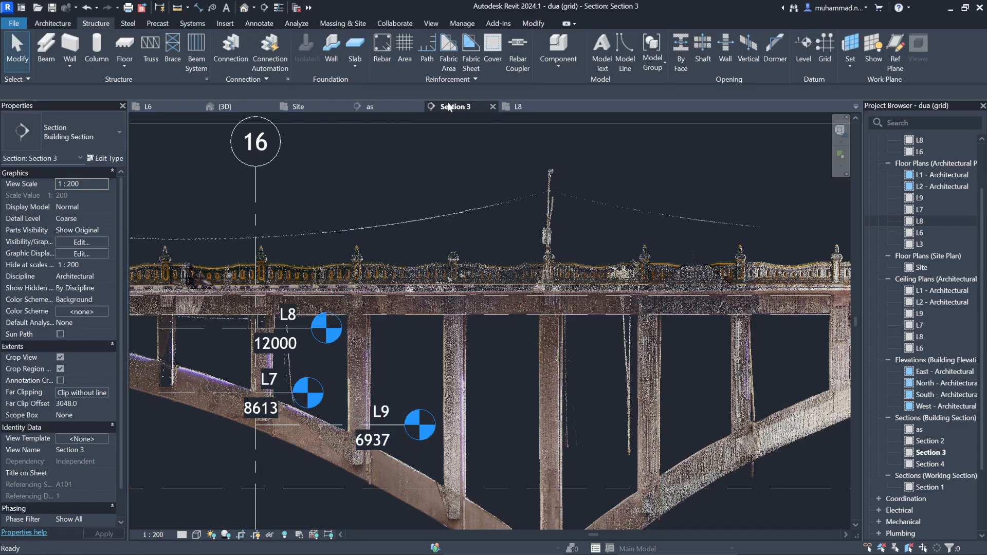
left_click(229, 107)
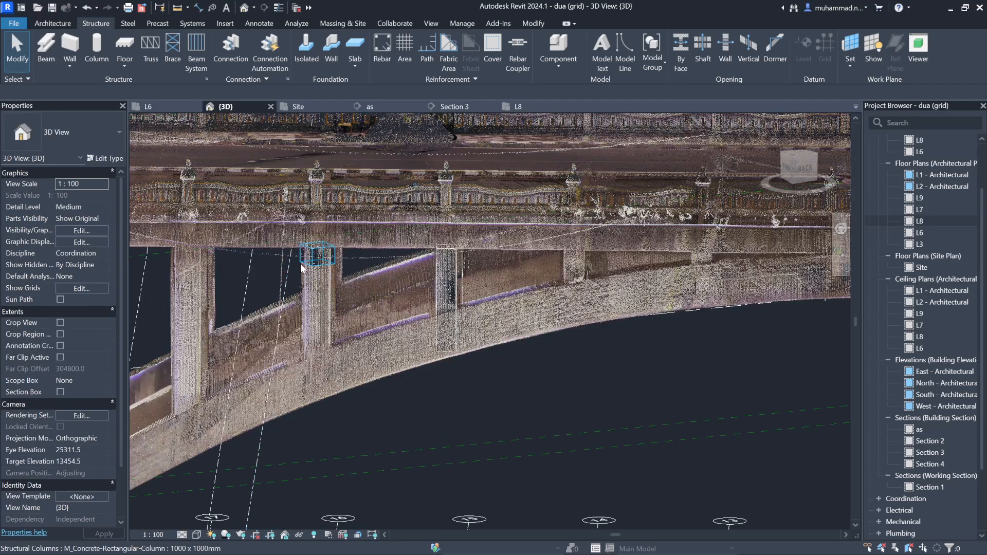
Step: Try to set the top level of the 1000 x 1000mm column to L9, and deselect it
left_click(311, 260)
left_click(82, 210)
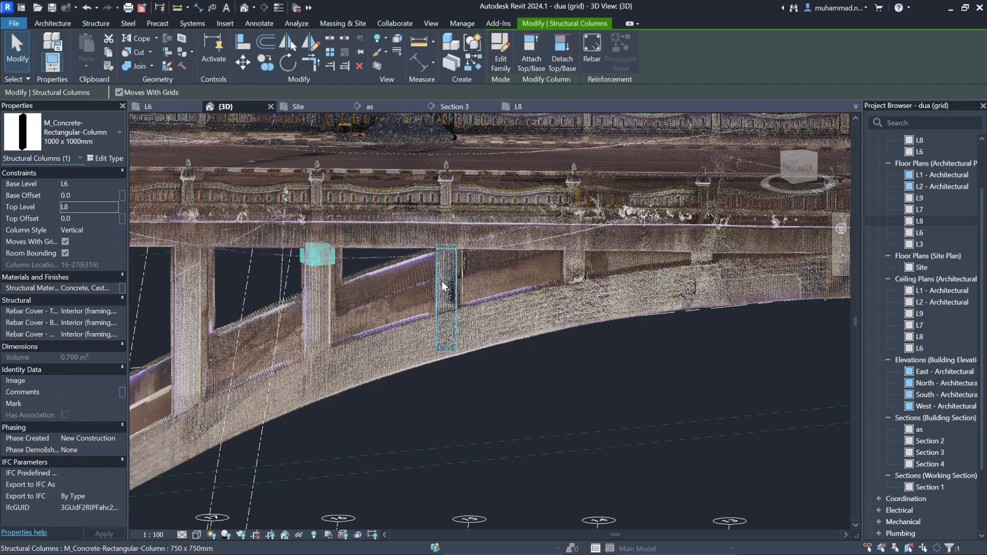
double_click(104, 211)
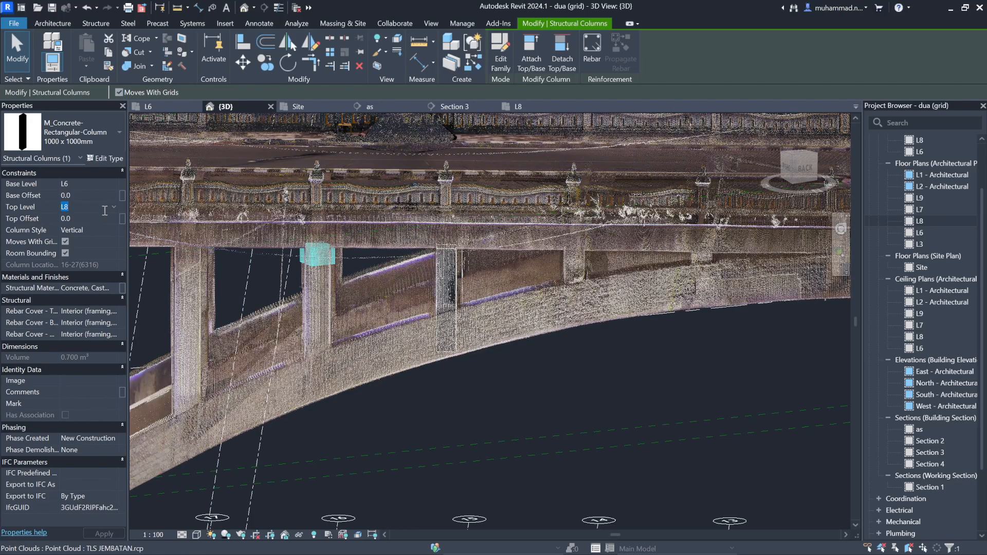
type("9")
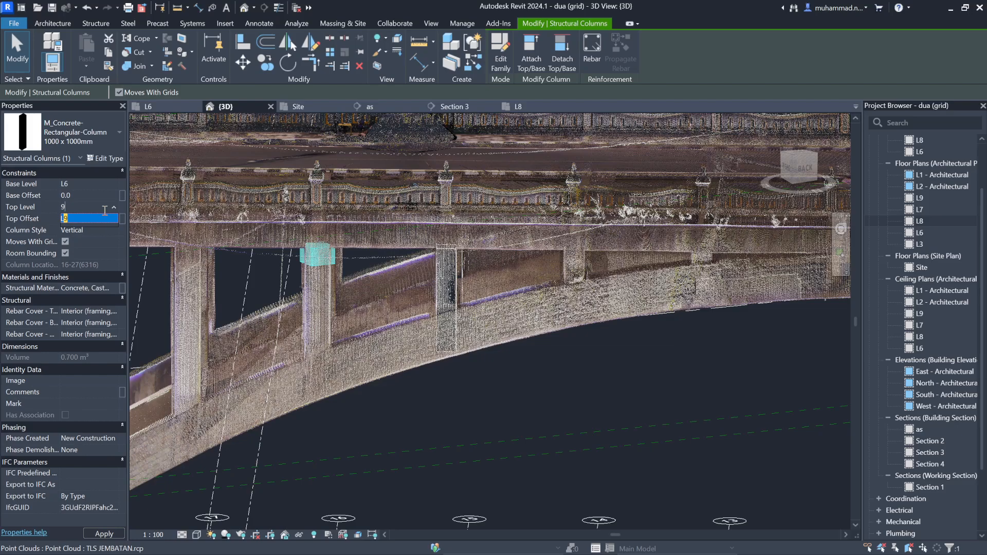
left_click(59, 220)
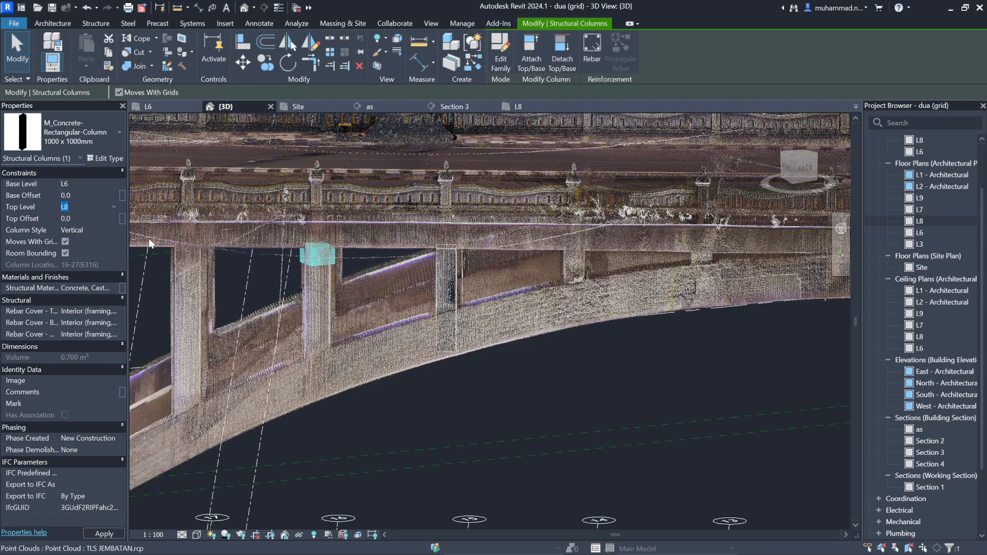
left_click(409, 405)
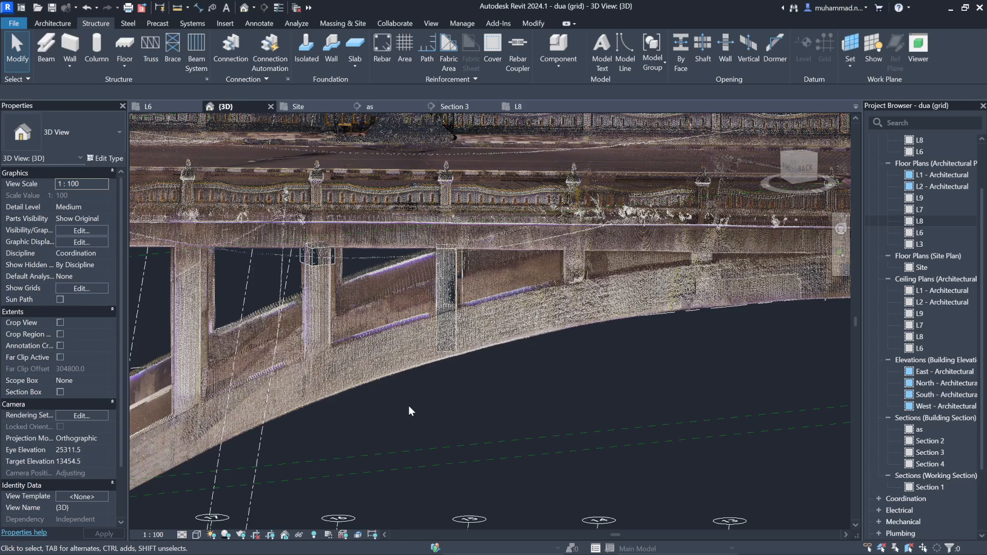
Step: Set the top level of the 1000 x 1000mm column near grid 16 to L9, and deselect the column
left_click(311, 264)
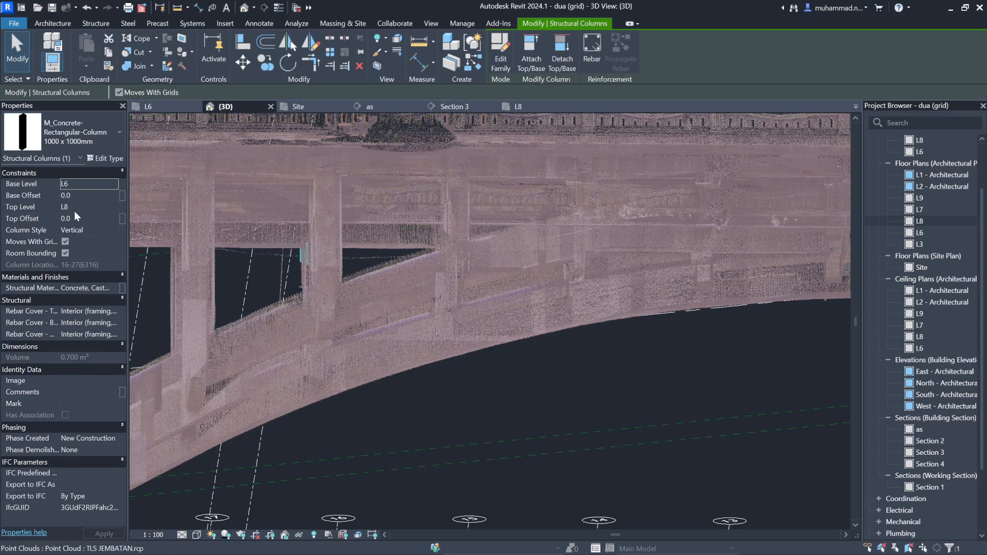
left_click(73, 205)
left_click(114, 206)
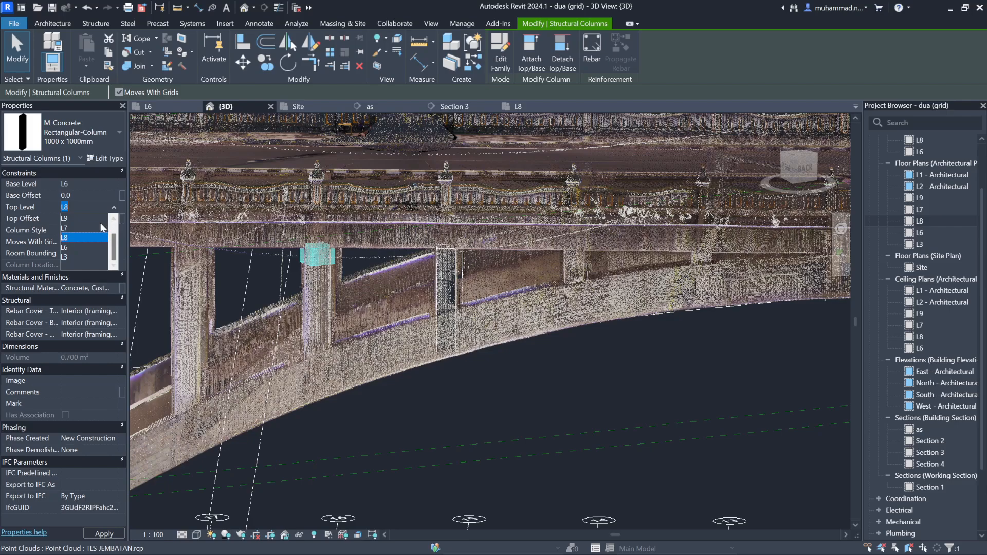
left_click(100, 223)
left_click(88, 220)
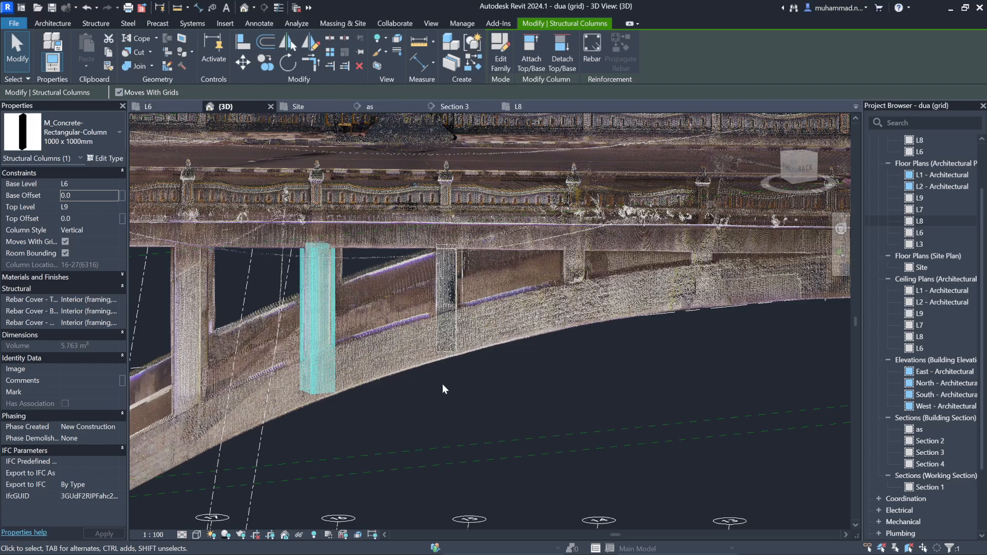
left_click(510, 406)
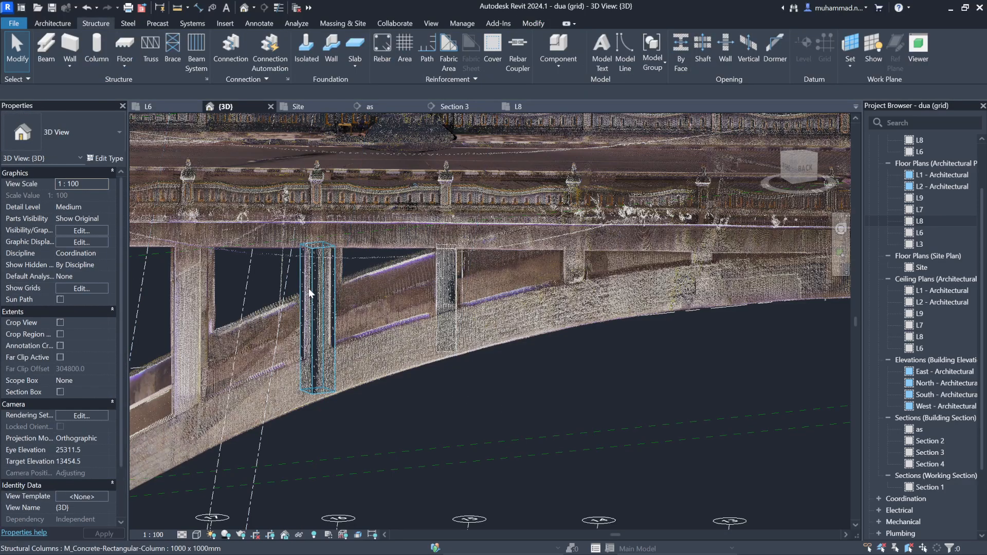
Step: Open floor plan L8 and compare the 1000 x 1000mm column at grid 16 with the neighbouring 750 x 750mm column and the scan
left_click(310, 292)
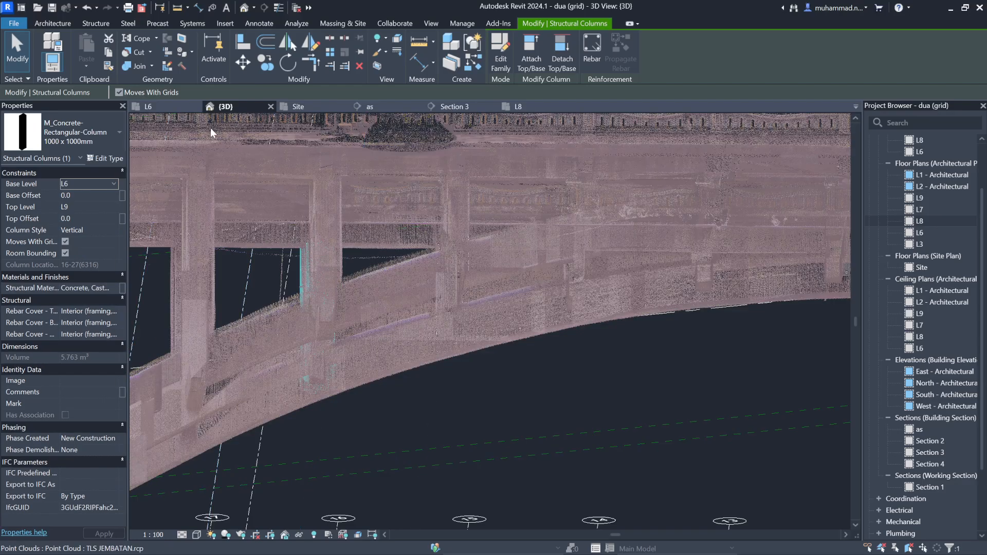
left_click(517, 107)
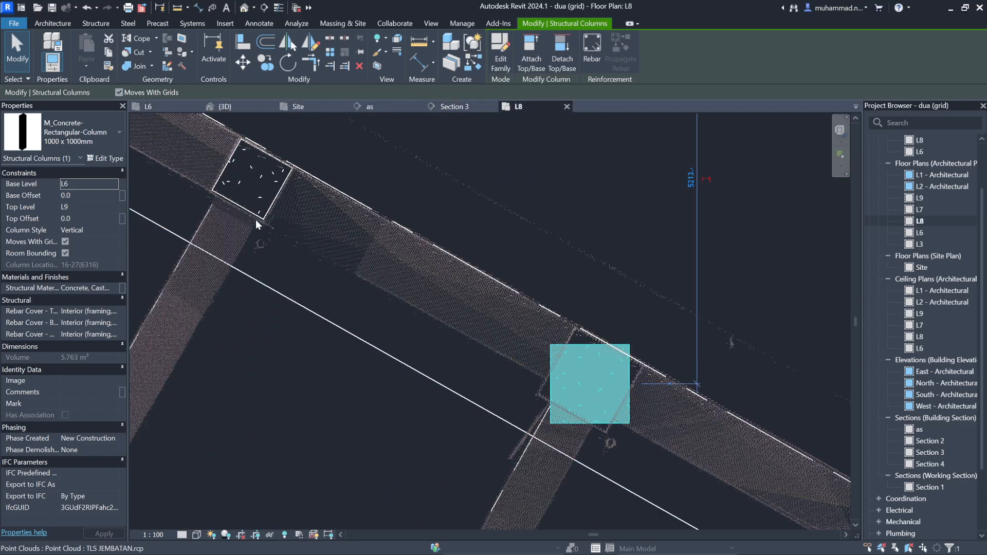
scroll(265, 201, "up", 2)
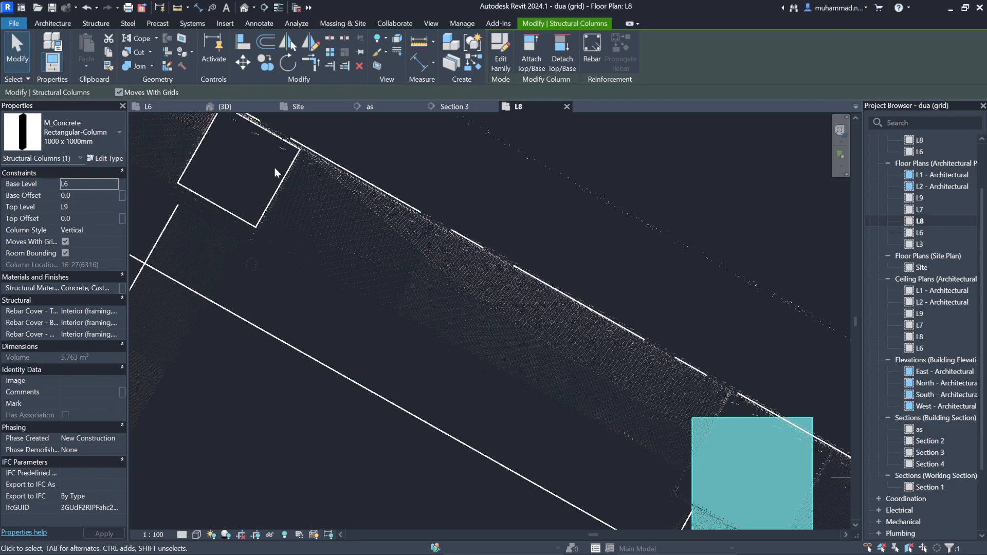
left_click(295, 146)
scroll(275, 133, "down", 2)
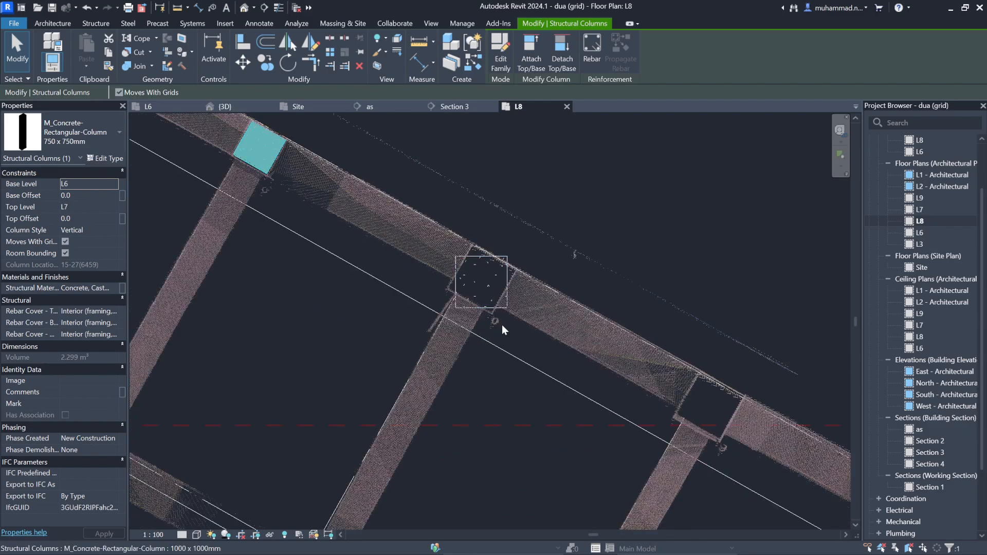
scroll(254, 187, "down", 1)
scroll(424, 273, "up", 2)
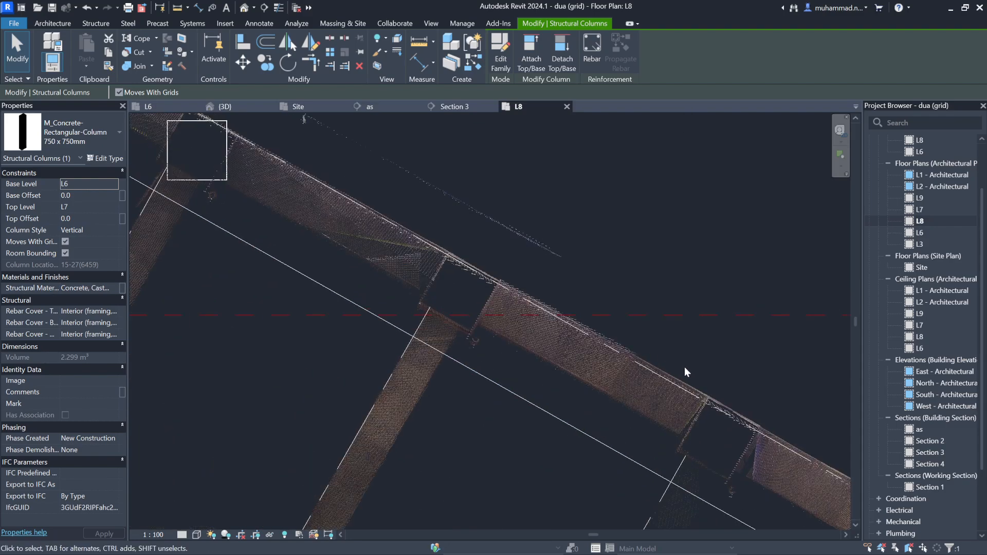
scroll(787, 443, "down", 3)
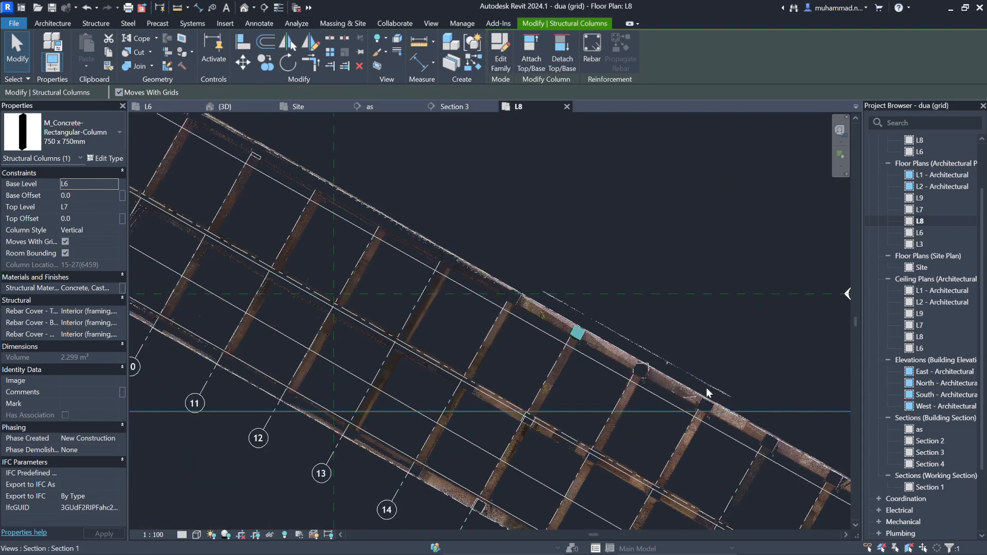
scroll(641, 337, "up", 3)
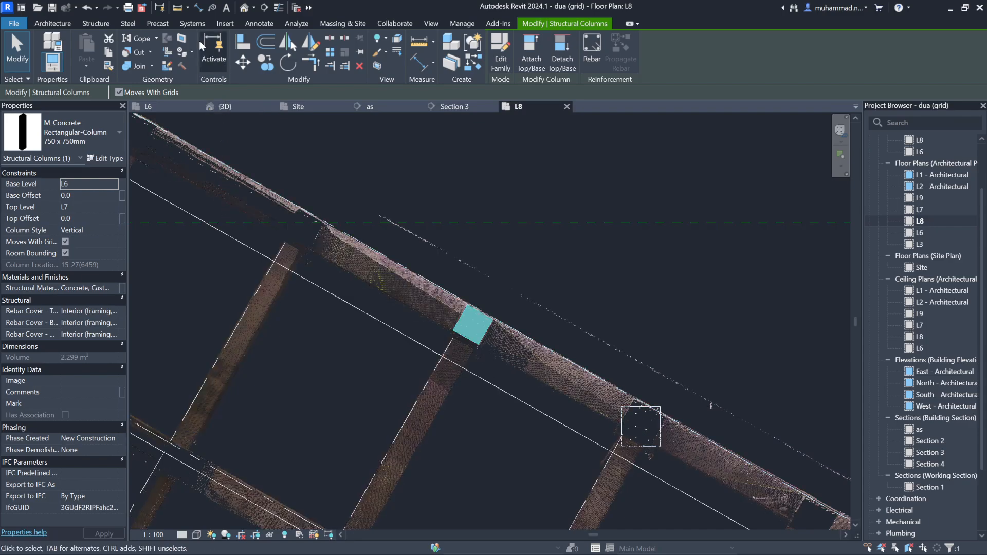
Step: Align the 1000 x 1000mm grid 16 column's outer edge with the outer edge of the neighbouring 750 x 750mm column
left_click(246, 45)
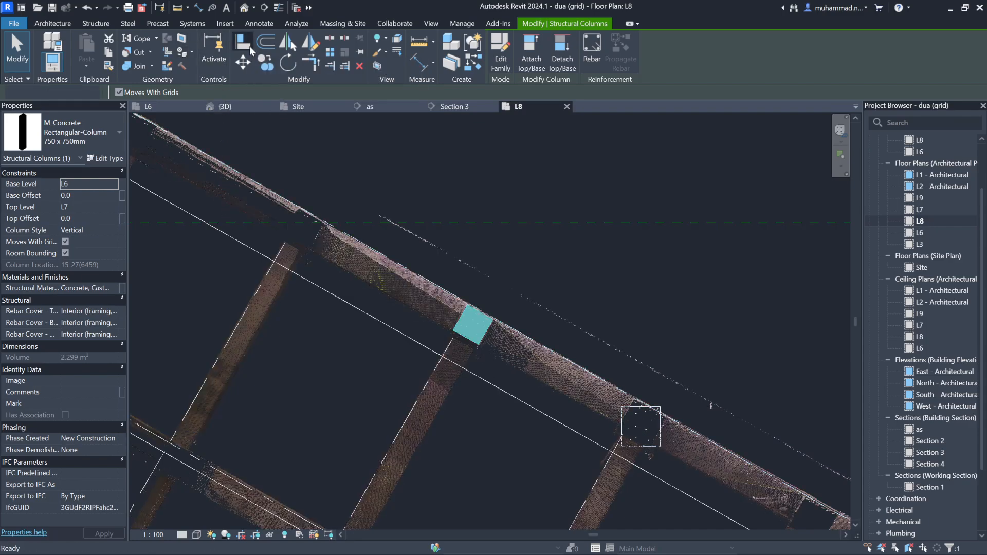
scroll(452, 292, "up", 3)
scroll(491, 316, "up", 2)
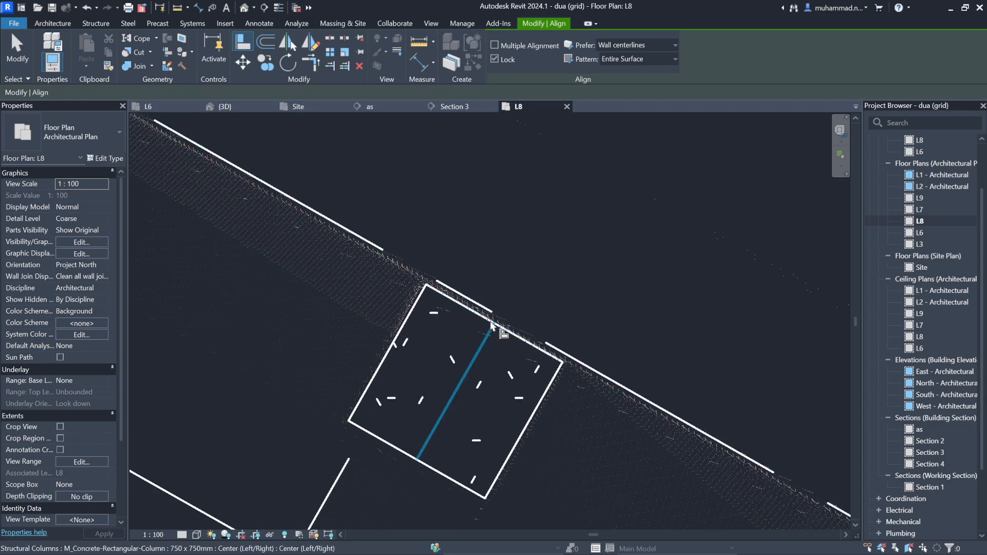
left_click(486, 322)
scroll(327, 261, "down", 1)
scroll(327, 261, "down", 5)
scroll(555, 392, "up", 2)
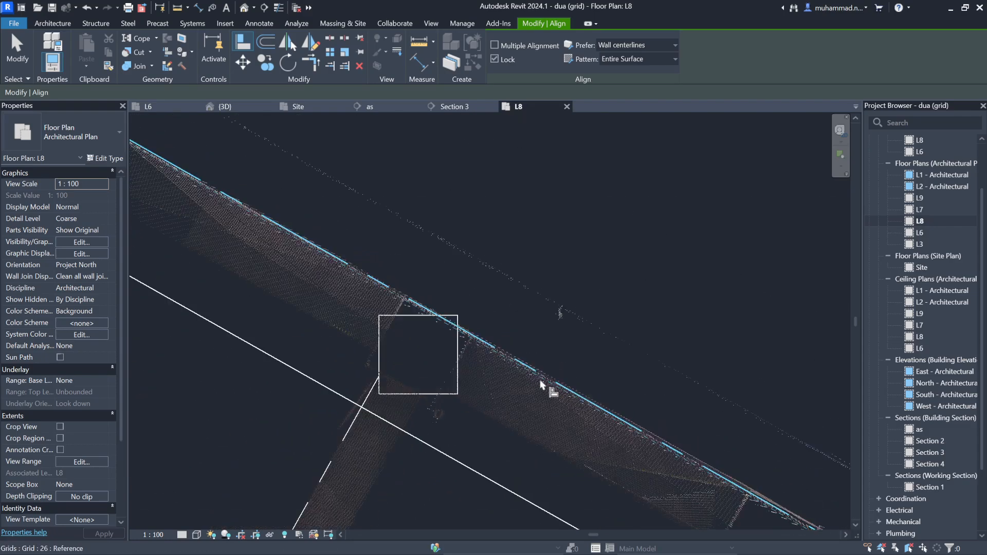
scroll(428, 332, "up", 3)
left_click(399, 294)
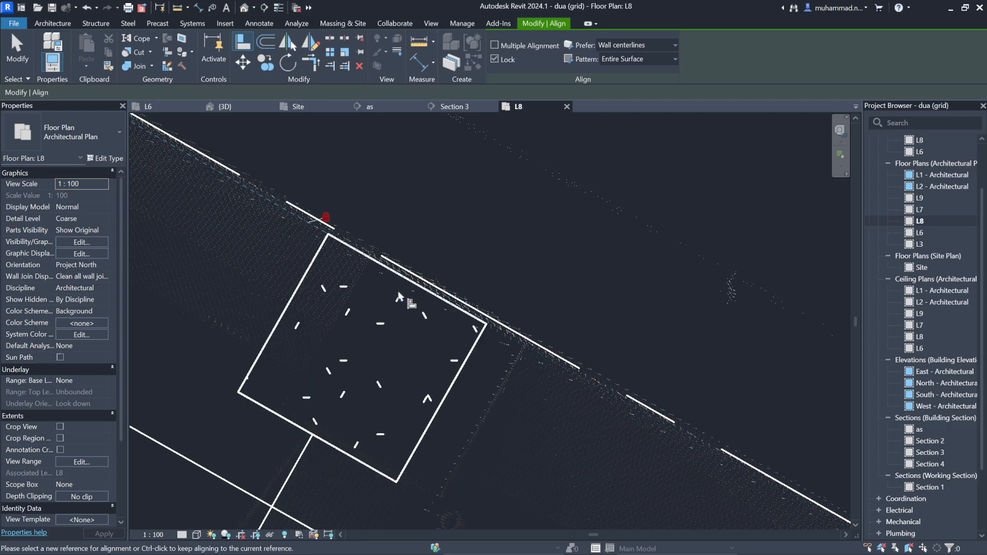
scroll(514, 174, "down", 4)
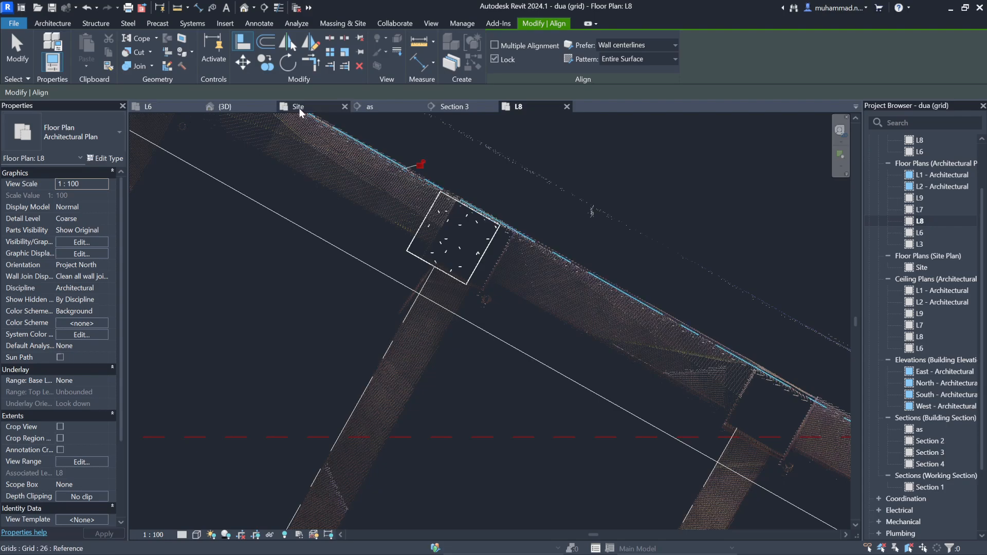
key("Escape")
key("Escape")
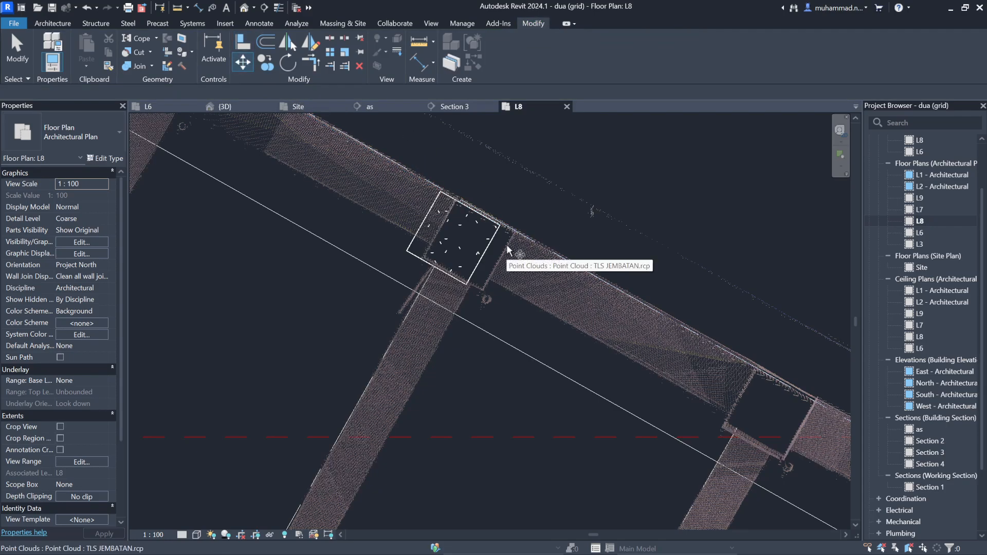
Step: Move the 1000 x 1000mm column about 255 mm along the beam onto the scanned grid 16 column outline, and deselect it
left_click(484, 242)
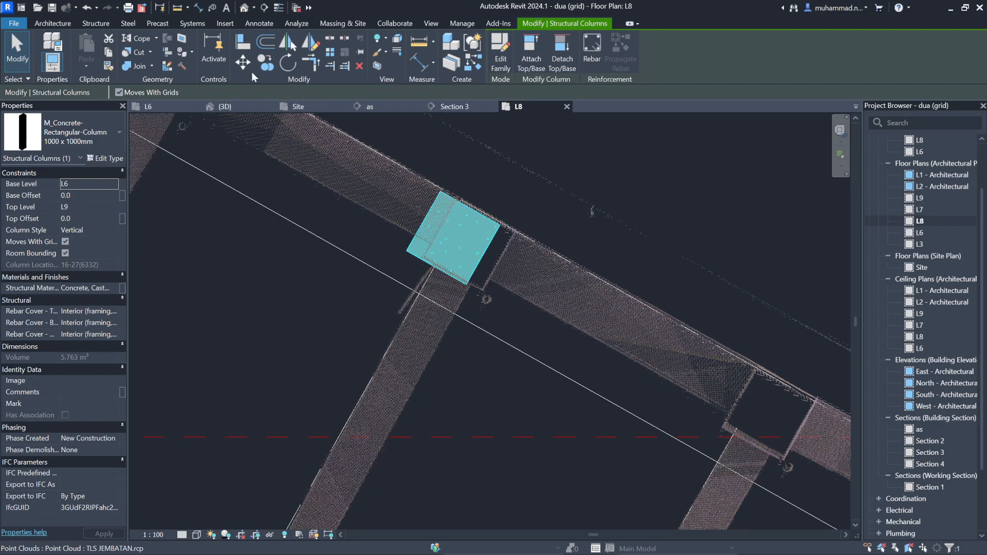
left_click(243, 62)
scroll(506, 275, "up", 3)
scroll(503, 265, "up", 1)
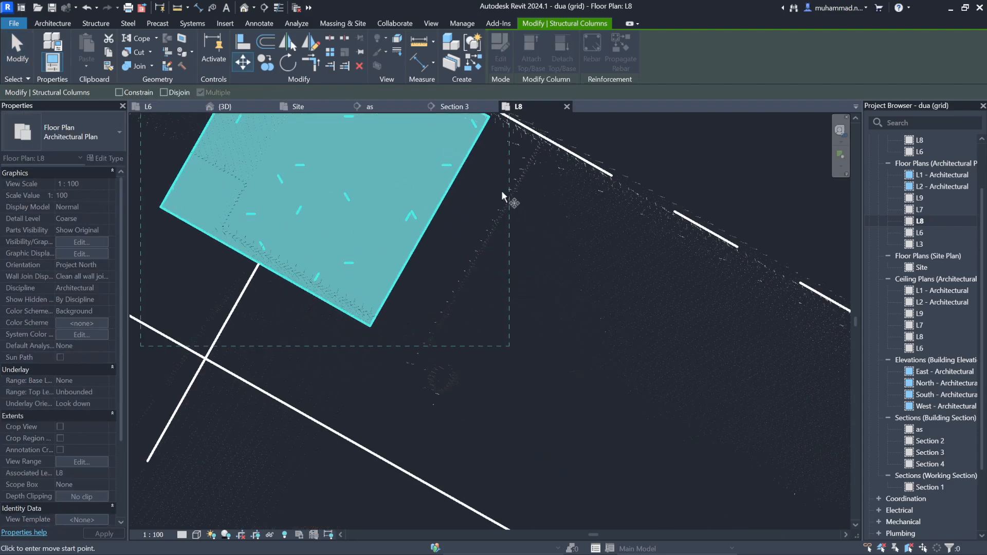
scroll(471, 220, "down", 2)
left_click(462, 222)
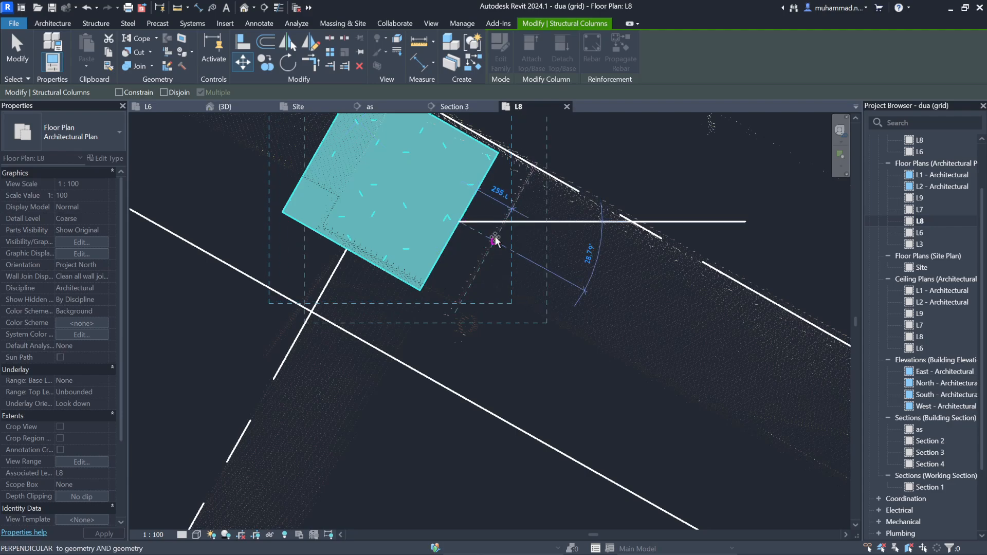
left_click(499, 228)
scroll(553, 334, "down", 2)
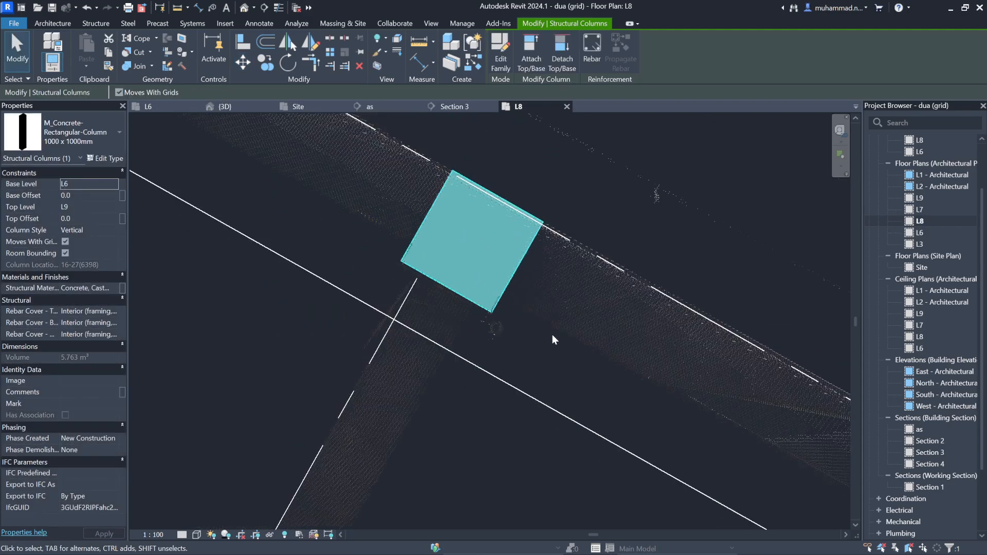
key("Escape")
Step: Check the grid 16 column's plan position against the point cloud and neighbouring columns in floor plan L8
scroll(579, 242, "down", 3)
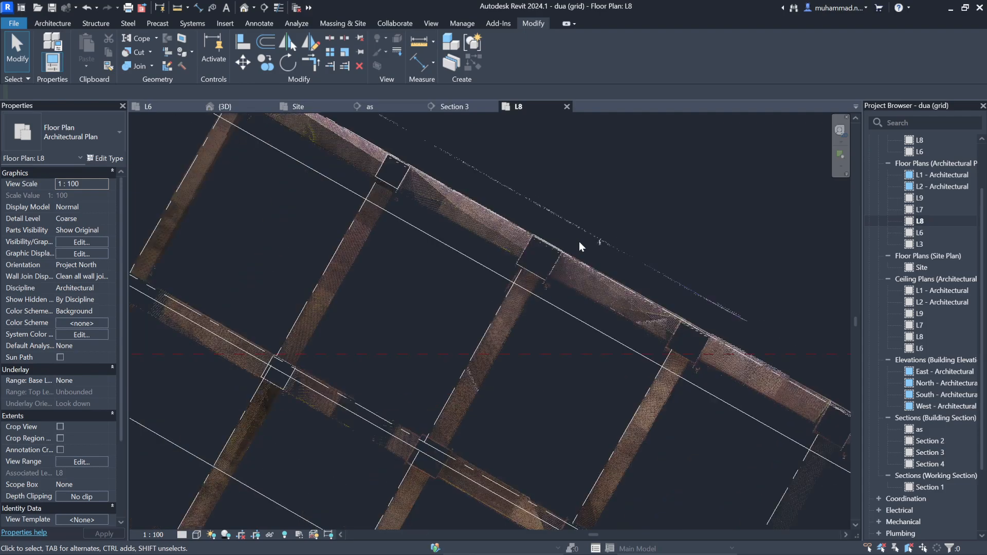
scroll(551, 276, "up", 1)
scroll(551, 276, "up", 3)
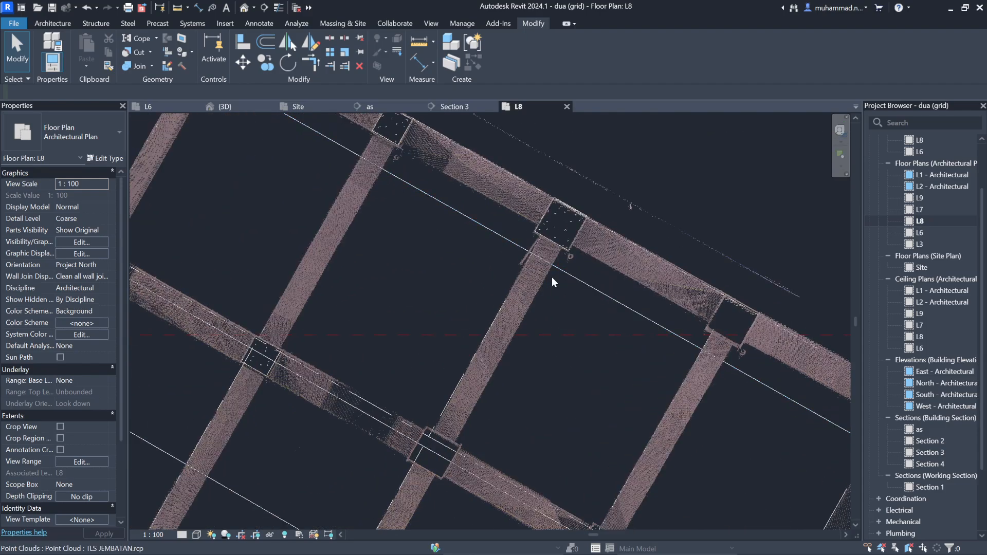
left_click(548, 236)
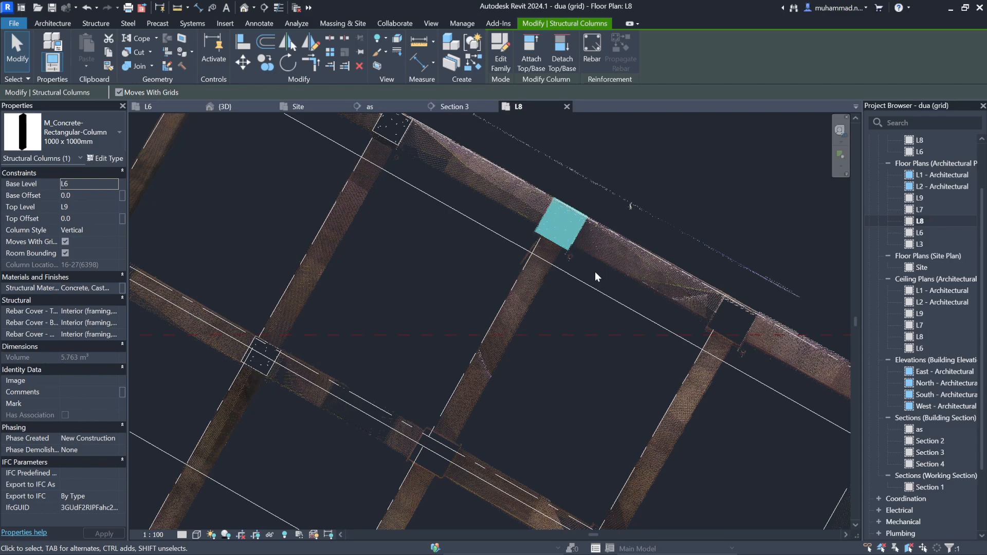
scroll(585, 246, "down", 3)
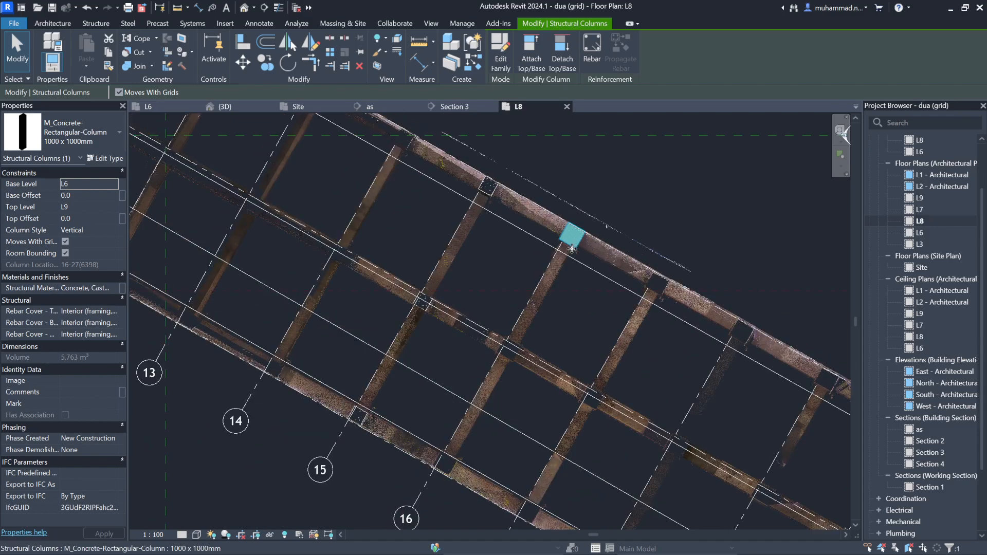
left_click(622, 175)
Step: In the 3D view, orbit around the bridge and examine how the grid 15 and 16 columns fit the scanned columns and arch
left_click(240, 109)
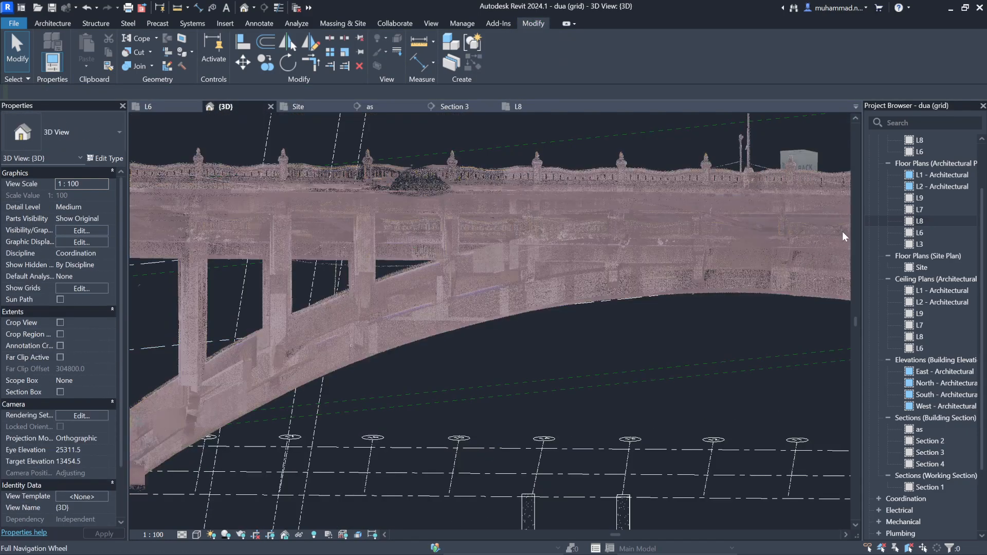
scroll(735, 401, "down", 6)
left_click(847, 240)
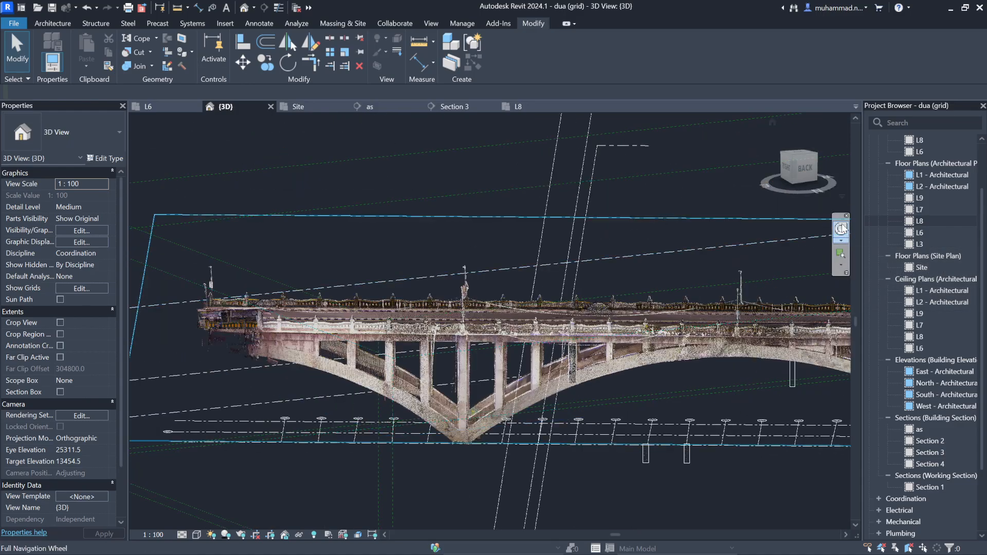
left_click_drag(623, 319, 643, 326)
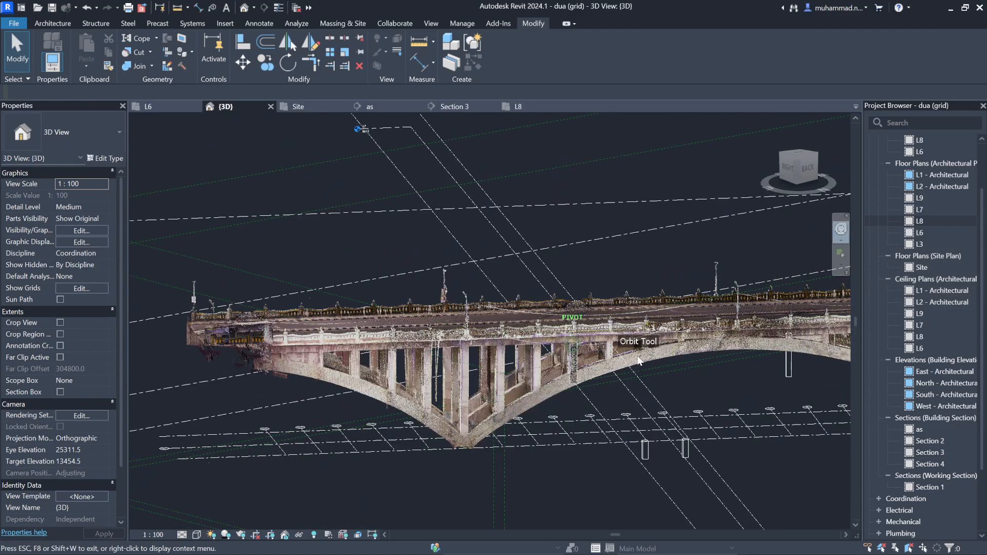
scroll(637, 365, "up", 6)
left_click_drag(539, 398, 536, 369)
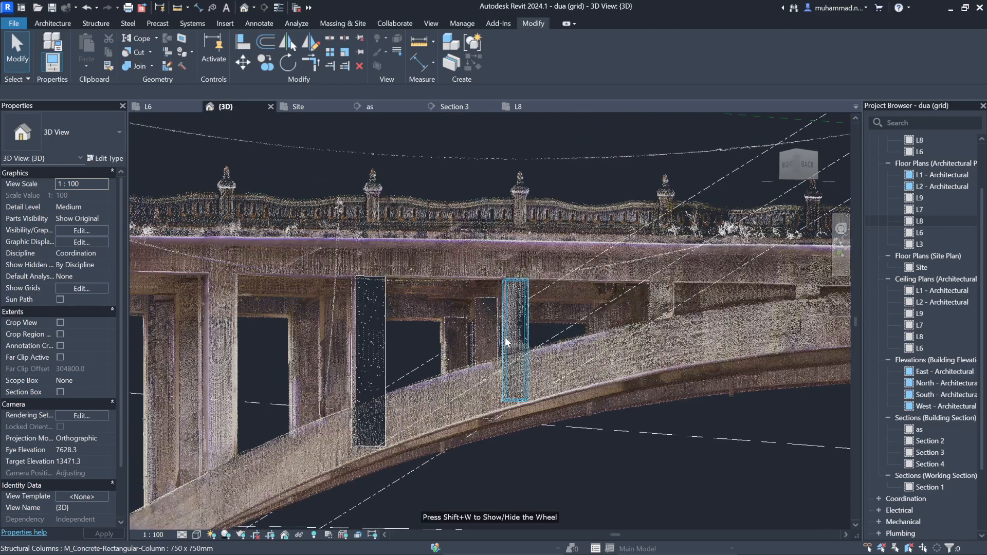
left_click(520, 341)
left_click(381, 344)
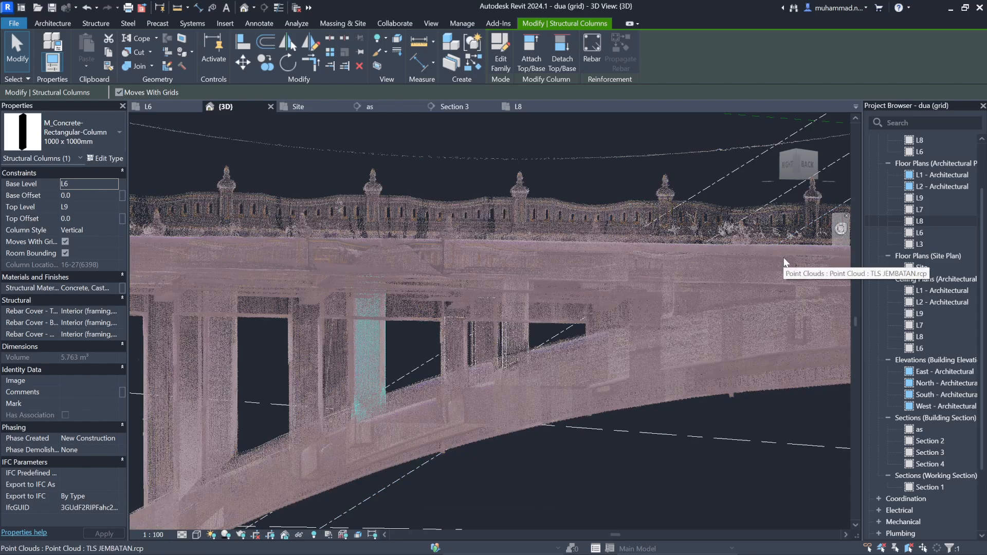
key("Escape")
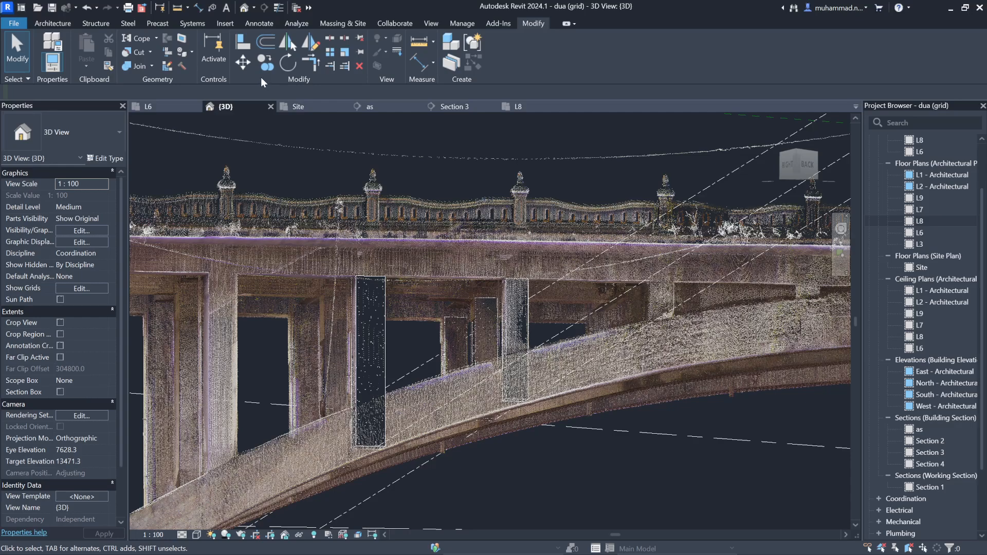
left_click(385, 307)
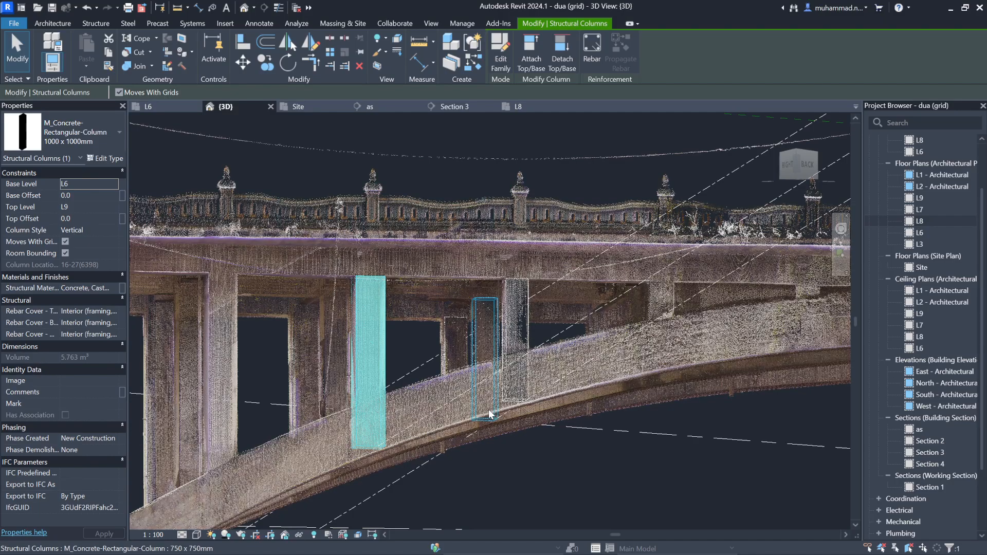
left_click(453, 153)
key("alt+Tab")
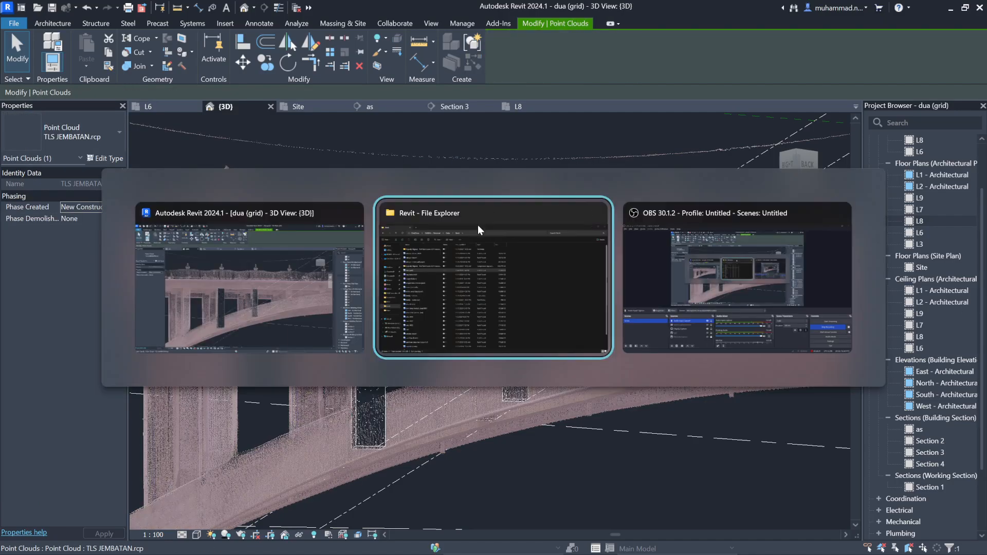
left_click(648, 324)
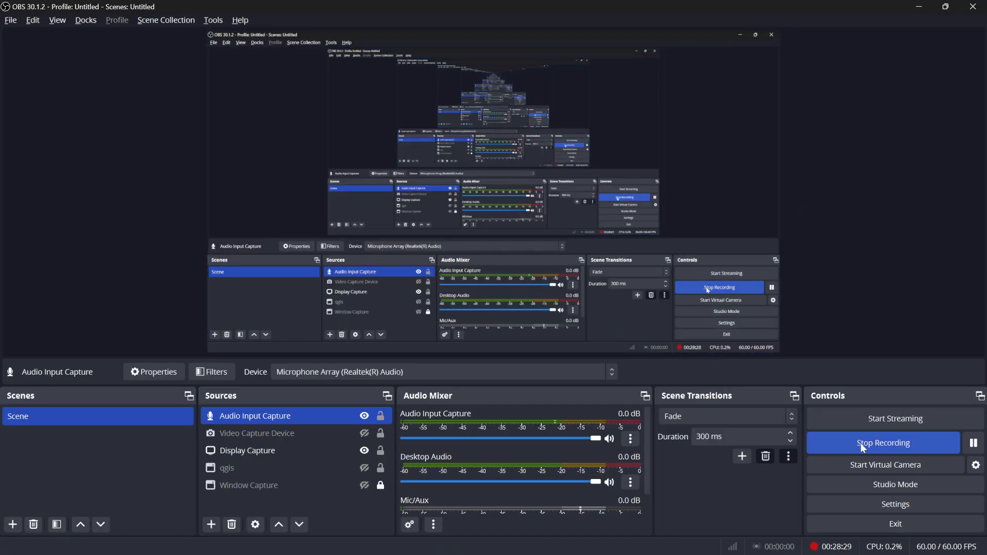